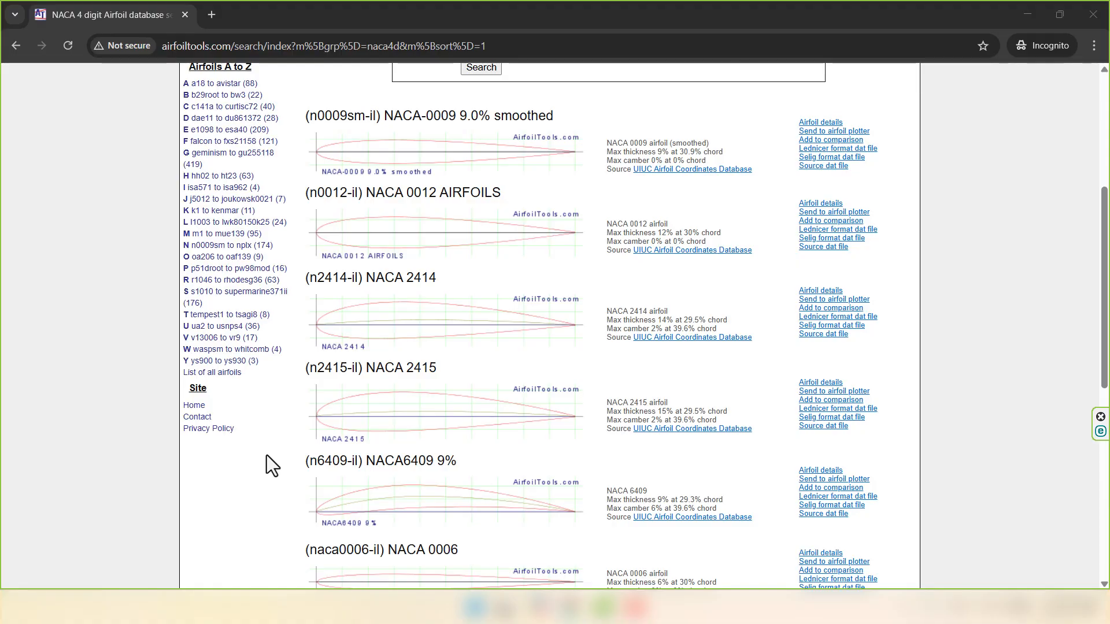
Open the NACA 2415 airfoil details page and look through its polar plots
left_click(456, 412)
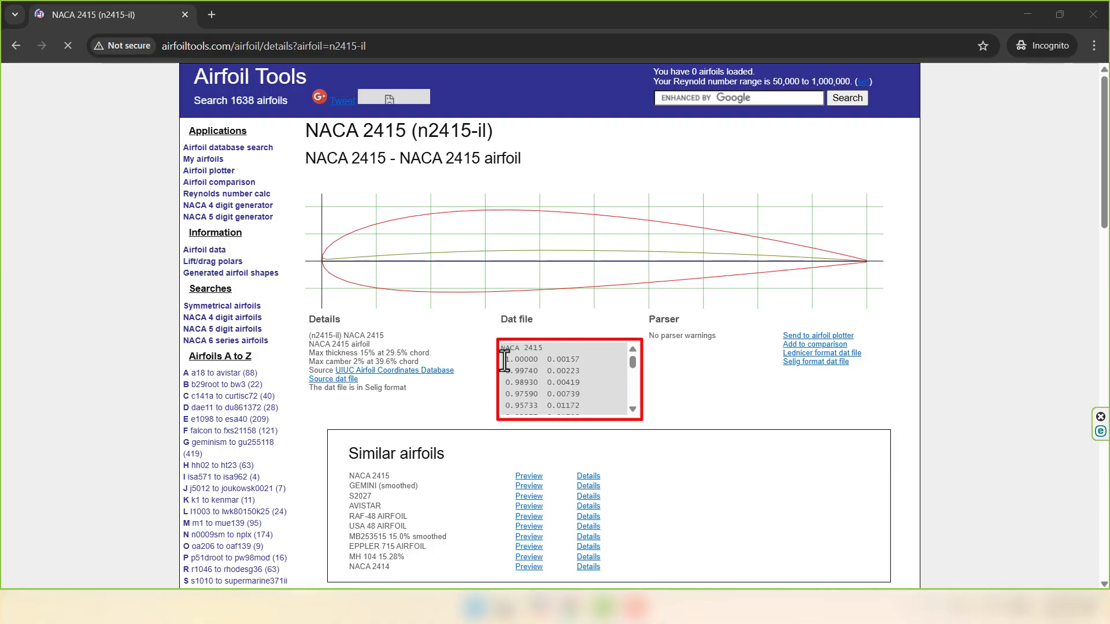
scroll(845, 371, "down", 10)
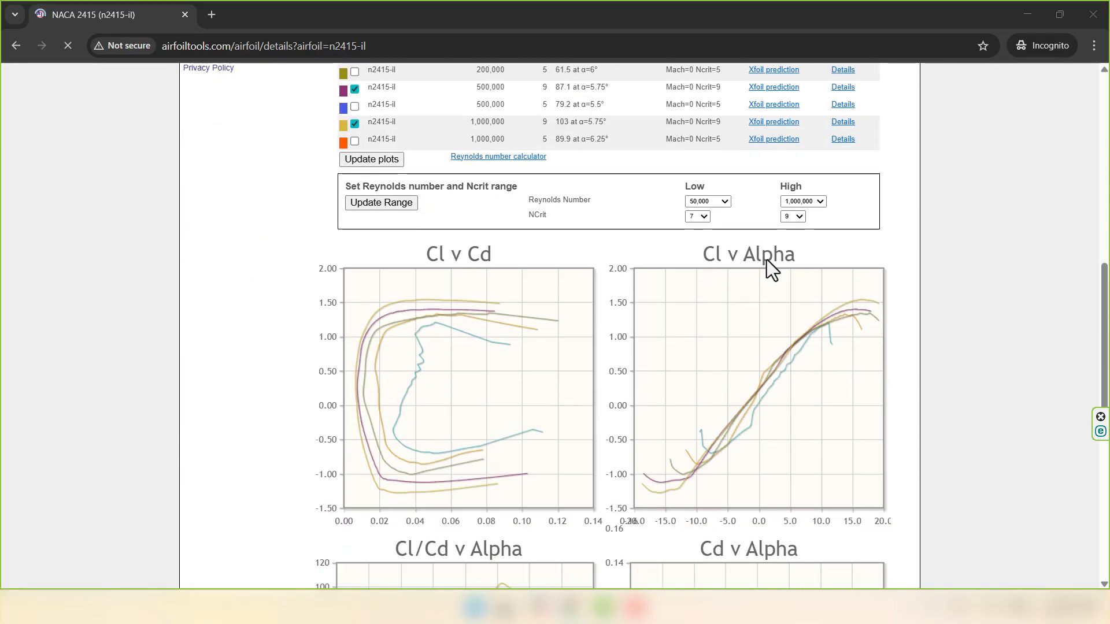
scroll(867, 300, "down", 3)
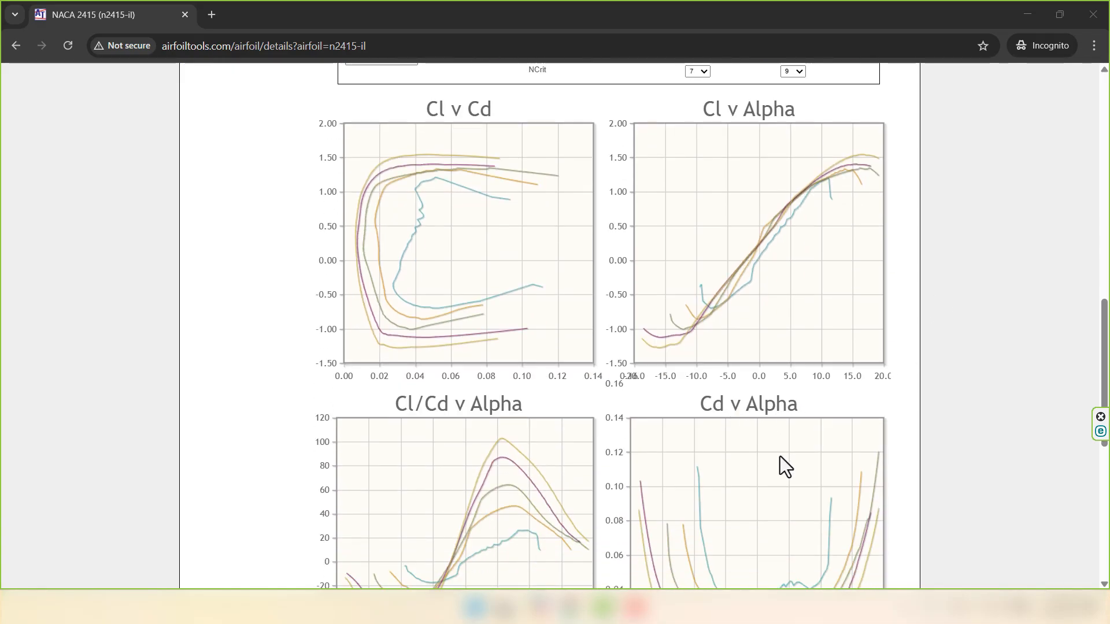
scroll(779, 457, "down", 2)
scroll(901, 425, "up", 5)
scroll(933, 394, "up", 8)
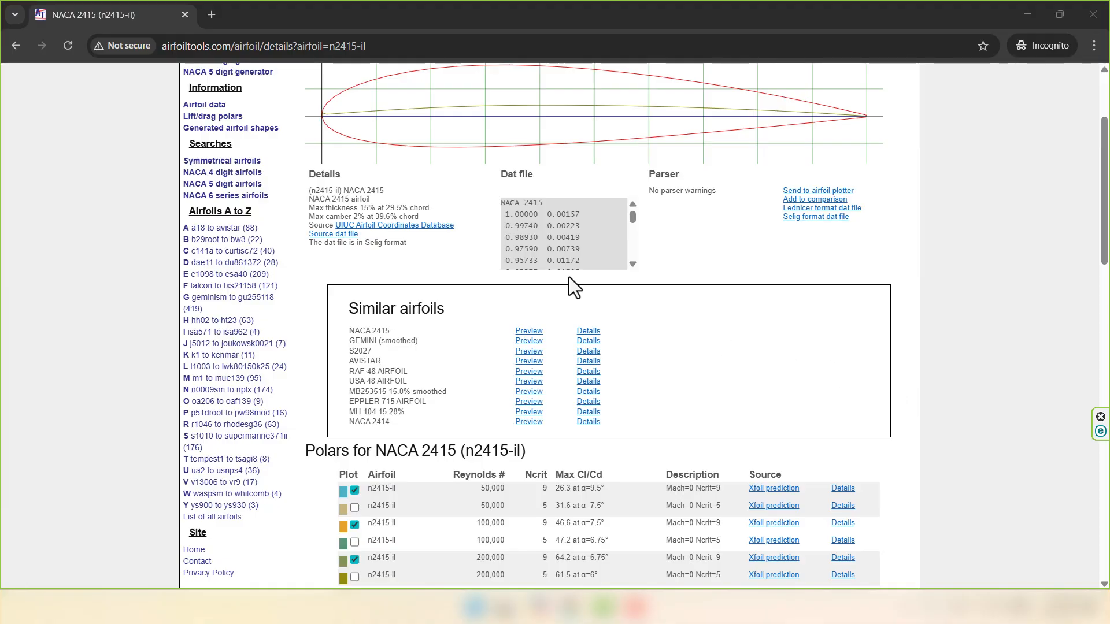
Copy all the NACA 2415 coordinates from the Dat file box, without the title line, into a blank Notepad document
left_click_drag(504, 219, 606, 261)
right_click(574, 247)
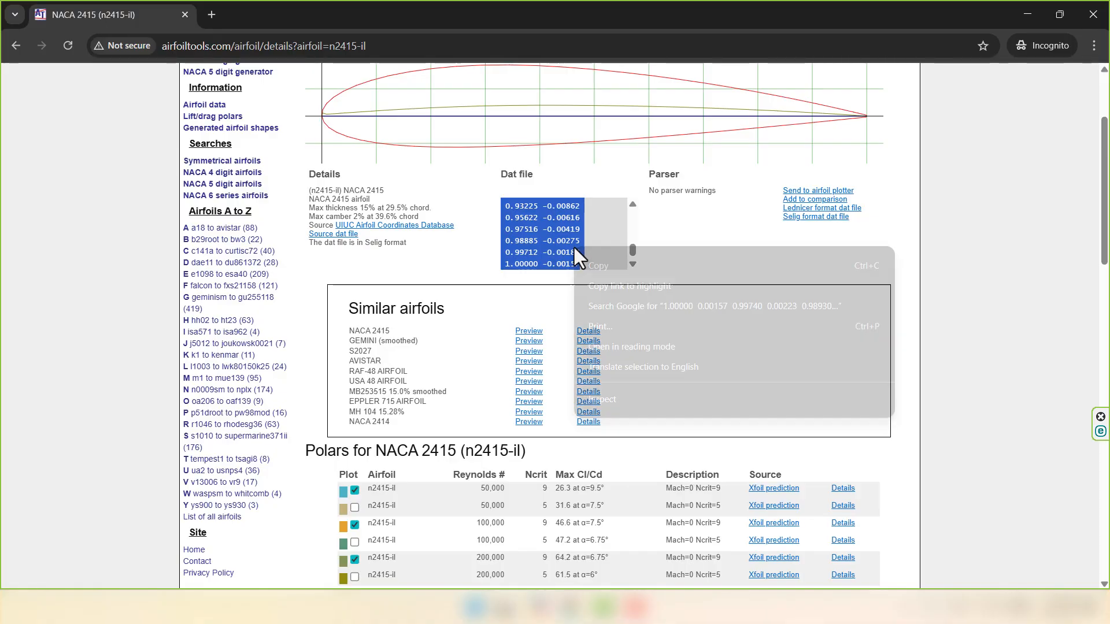
left_click(604, 266)
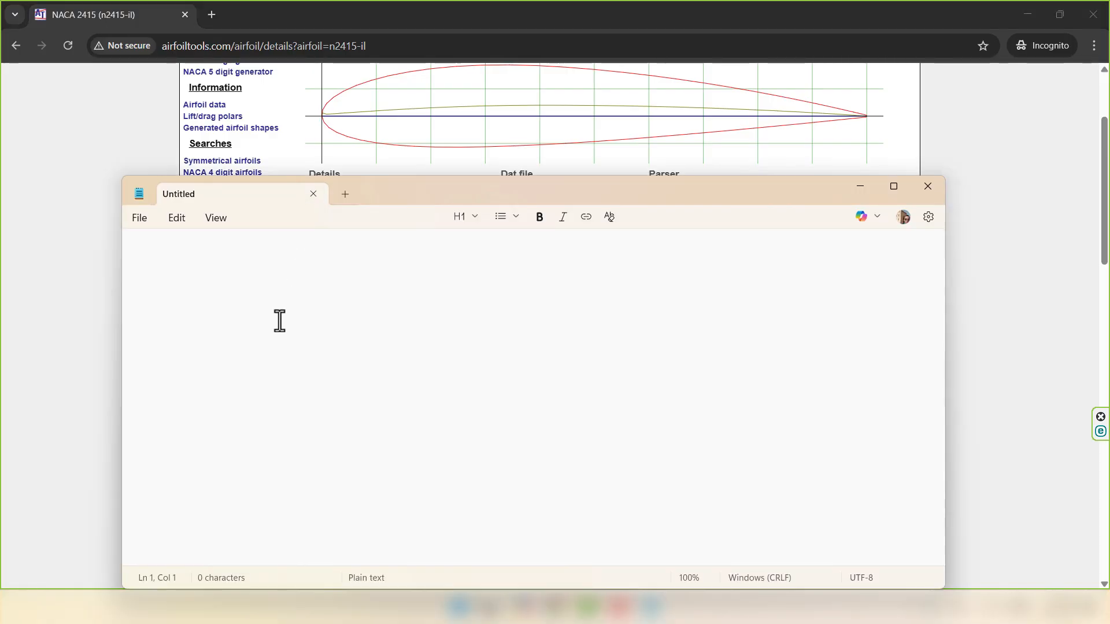
key("ctrl+v")
scroll(279, 321, "up", 12)
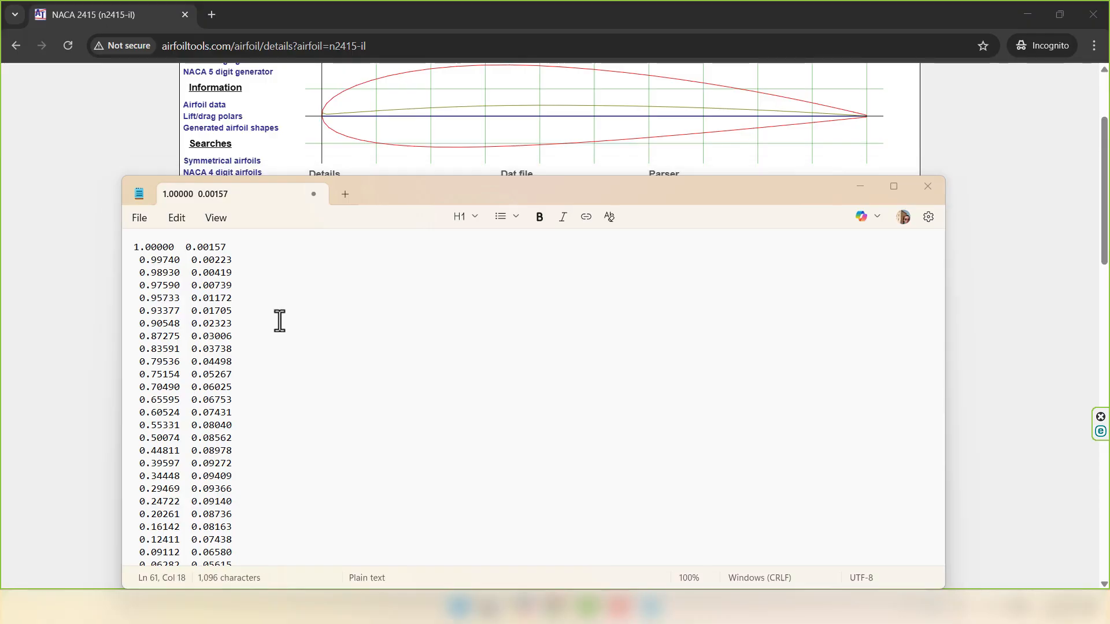
Save the coordinate text as "naca 2415" on the Desktop and close Notepad
key("ctrl+s")
left_click(179, 252)
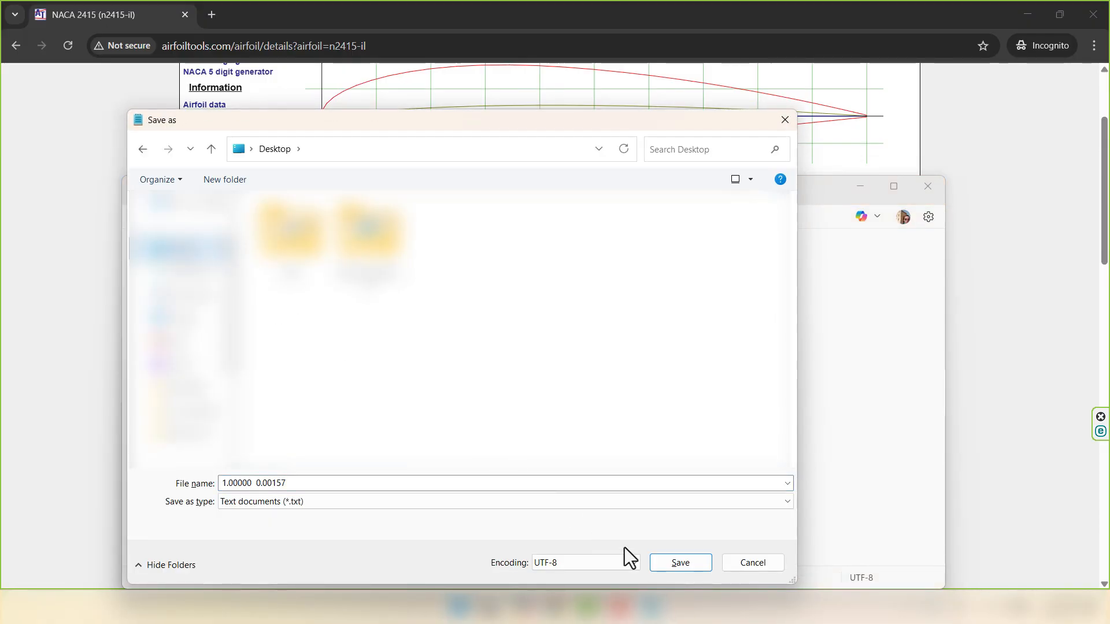
left_click(565, 484)
type("naca ")
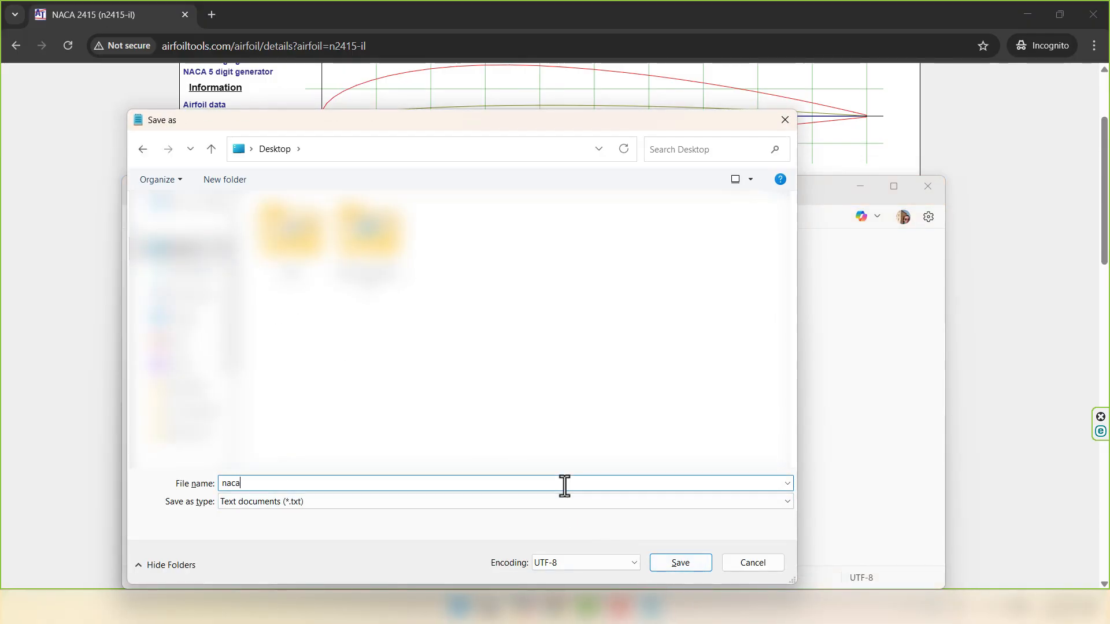
type("2415")
key("Return")
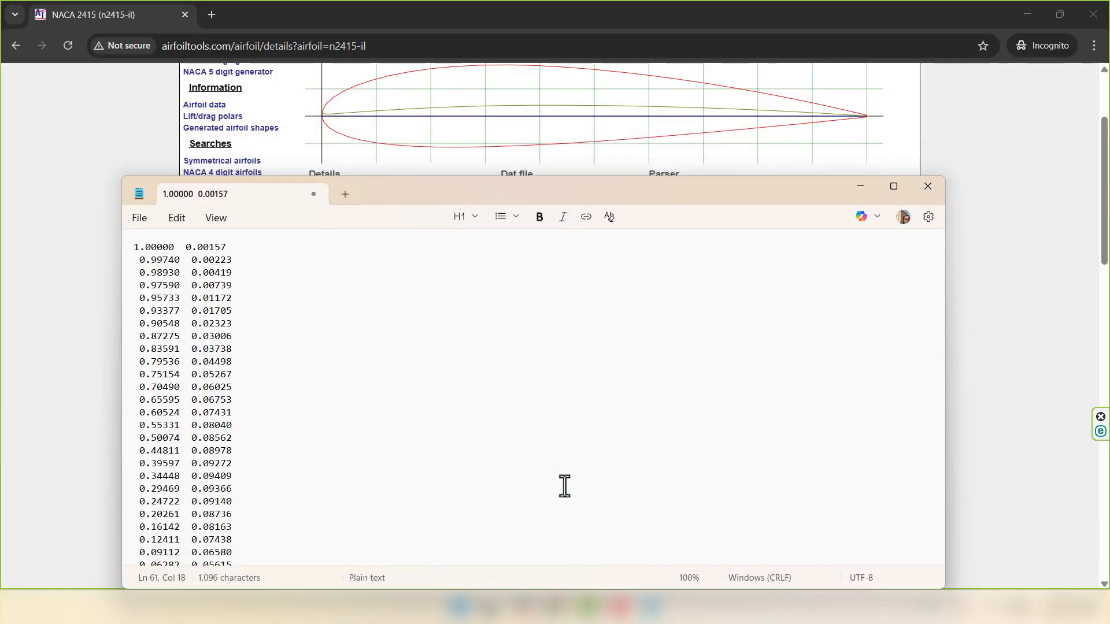
left_click(928, 186)
left_click(905, 291)
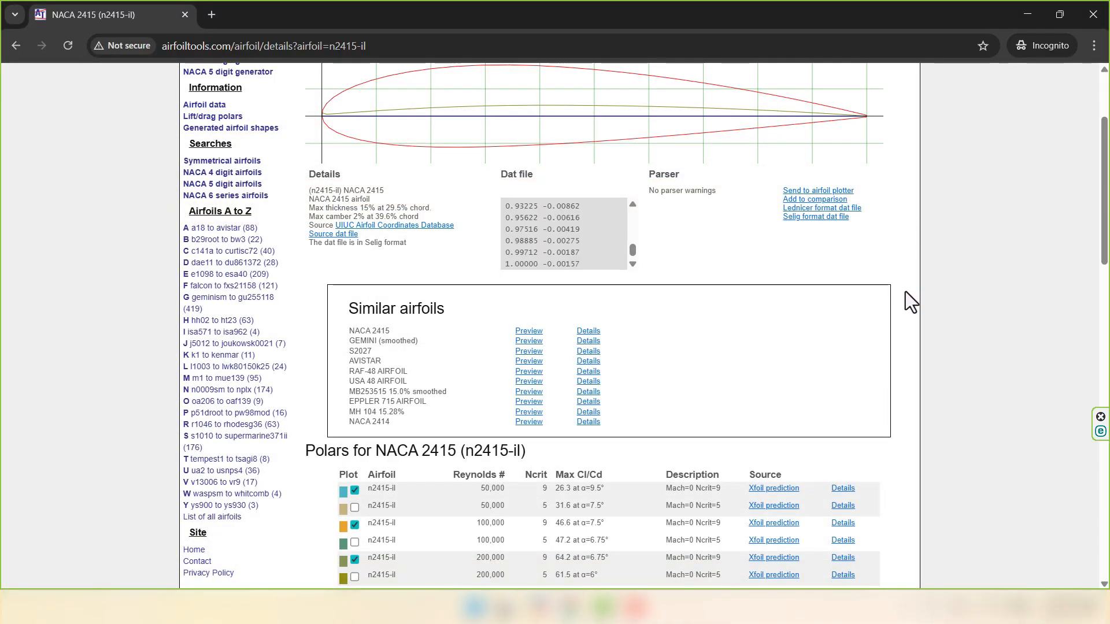
Launch Excel and open the naca 2415 text file from the Desktop, listing all file types to find it
key("super")
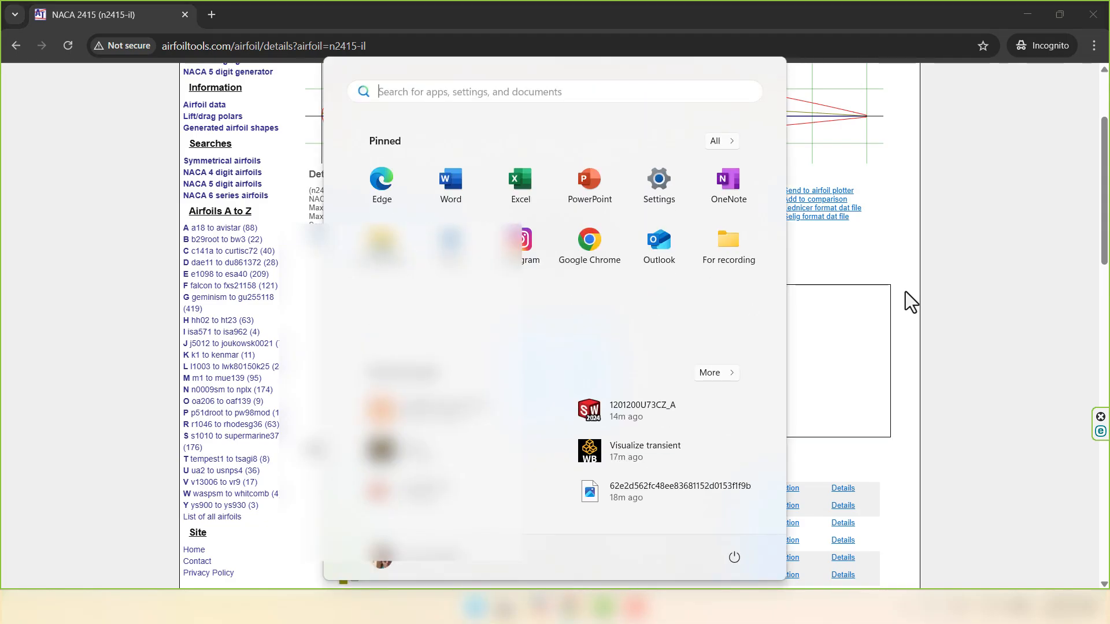
type("el")
key("Return")
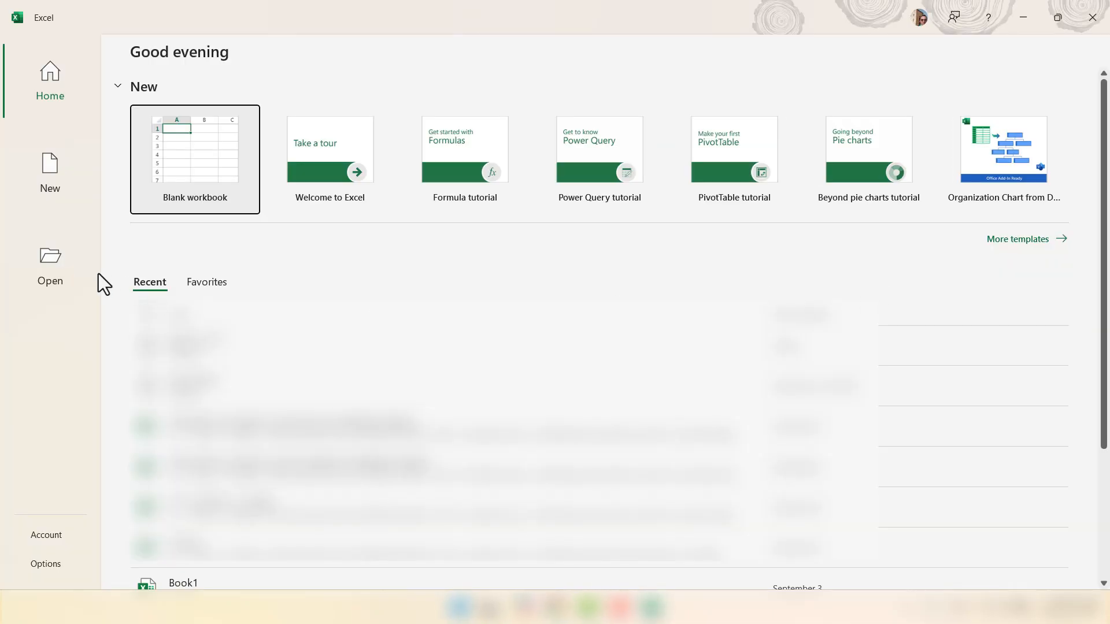
left_click(48, 260)
left_click(169, 289)
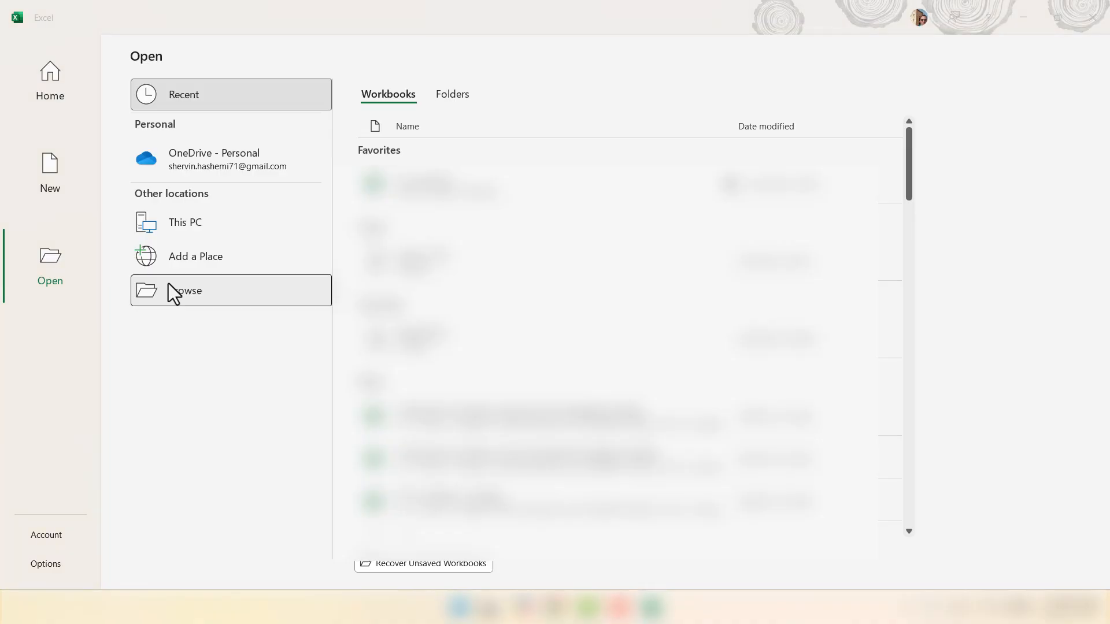
left_click(51, 144)
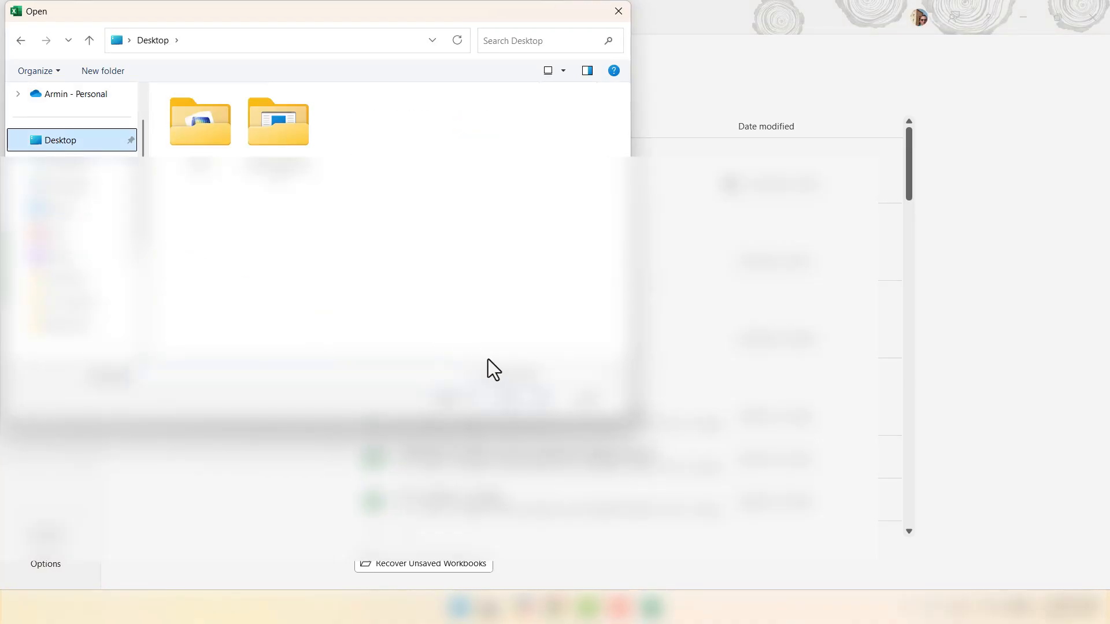
left_click(505, 375)
left_click(504, 131)
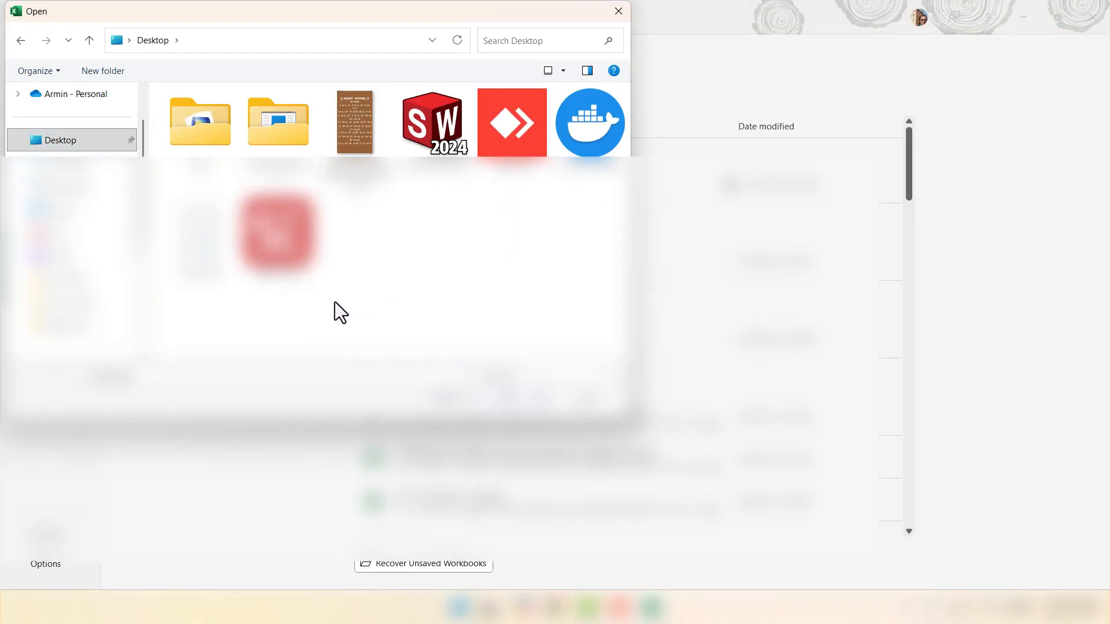
key("Escape")
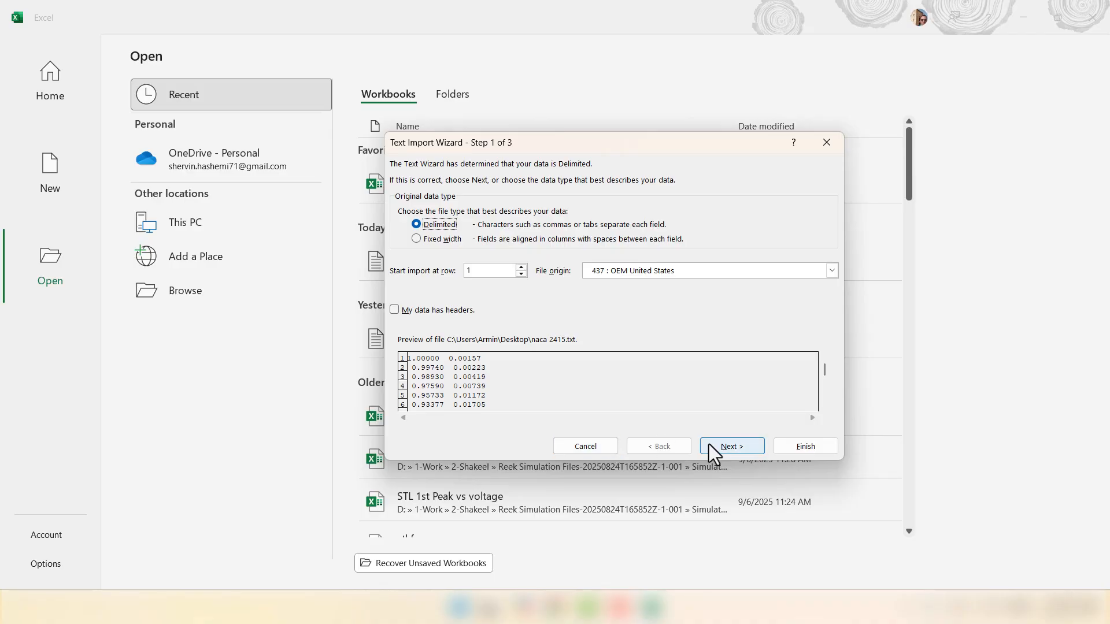
Import the text file as delimited data, adding Space to the Tab delimiter and keeping the General column format
left_click(709, 444)
left_click(709, 444)
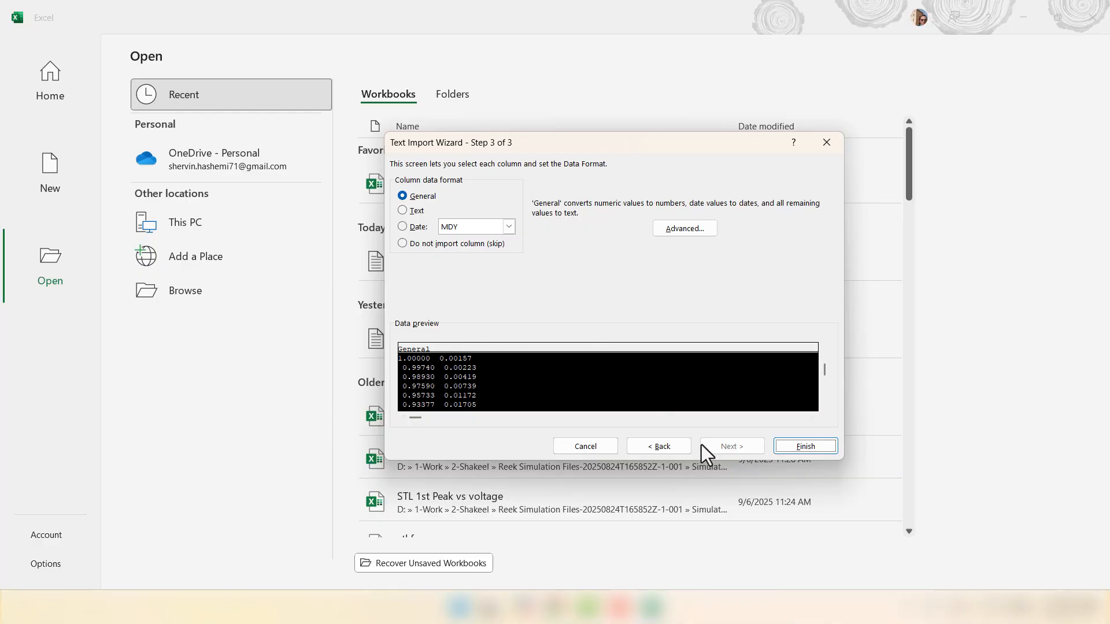
left_click(665, 448)
left_click(418, 242)
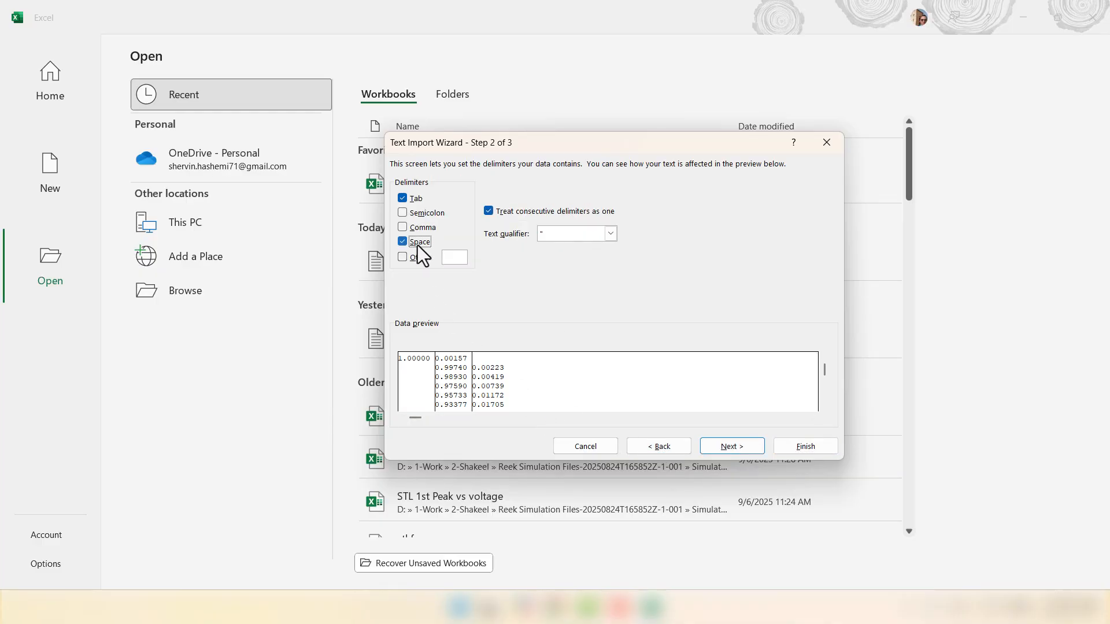
left_click(708, 444)
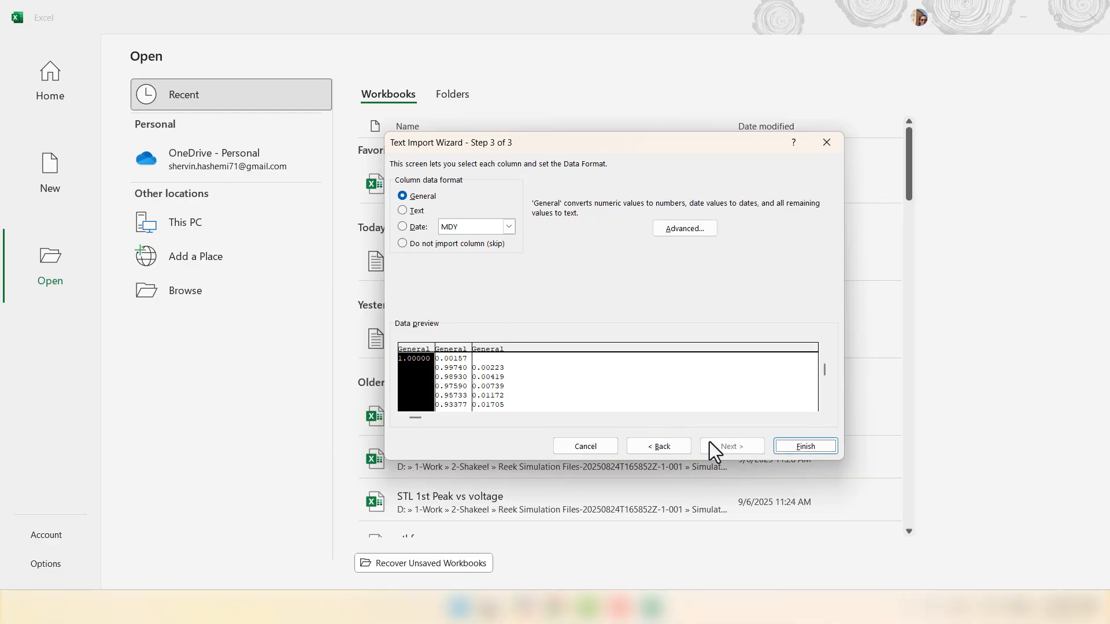
left_click(806, 448)
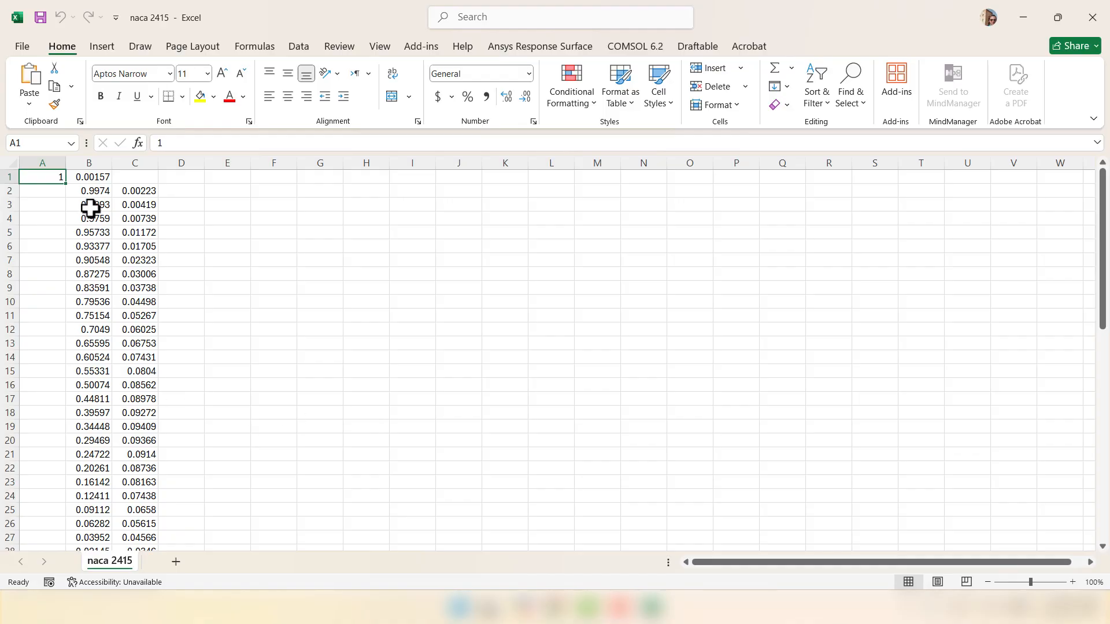
Align the first row with the coordinate columns by moving B1 to C1 and A1 to B1
left_click(91, 177)
key("ctrl+x")
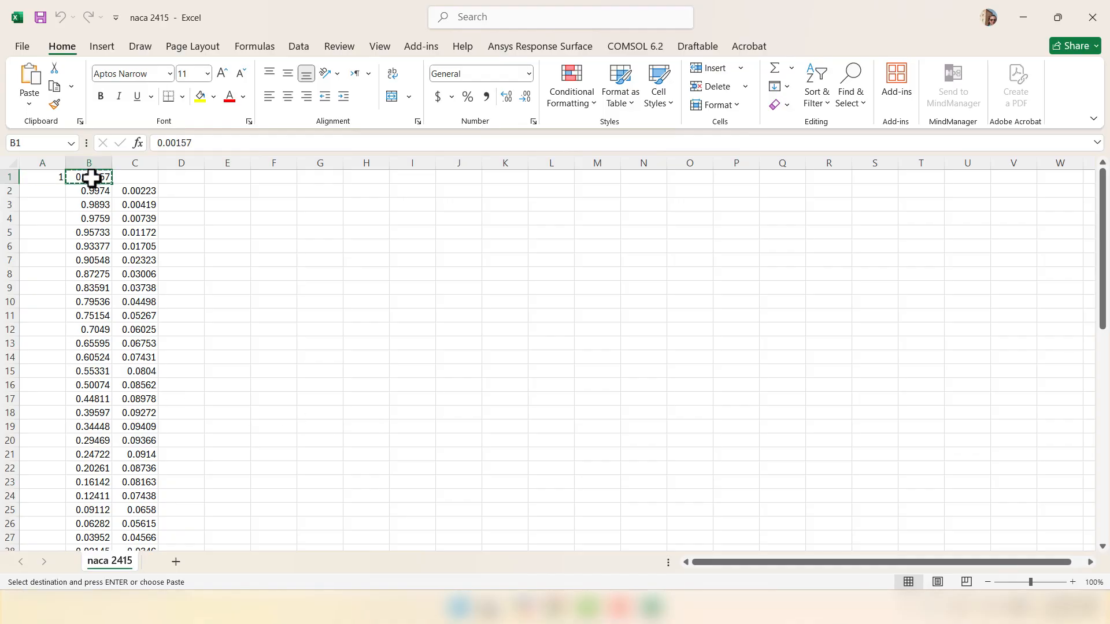
left_click(133, 178)
key("ctrl+v")
left_click(52, 176)
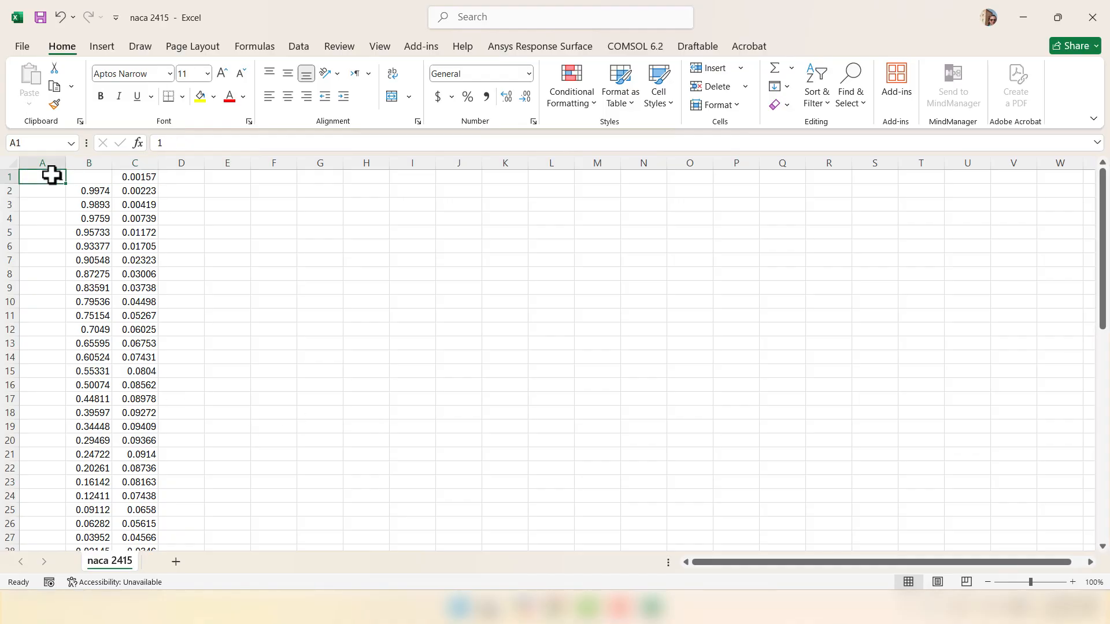
key("ctrl+x")
left_click(89, 178)
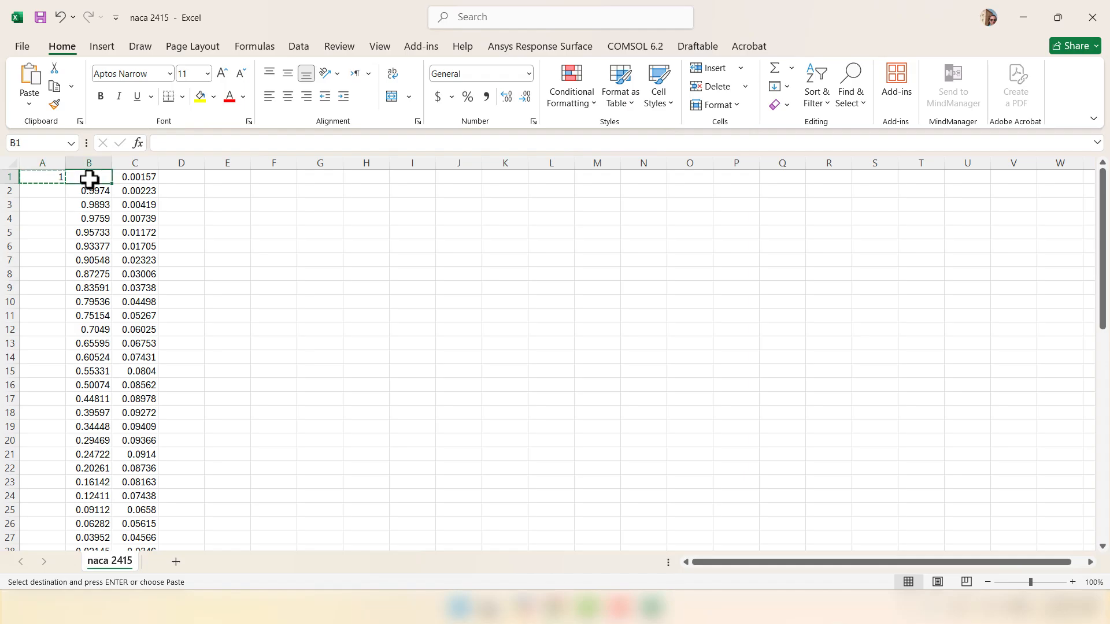
key("ctrl+v")
Enter 1 in cell A1 and fill it down column A alongside all the coordinate rows
left_click(60, 179)
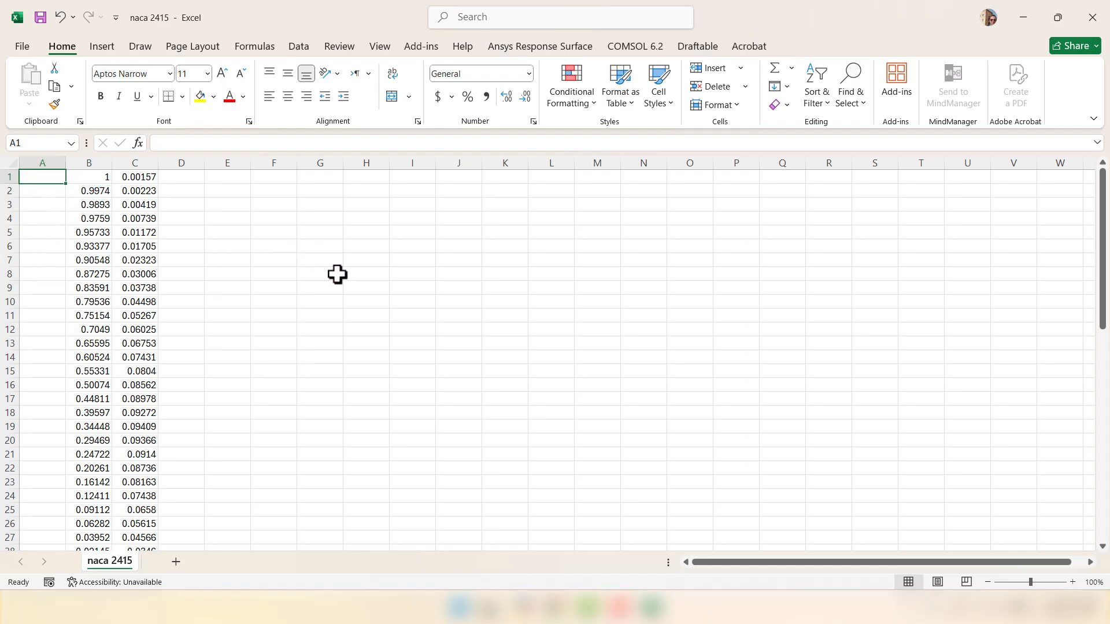
type("1")
key("Return")
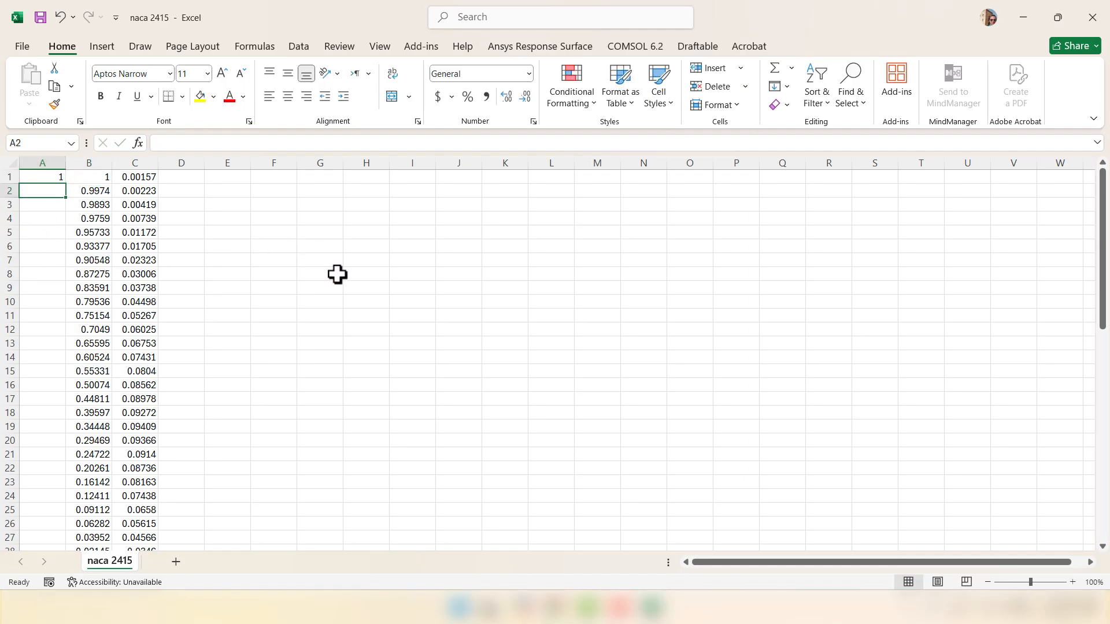
left_click(45, 180)
double_click(64, 181)
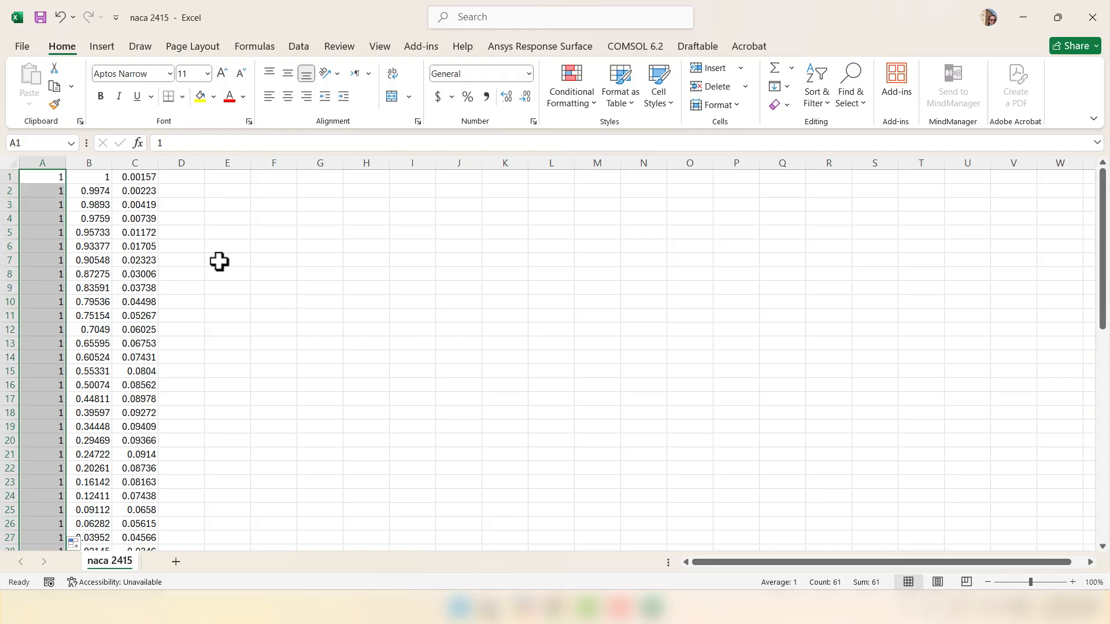
left_click(366, 357)
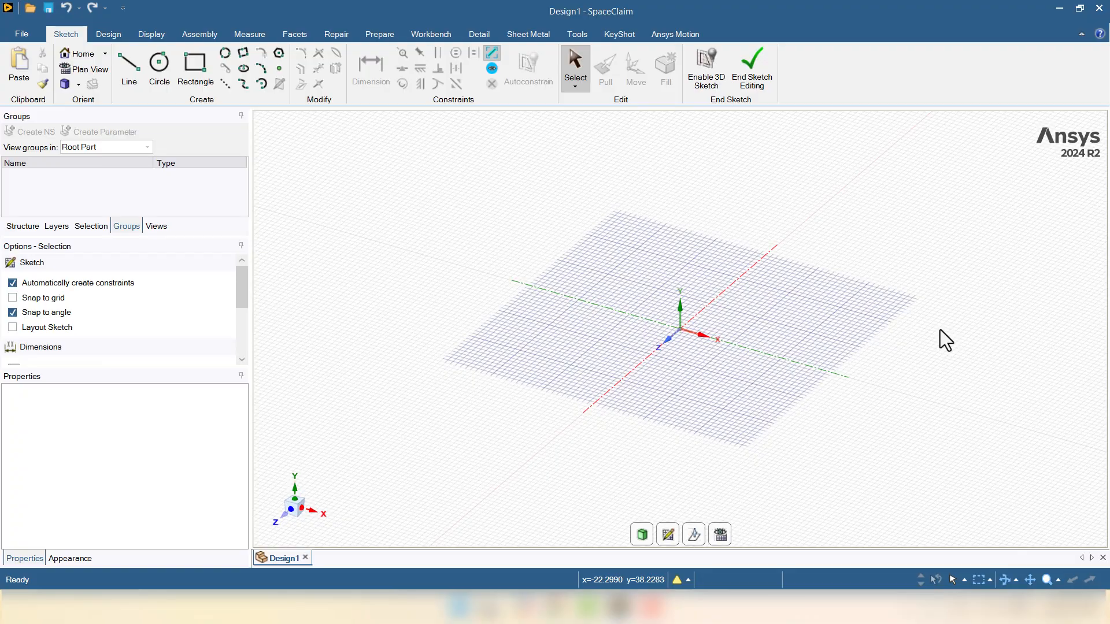
In SpaceClaim, set the sketch plane to the XY plane and view it in plan
left_click(668, 534)
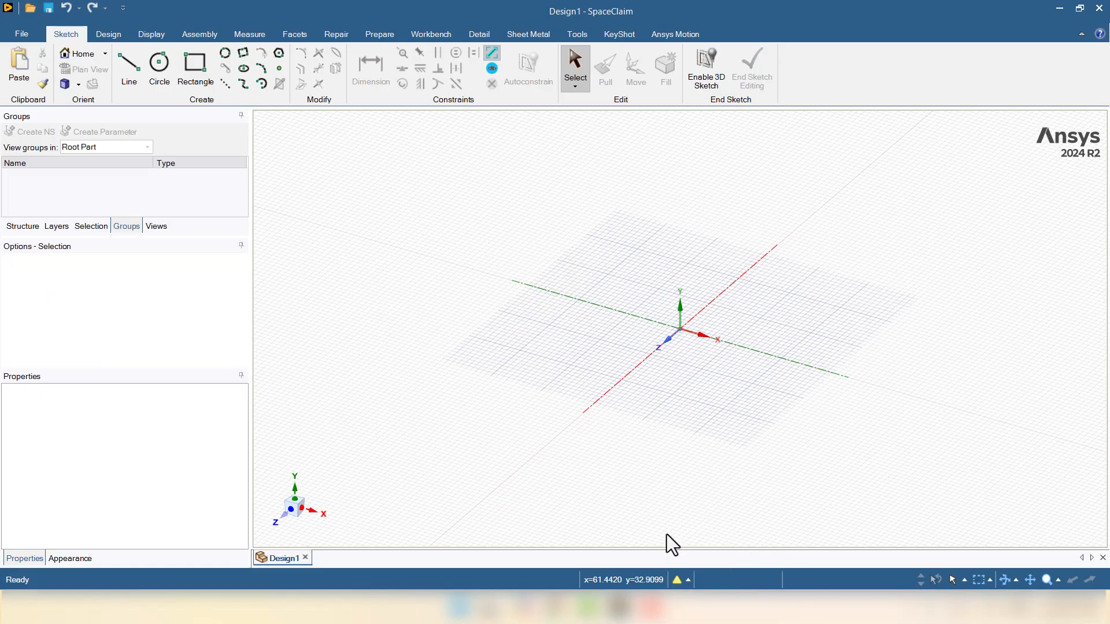
left_click(671, 347)
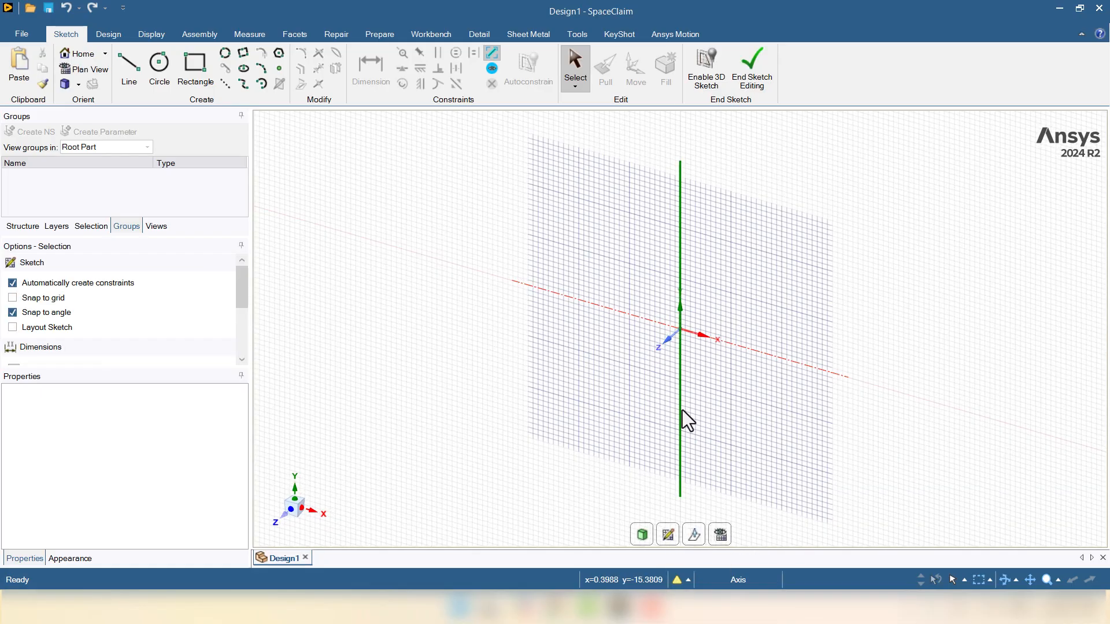
left_click(722, 528)
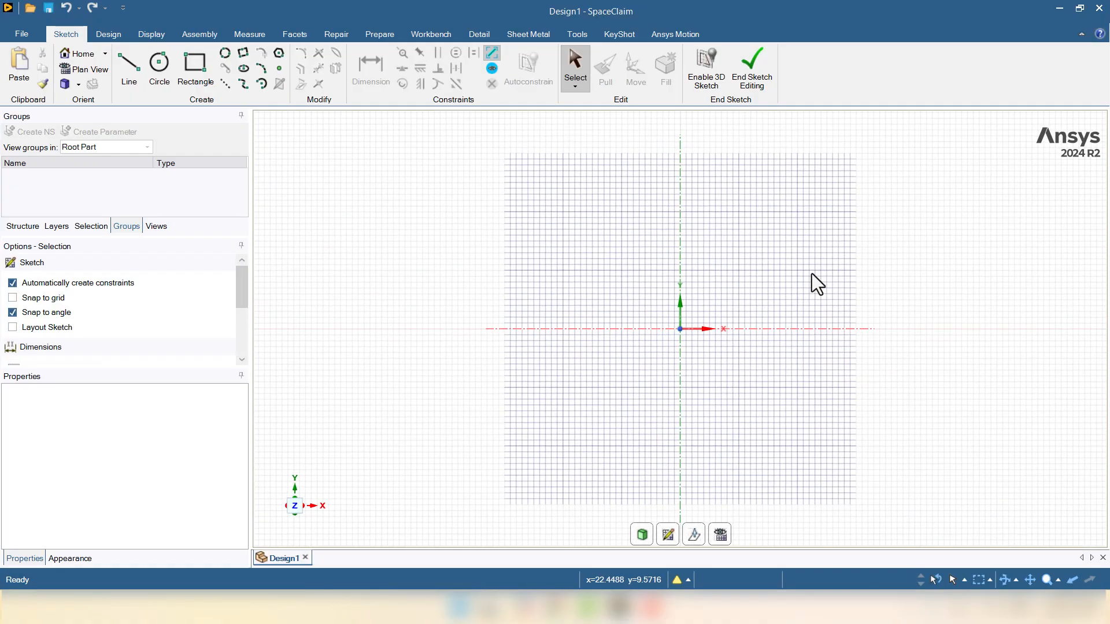
Set the document's length unit to Meters in the SpaceClaim options
left_click(11, 37)
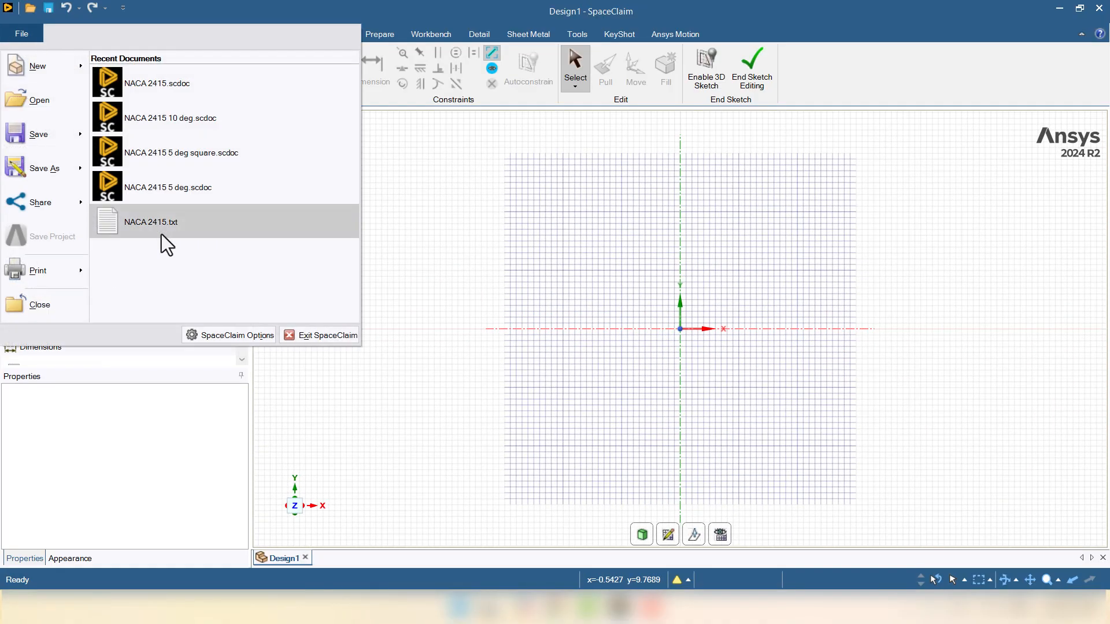
left_click(221, 342)
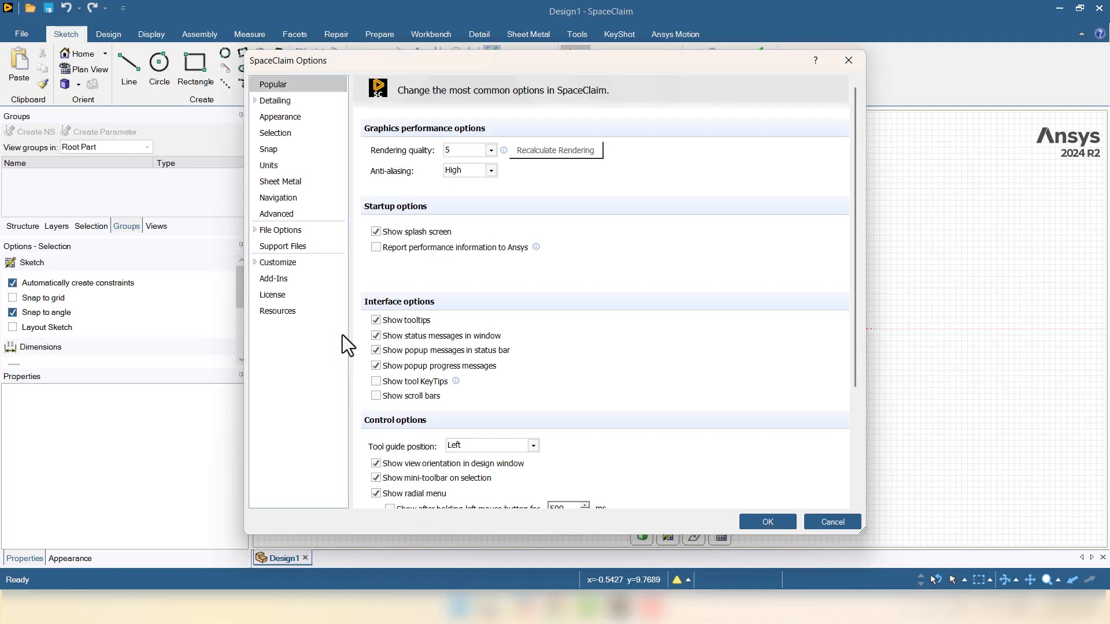
left_click(271, 167)
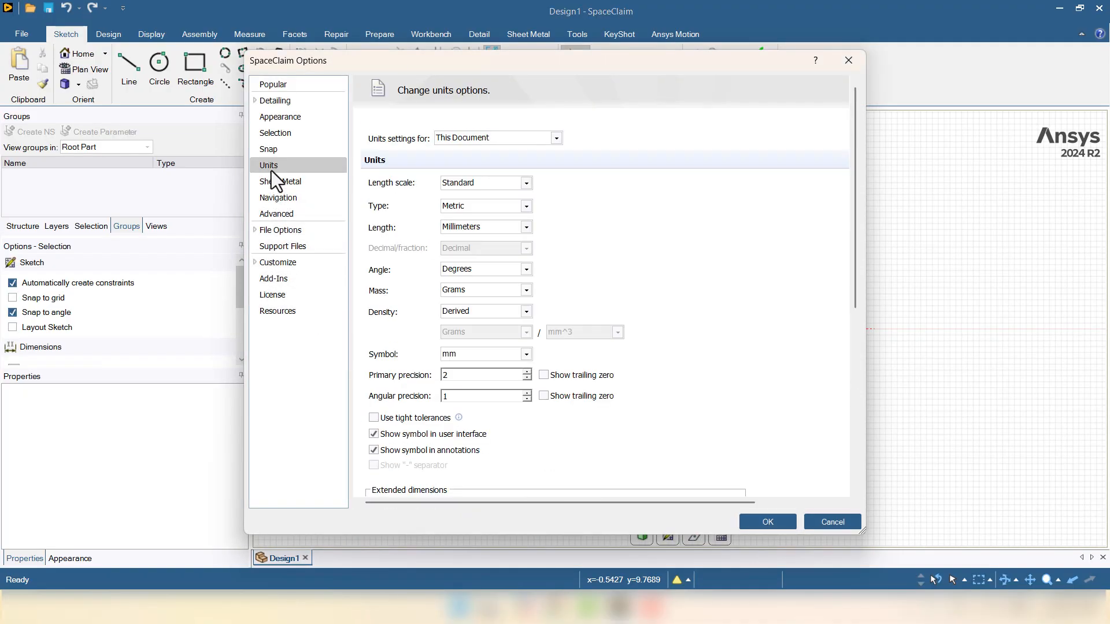
left_click(470, 229)
left_click(463, 283)
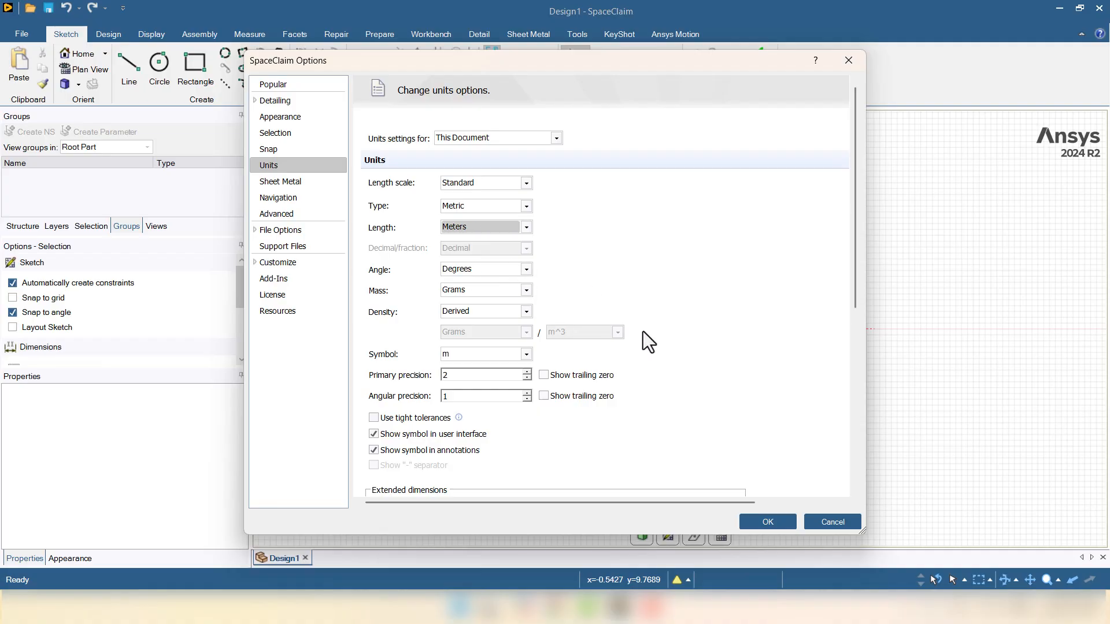
left_click(761, 520)
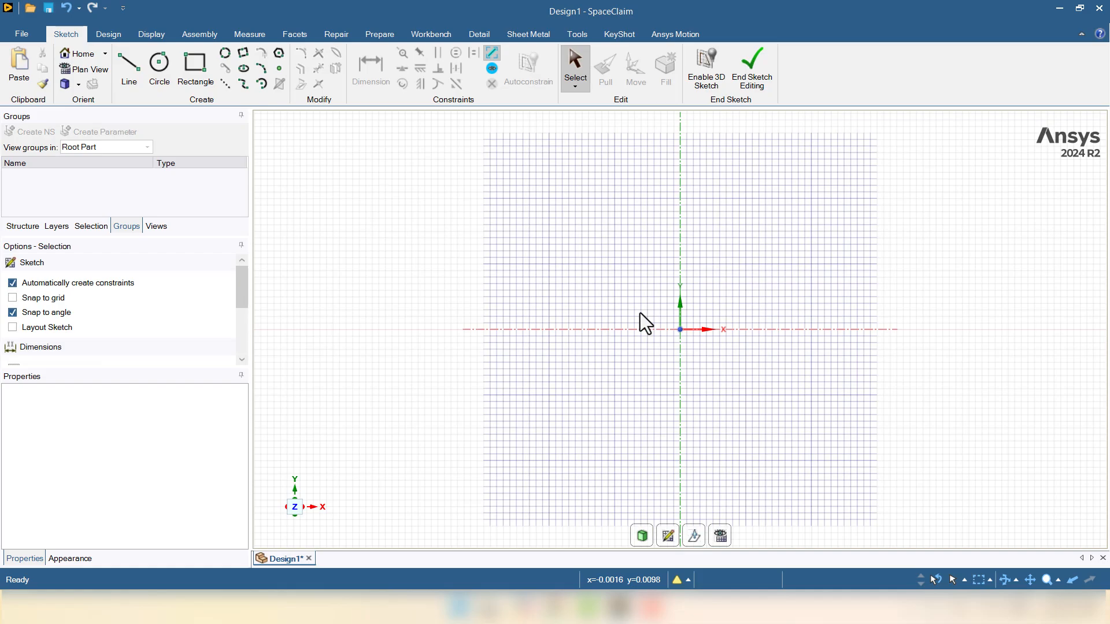
Open the naca 2415 text file from the Desktop, showing All Files (*.*) in the file type filter
left_click(20, 35)
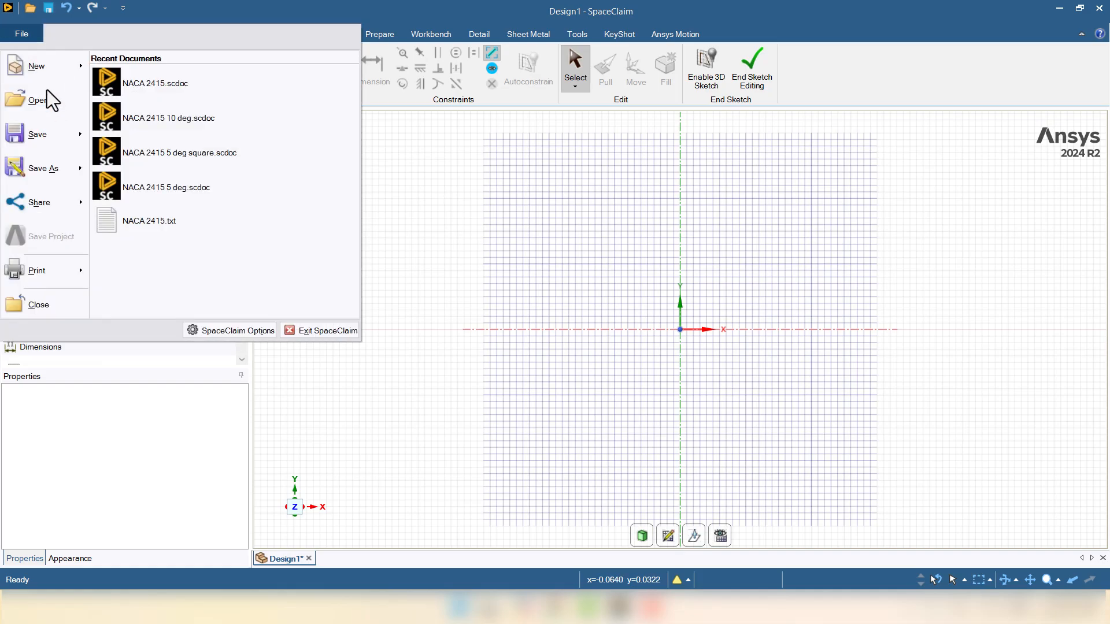
left_click(53, 102)
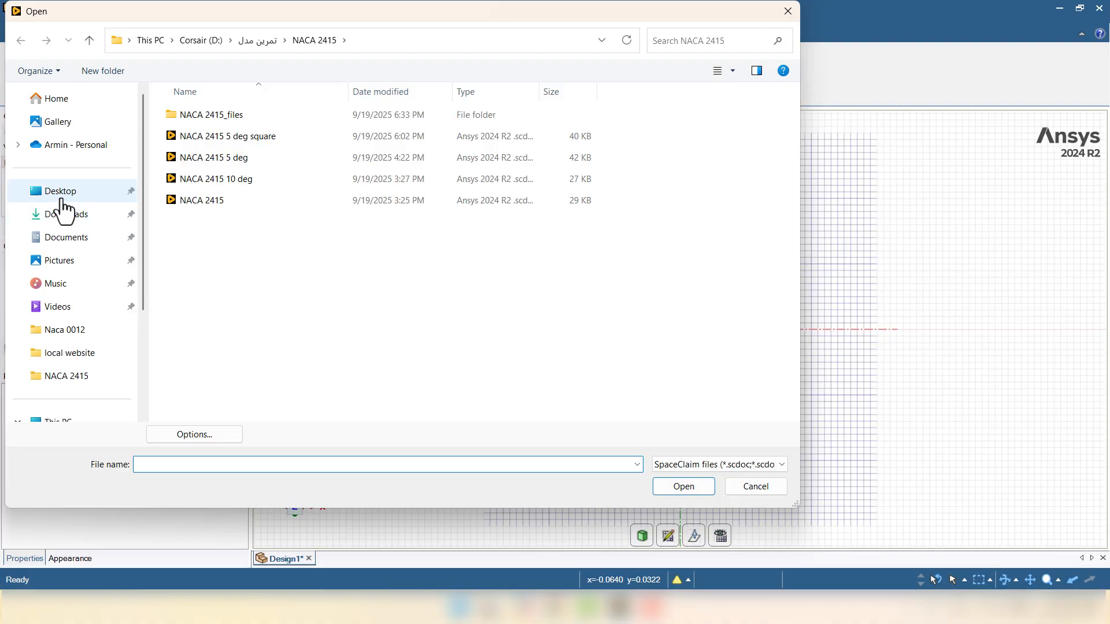
left_click(62, 195)
left_click(684, 463)
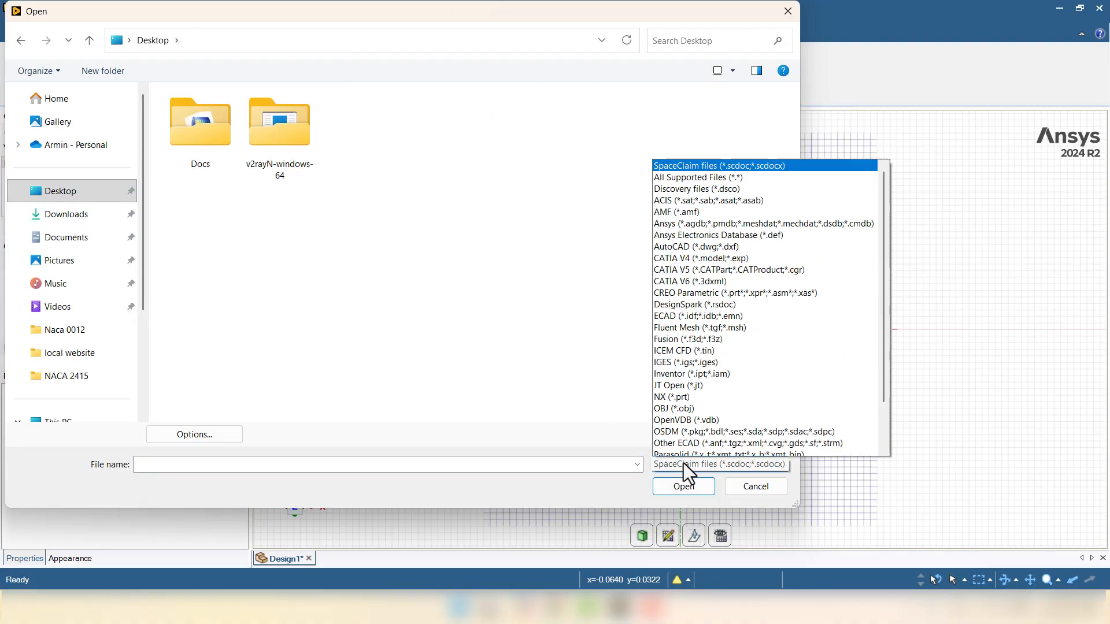
left_click(674, 127)
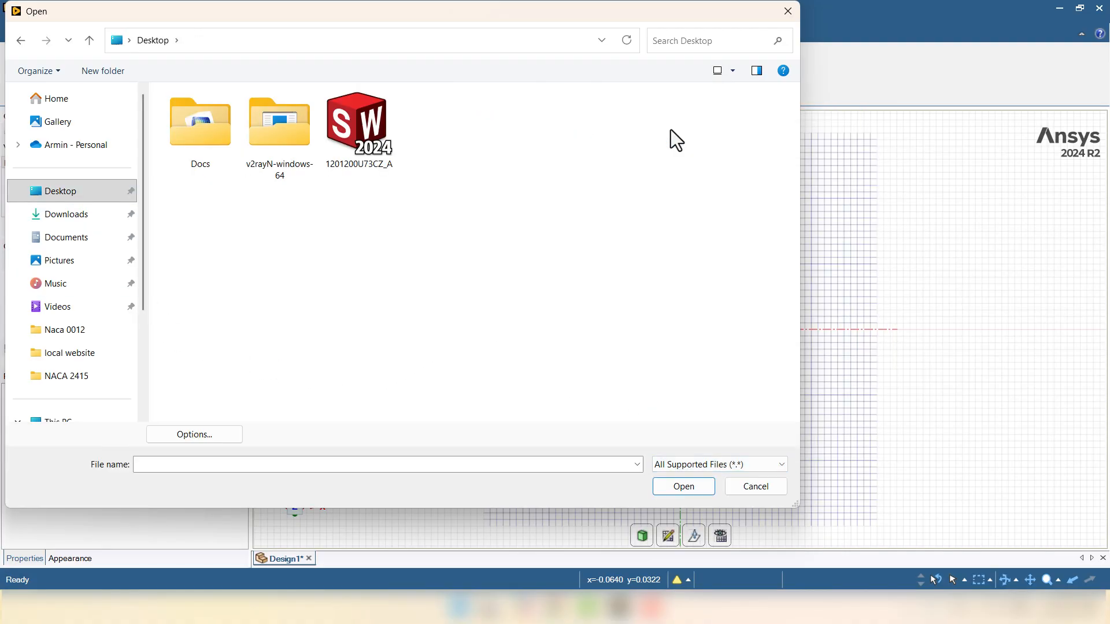
left_click(672, 466)
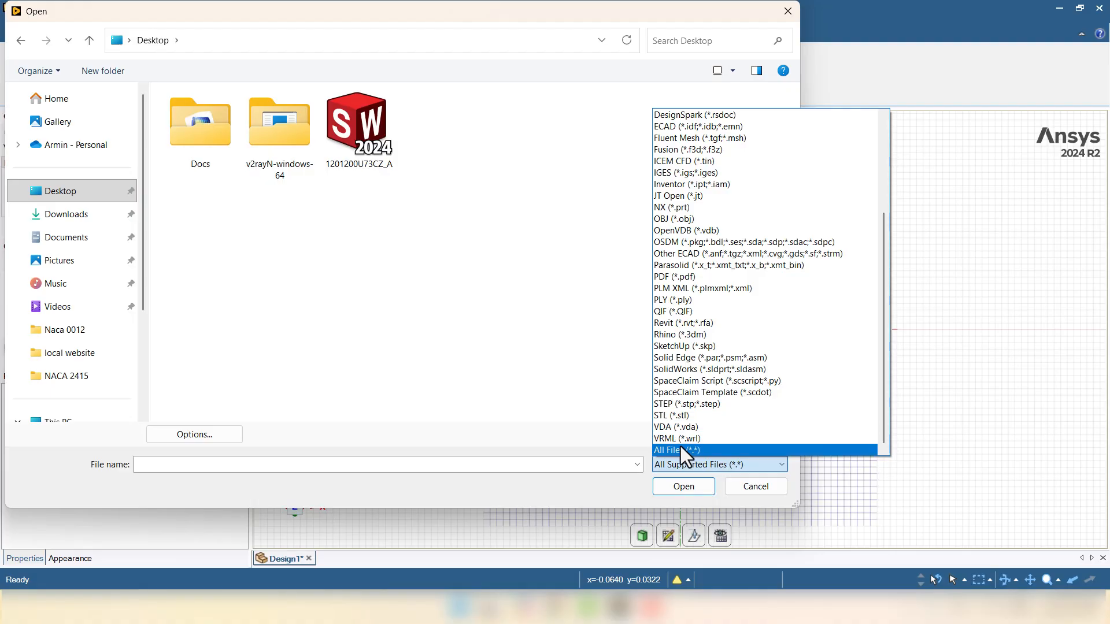
left_click(681, 447)
left_click(663, 148)
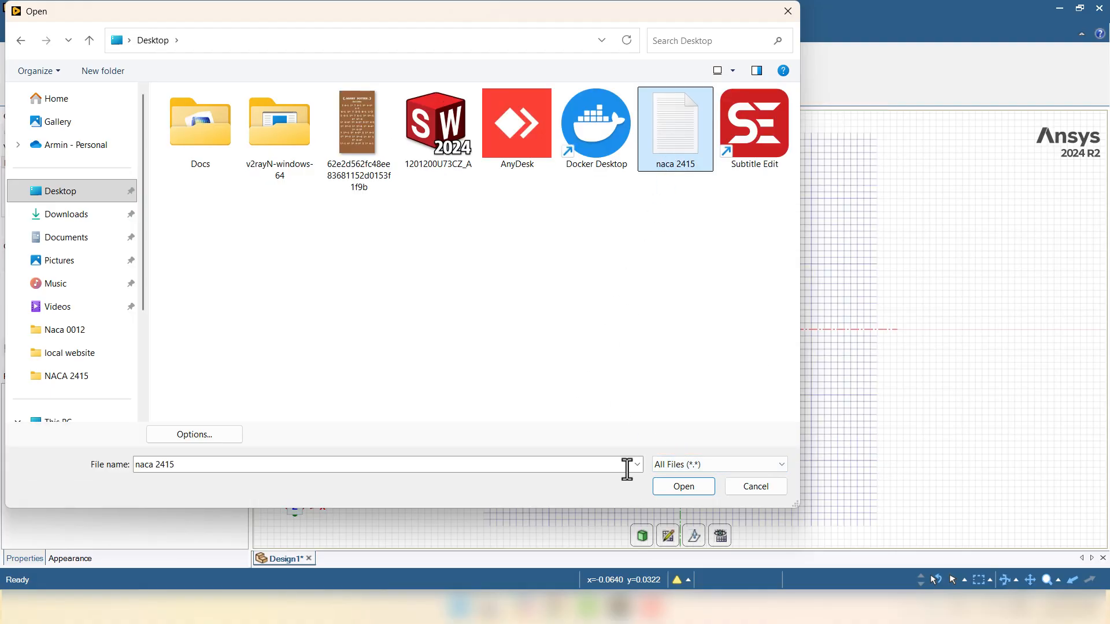
left_click(675, 487)
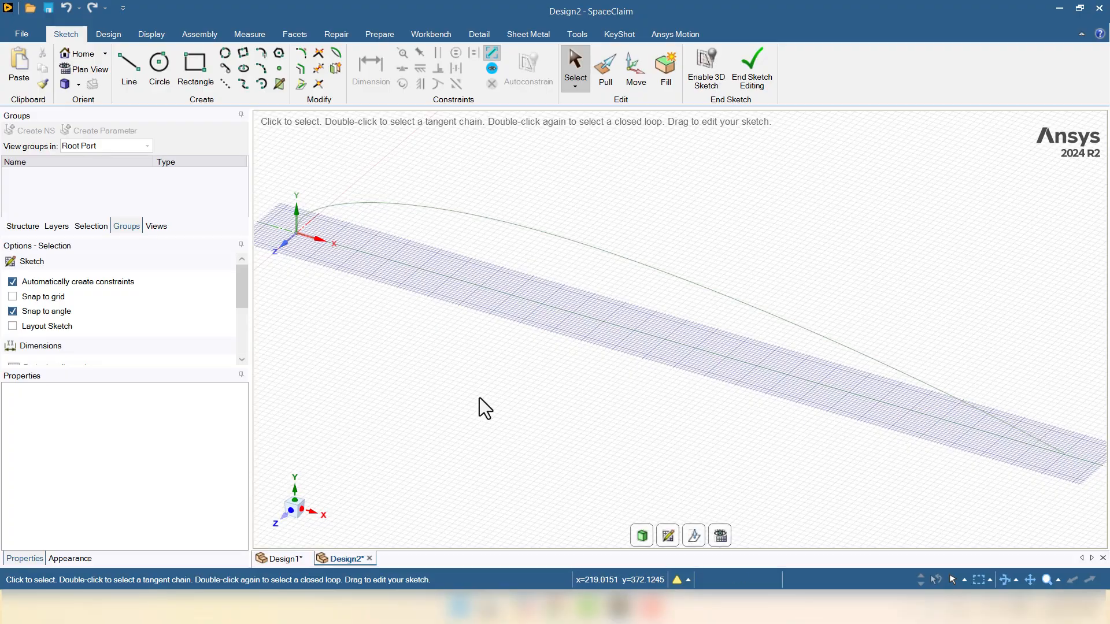
End the sketch editing, view the imported airfoil along the Z axis, and examine its trailing edge up close
left_click(751, 81)
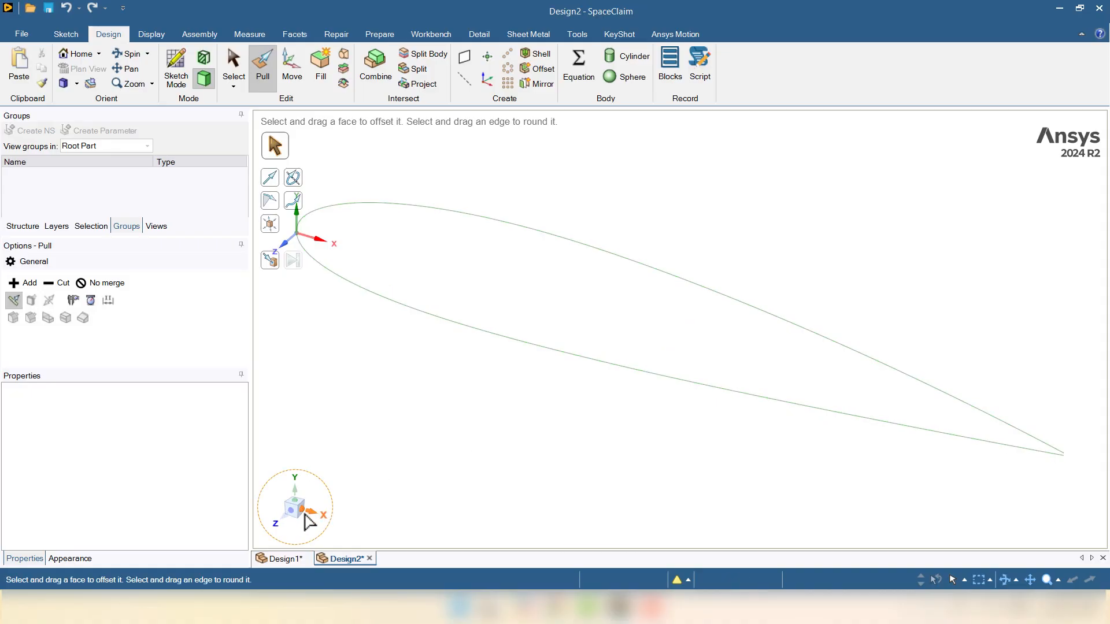
left_click(288, 527)
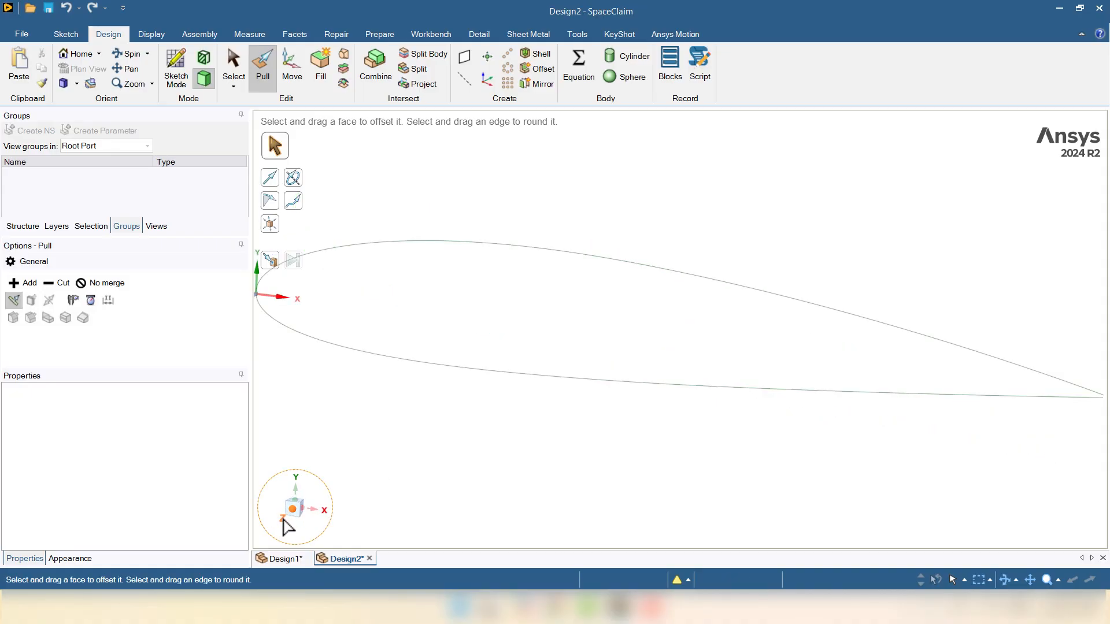
left_click(417, 398)
left_click(1031, 318)
scroll(1021, 354, "up", 5)
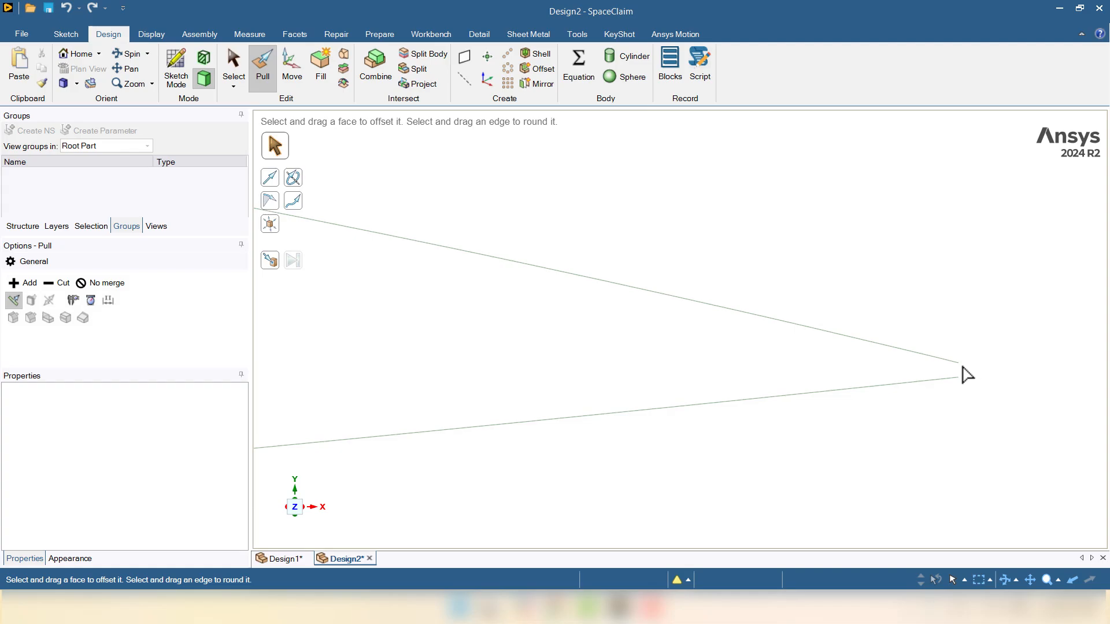
scroll(1002, 227, "down", 5)
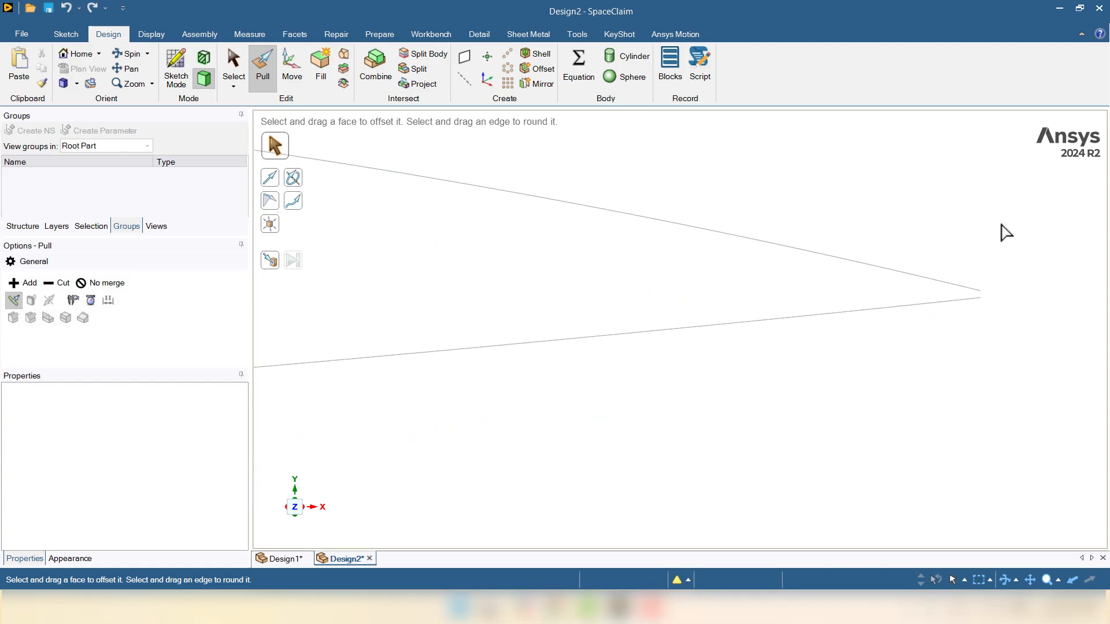
scroll(1010, 334, "down", 2)
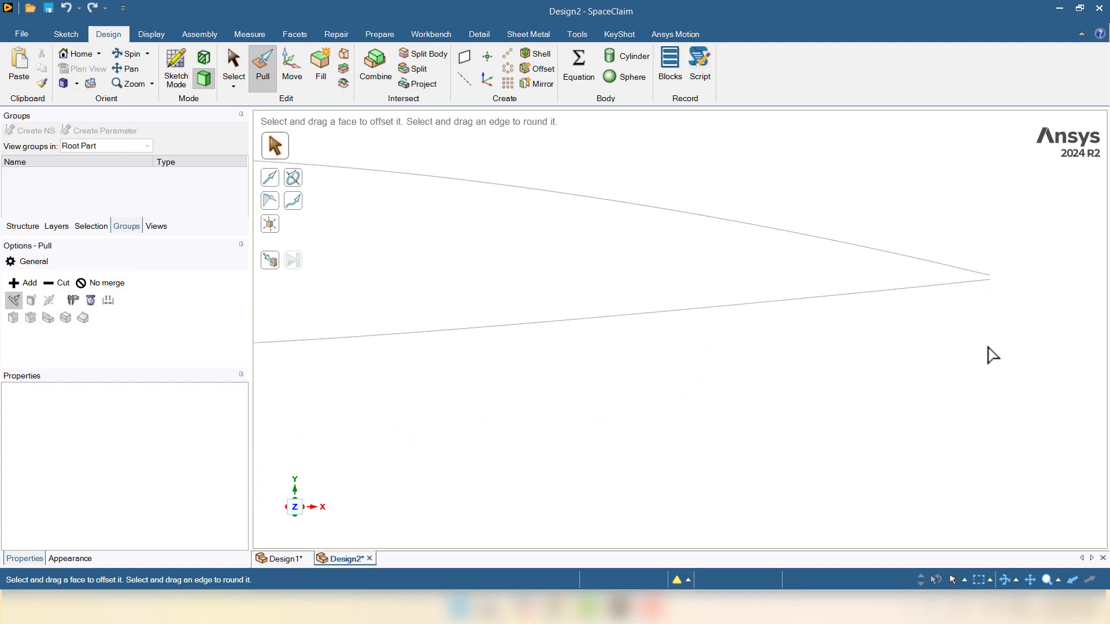
left_click(355, 335)
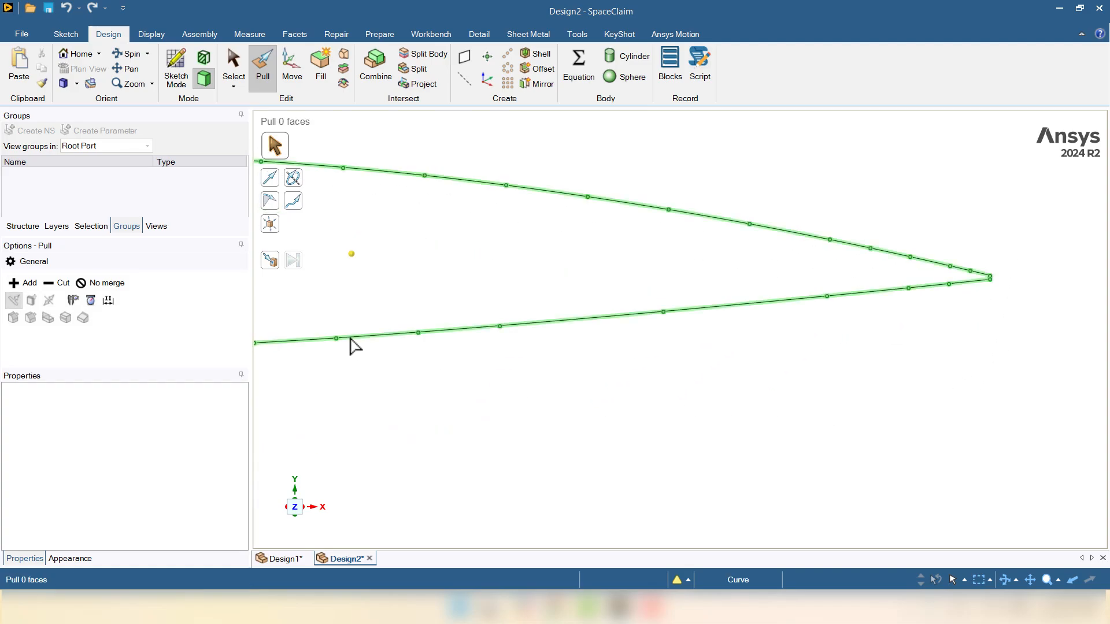
Sketch a line joining the upper and lower curve endpoints at the trailing edge, and end the sketch
left_click(176, 61)
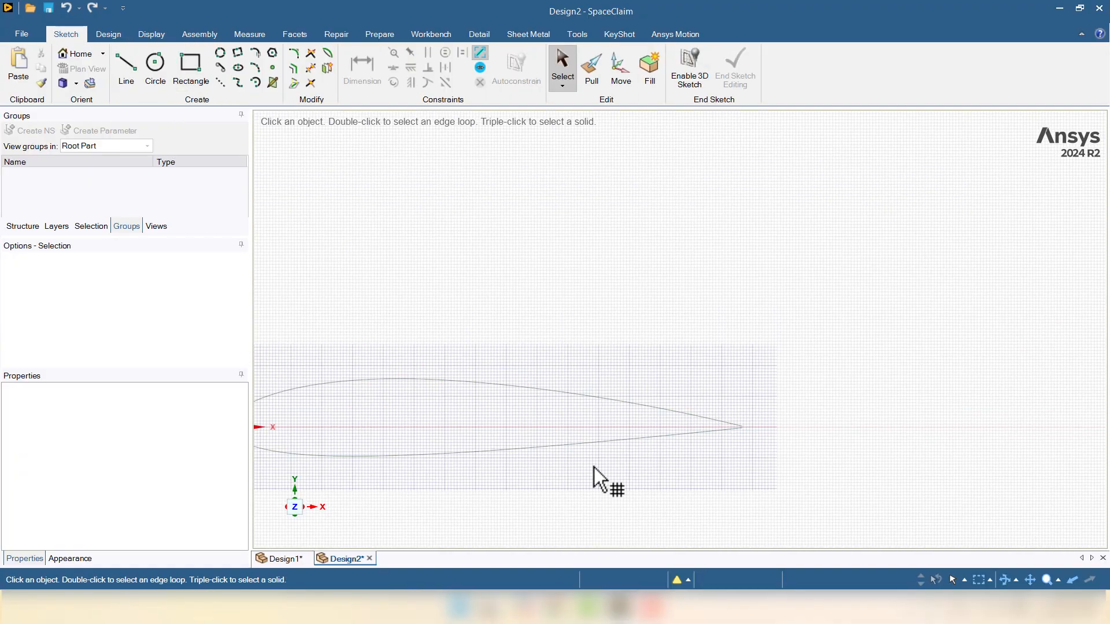
scroll(746, 439, "up", 5)
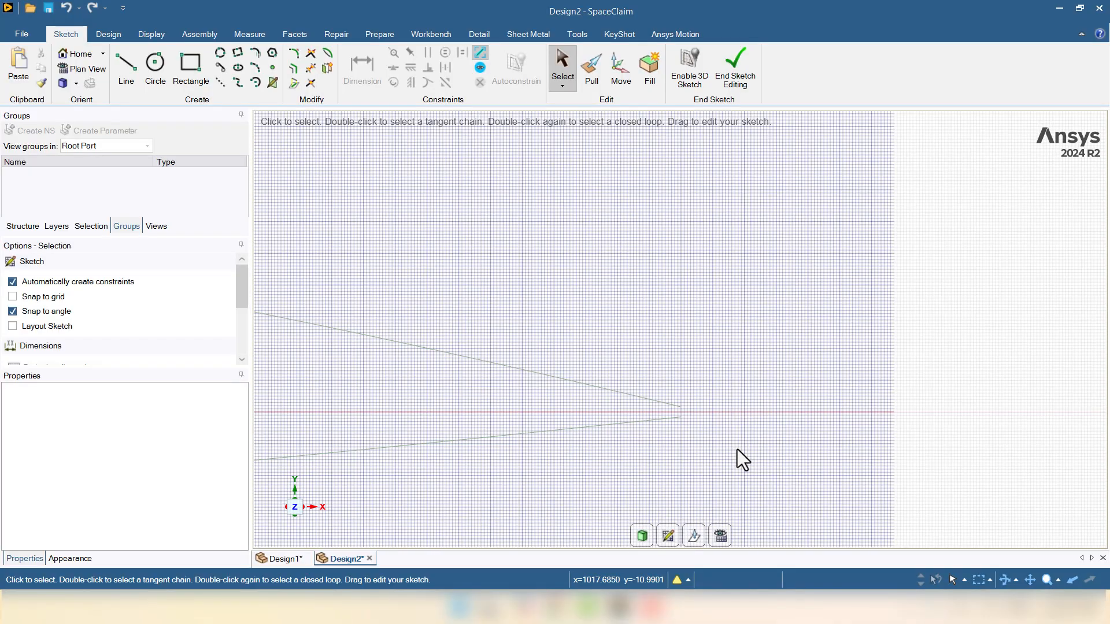
left_click(126, 67)
scroll(698, 436, "up", 2)
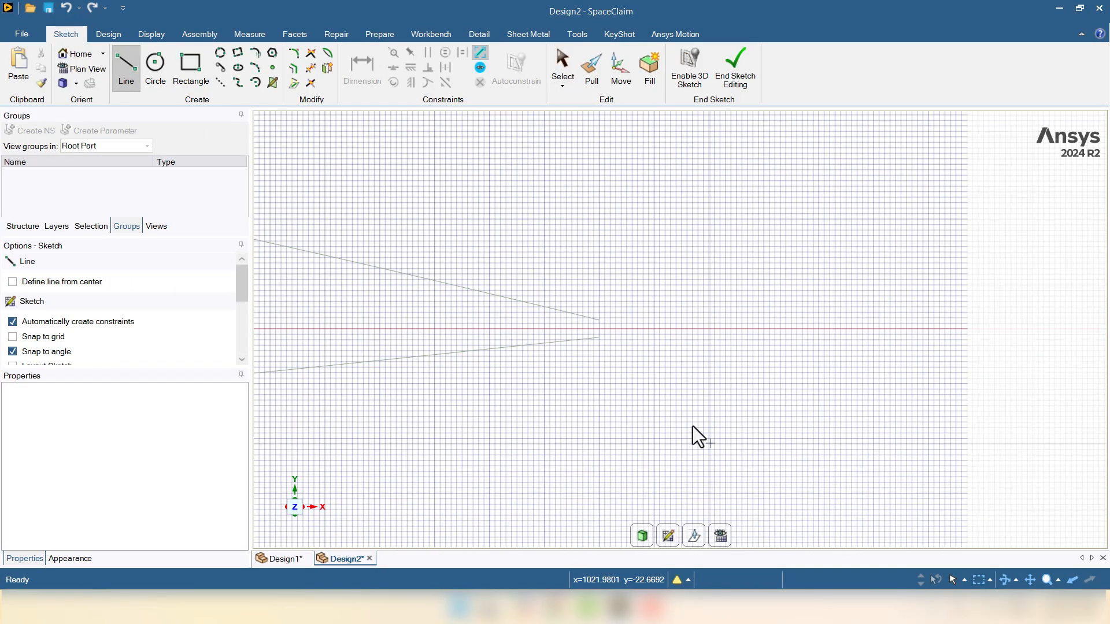
left_click(599, 321)
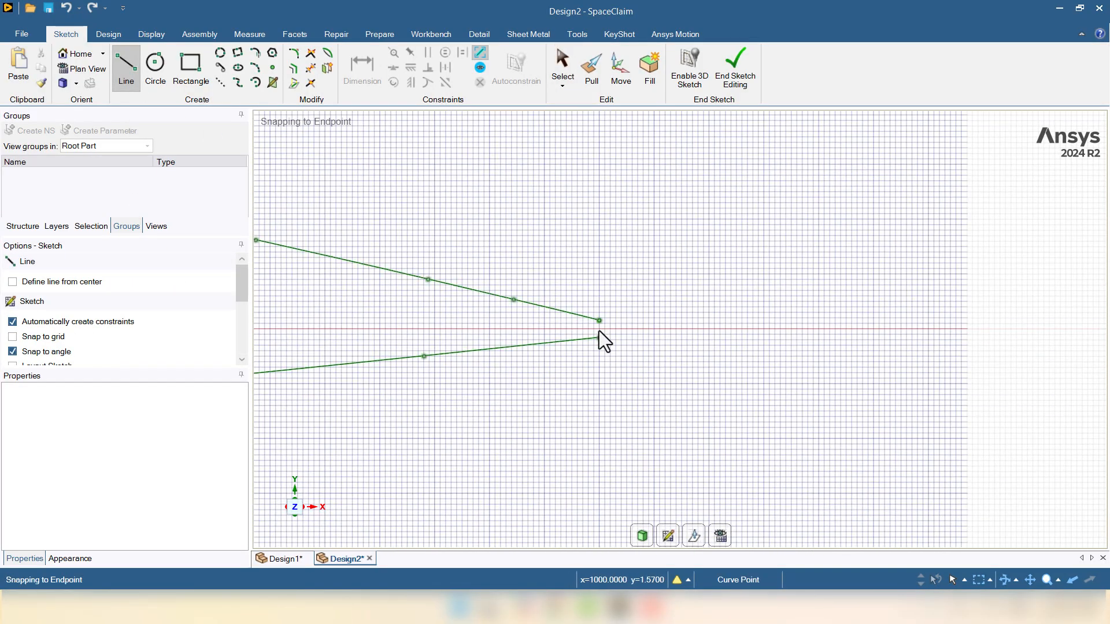
left_click(599, 339)
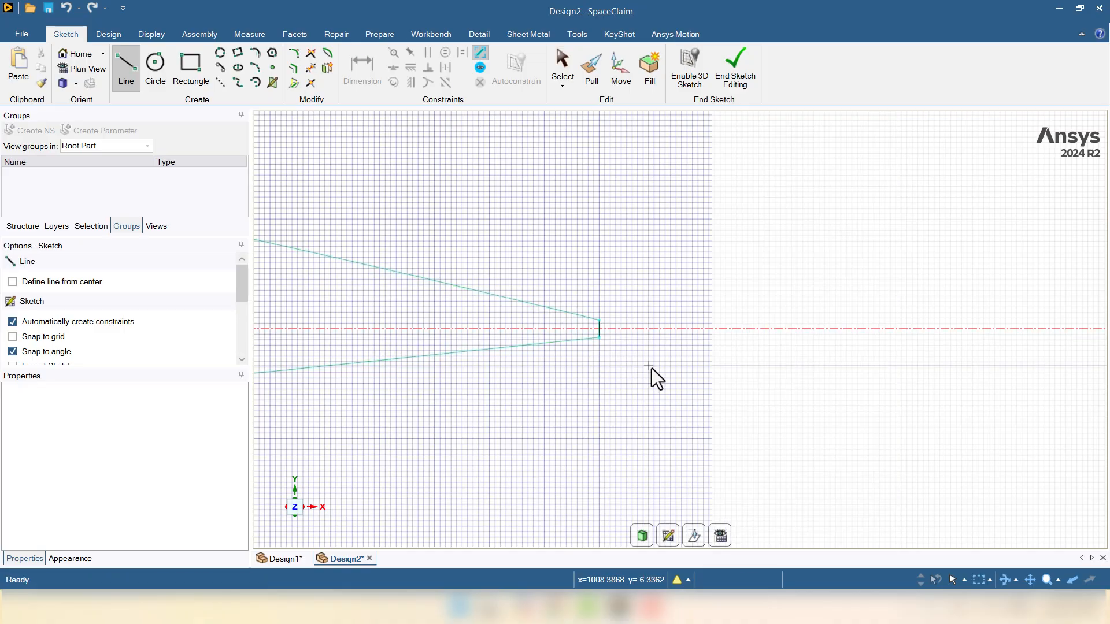
left_click(734, 81)
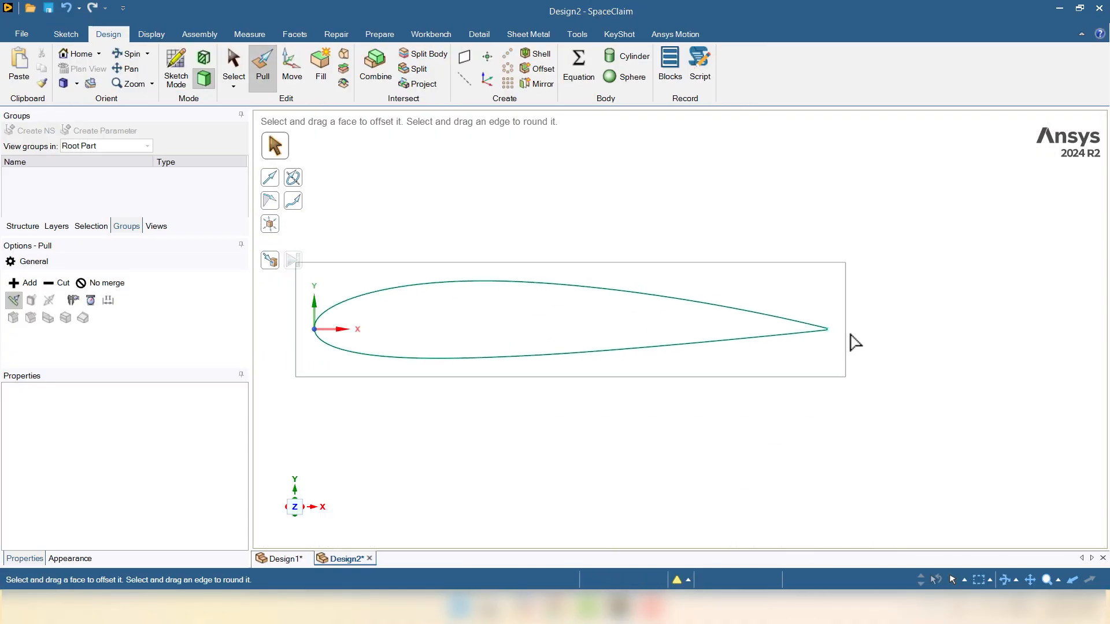
List the document's curves in the structure tree, select the whole airfoil outline, and fill it into a surface
scroll(847, 224, "down", 1)
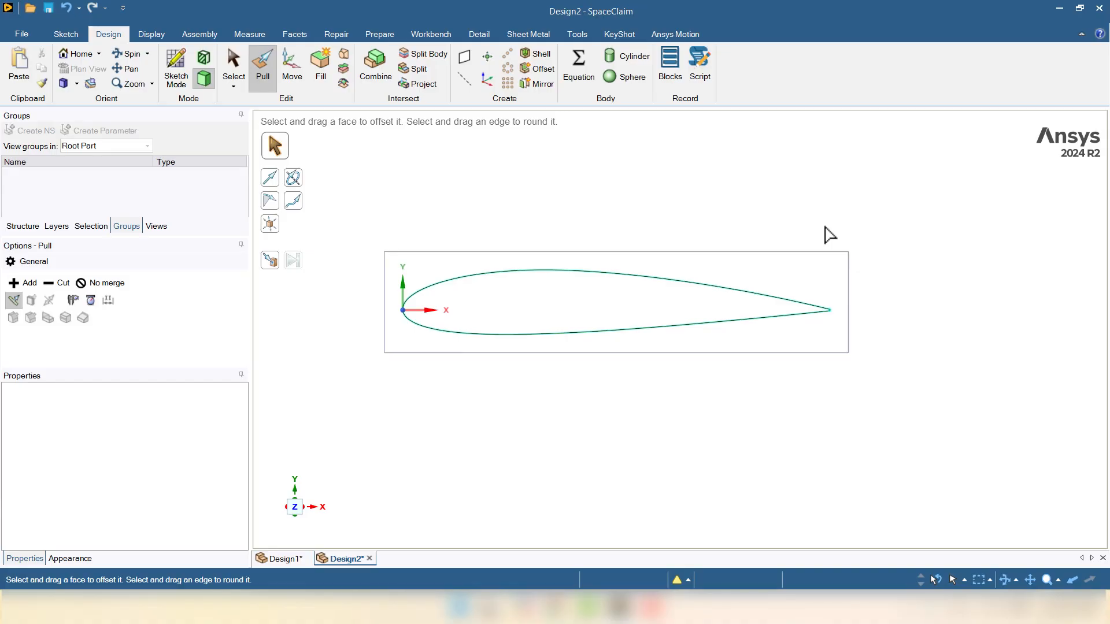
left_click(16, 227)
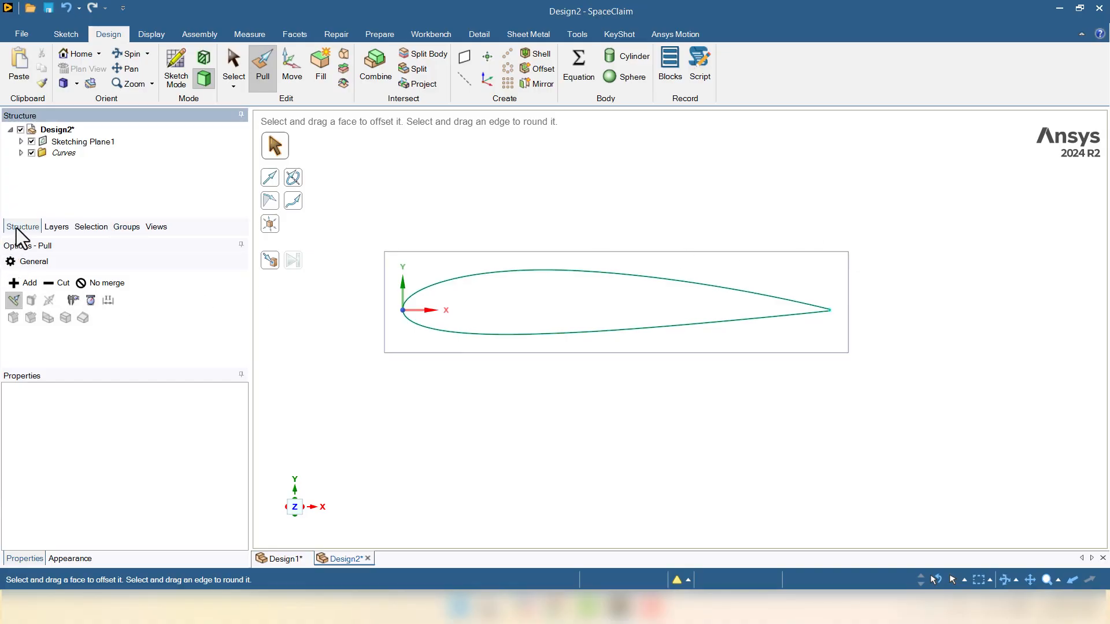
left_click(21, 153)
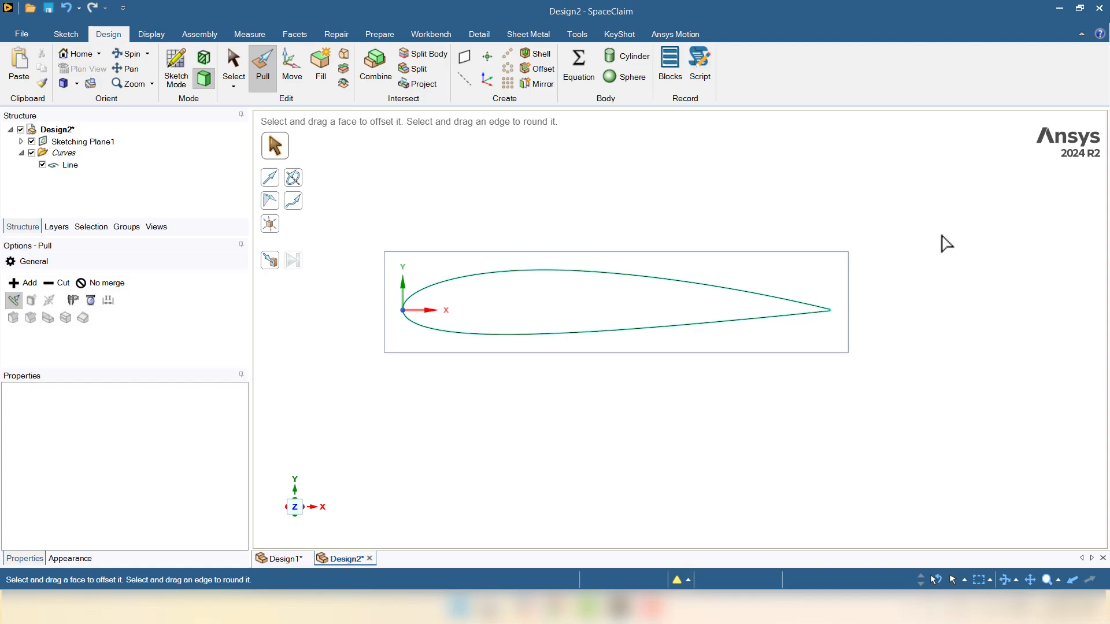
left_click_drag(565, 350, 347, 415)
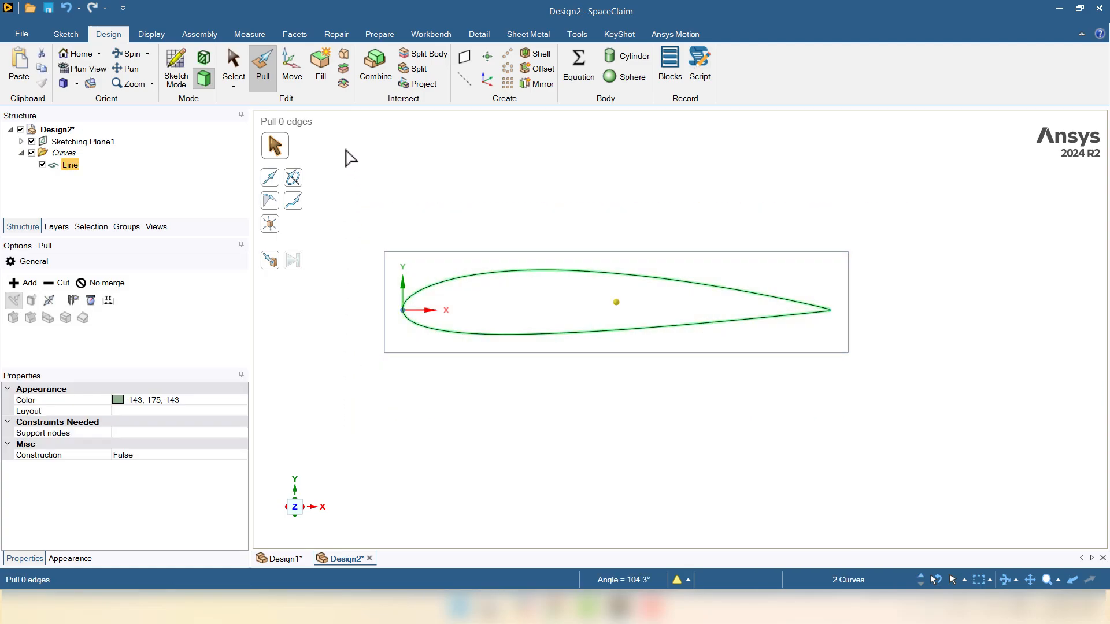
left_click(321, 74)
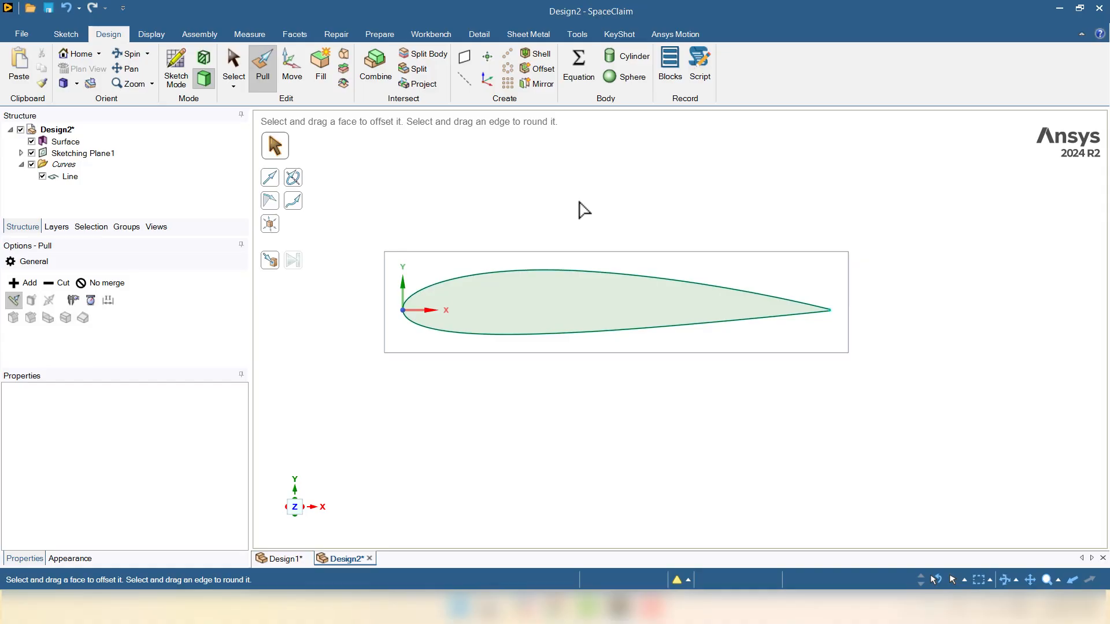
Delete the Curves folder and Sketching Plane1, keeping only the airfoil surface
key("s")
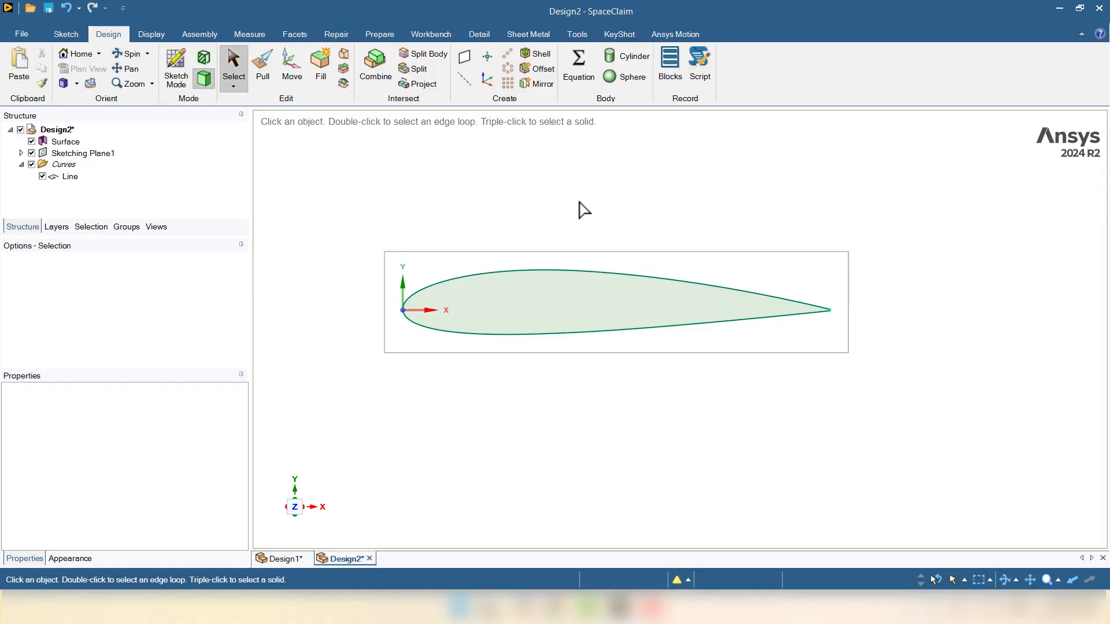
right_click(67, 163)
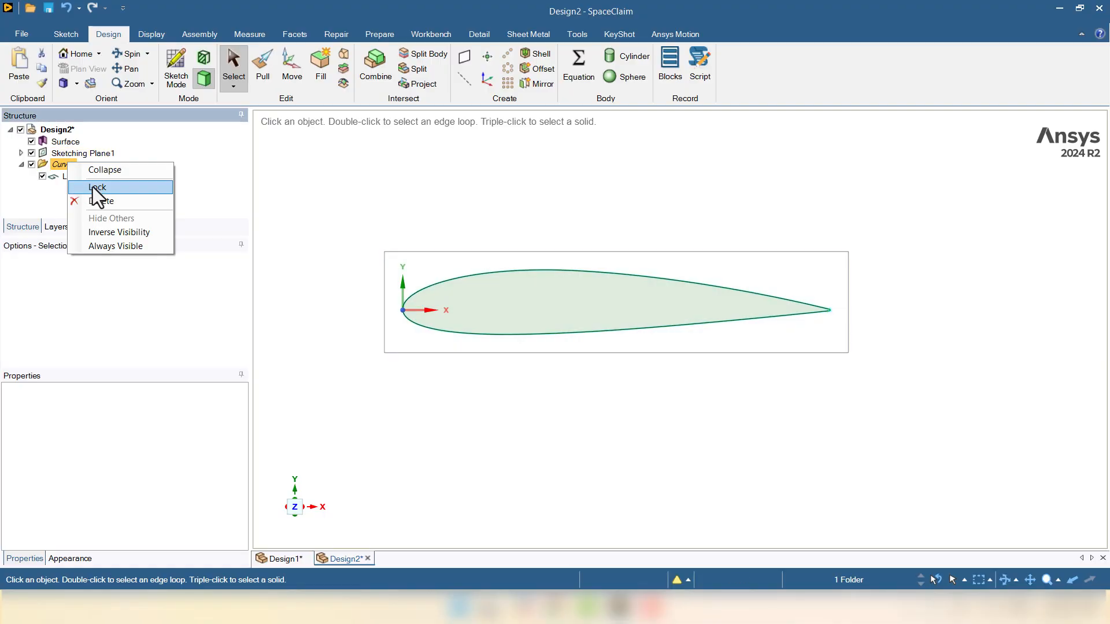
left_click(95, 193)
right_click(72, 156)
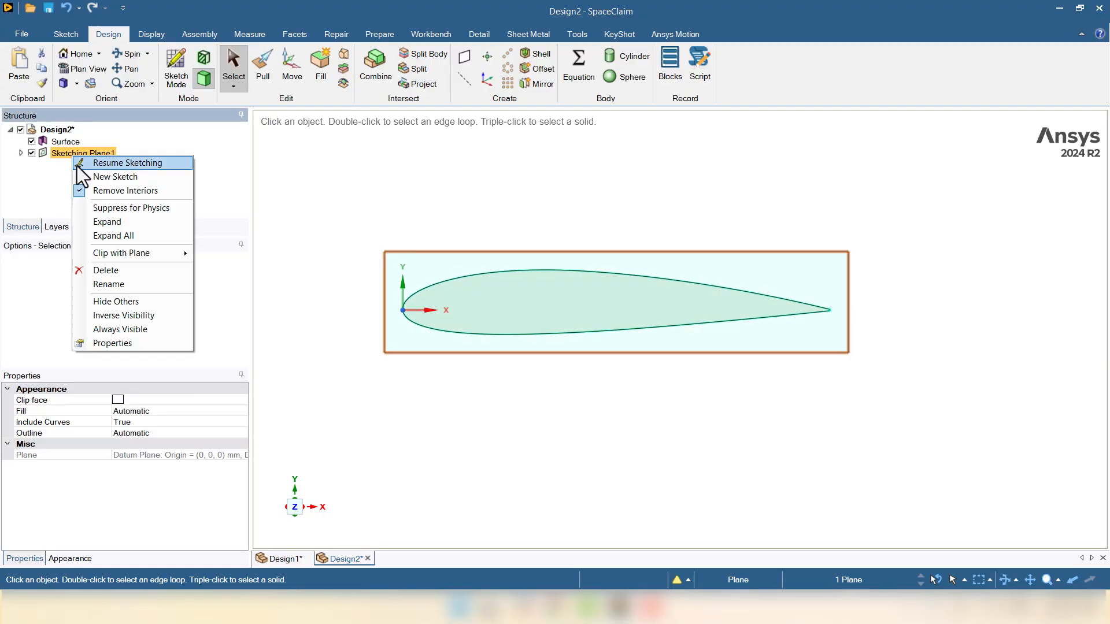
left_click(99, 273)
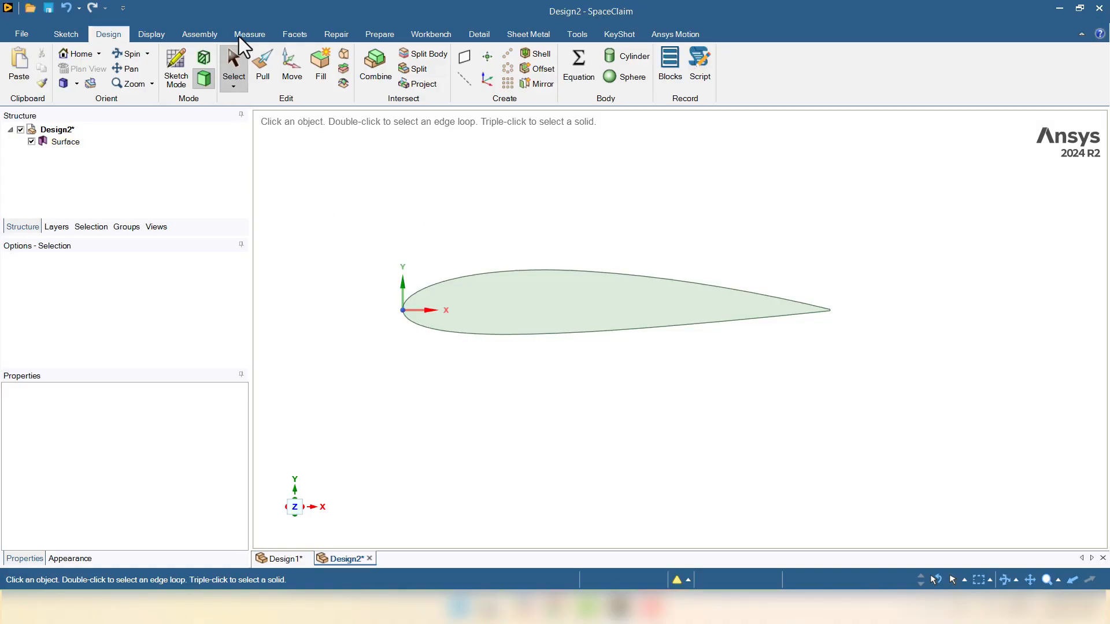
Measure the airfoil's chord as the distance from the vertical axis at the leading edge to the trailing-edge vertex
left_click(254, 34)
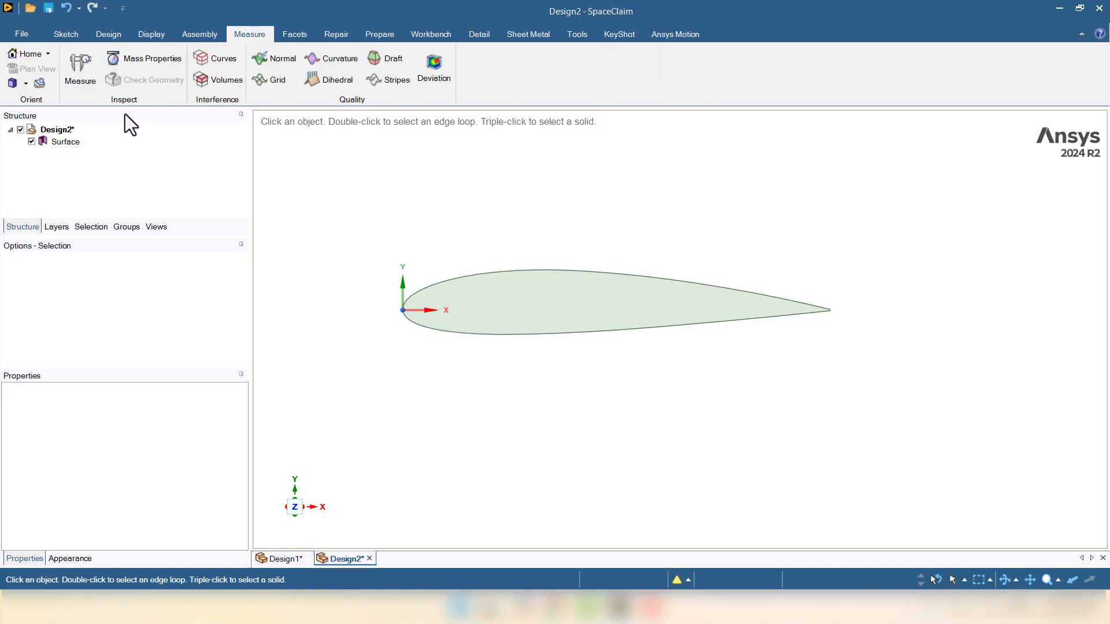
left_click(79, 86)
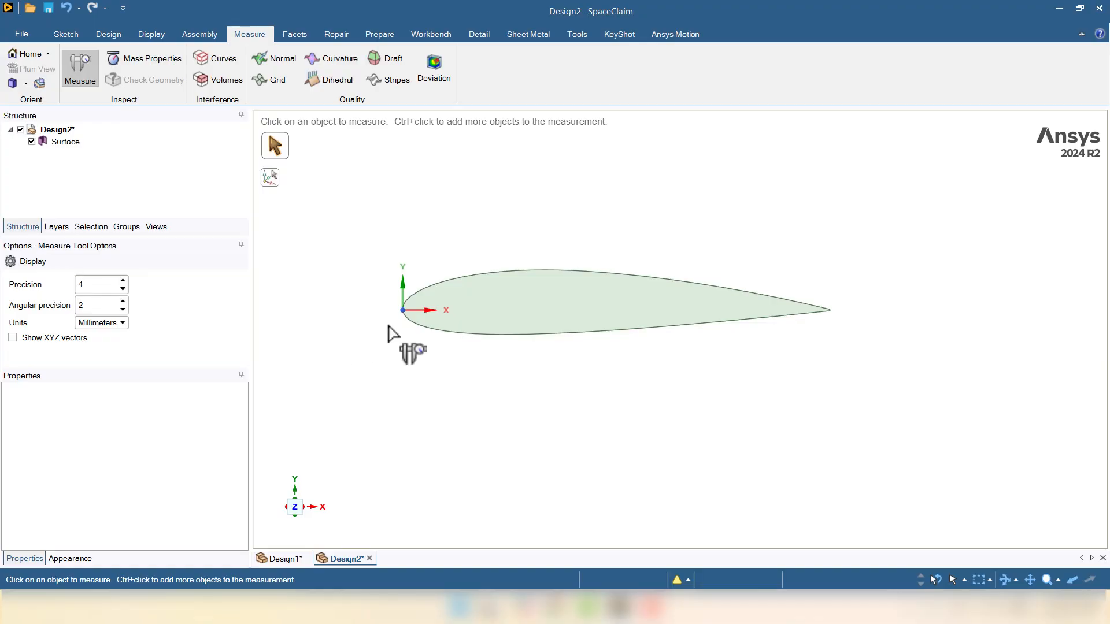
left_click(830, 312, "ctrl")
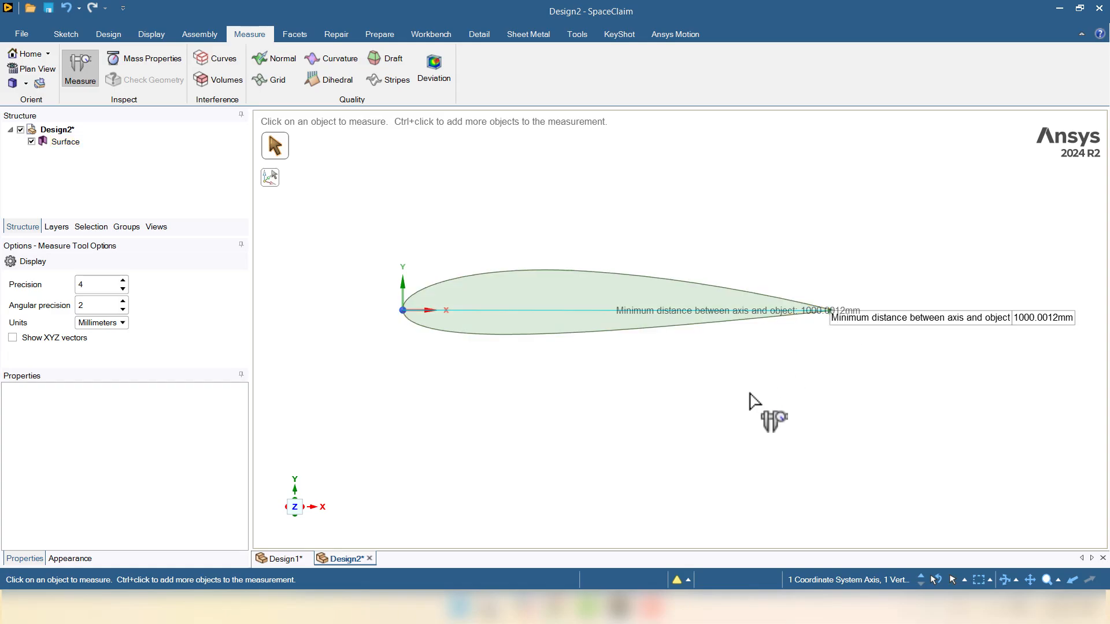
key("Escape")
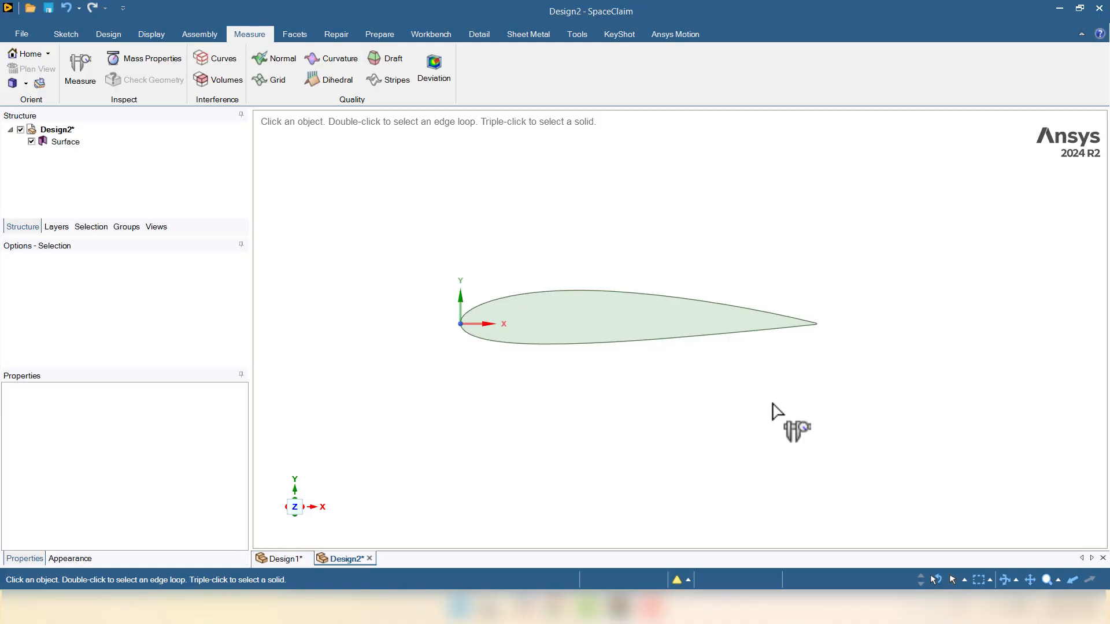
Sketch a rectangle 10000 mm wide and 5000 mm high enclosing the airfoil, starting from a corner above and ahead of its leading edge
left_click(66, 35)
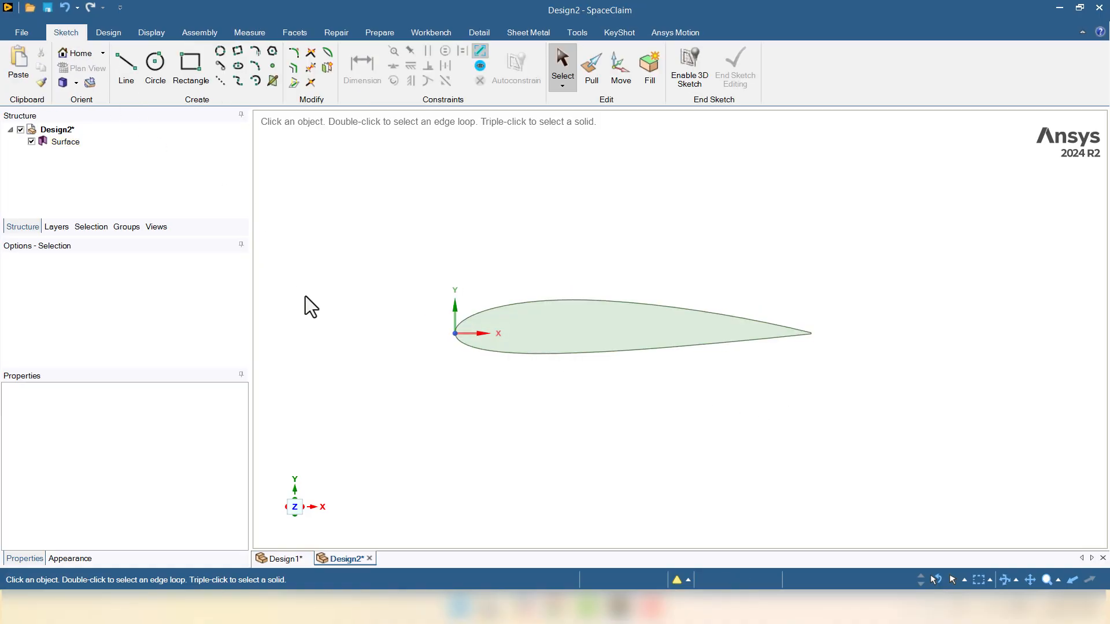
left_click(191, 67)
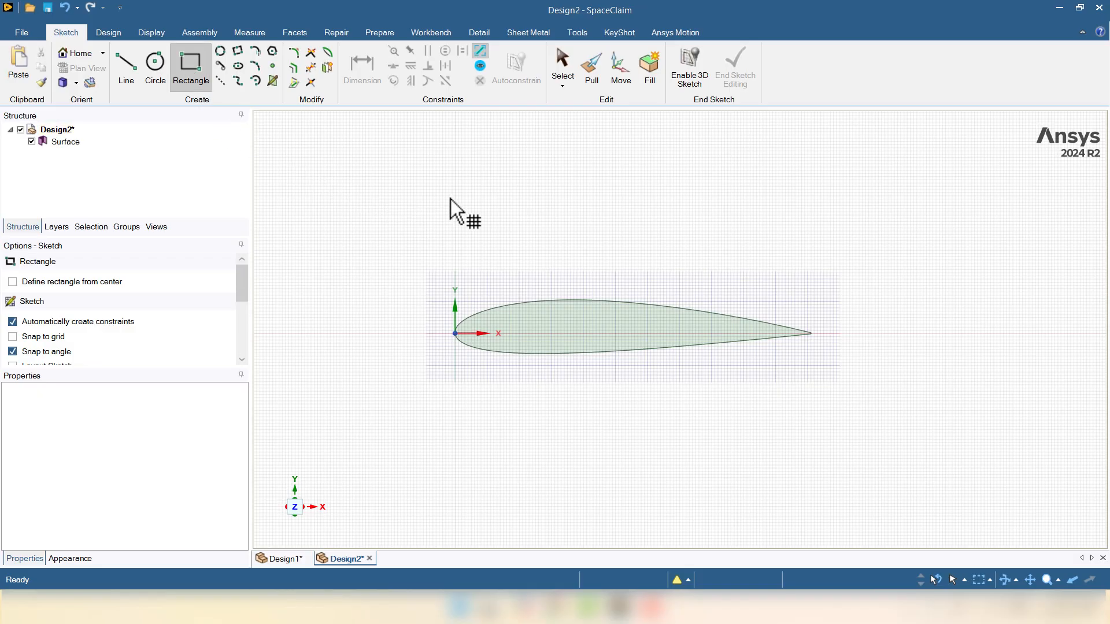
scroll(451, 199, "down", 3)
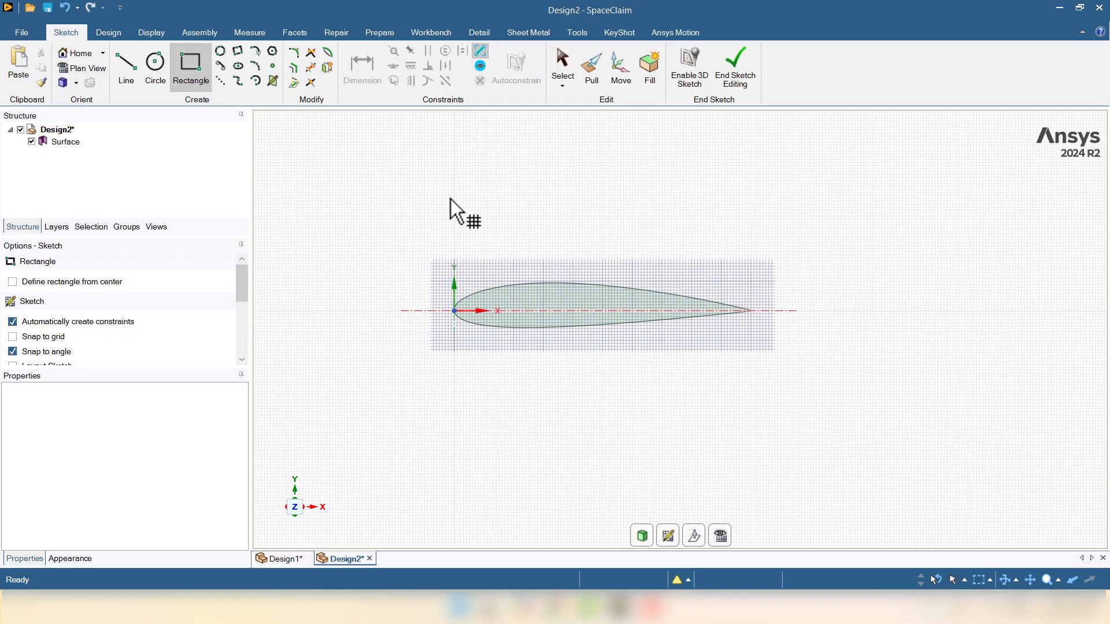
left_click(363, 144)
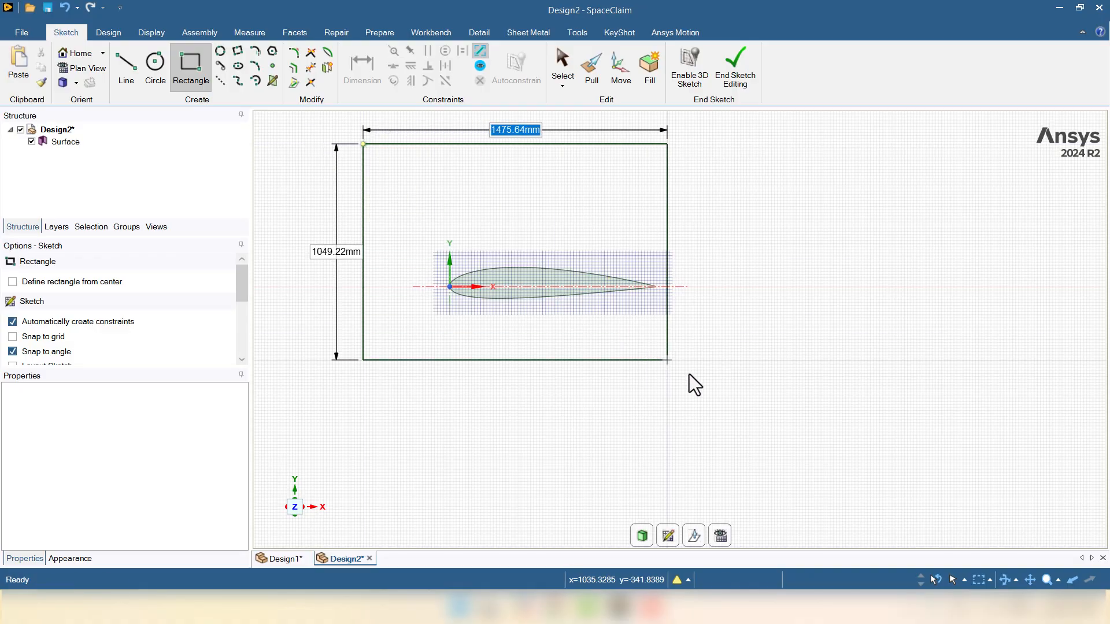
type("3000")
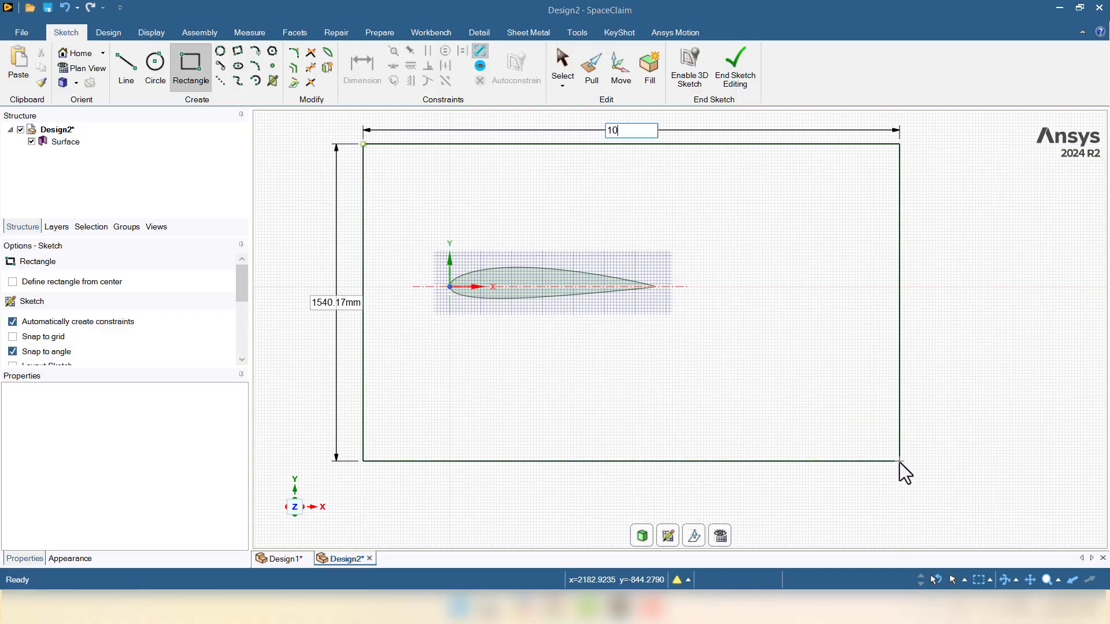
scroll(899, 463, "down", 2)
scroll(900, 463, "down", 4)
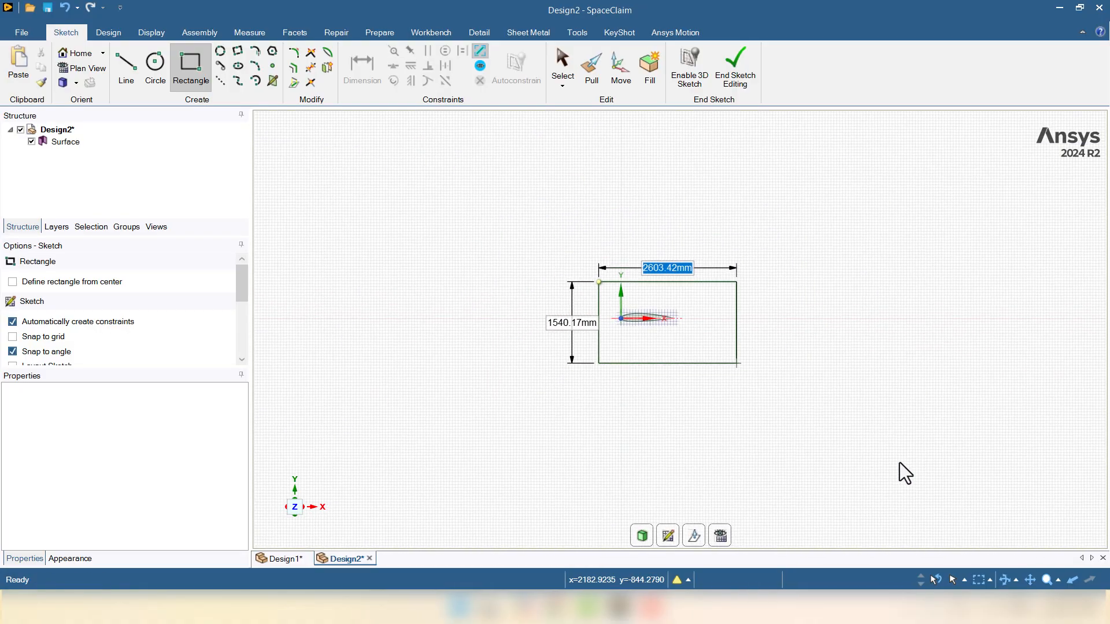
type("10000")
key("Tab")
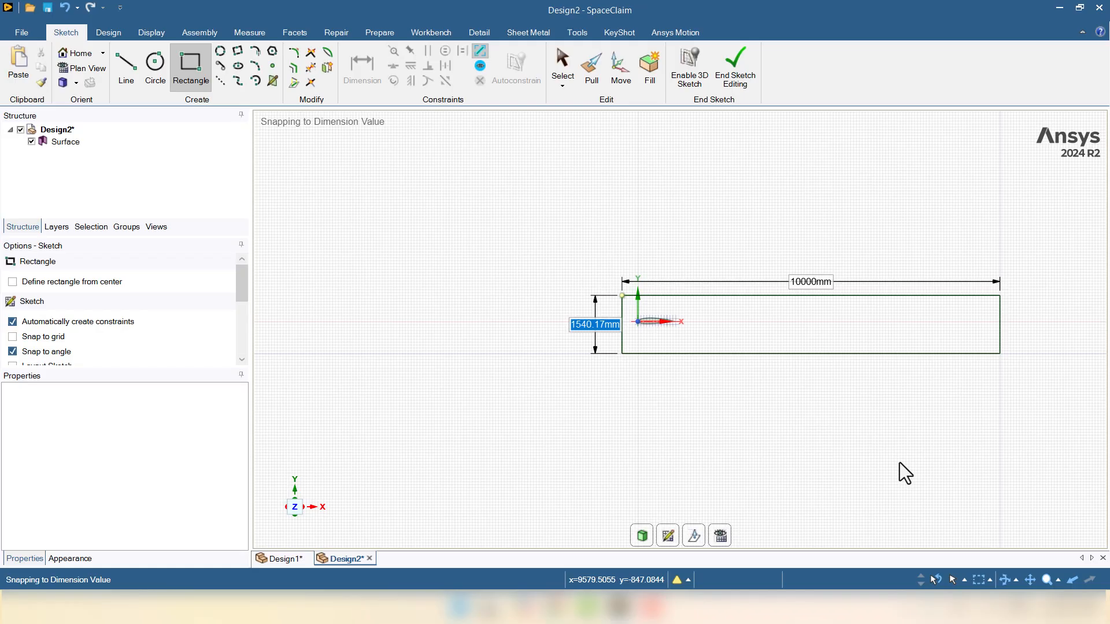
type("5000")
key("Return")
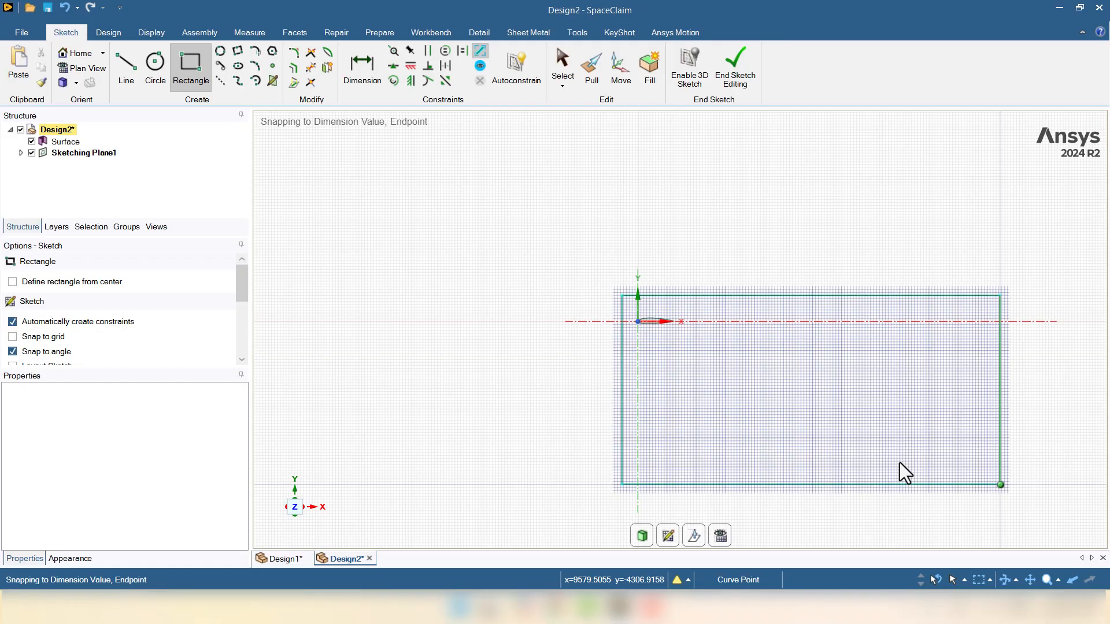
Dimension the rectangle's upper edge from the X axis and set the distance to 2500 mm
scroll(756, 314, "up", 1)
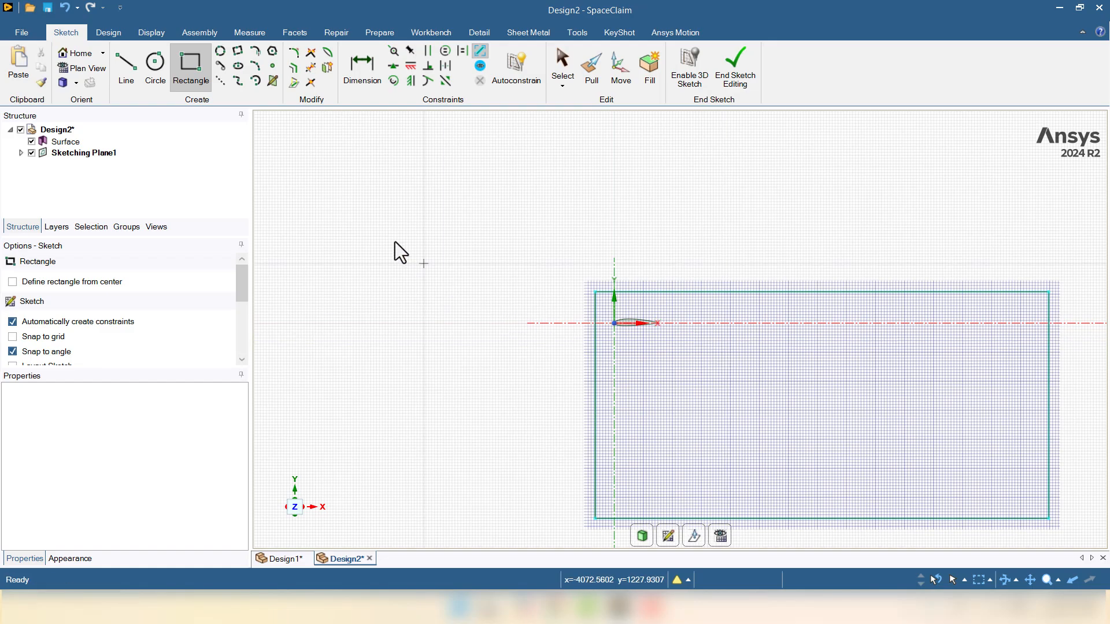
left_click(364, 83)
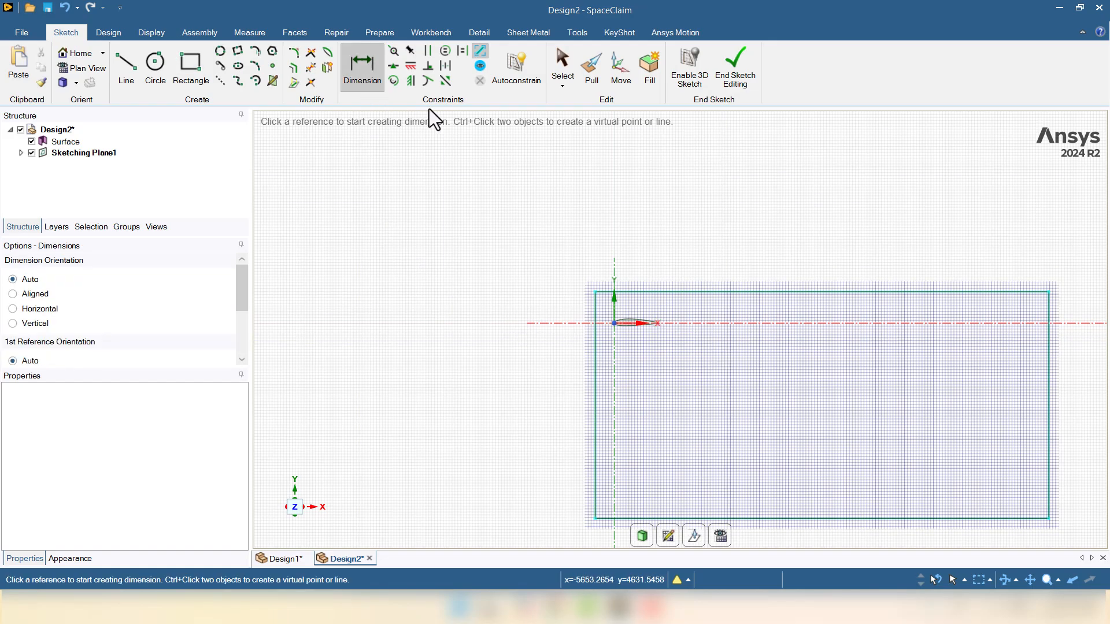
left_click(719, 323)
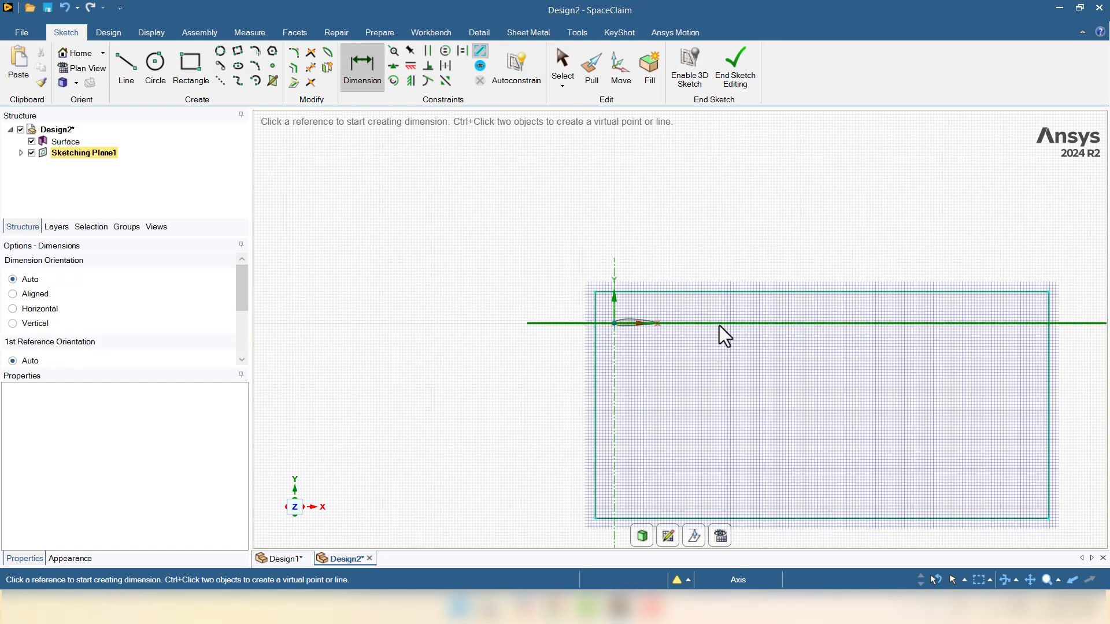
left_click(718, 296)
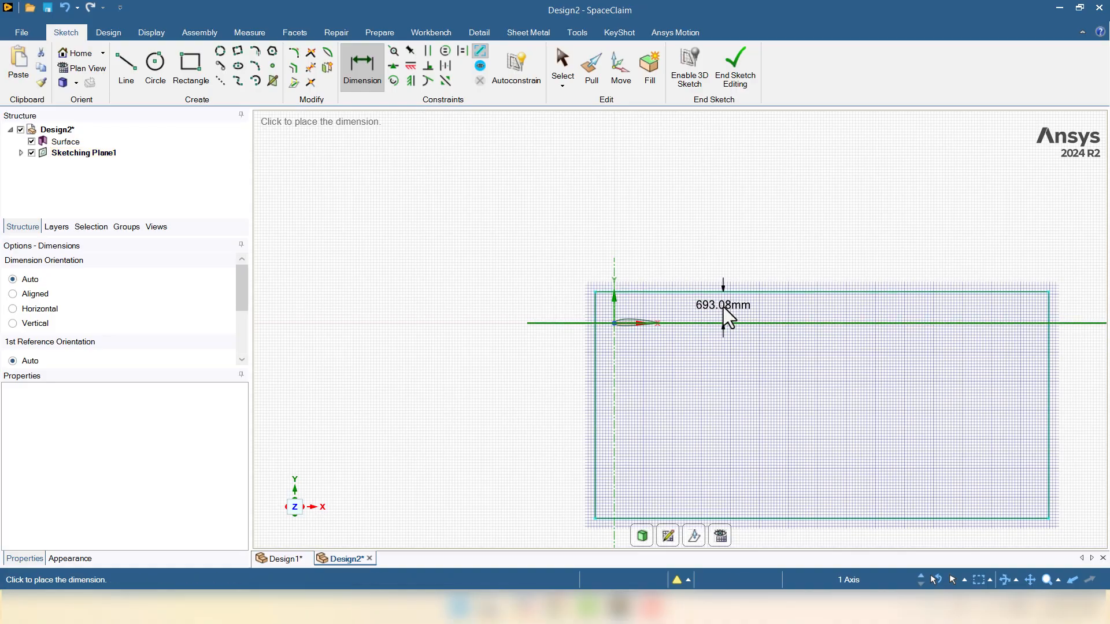
left_click(725, 308)
double_click(720, 307)
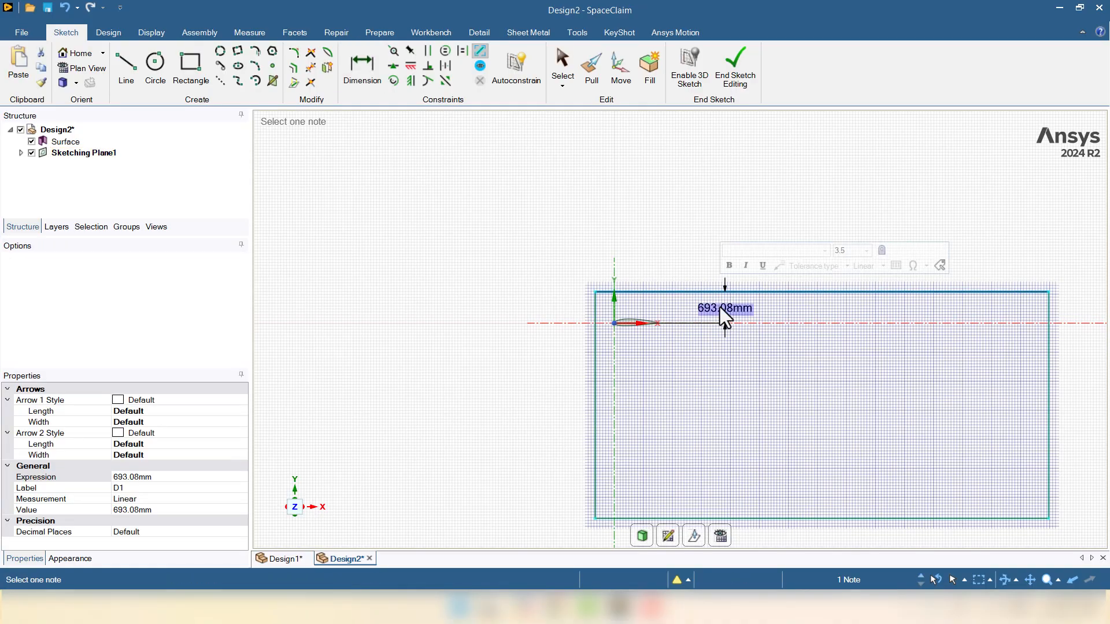
type("2500")
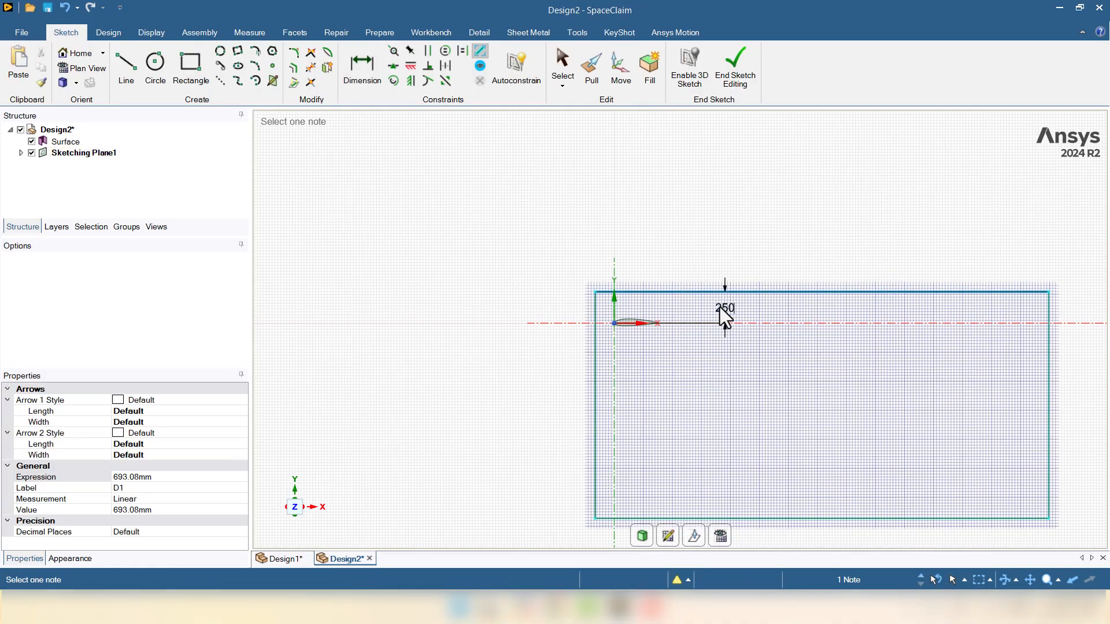
key("Return")
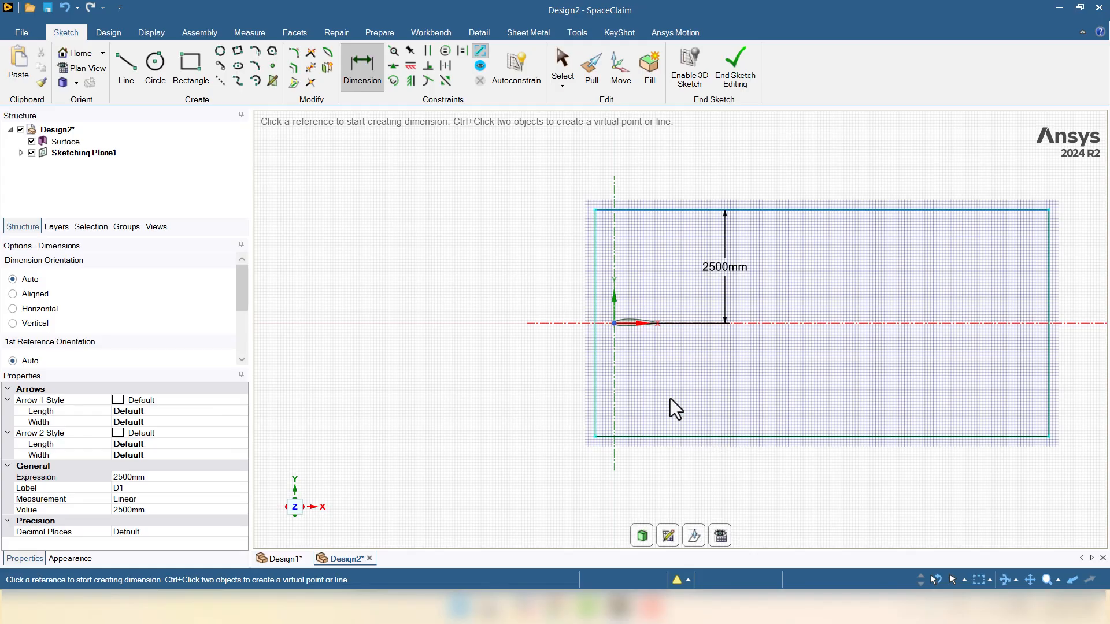
Dimension the rectangle's upstream vertical edge from the Y axis and set the distance to 1500 mm
scroll(602, 339, "up", 2)
left_click(591, 291)
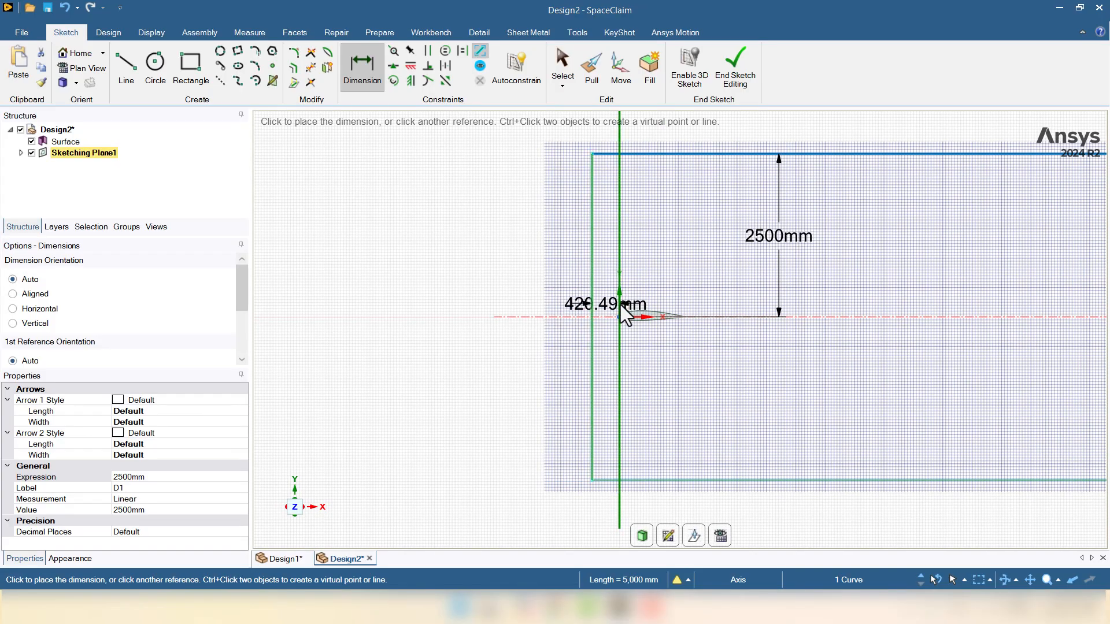
left_click(618, 296)
left_click(609, 283)
double_click(609, 283)
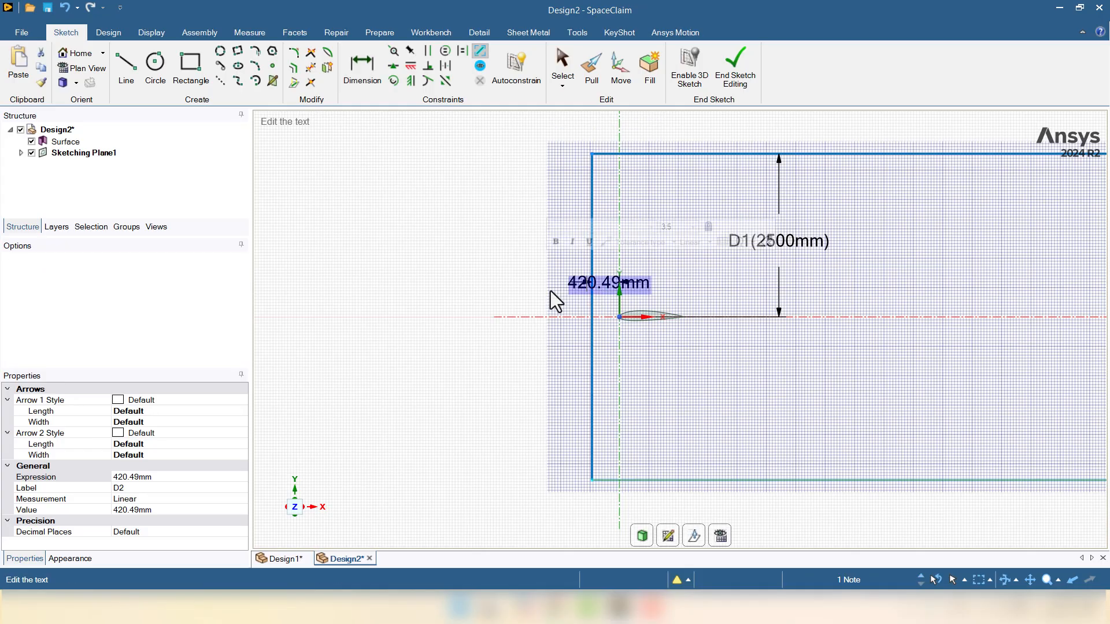
type("1500")
key("Return")
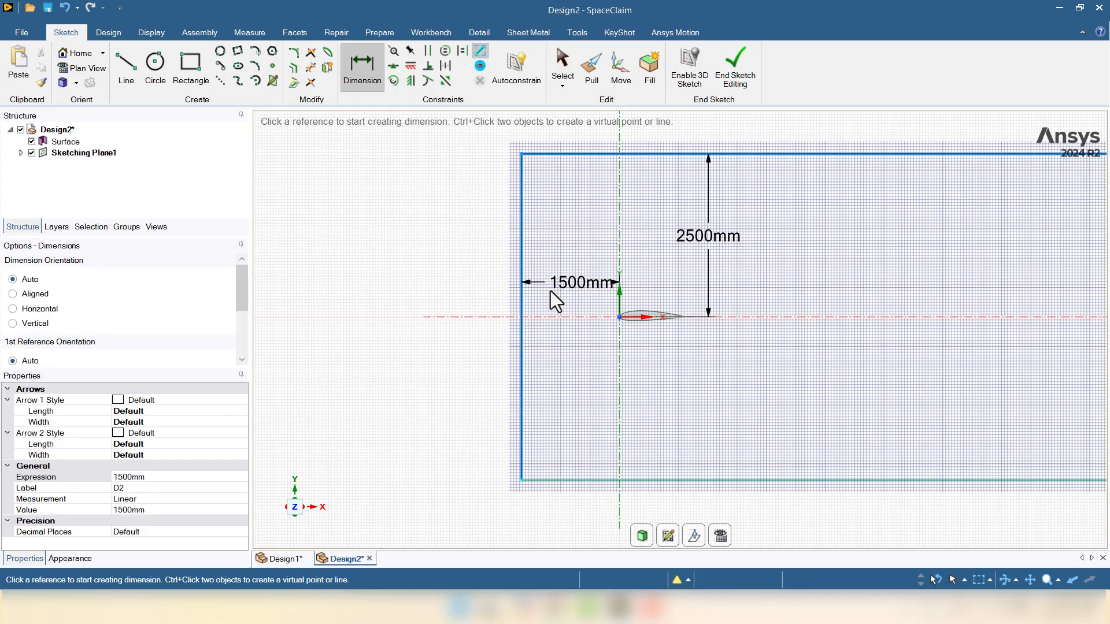
End the sketch to make the rectangle a surface, and check which body each Surface entry in the structure tree represents
scroll(551, 290, "down", 3)
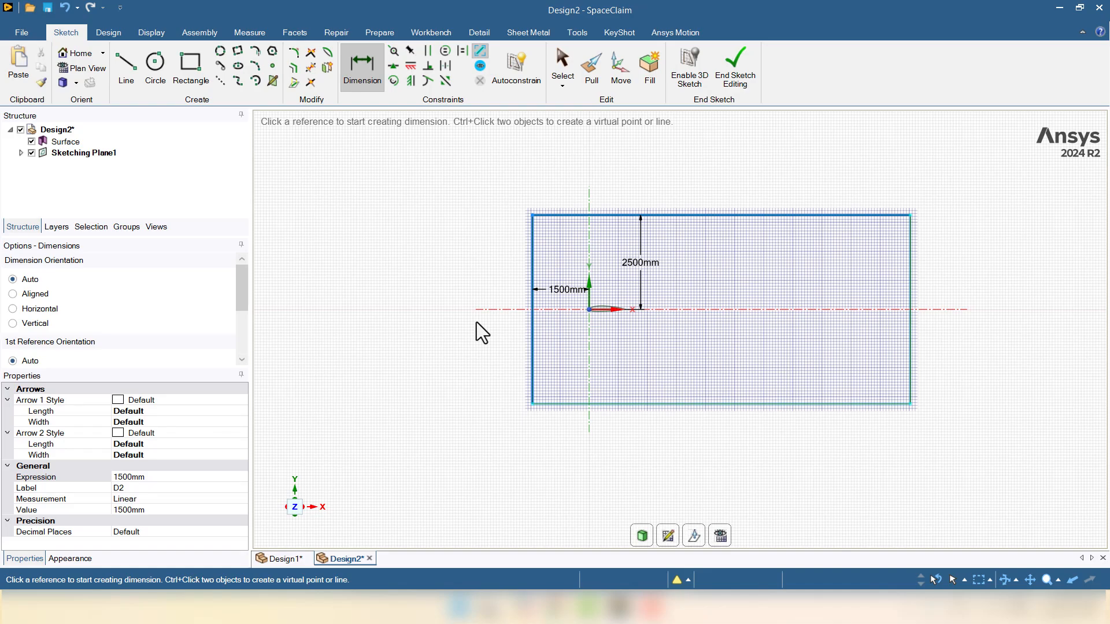
left_click(736, 80)
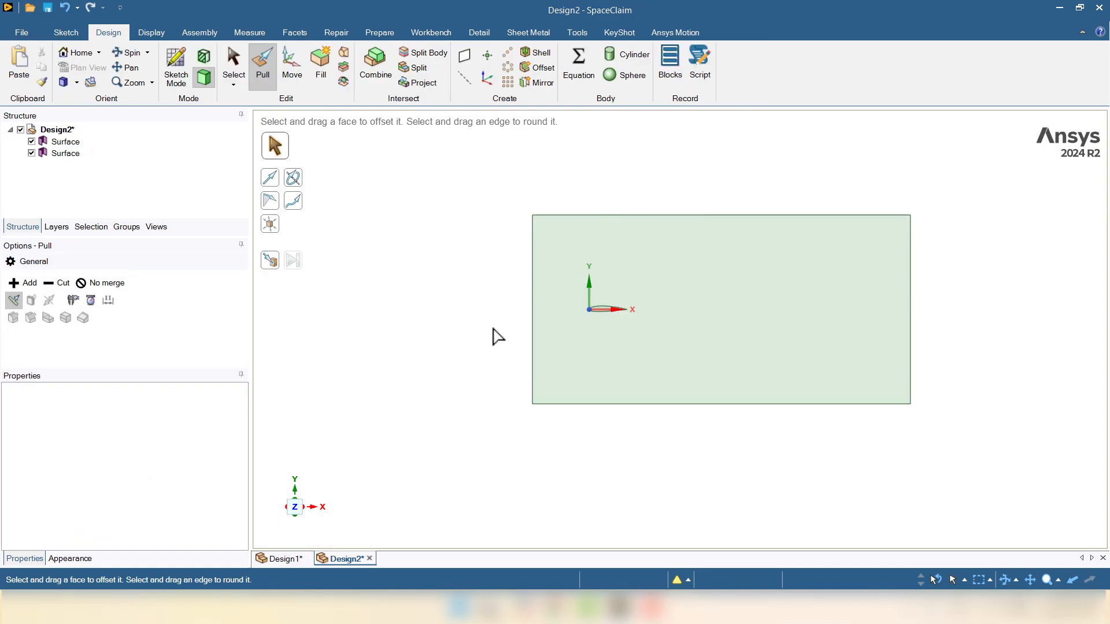
scroll(639, 339, "up", 1)
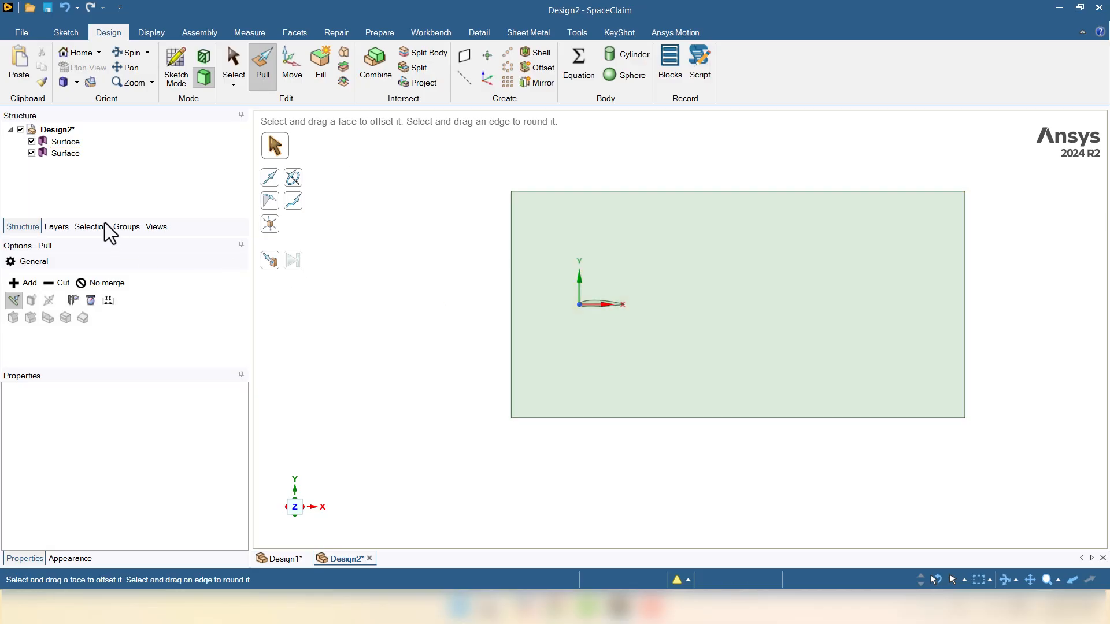
left_click(71, 153)
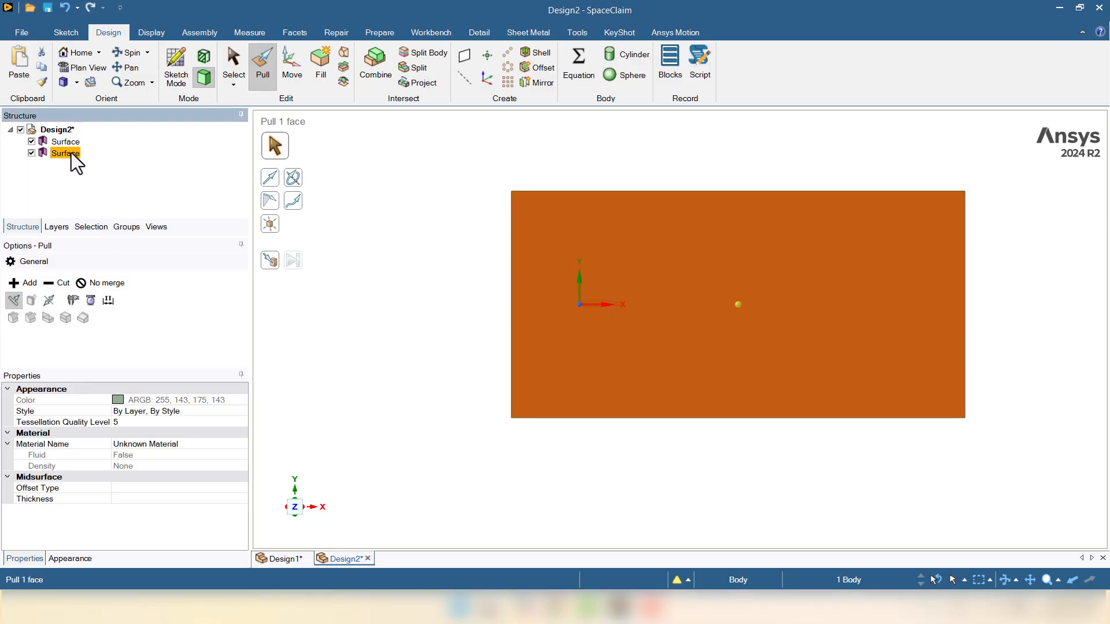
left_click(71, 143)
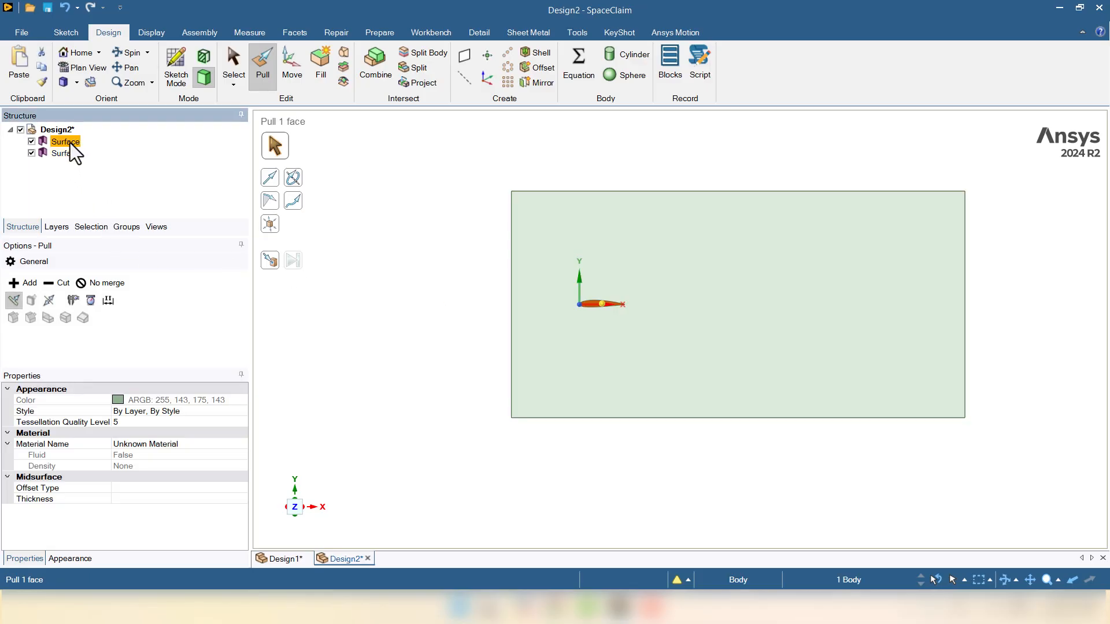
left_click(420, 306)
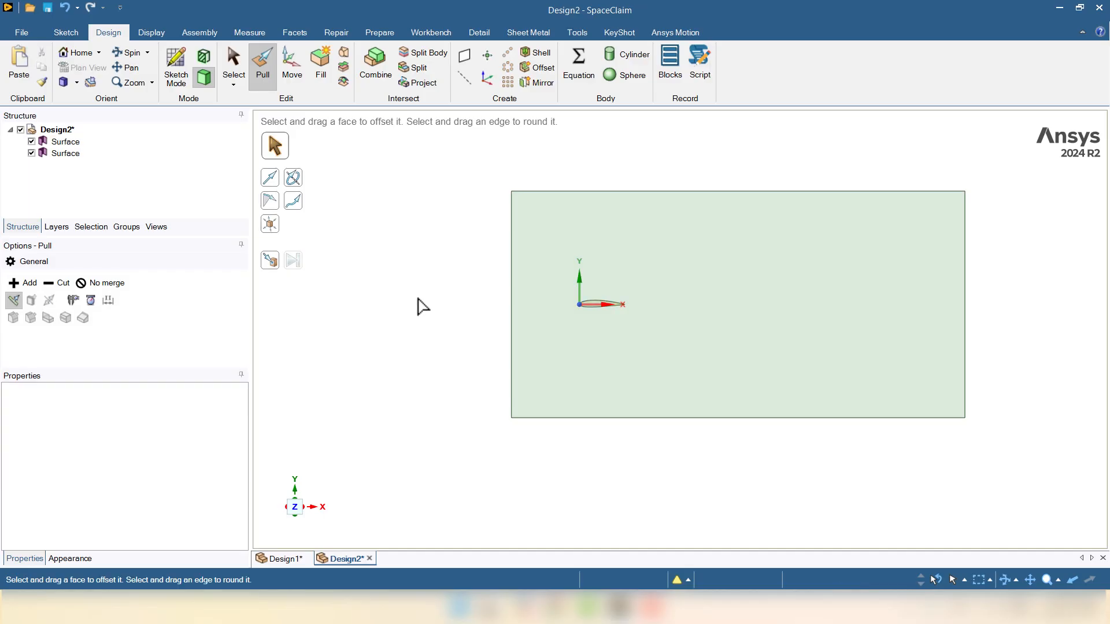
Rotate the airfoil surface 10° clockwise about its centre with the Move tool, pitching the leading edge upward
key("s")
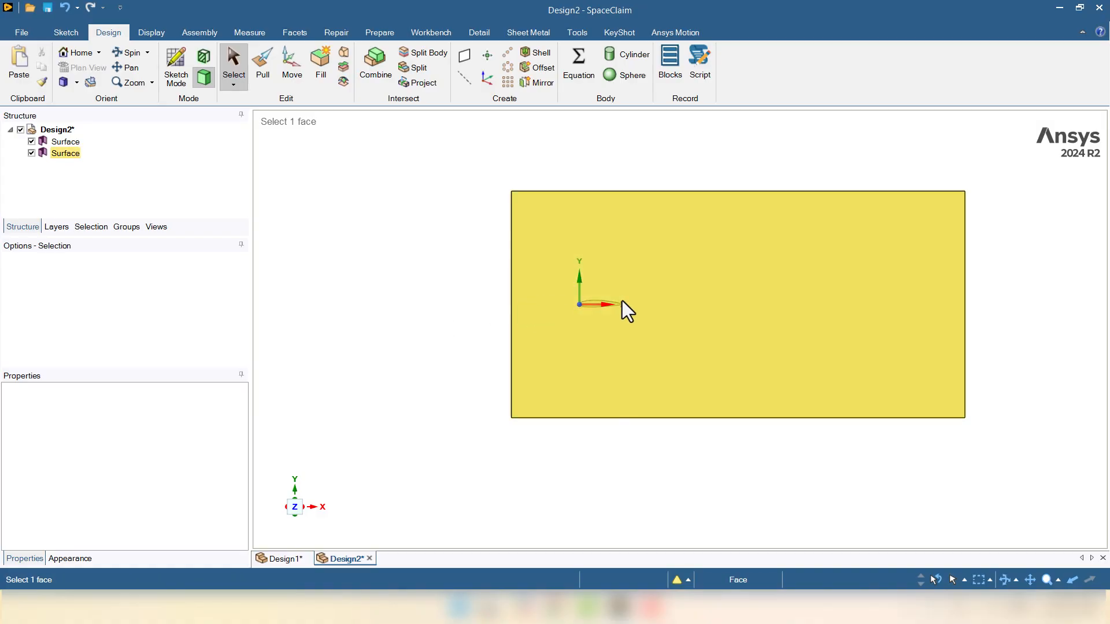
scroll(616, 304, "up", 3)
left_click(595, 310)
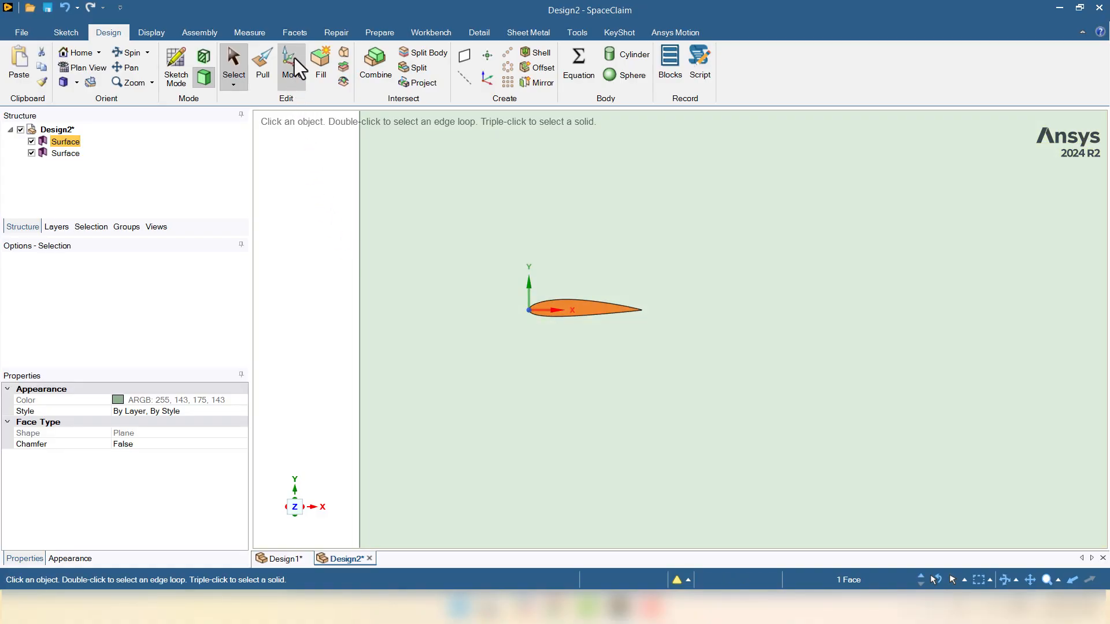
left_click(294, 58)
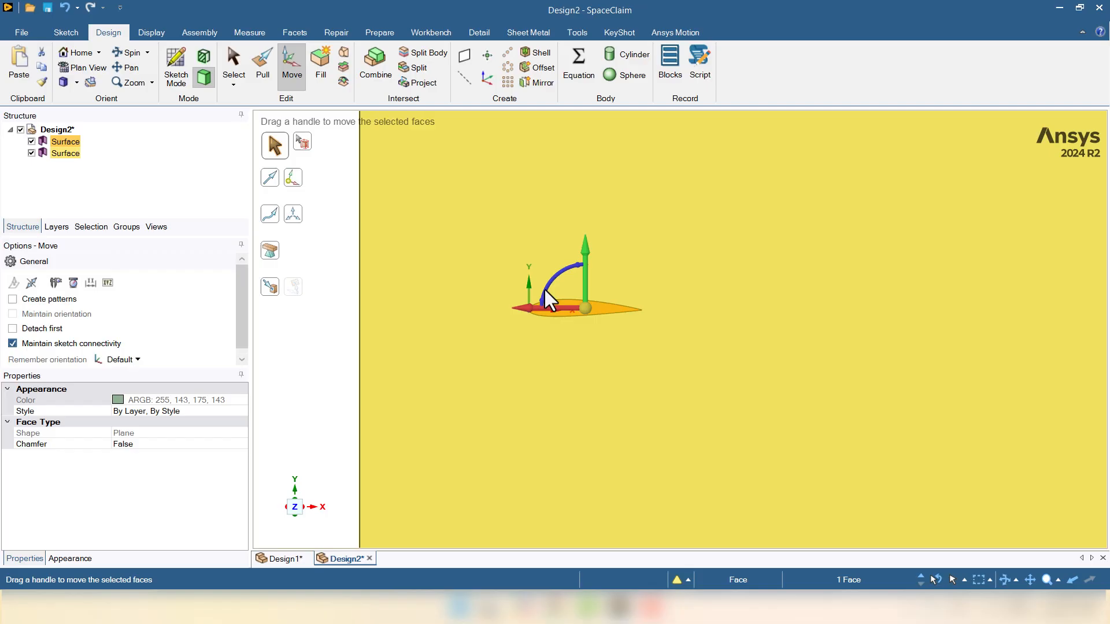
left_click_drag(544, 291, 549, 287)
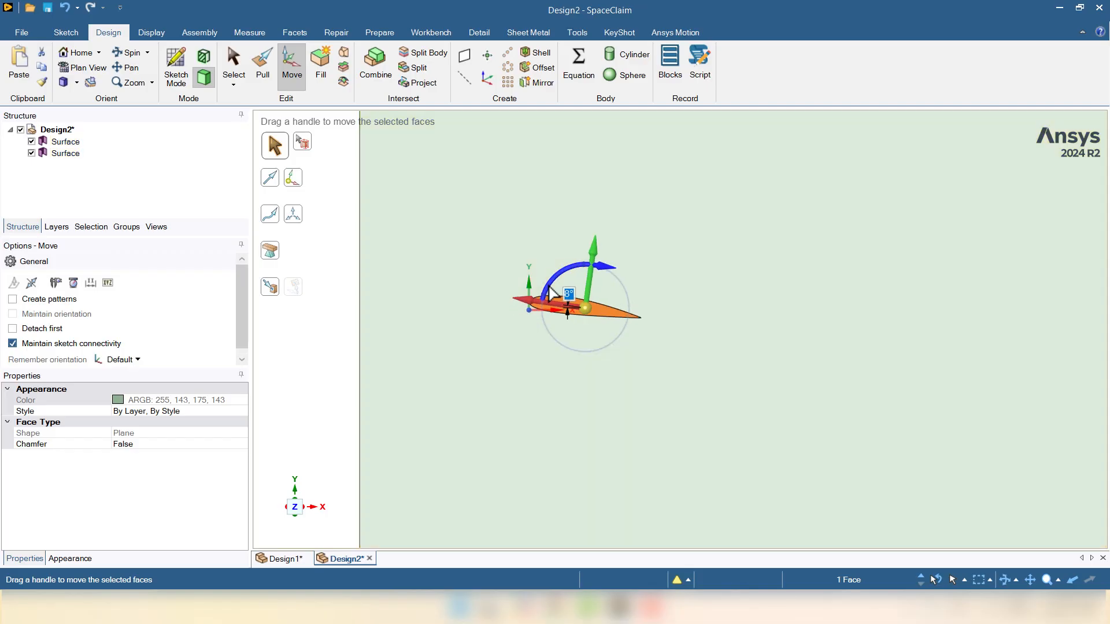
type("10")
key("Return")
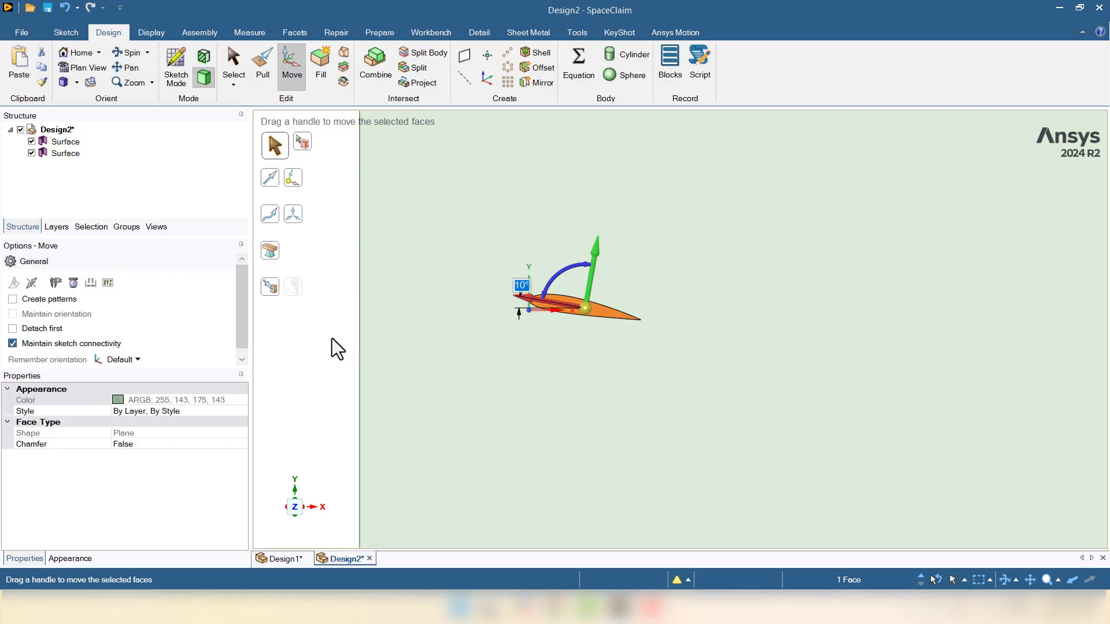
left_click(332, 338)
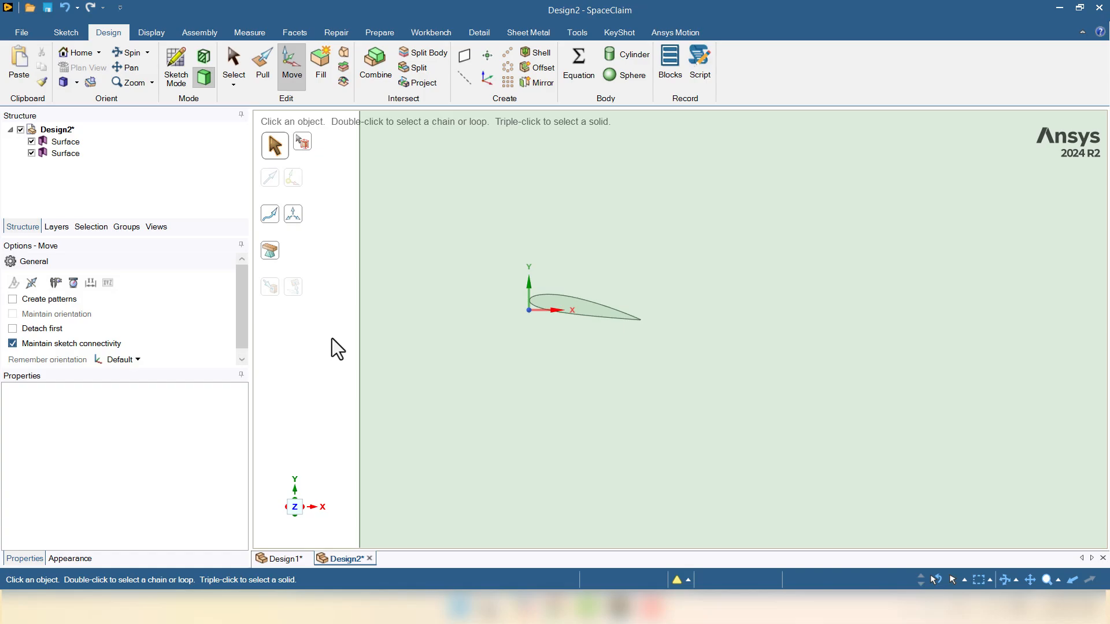
scroll(332, 338, "down", 3)
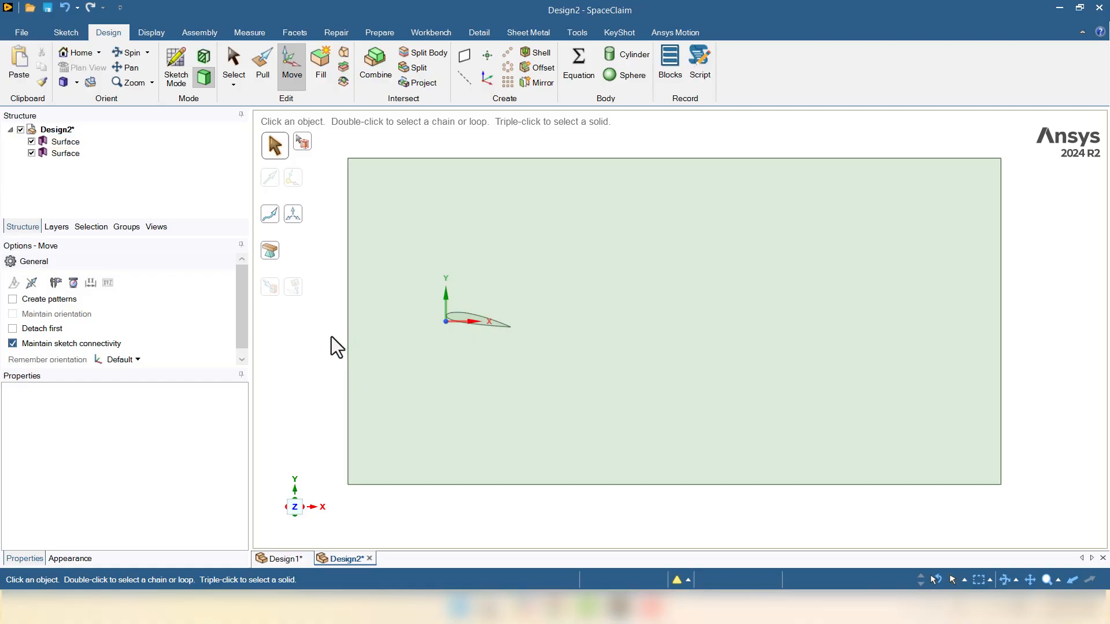
key("Escape")
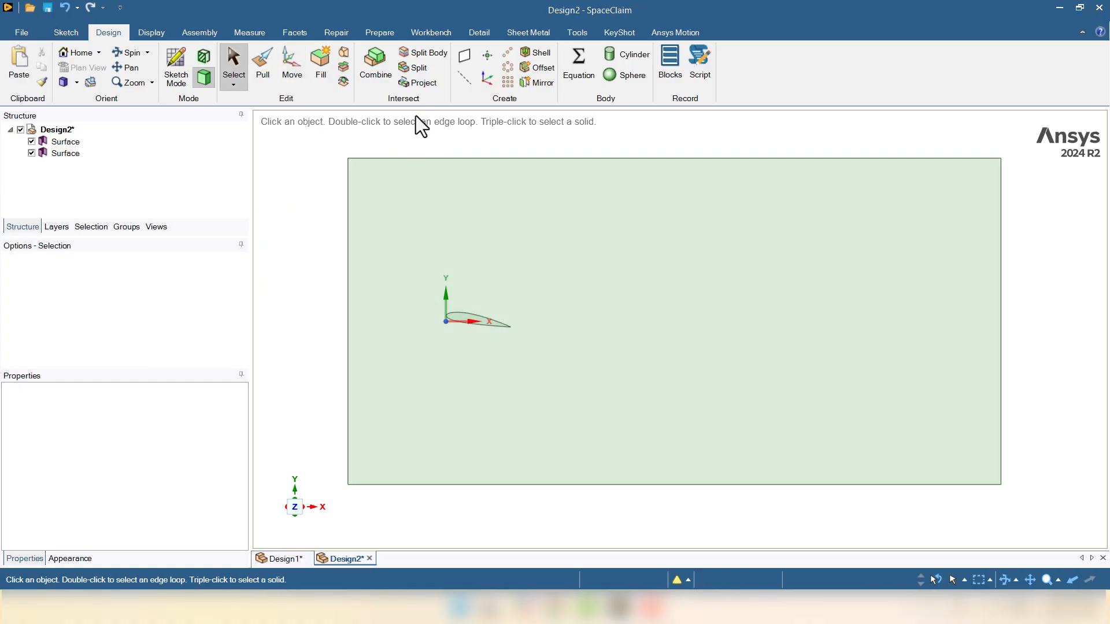
Project the airfoil surface onto the rectangular domain surface to imprint its outline
left_click(424, 81)
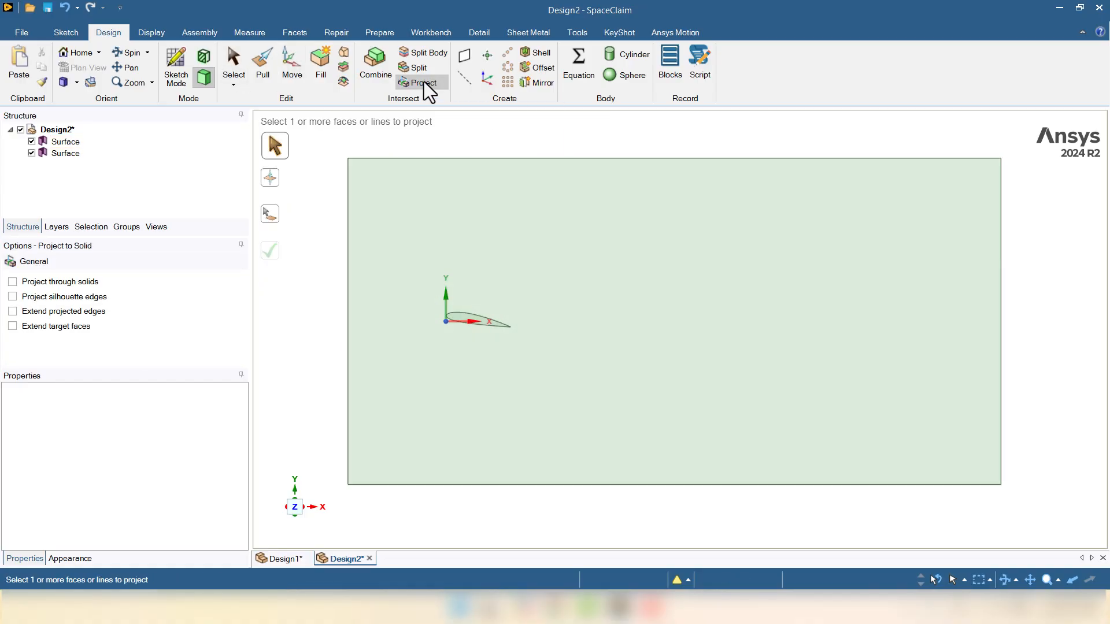
left_click(50, 146)
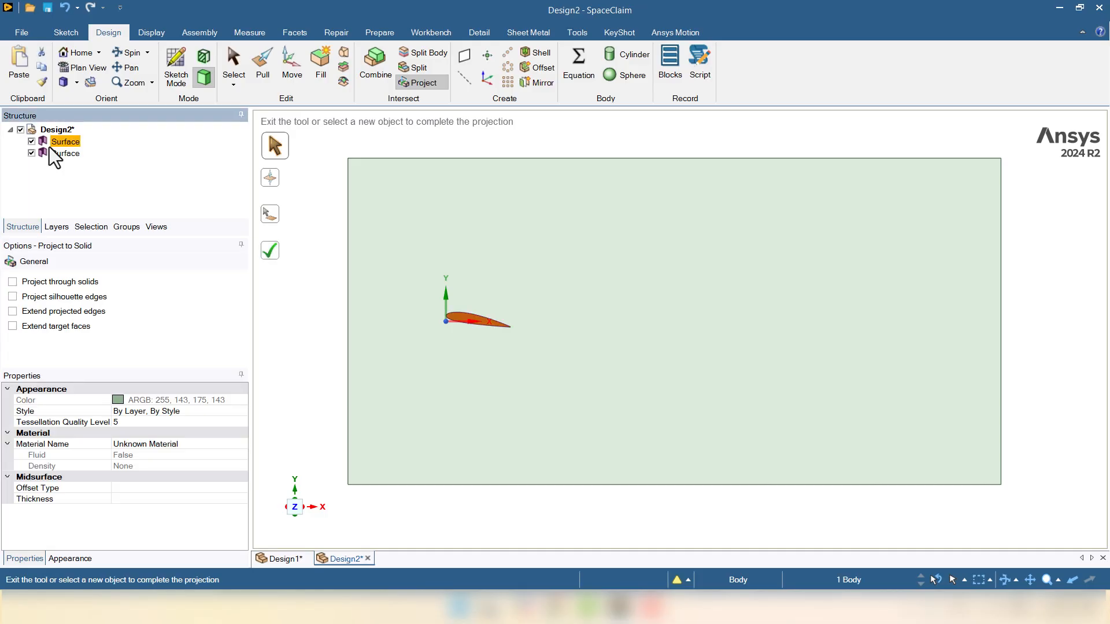
left_click(272, 224)
left_click(377, 224)
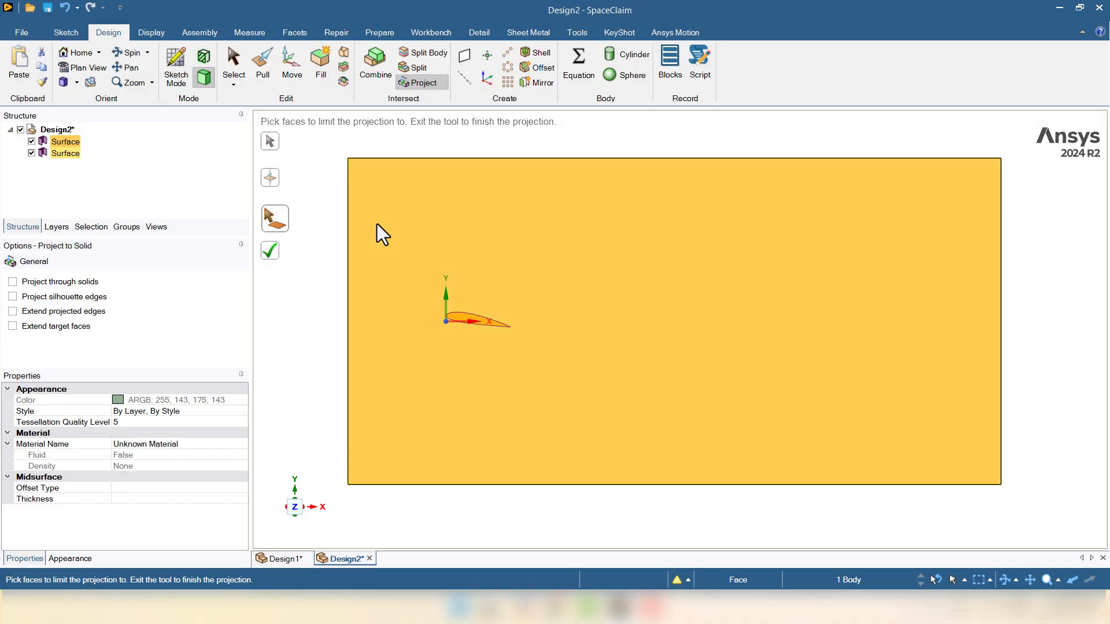
left_click(272, 252)
key("Escape")
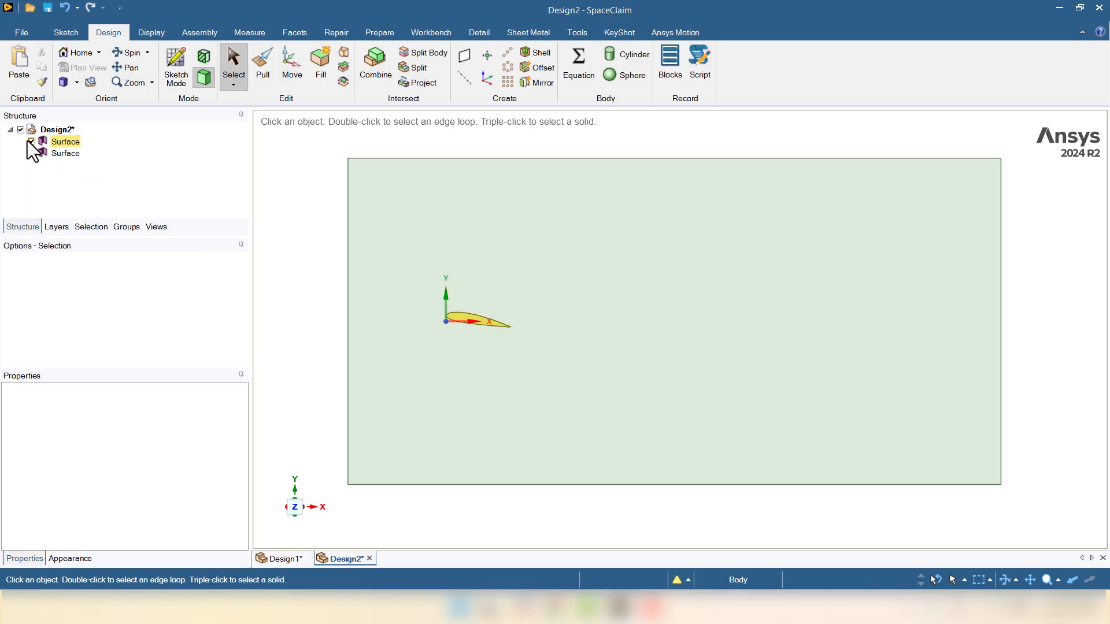
Hide the original airfoil surface and delete the imprinted airfoil face from the rectangular domain
left_click(32, 142)
scroll(330, 331, "up", 1)
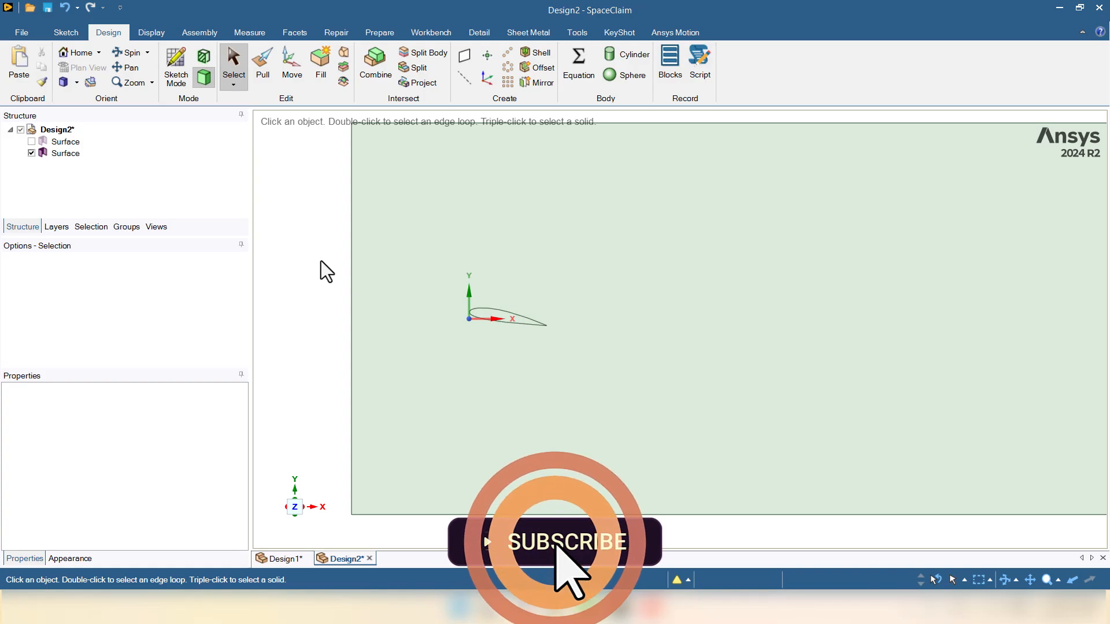
left_click(463, 315)
key("Delete")
left_click(490, 315)
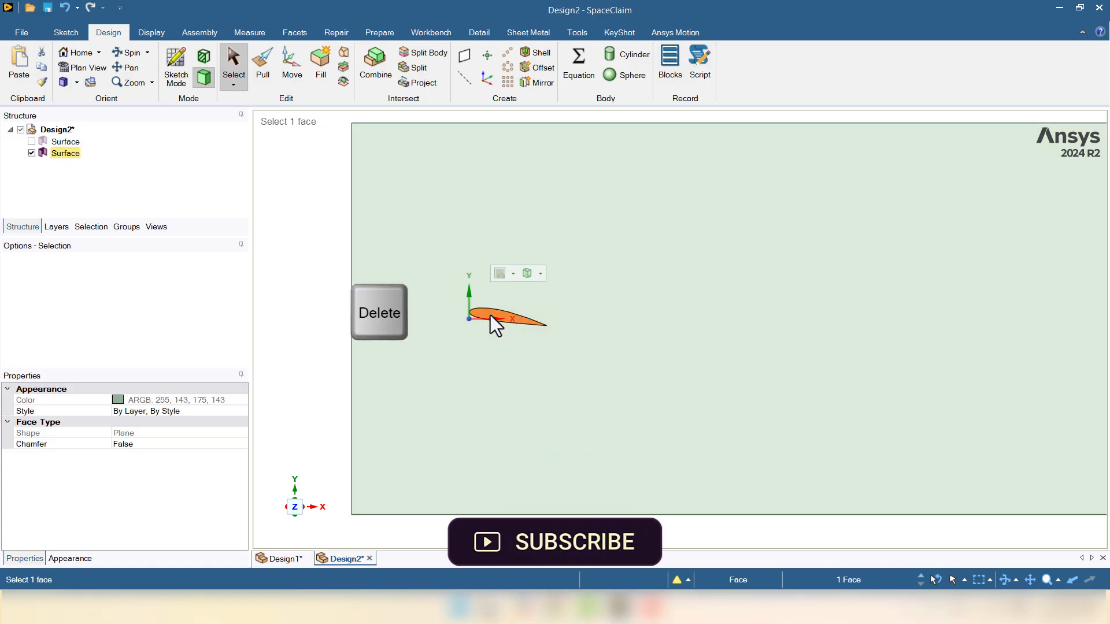
key("Escape")
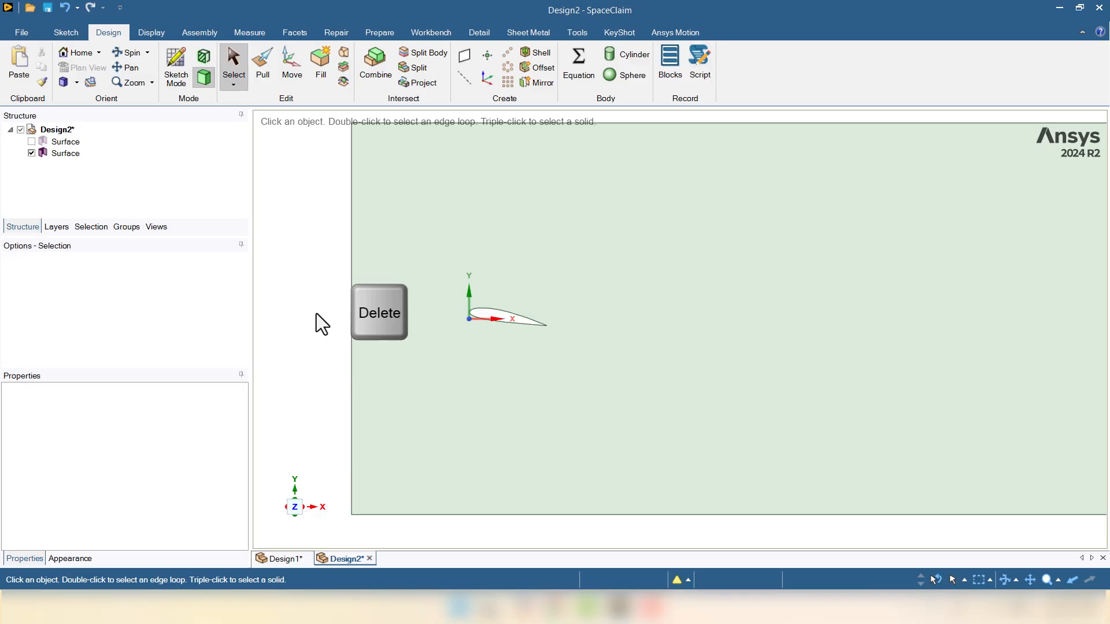
Suppress the hidden airfoil surface for physics
left_click(66, 141)
right_click(66, 141)
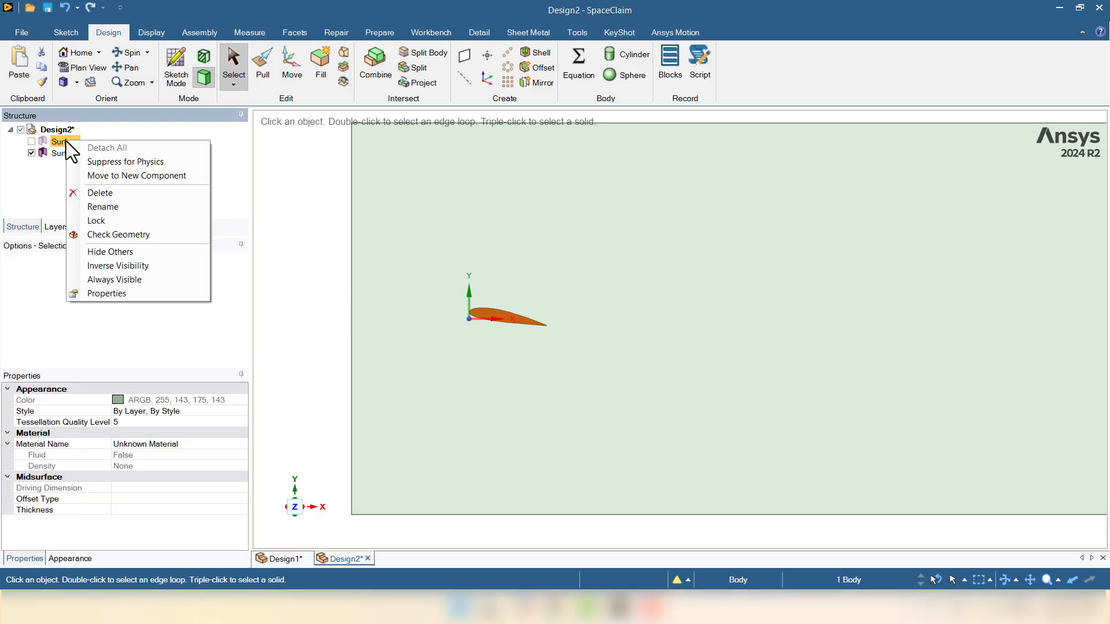
left_click(97, 162)
left_click(300, 239)
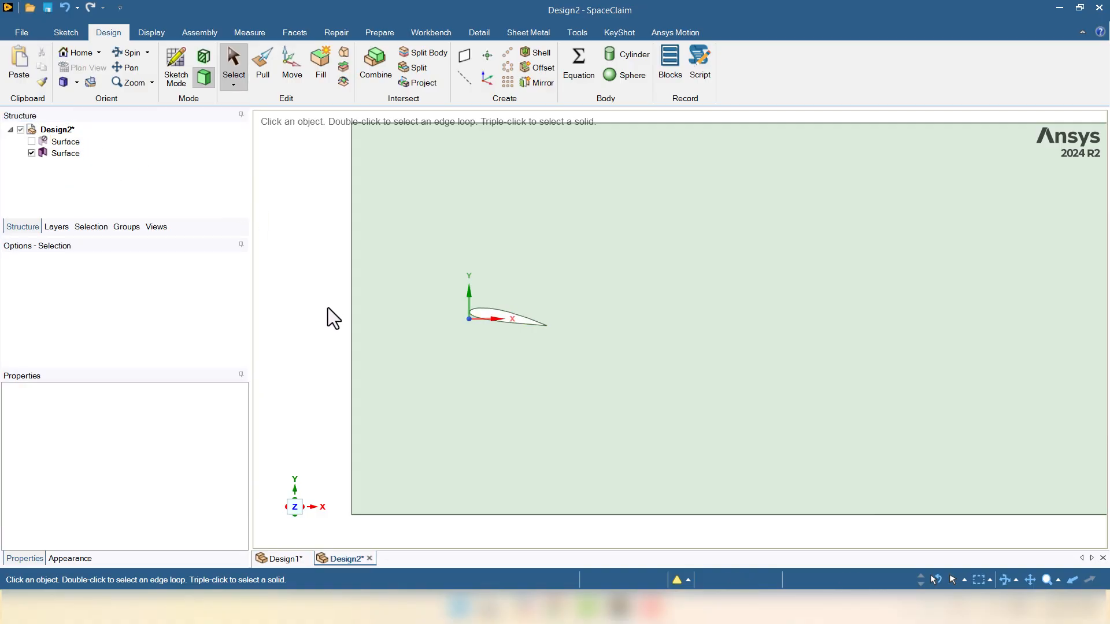
Create a named selection called Outlet from the domain's downstream vertical edge
scroll(328, 307, "down", 1)
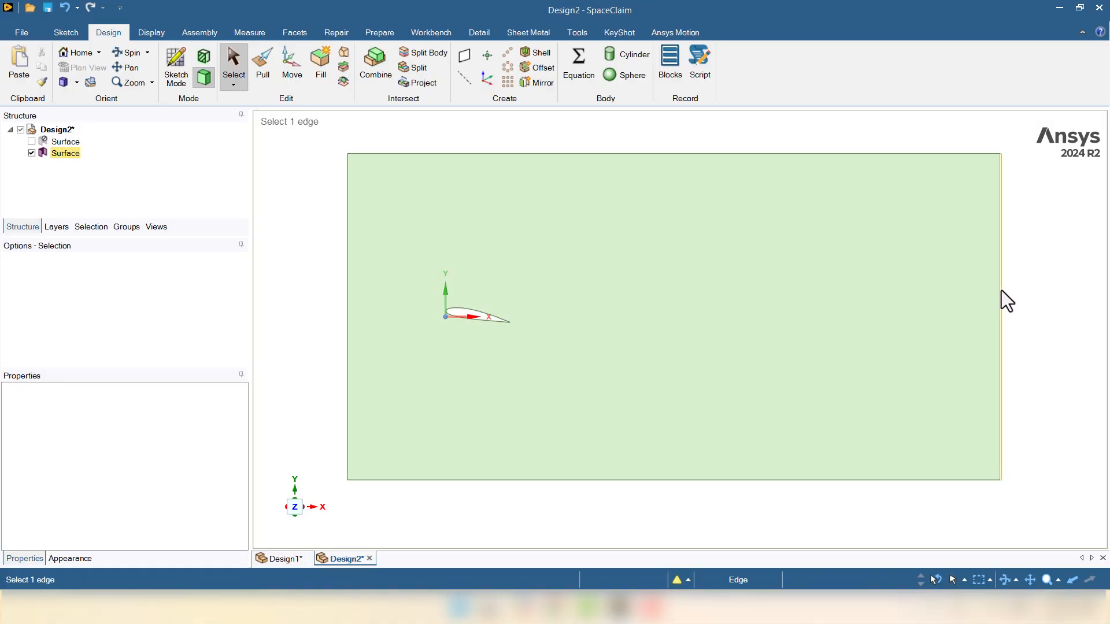
left_click(1002, 290)
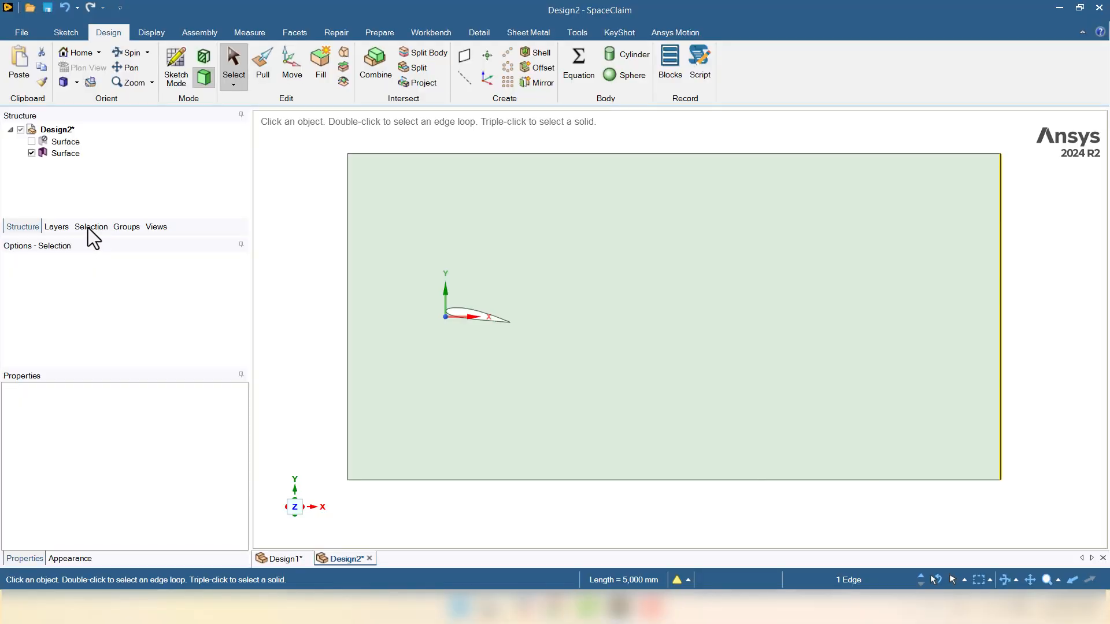
left_click(87, 228)
left_click(123, 230)
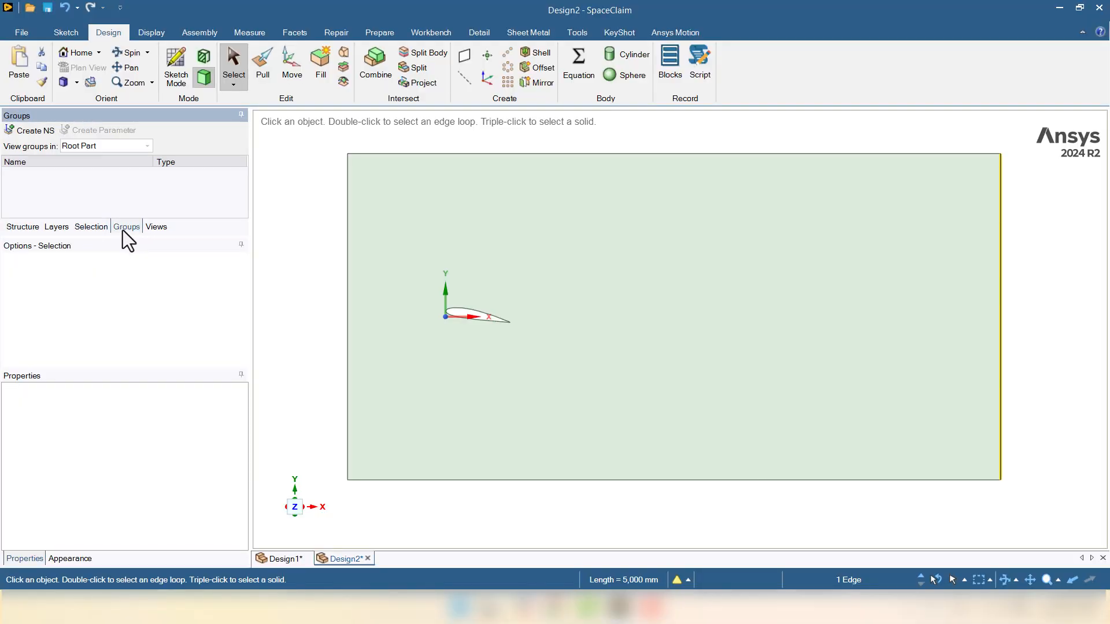
left_click(31, 131)
type("Outlet")
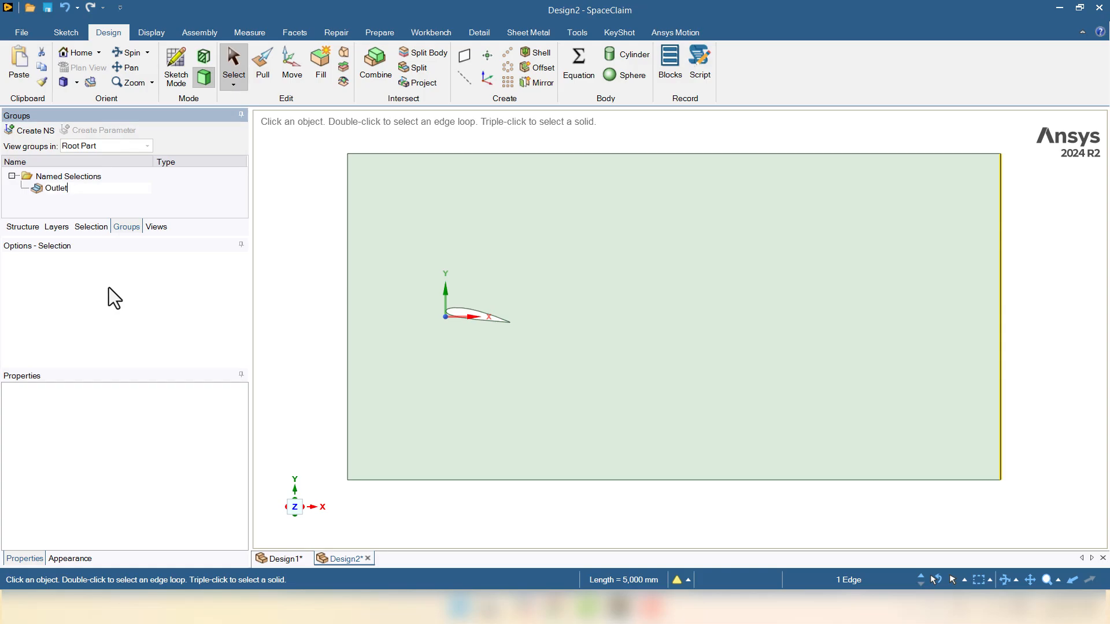
key("Return")
left_click(269, 296)
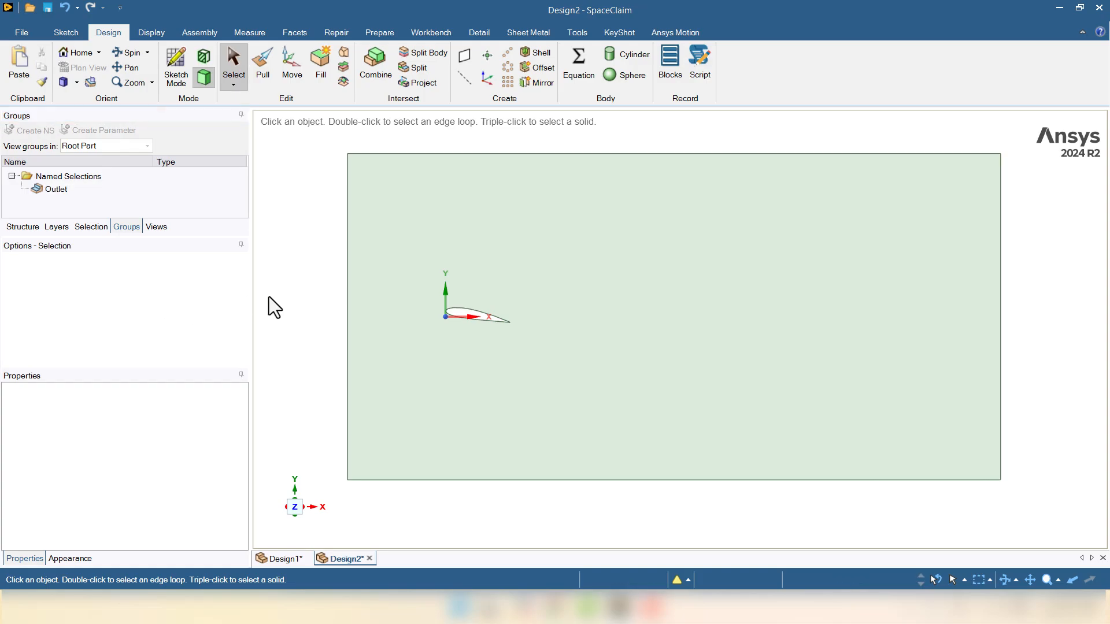
Create a named selection called Inlet from the domain's upstream, upper and lower edges
left_click(346, 281)
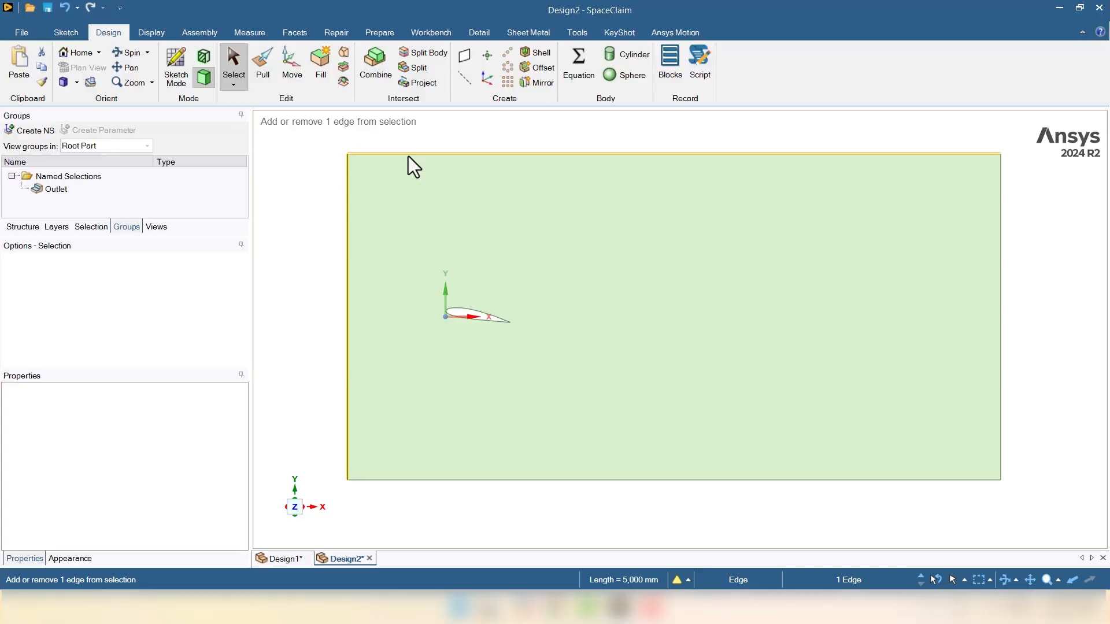
left_click(408, 153, "ctrl")
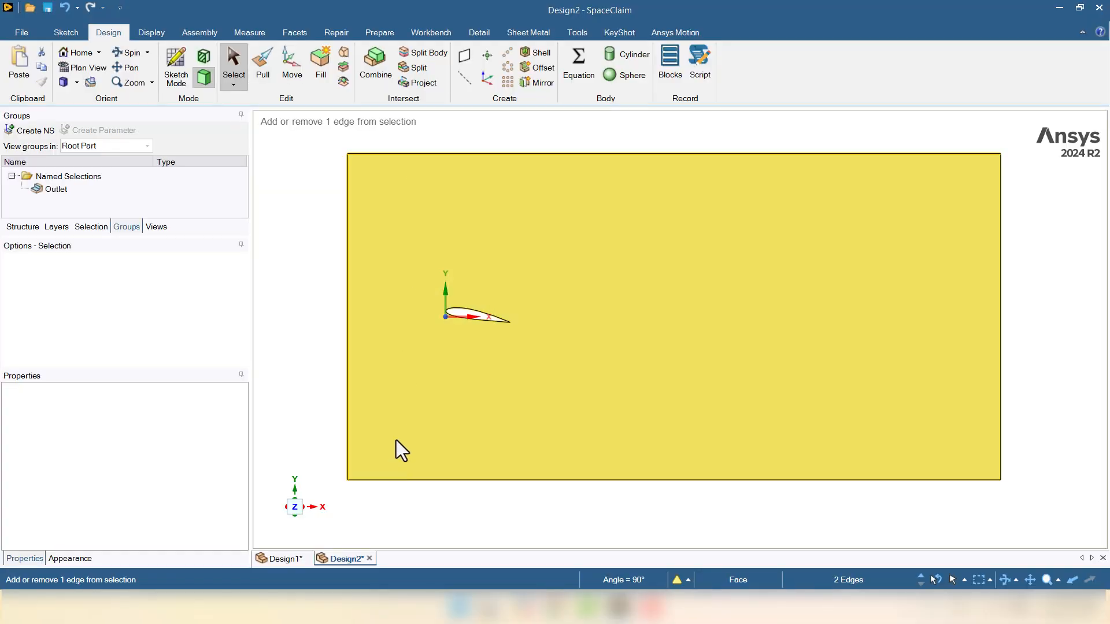
left_click(404, 480, "ctrl")
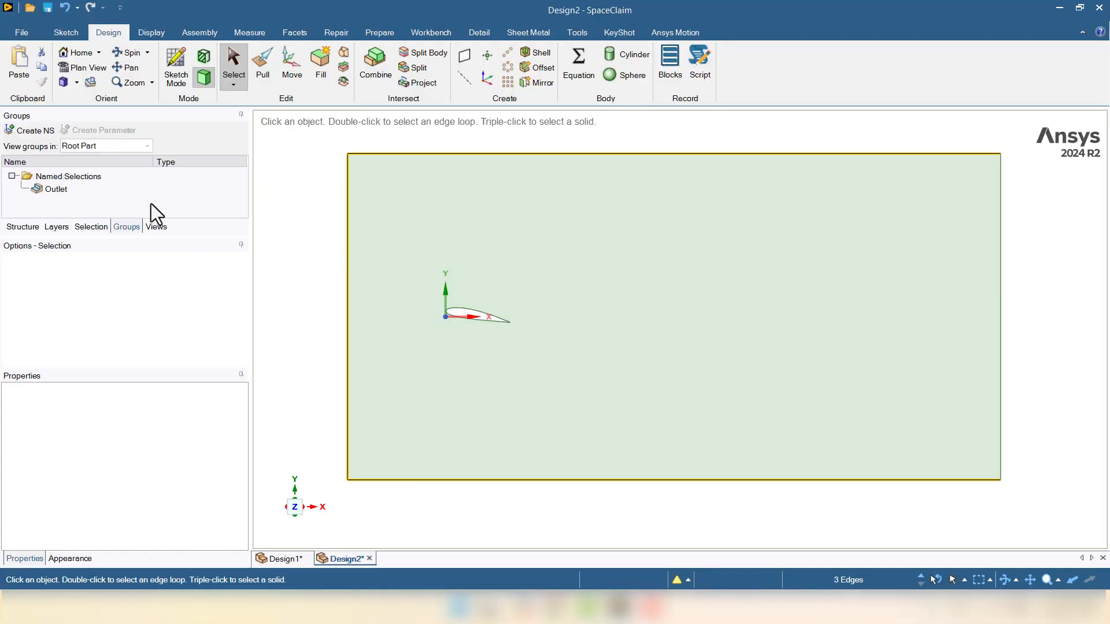
left_click(23, 133)
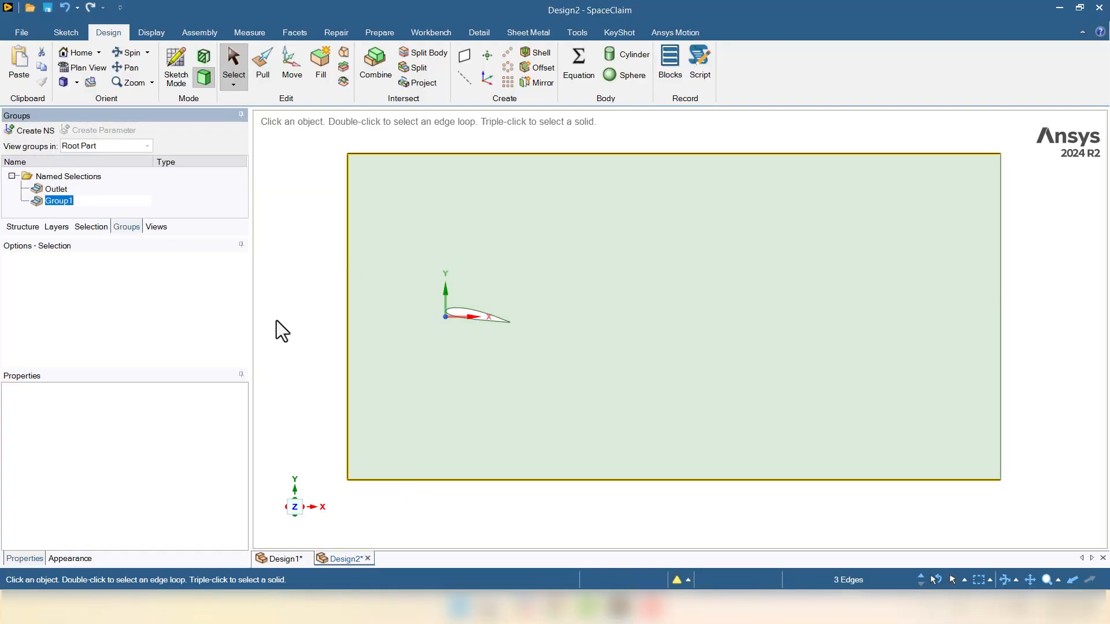
type("Inlet")
key("Return")
left_click(277, 321)
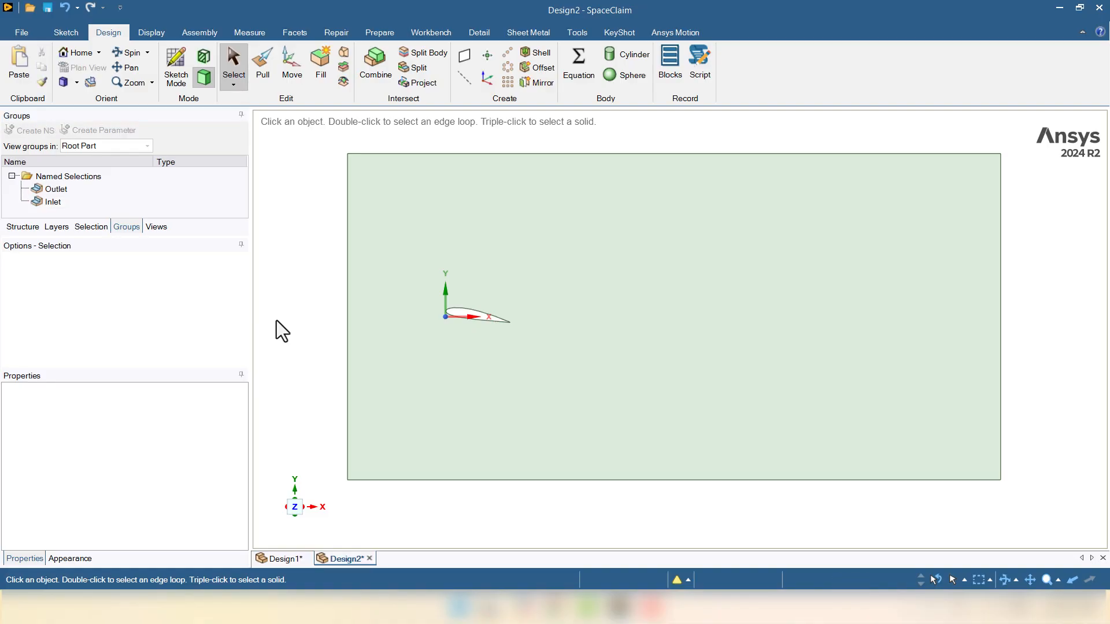
Create a named selection called airfoil wall from the two edges of the airfoil cutout
left_click(418, 338)
scroll(418, 338, "up", 3)
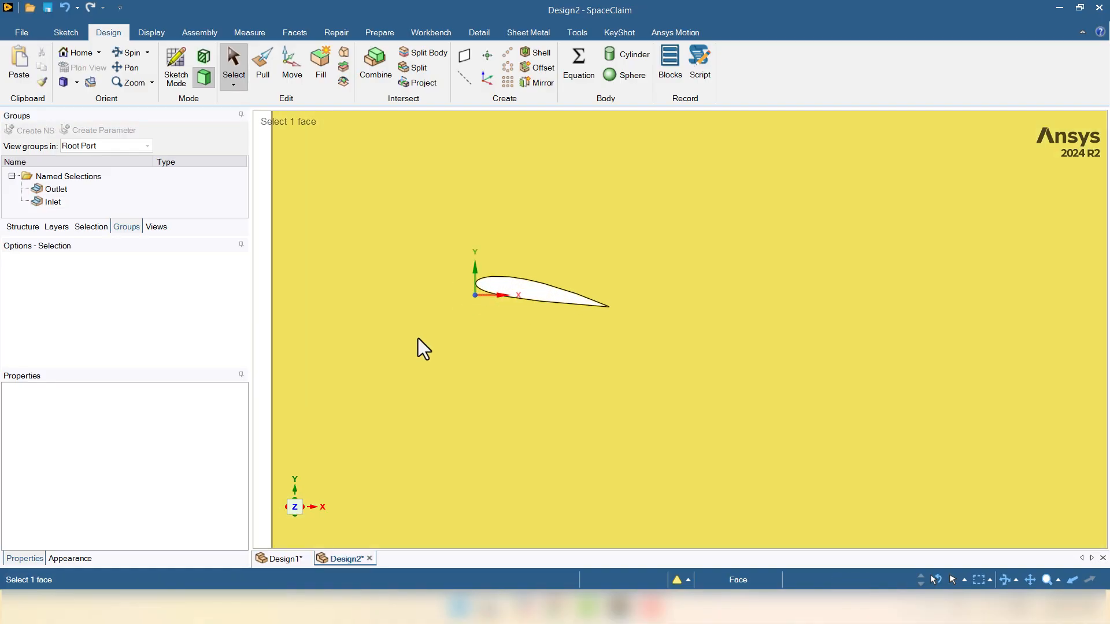
left_click_drag(442, 249, 658, 344)
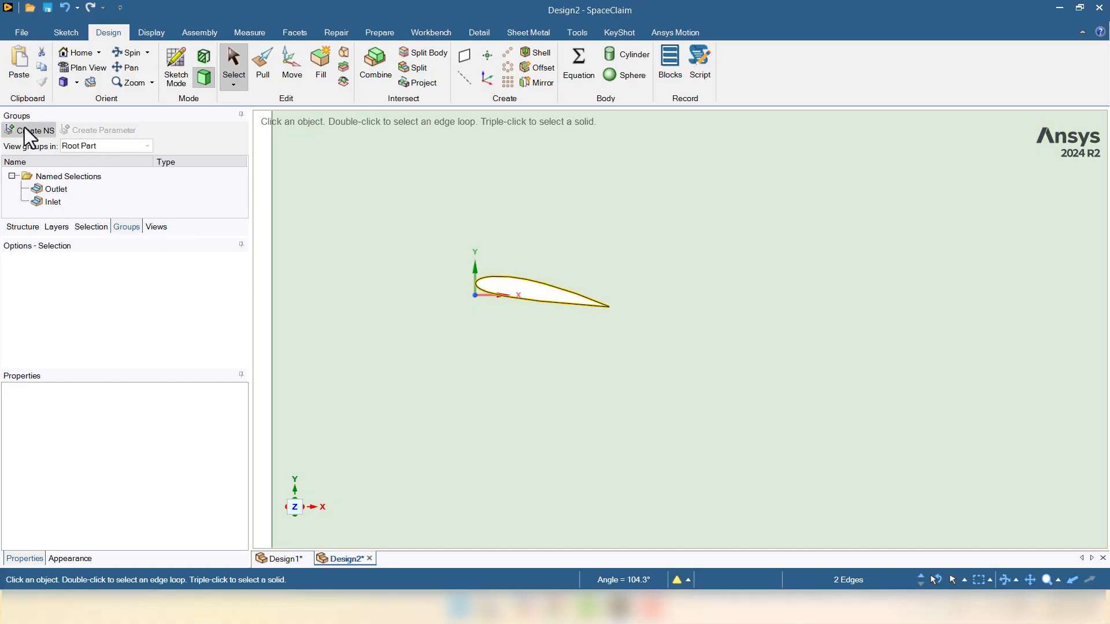
left_click(25, 128)
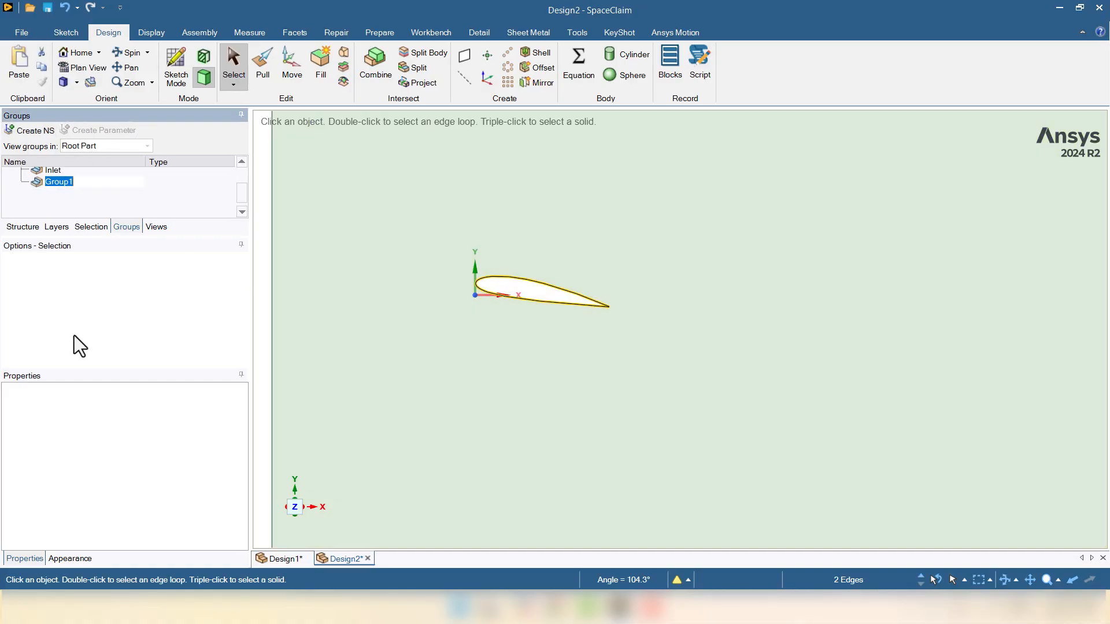
type("ai")
type("rfoil wall")
key("Return")
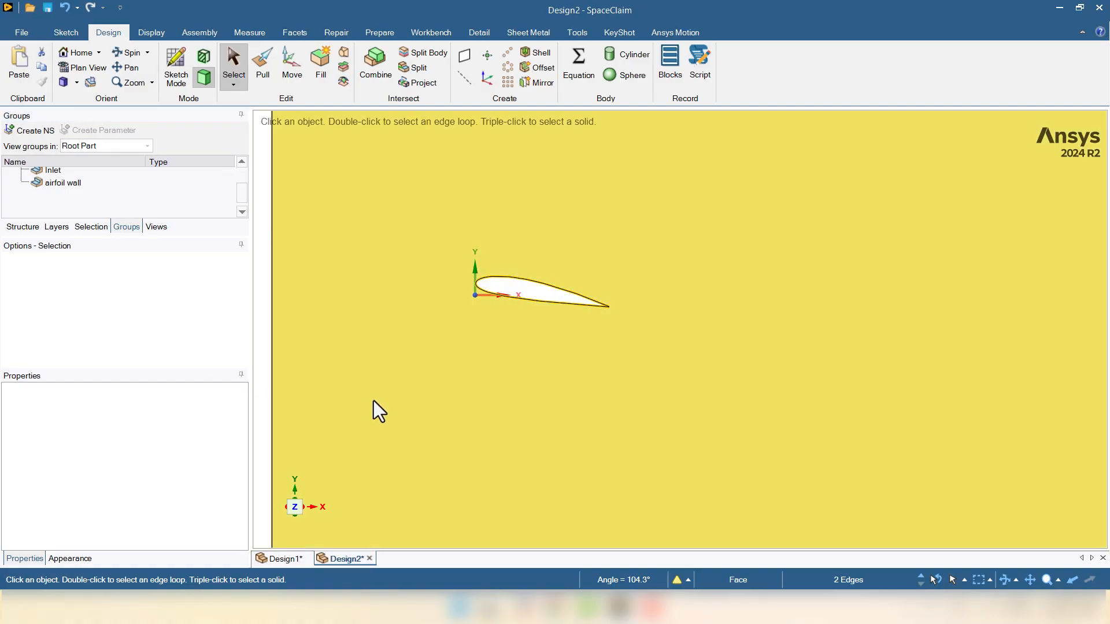
scroll(532, 409, "down", 5)
left_click(481, 452)
left_click(405, 408)
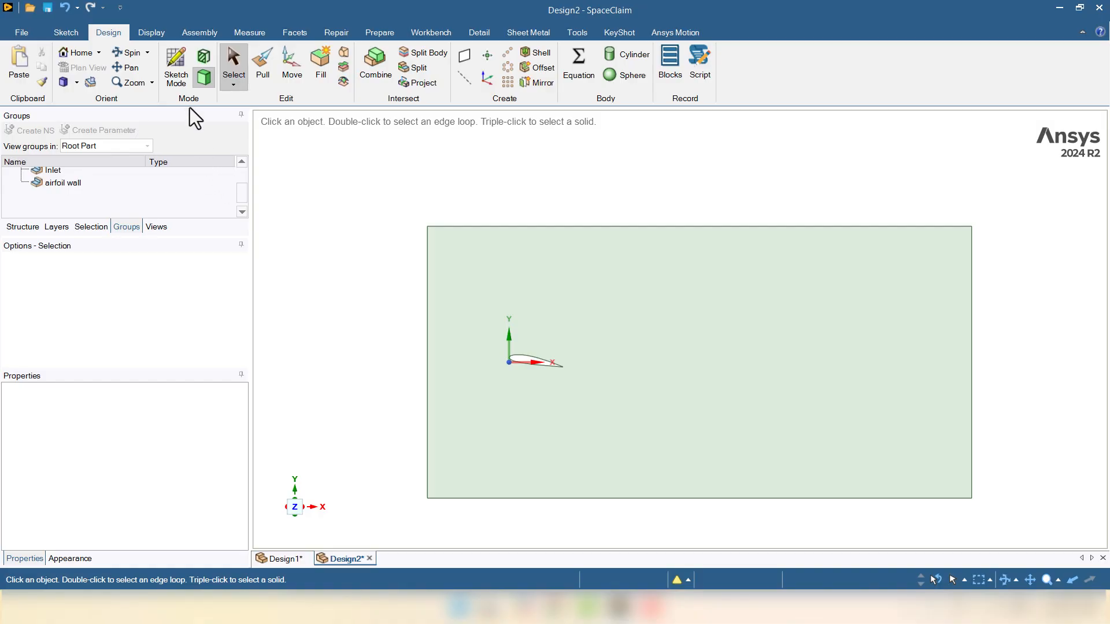
Start a sketch on the domain face and draw a 3000 mm by 2000 mm rectangle around the airfoil
left_click(176, 69)
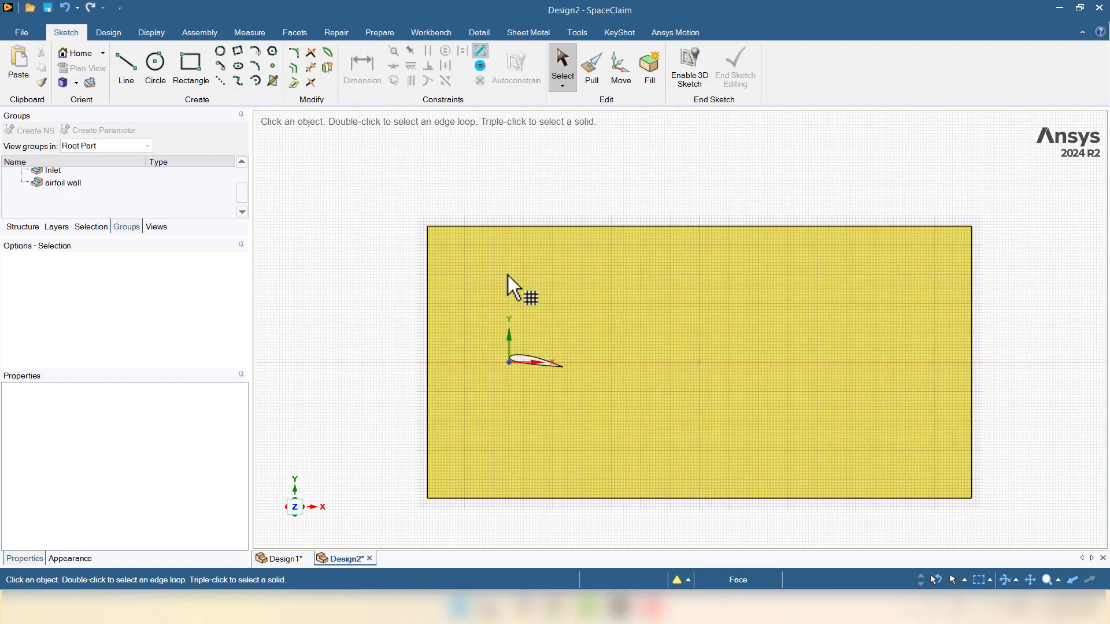
left_click(598, 303)
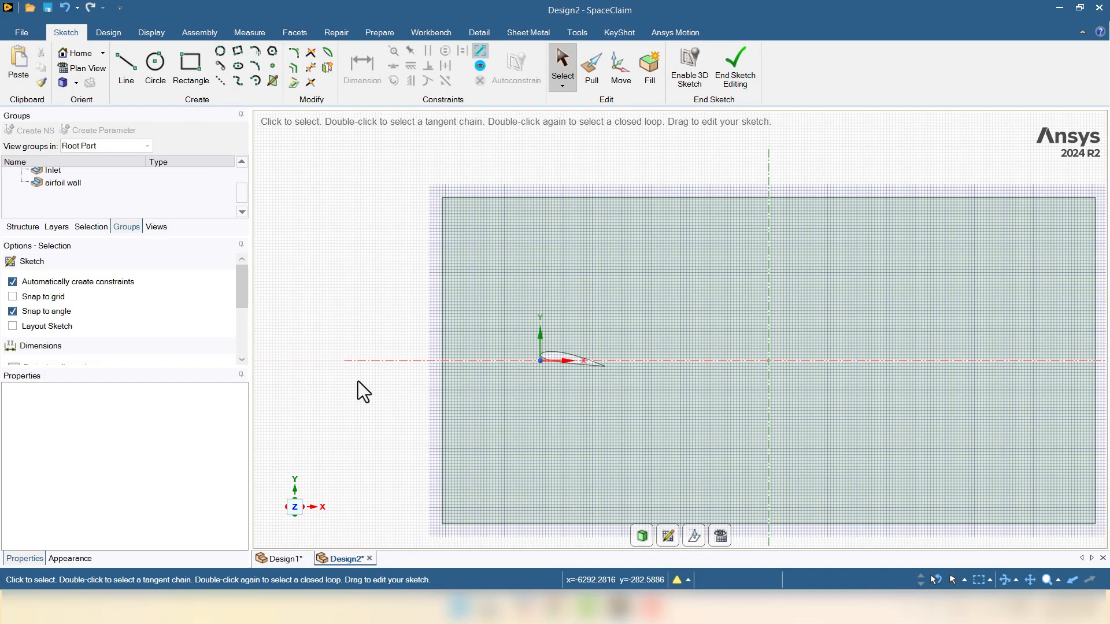
left_click(190, 80)
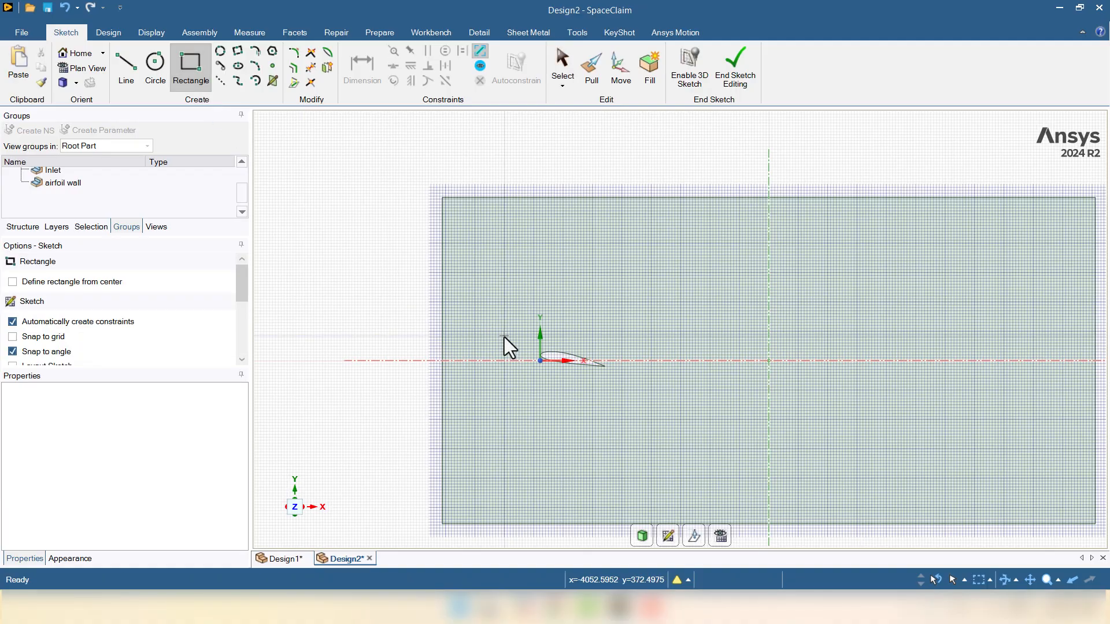
left_click(486, 306)
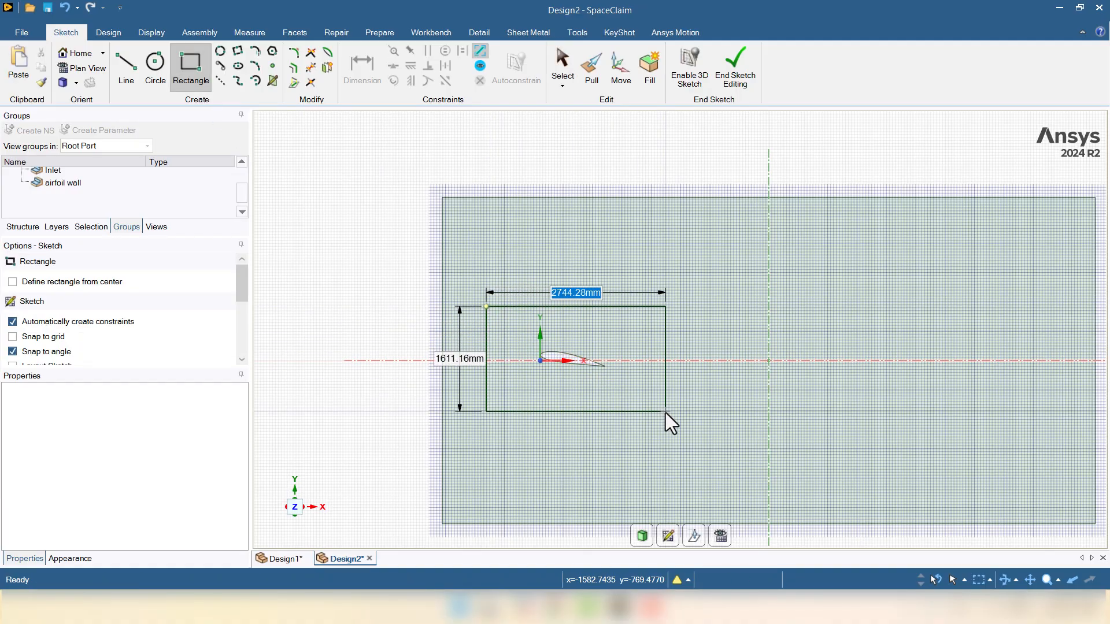
type("3")
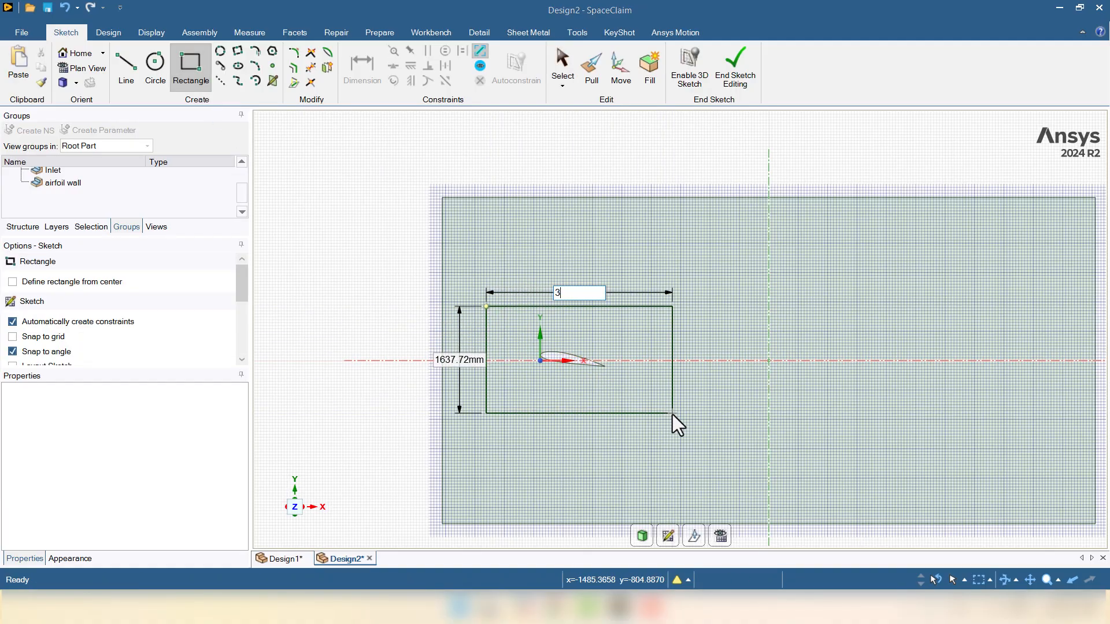
type("000")
key("Tab")
type("2000")
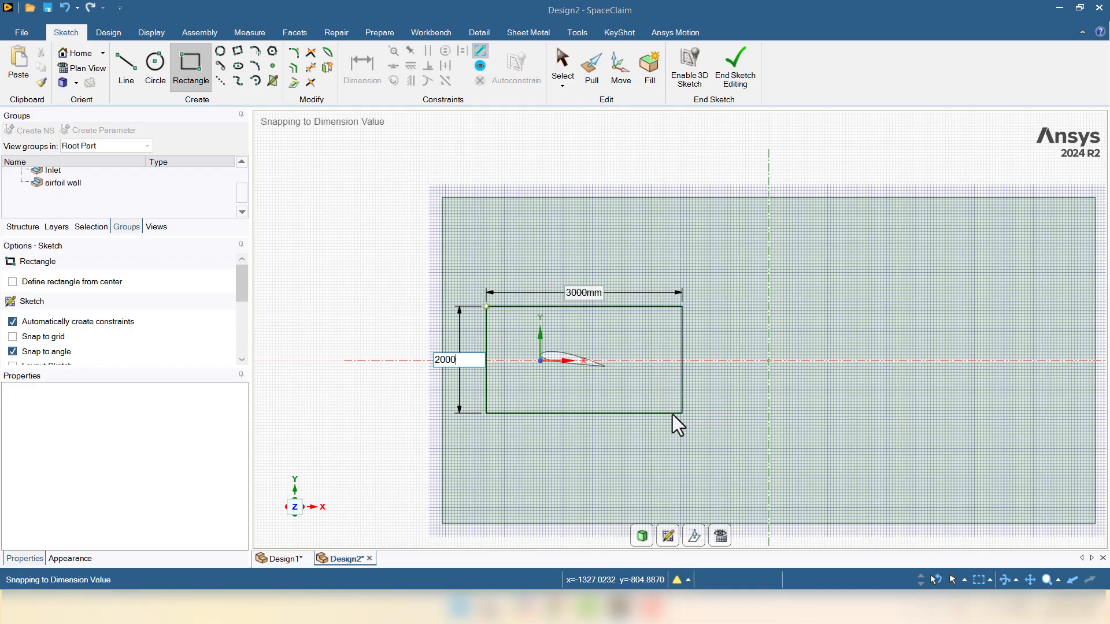
key("Return")
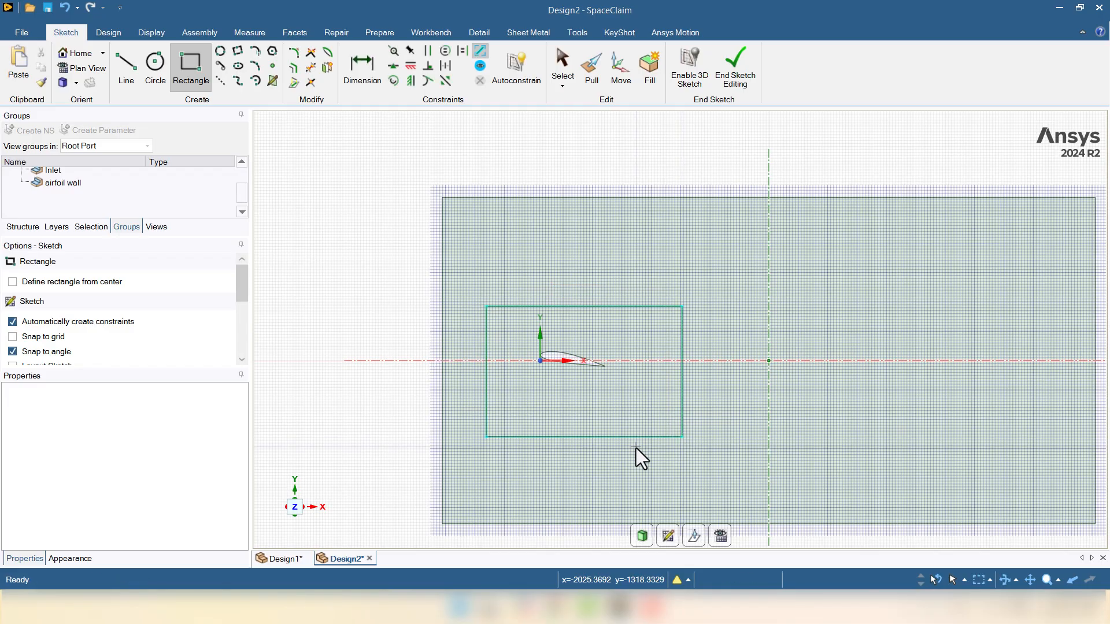
Dimension the rectangle's upper edge from the horizontal axis and set the distance to 1000 mm
left_click(364, 72)
left_click(612, 306)
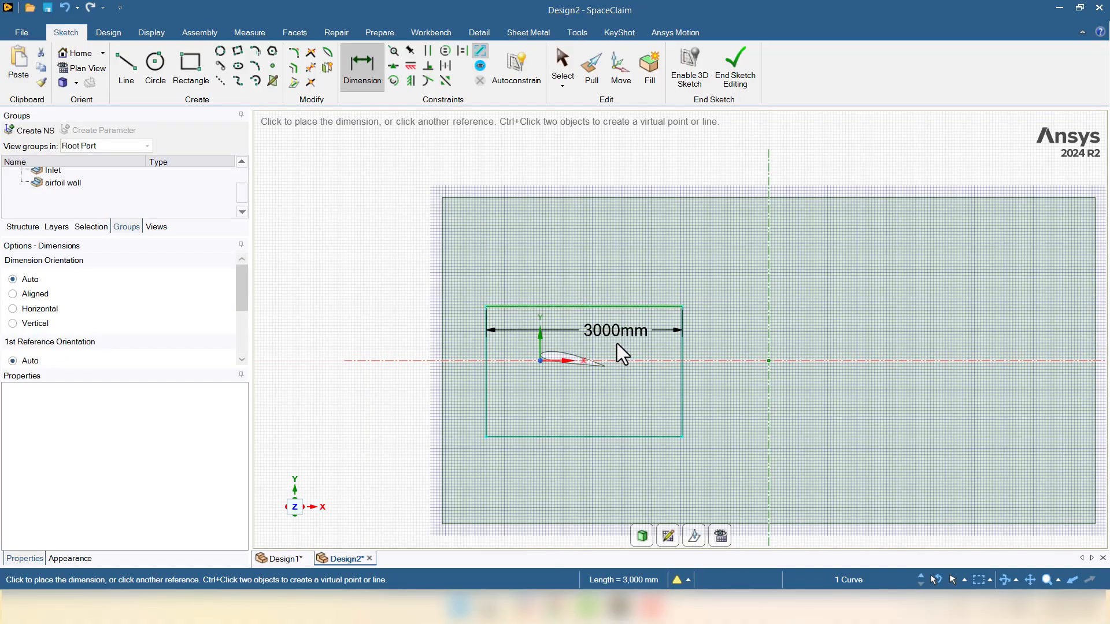
left_click(620, 362)
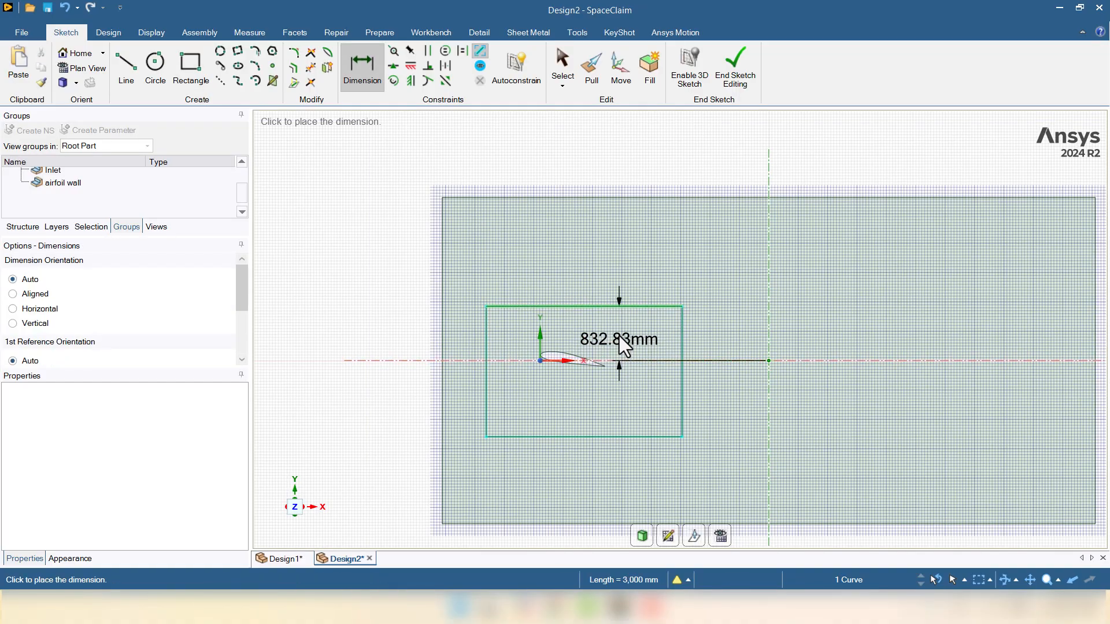
left_click(619, 336)
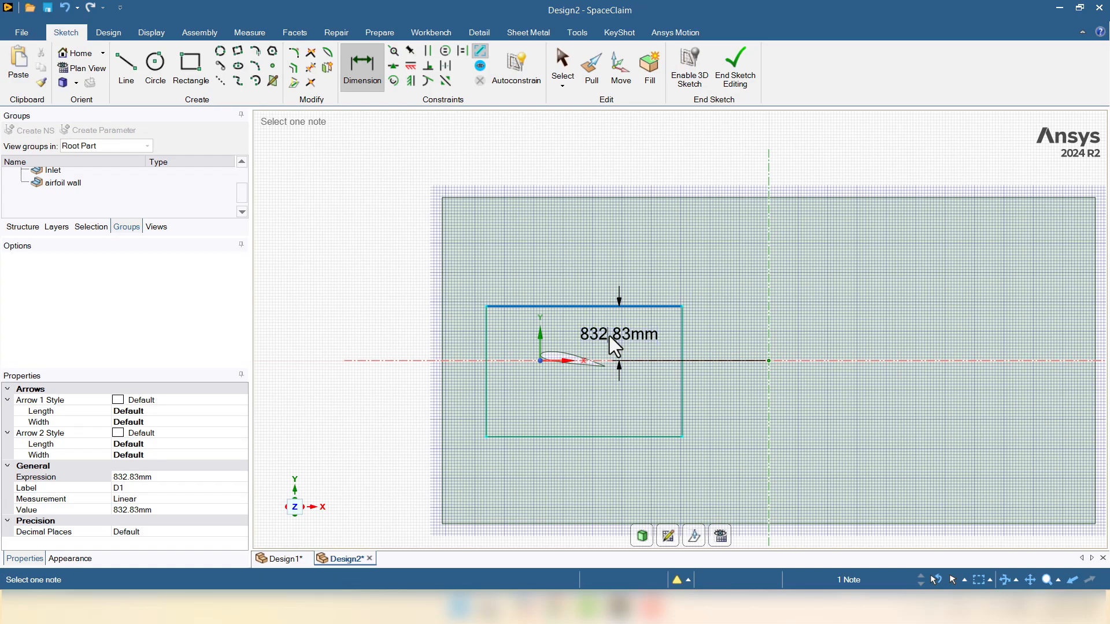
key("Escape")
type("1000")
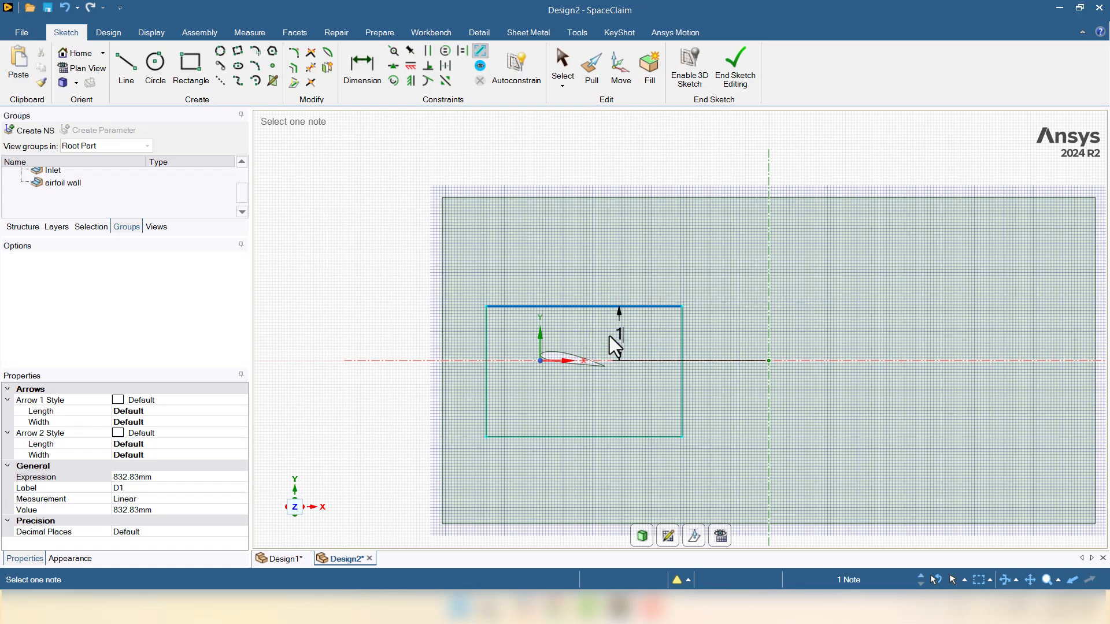
key("Return")
key("Escape")
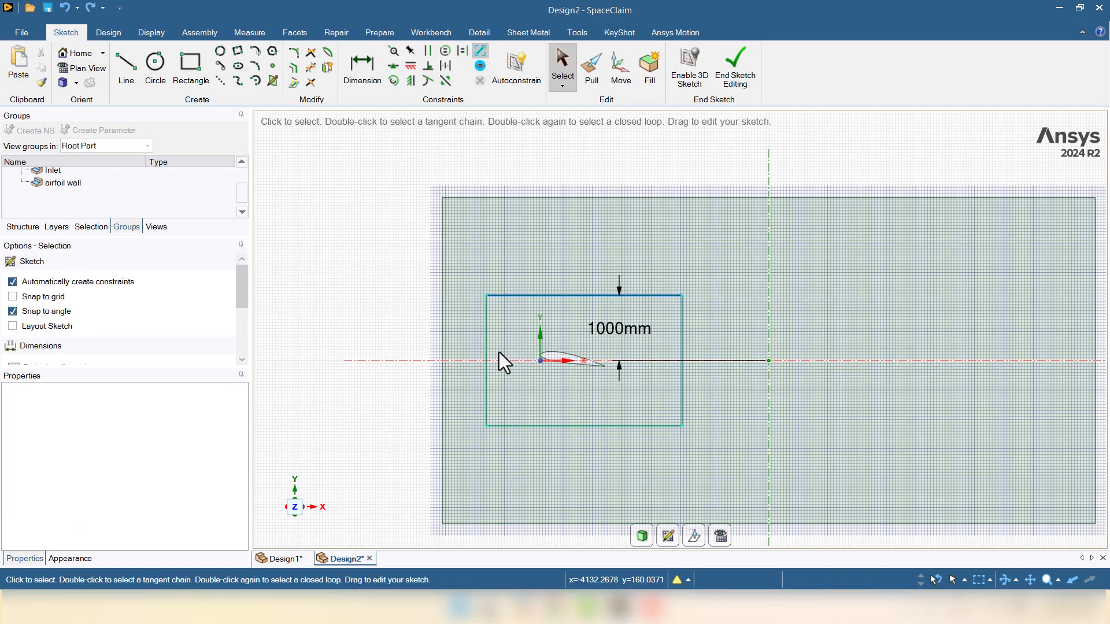
Pull the rectangle's upstream edge closer to the airfoil and dimension the rectangle's width as 3000 mm
scroll(498, 353, "up", 2)
left_click(478, 339)
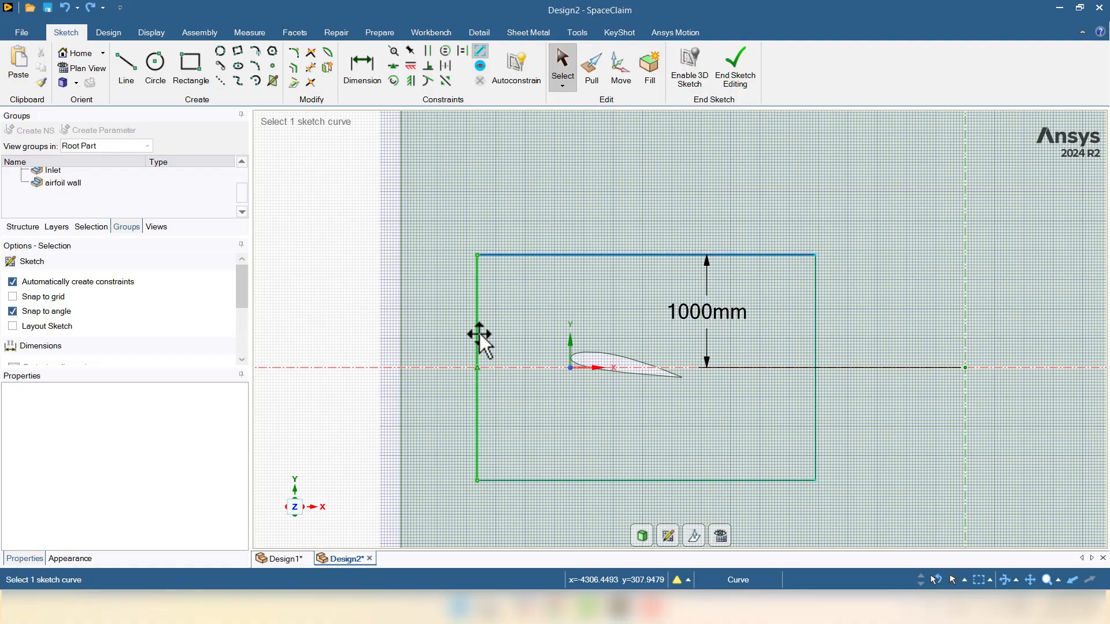
left_click_drag(478, 340, 499, 338)
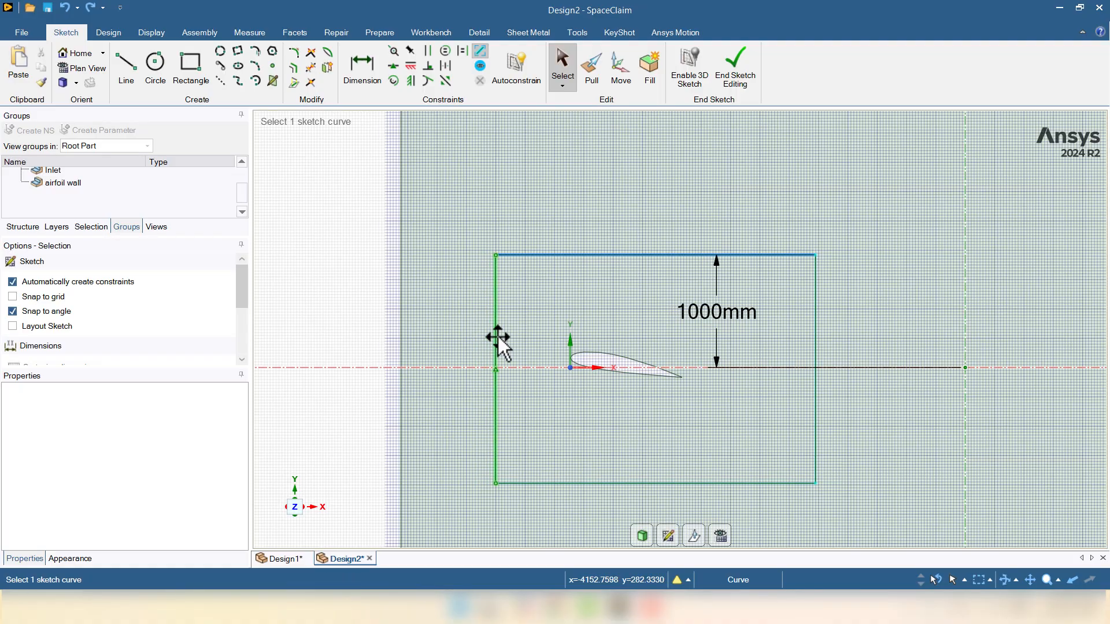
left_click(363, 66)
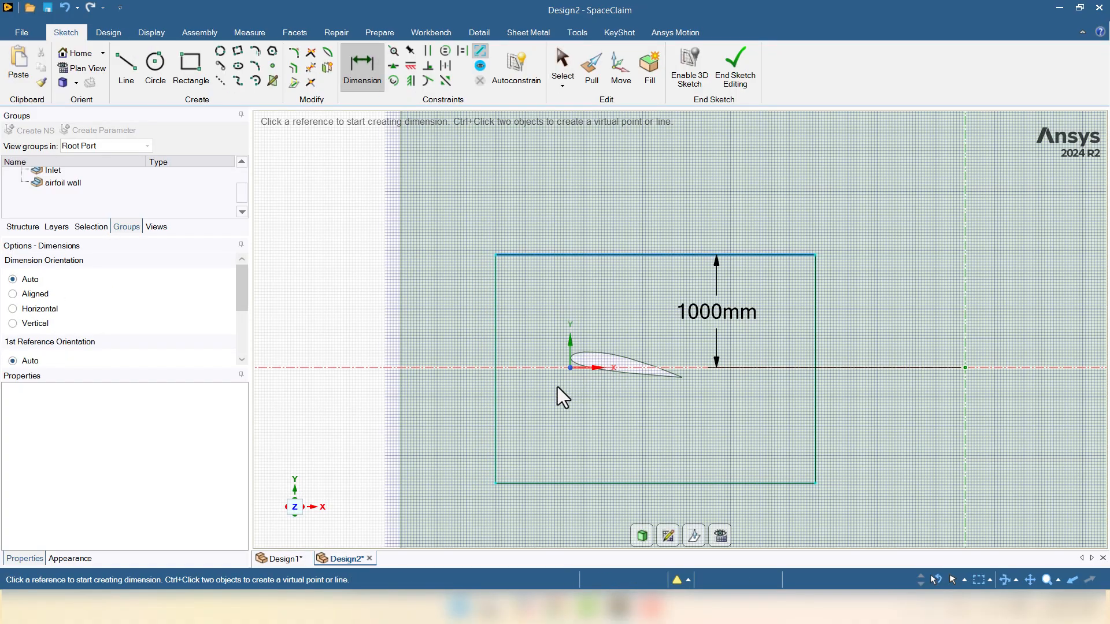
left_click(495, 402)
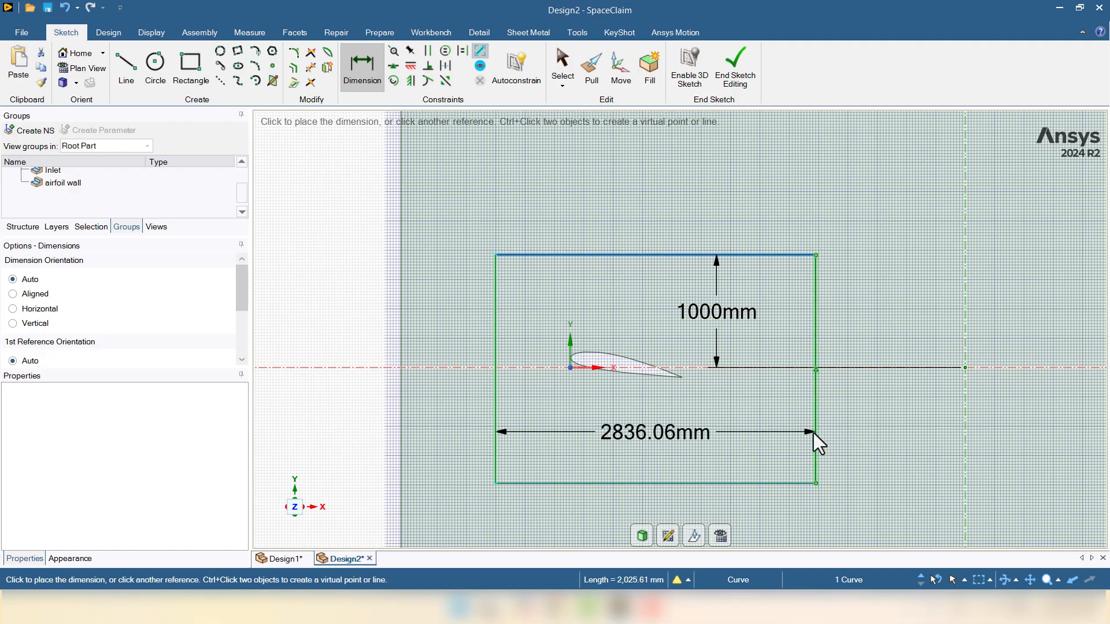
left_click(814, 433)
left_click(640, 436)
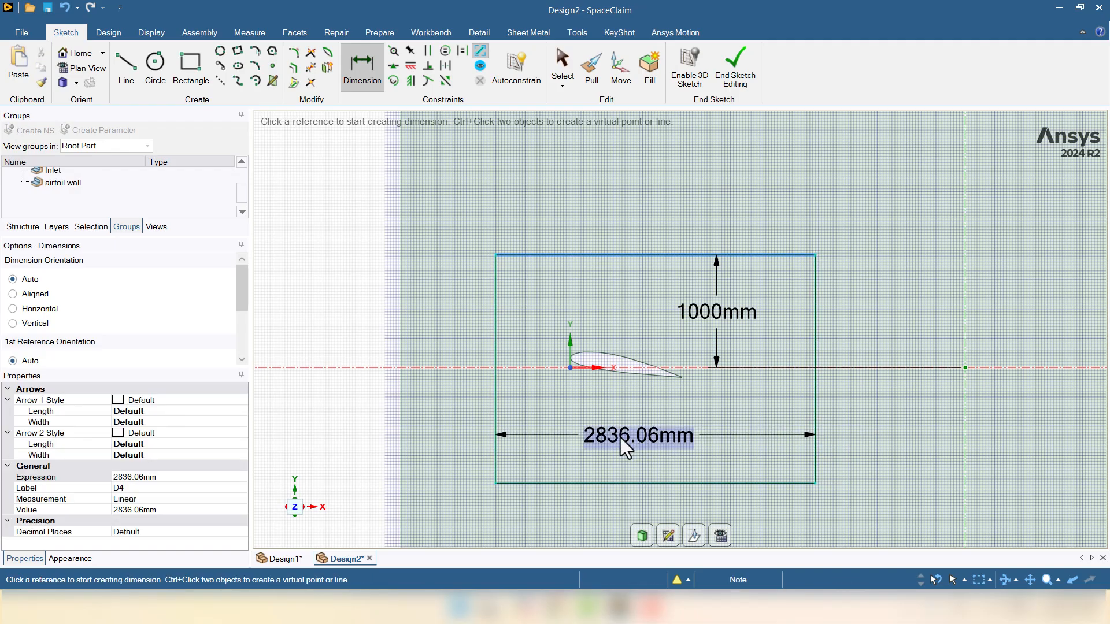
type("3")
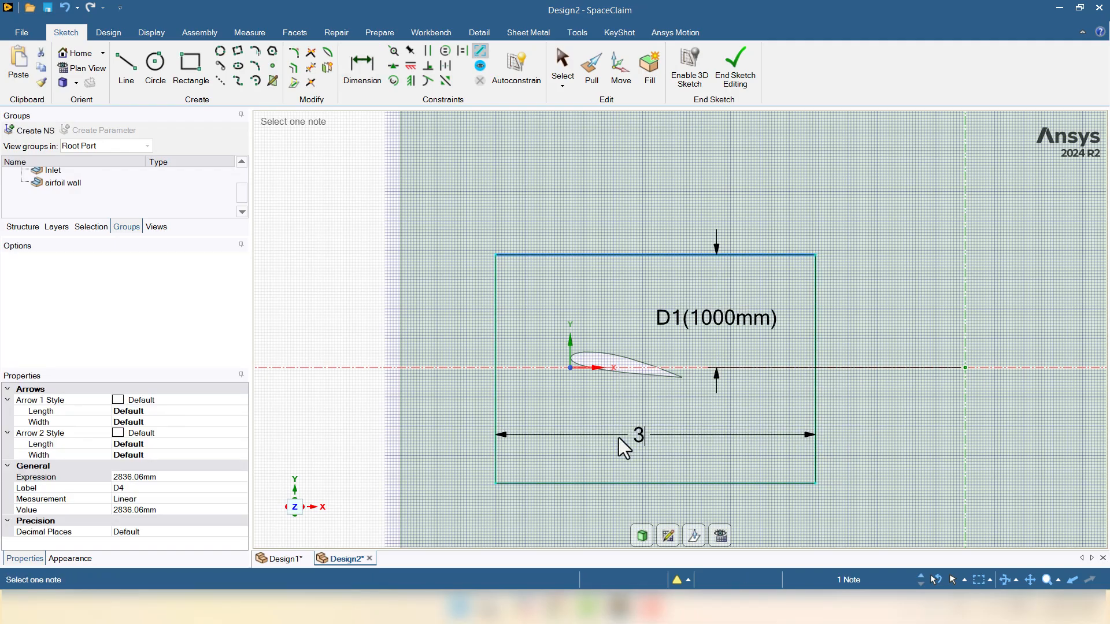
type("000")
key("Return")
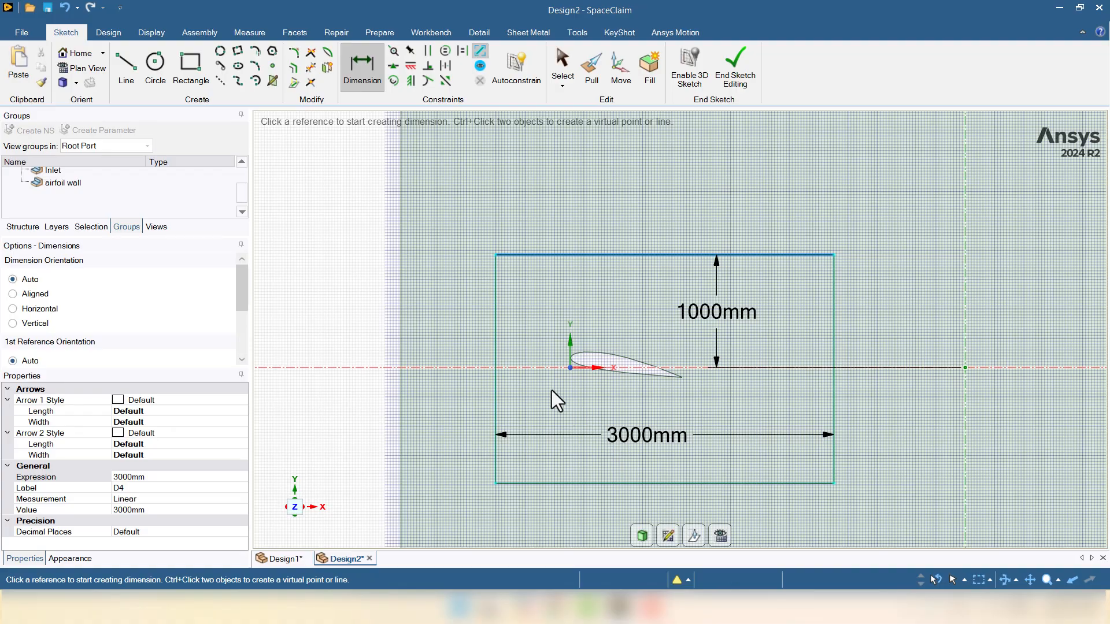
Shift the rectangle slightly upstream, then finish the sketch with its height dimensioned as 2000 mm
key("Escape")
left_click_drag(498, 389, 464, 404)
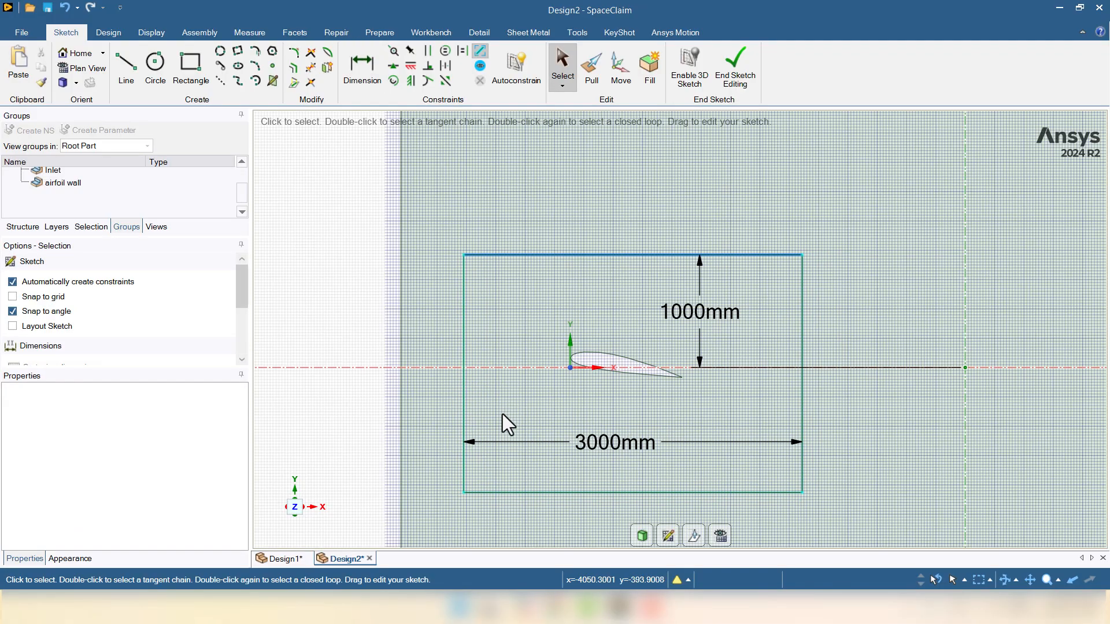
left_click(362, 67)
left_click(462, 316)
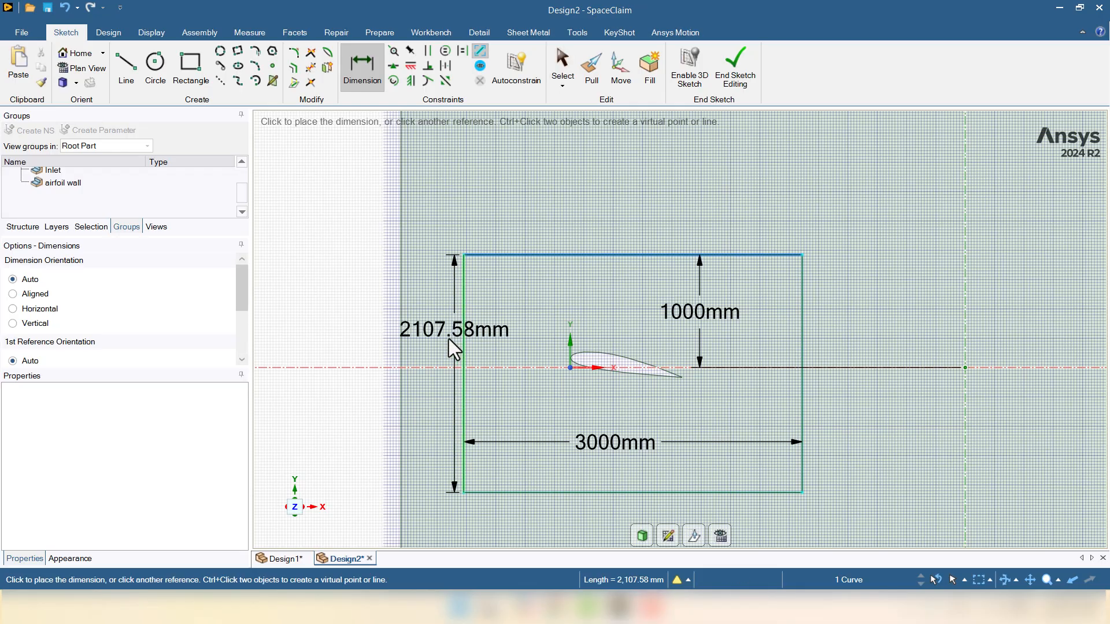
left_click(436, 350)
double_click(416, 348)
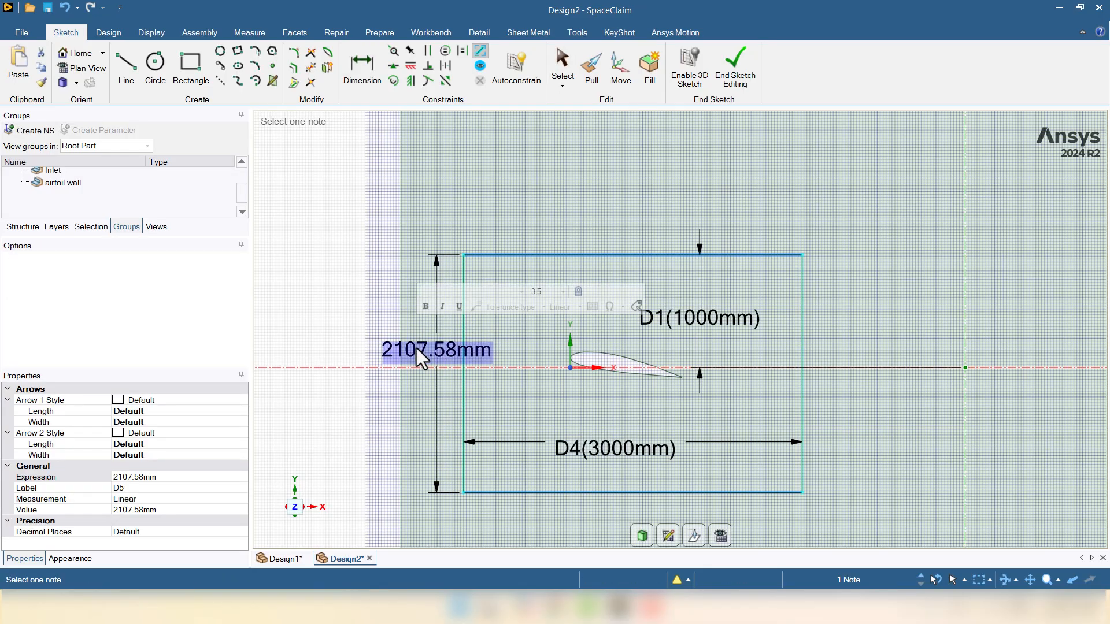
type("2000")
key("Return")
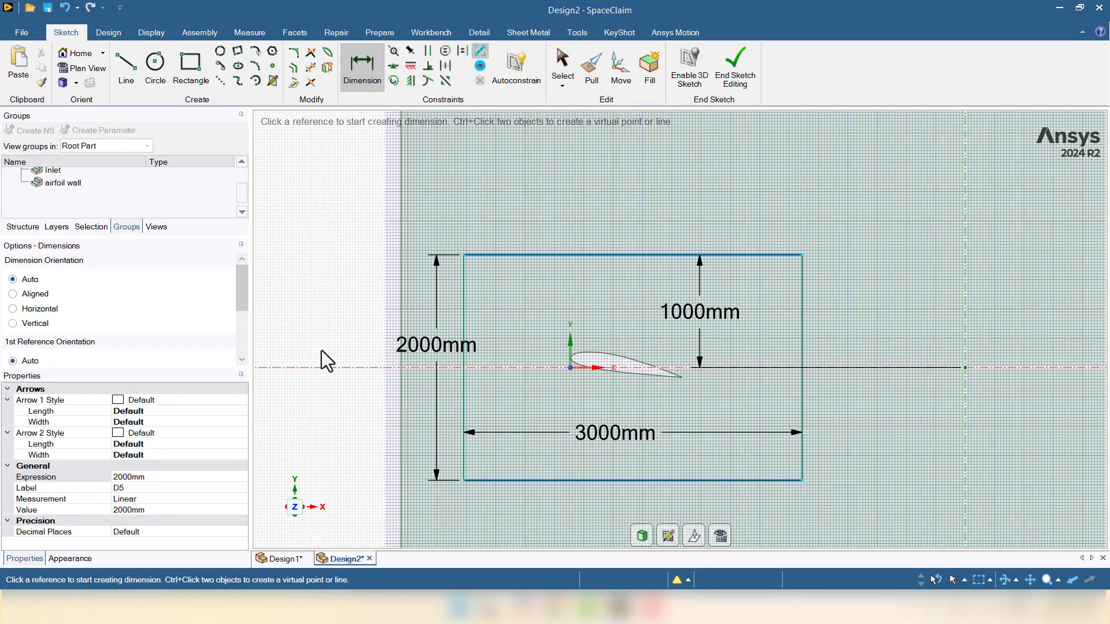
key("Escape")
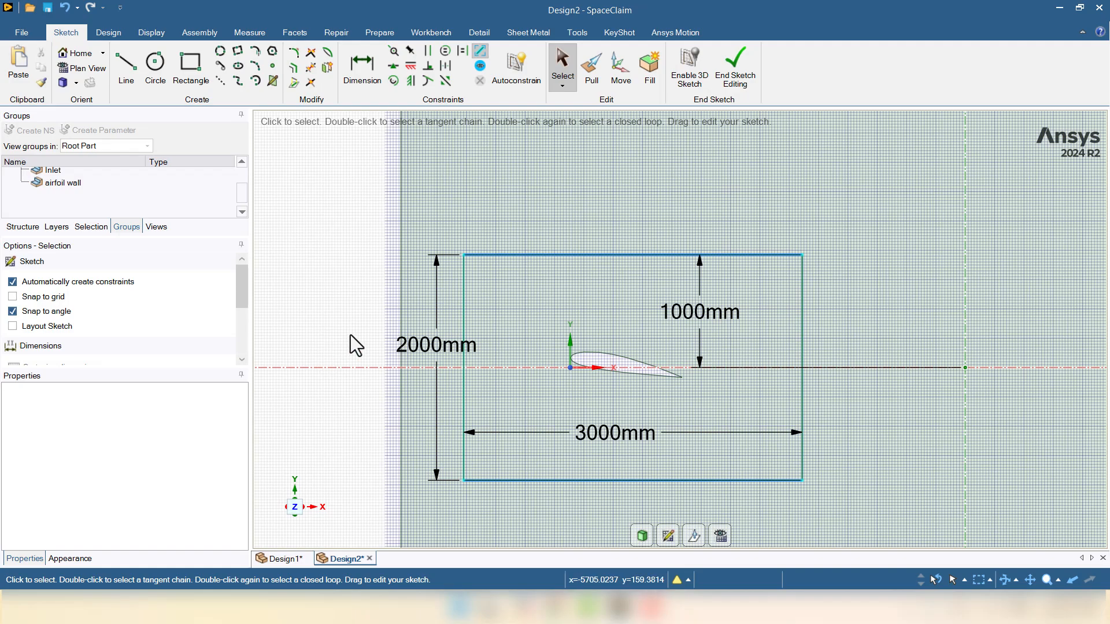
left_click(733, 76)
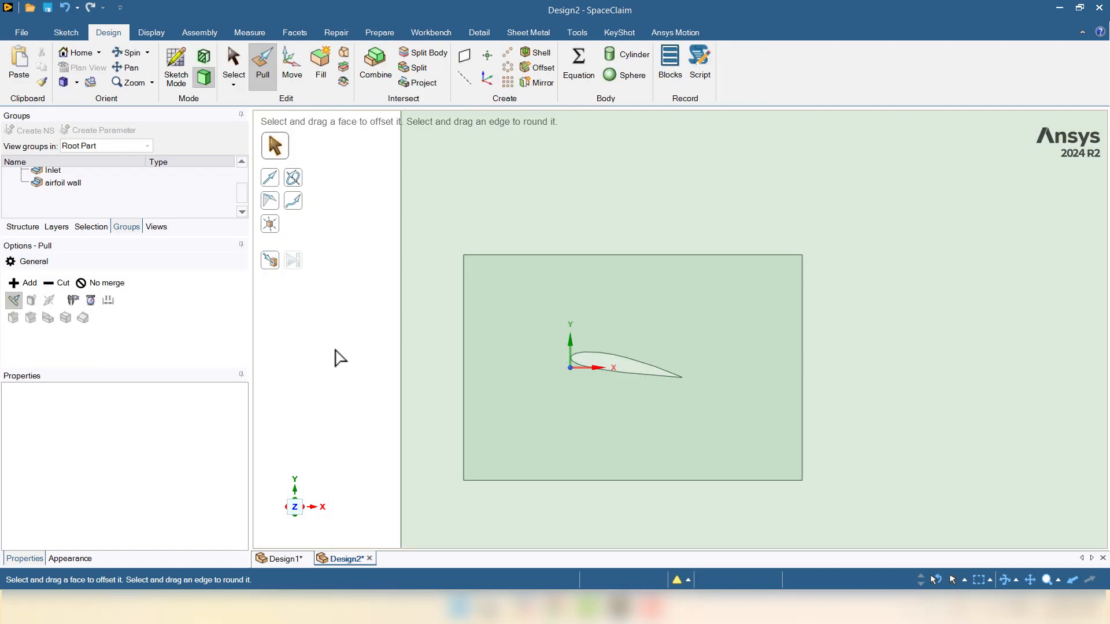
Project the rectangle surface's outline onto the domain face and delete the separate rectangle surface
left_click(487, 337)
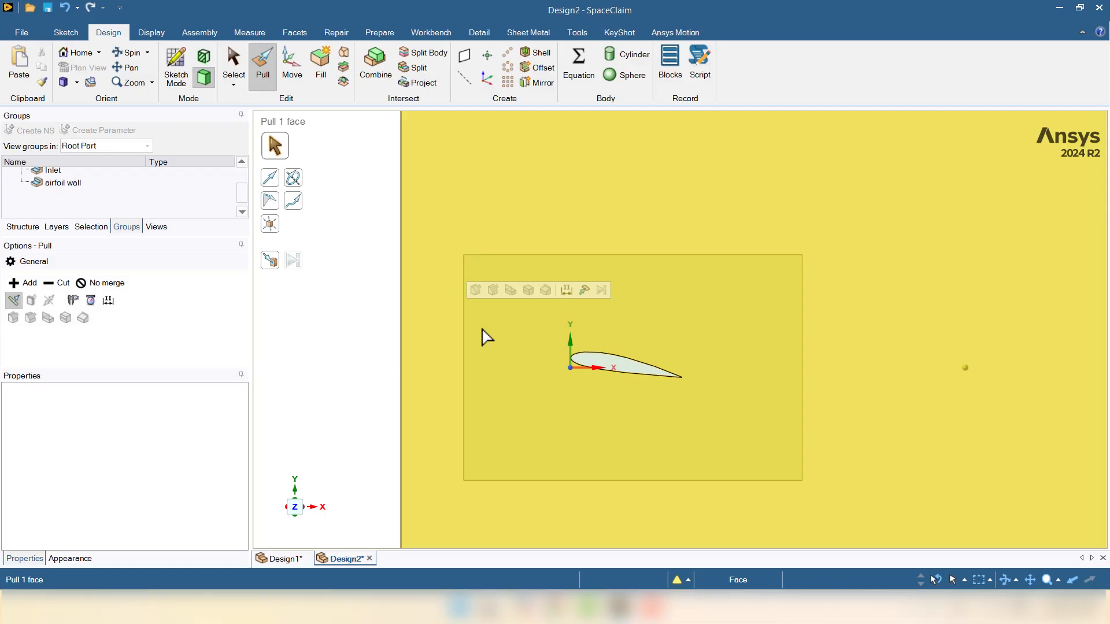
key("Escape")
left_click(419, 82)
left_click(9, 228)
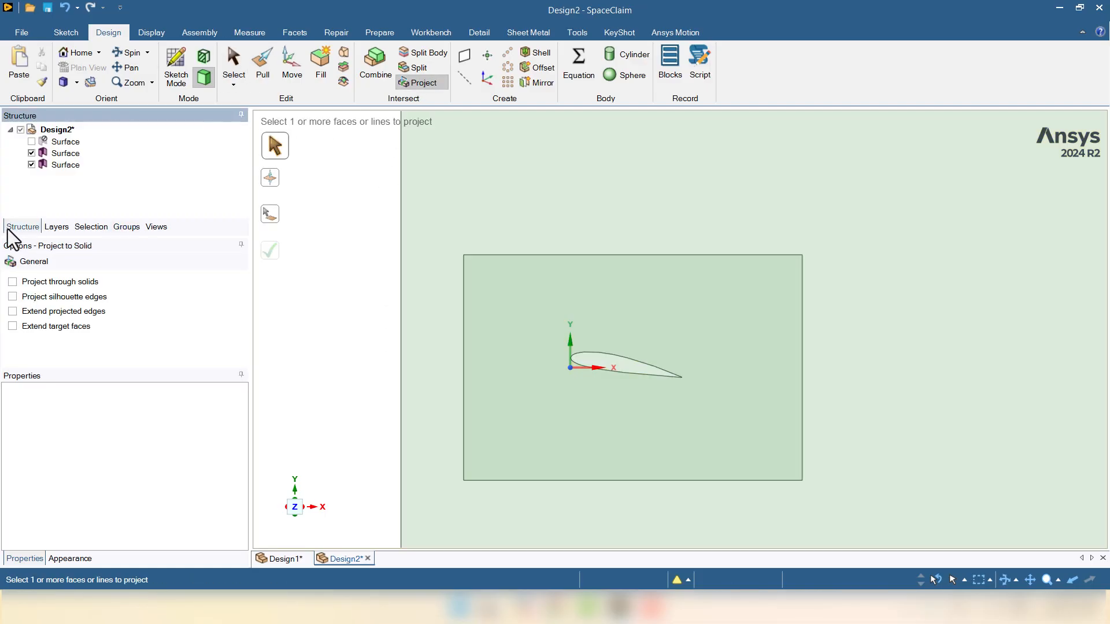
left_click(58, 163)
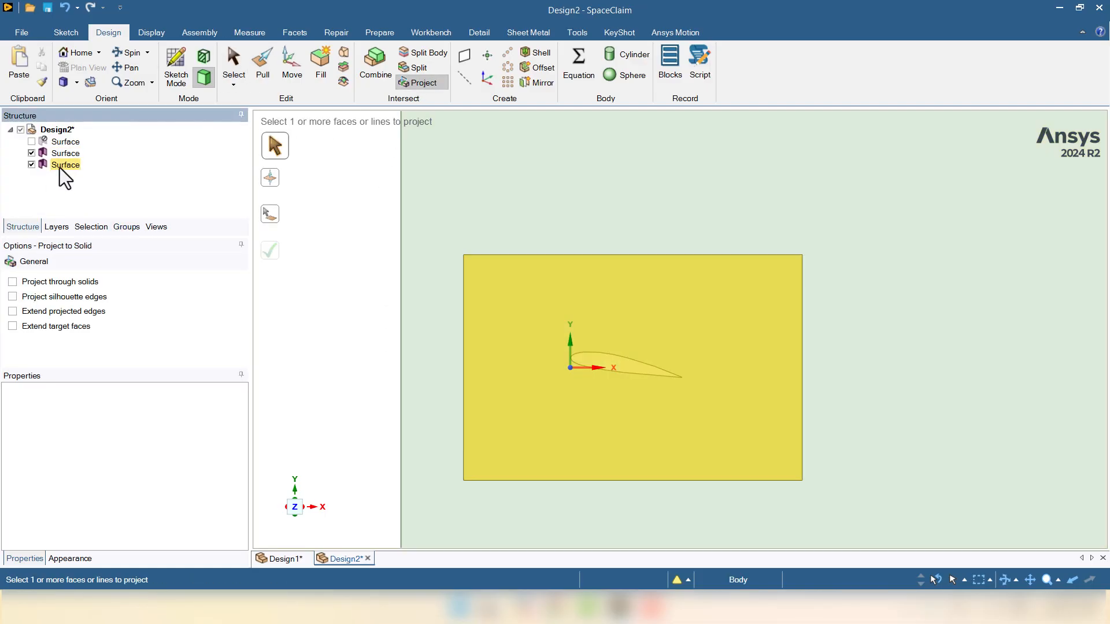
left_click(60, 166)
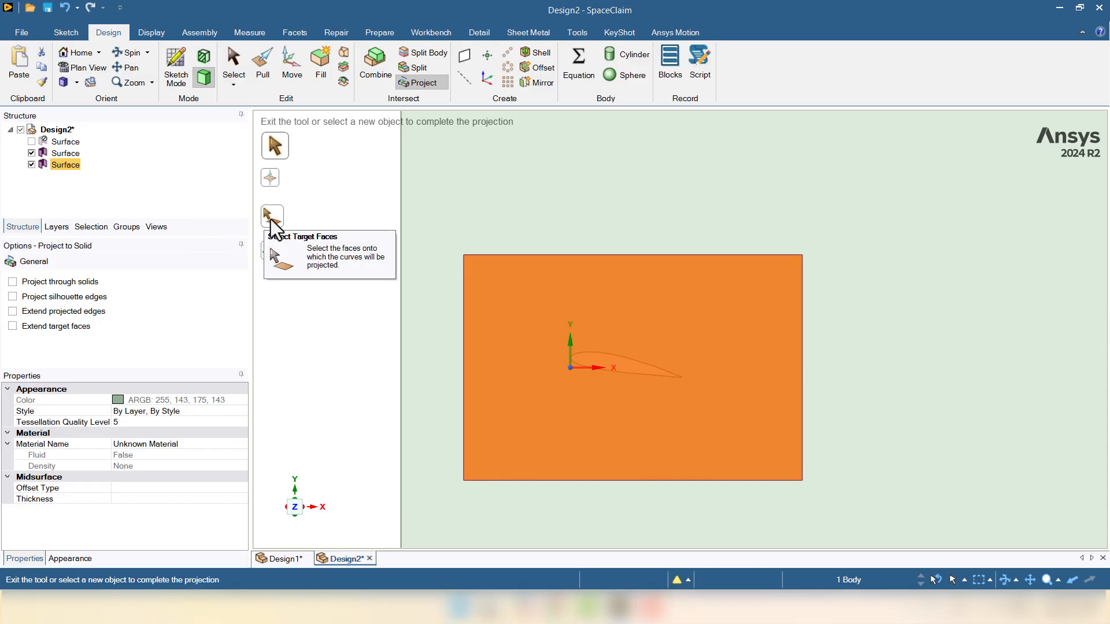
left_click(273, 223)
left_click(478, 204)
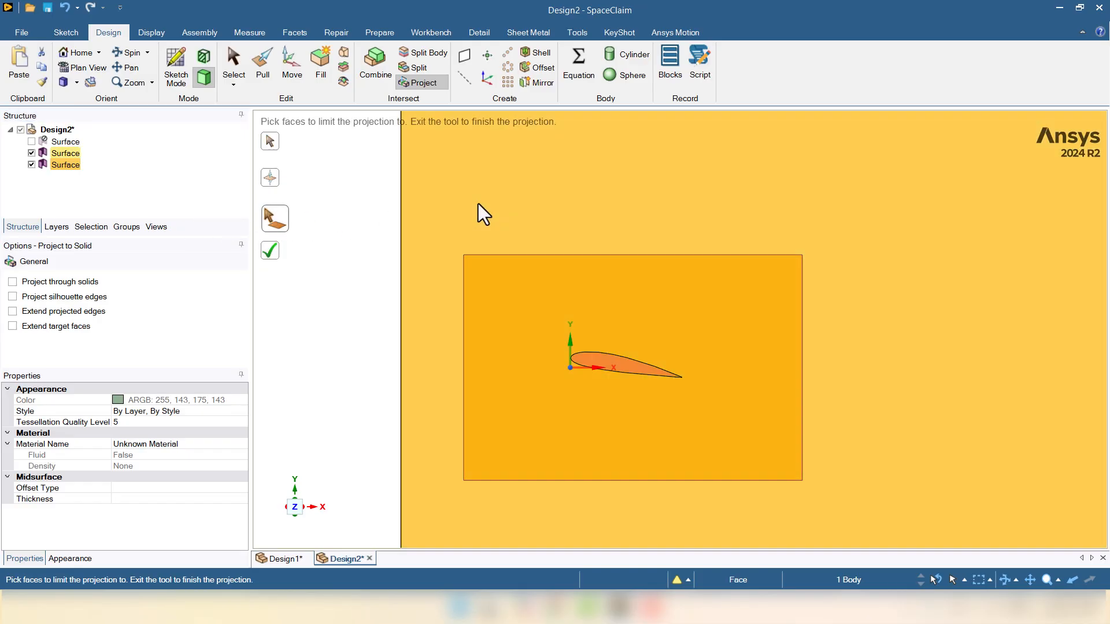
left_click(275, 255)
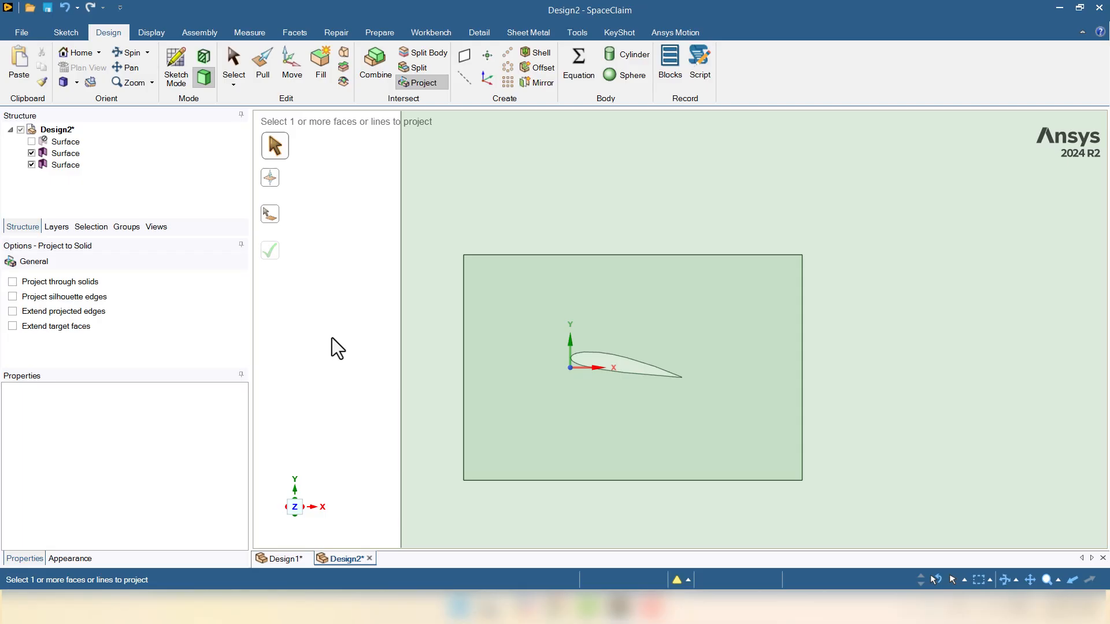
key("Escape")
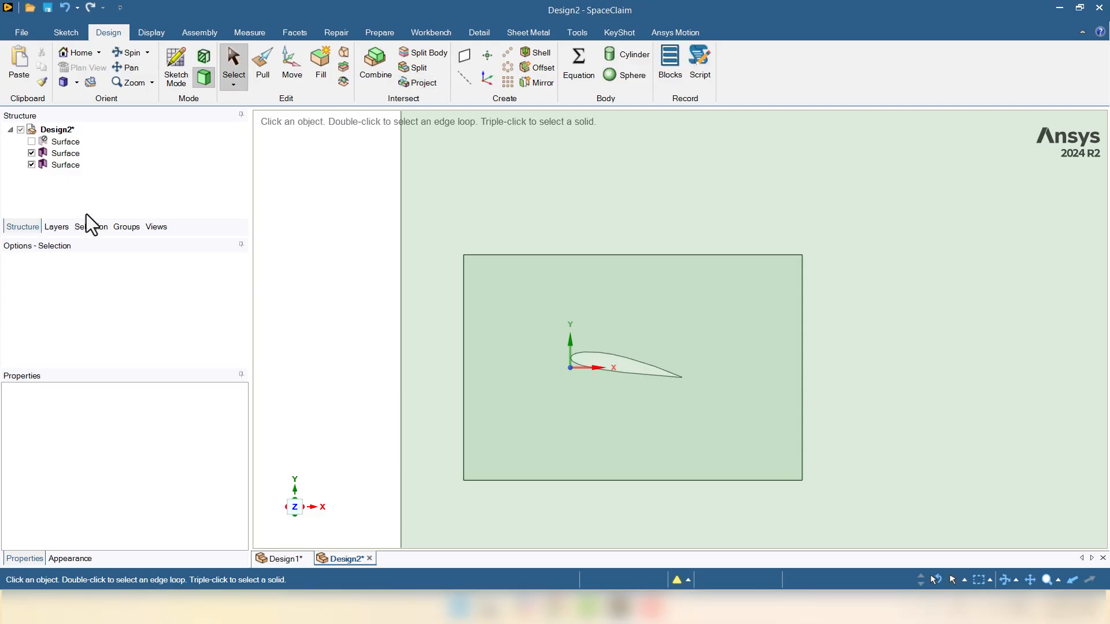
left_click(50, 165)
key("Delete")
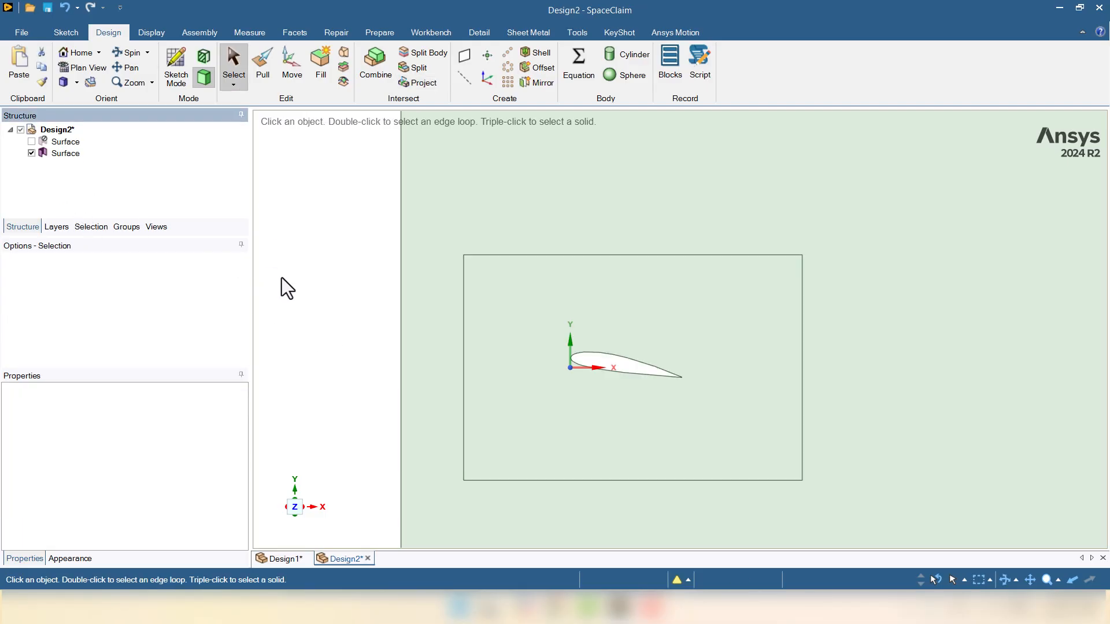
Sketch a 2000 mm by 1000 mm rectangle around the airfoil inside the larger rectangle and finish the sketch
scroll(314, 299, "down", 1)
scroll(313, 299, "down", 1)
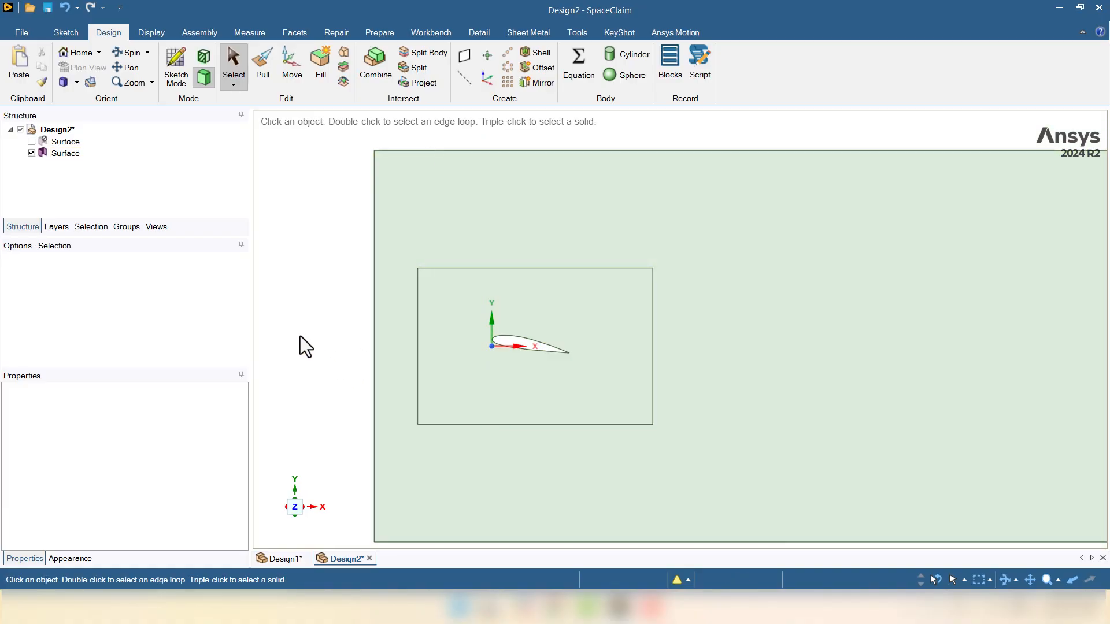
left_click(182, 87)
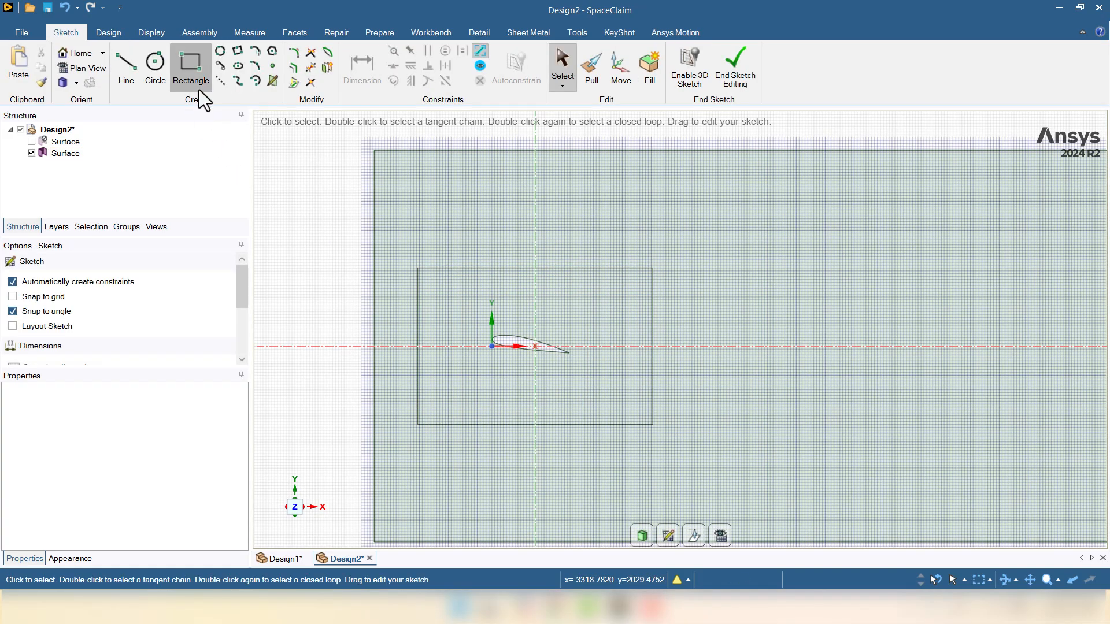
left_click(192, 70)
left_click(448, 303)
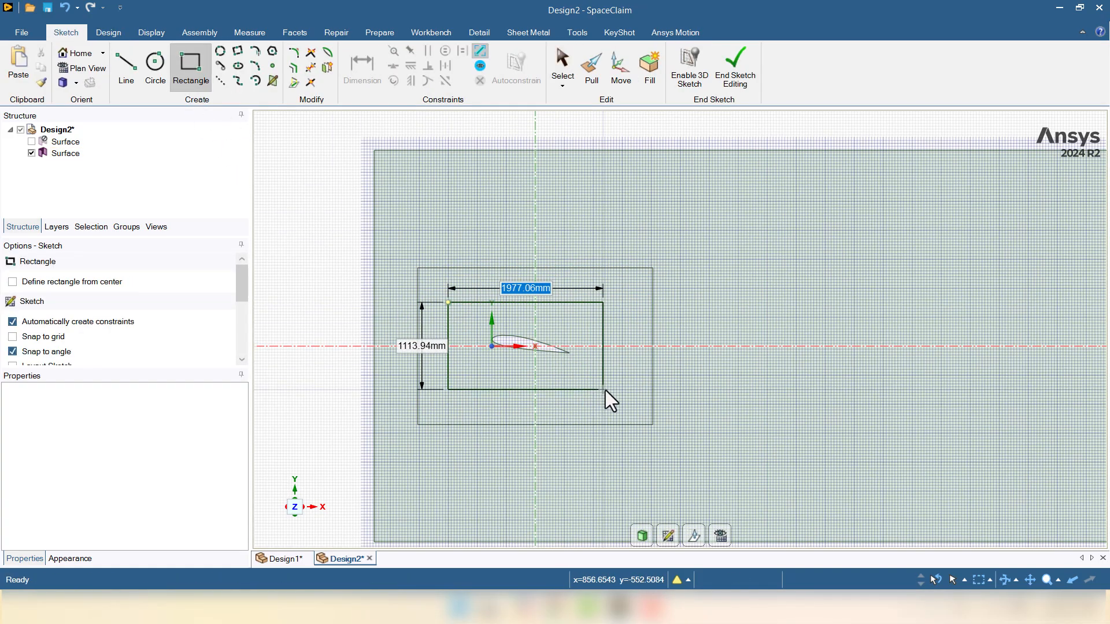
type("2000")
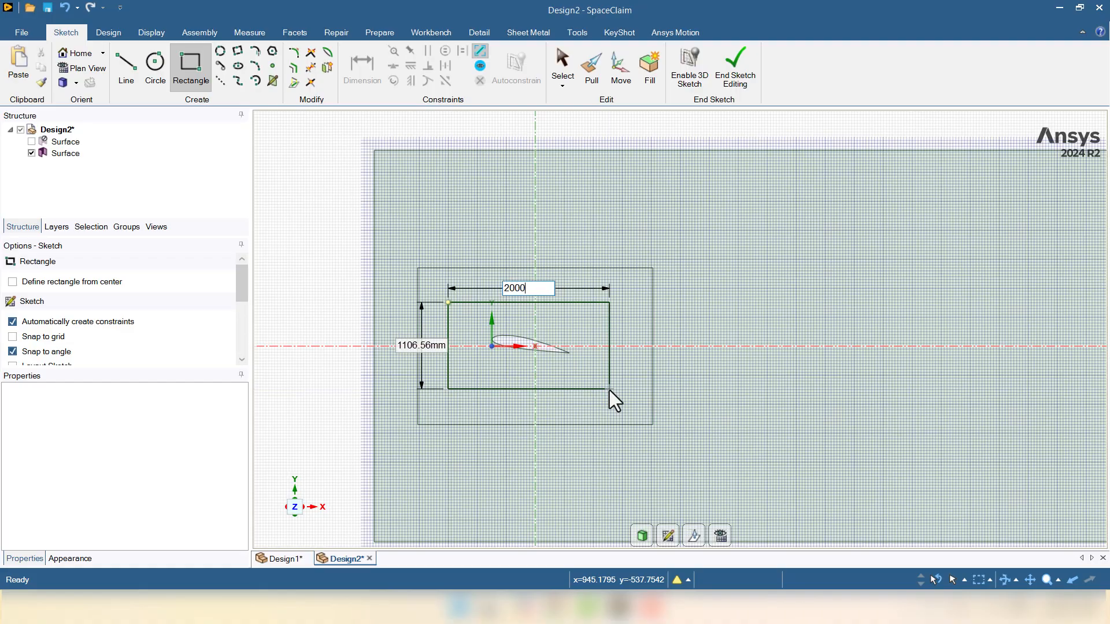
key("Tab")
type("1000")
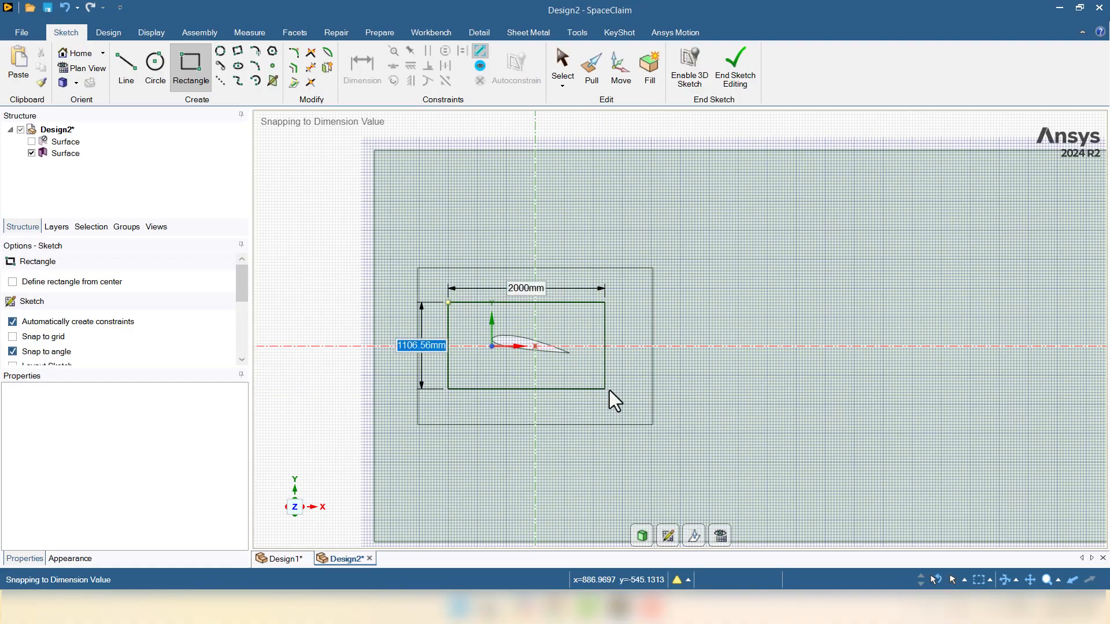
key("Return")
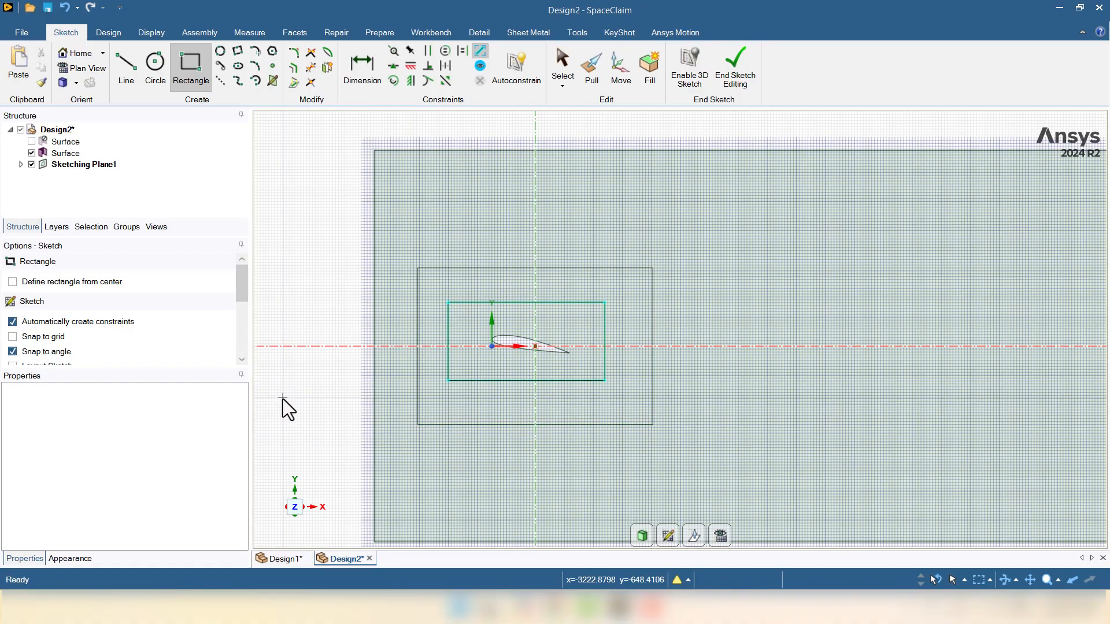
left_click(741, 80)
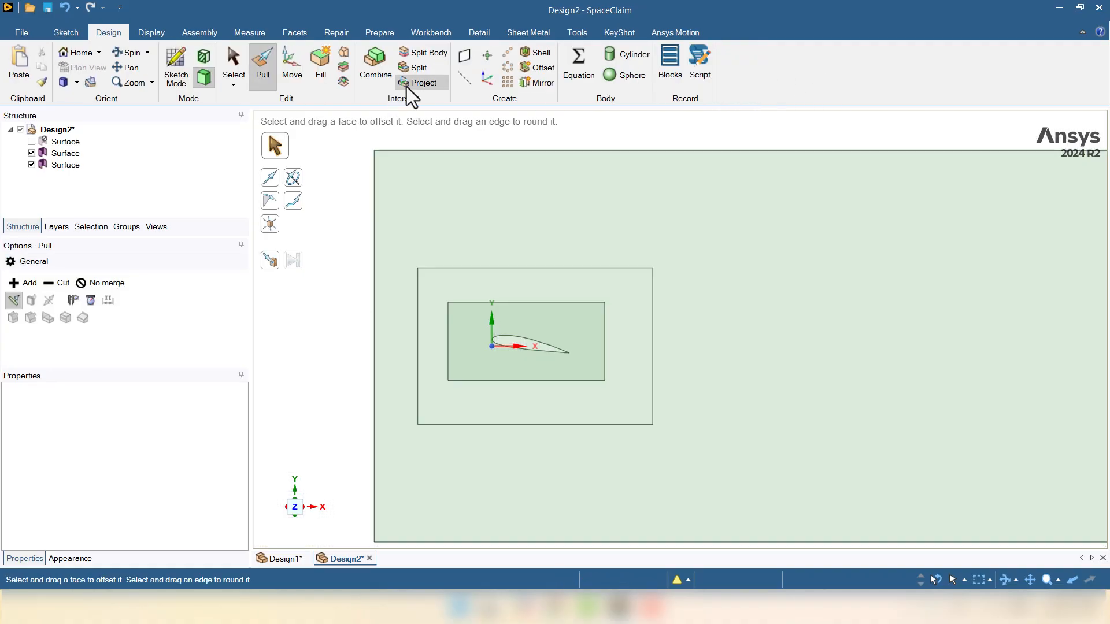
Project the smaller rectangle surface's outline onto the larger rectangle's face and delete the separate smaller rectangle surface
left_click(427, 83)
left_click(85, 156)
left_click(84, 162)
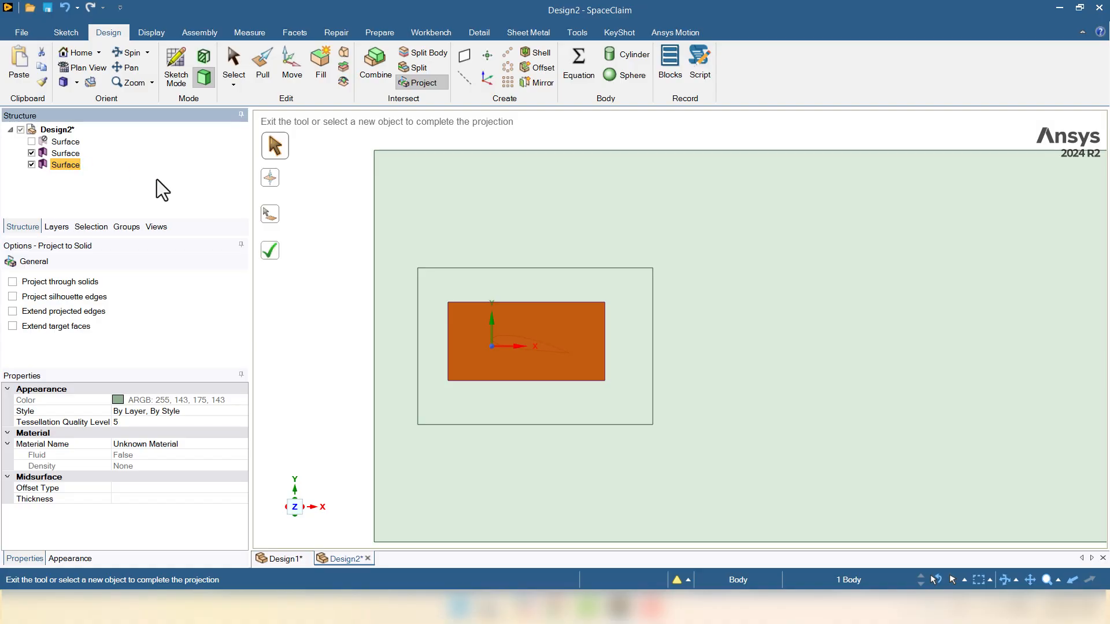
left_click(269, 216)
left_click(442, 295)
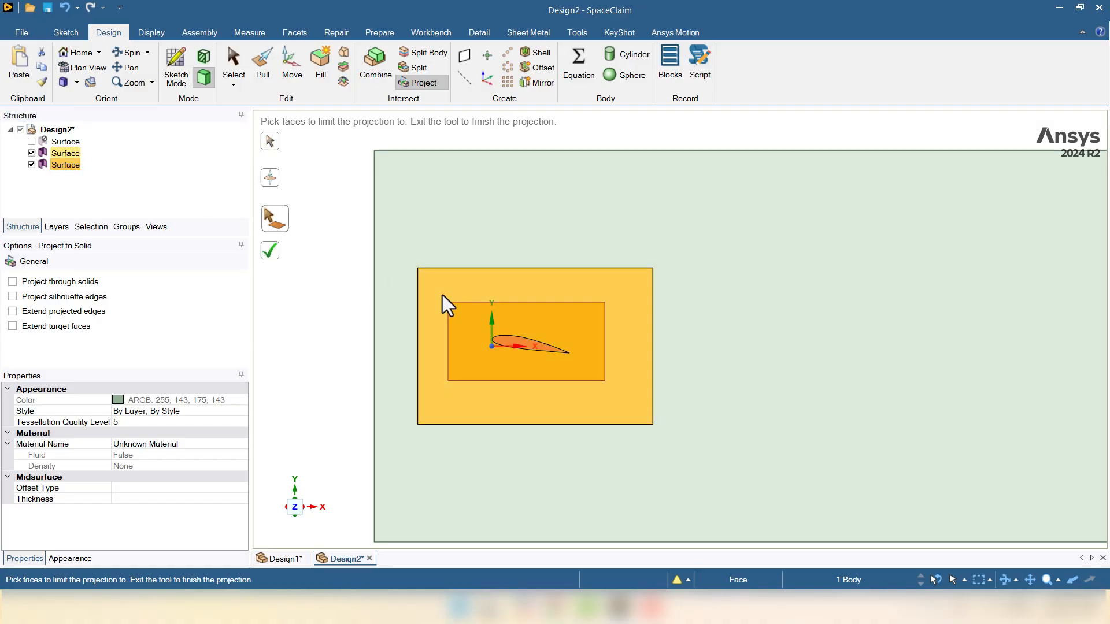
left_click(269, 250)
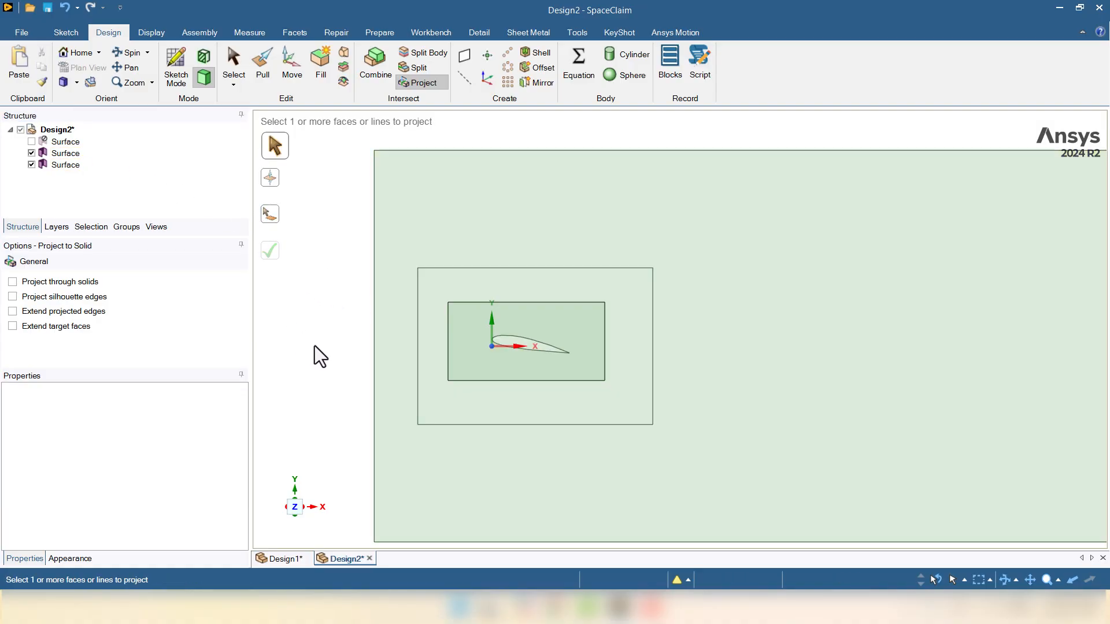
left_click(70, 166)
key("Delete")
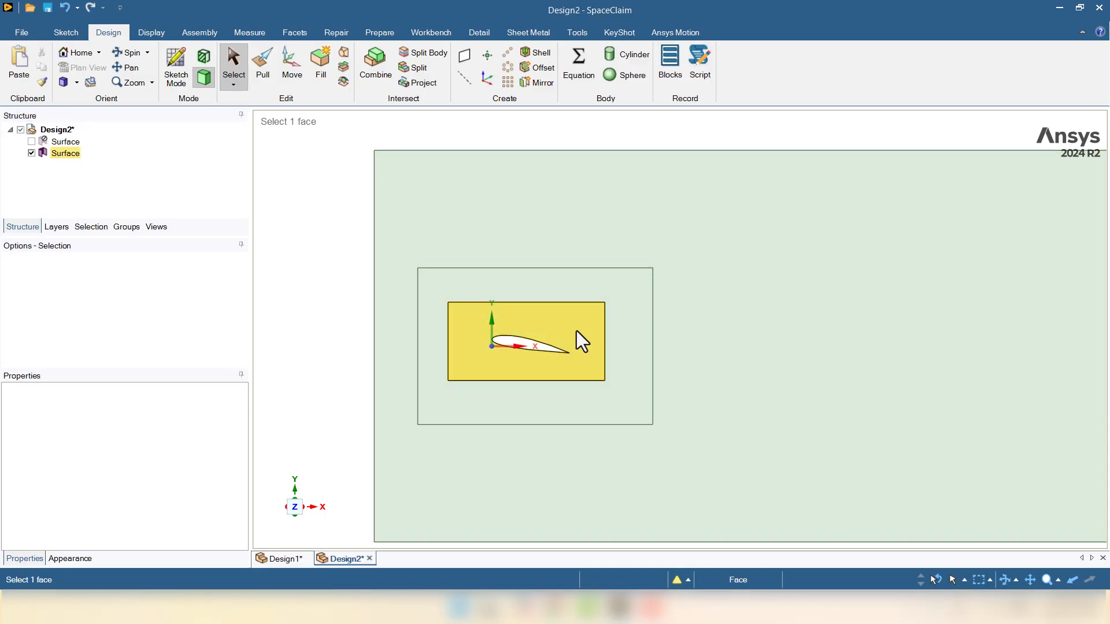
Inspect the inner rectangle, middle rectangle and outer domain faces one by one to check how the domain is split
left_click(577, 332)
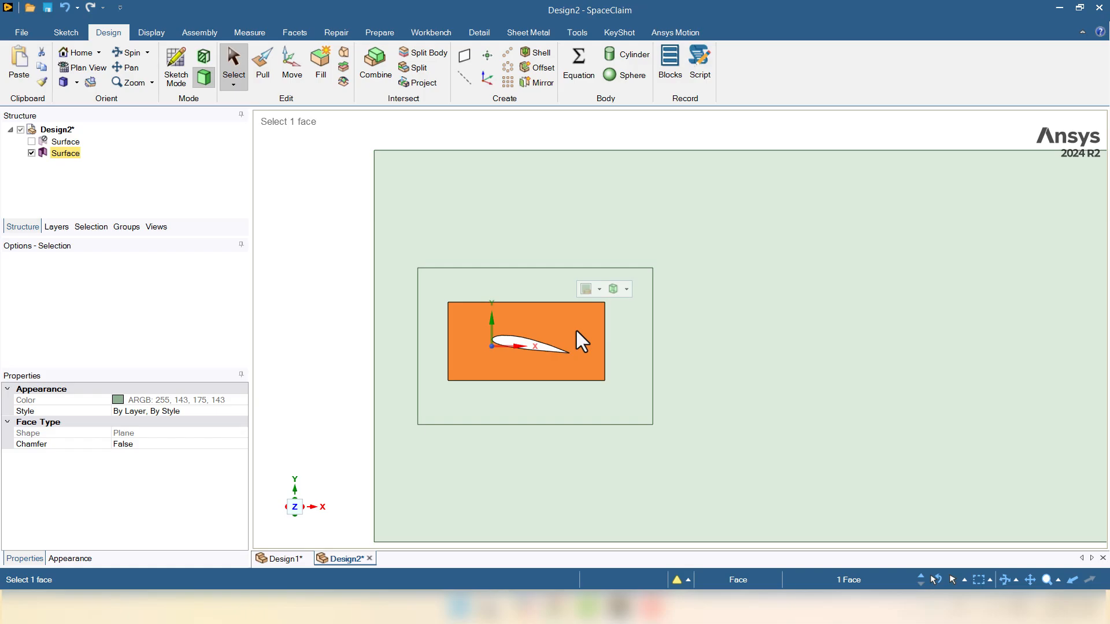
left_click(627, 340)
left_click(699, 346)
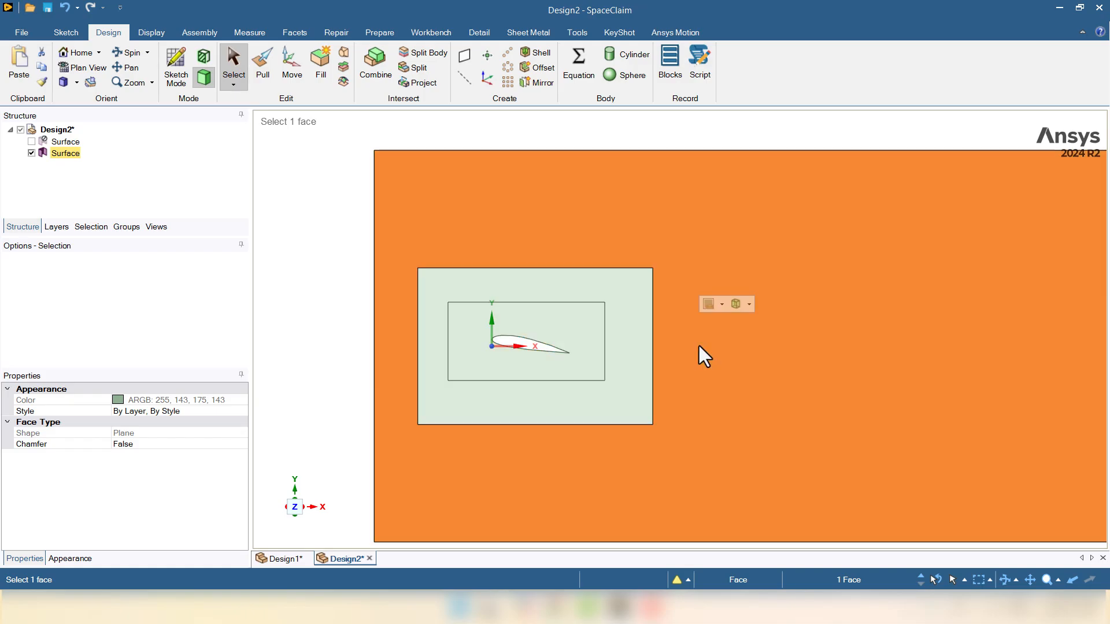
scroll(699, 346, "down", 2)
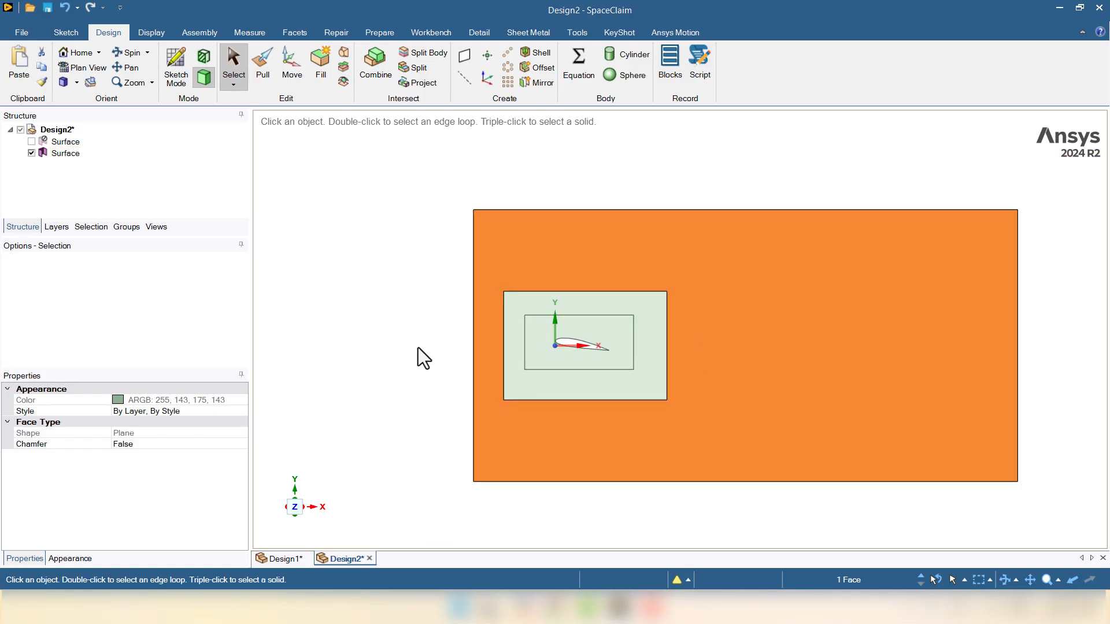
left_click(418, 349)
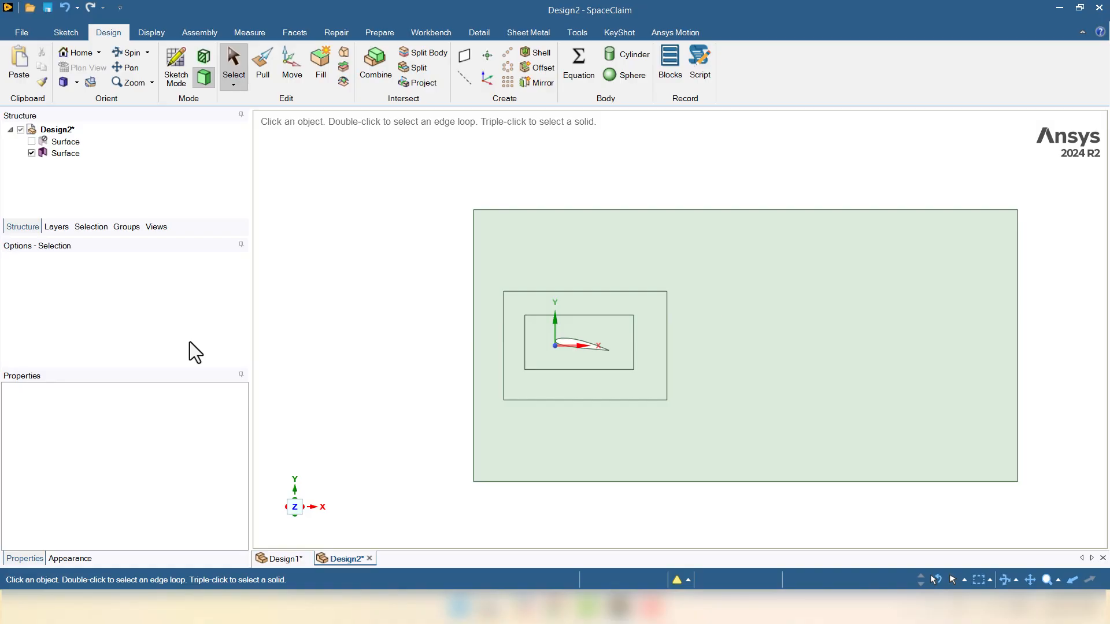
Review which edges belong to the Outlet, Inlet and airfoil wall named selections
left_click(123, 232)
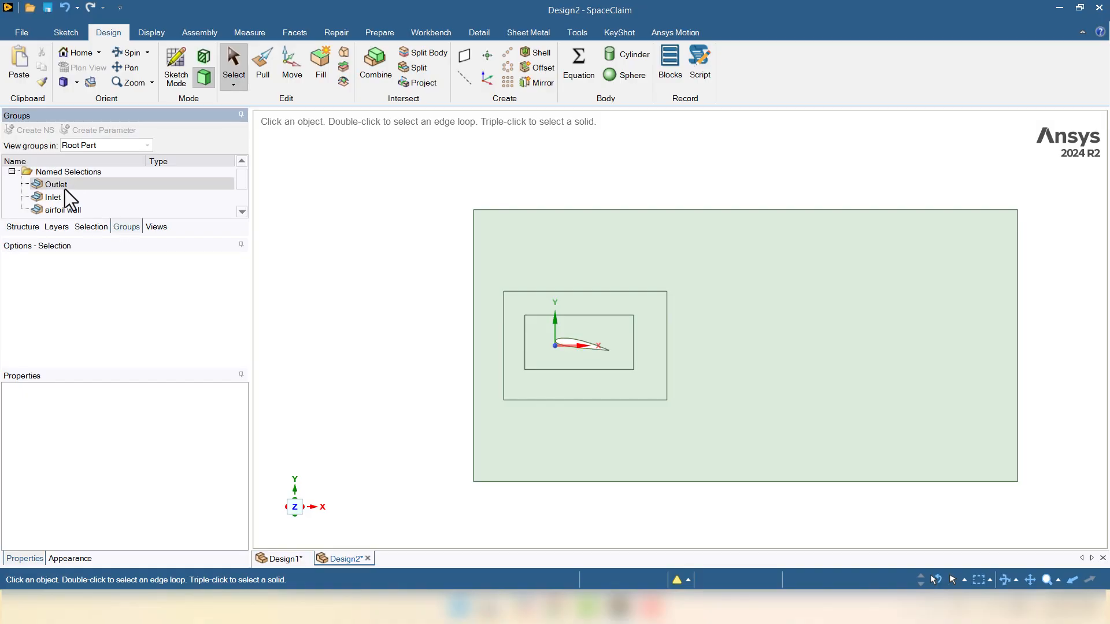
left_click(65, 186)
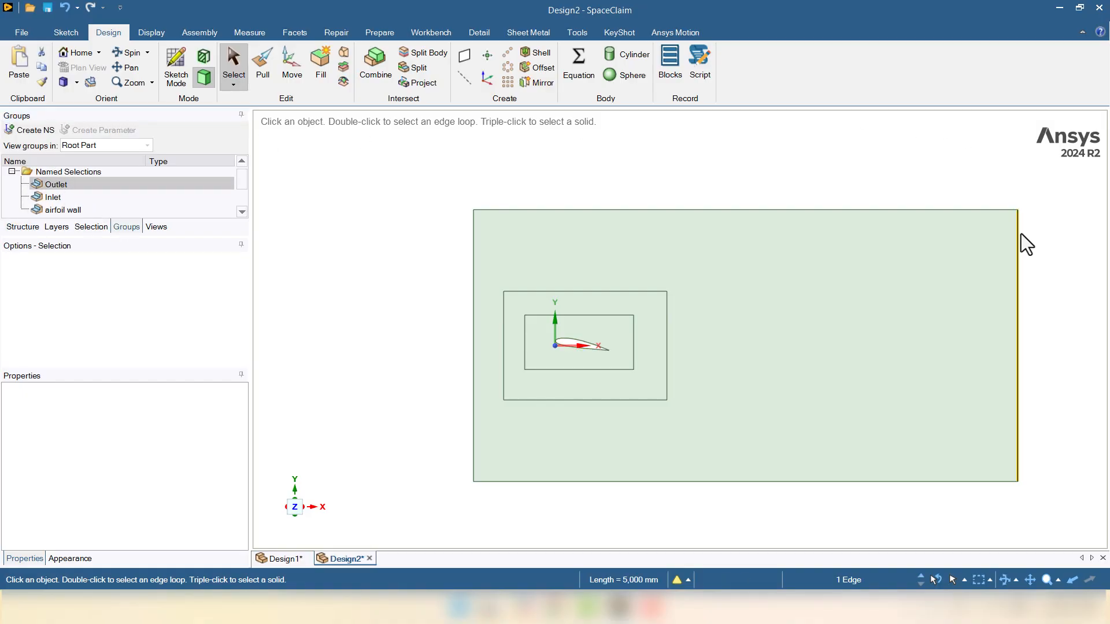
left_click(56, 196)
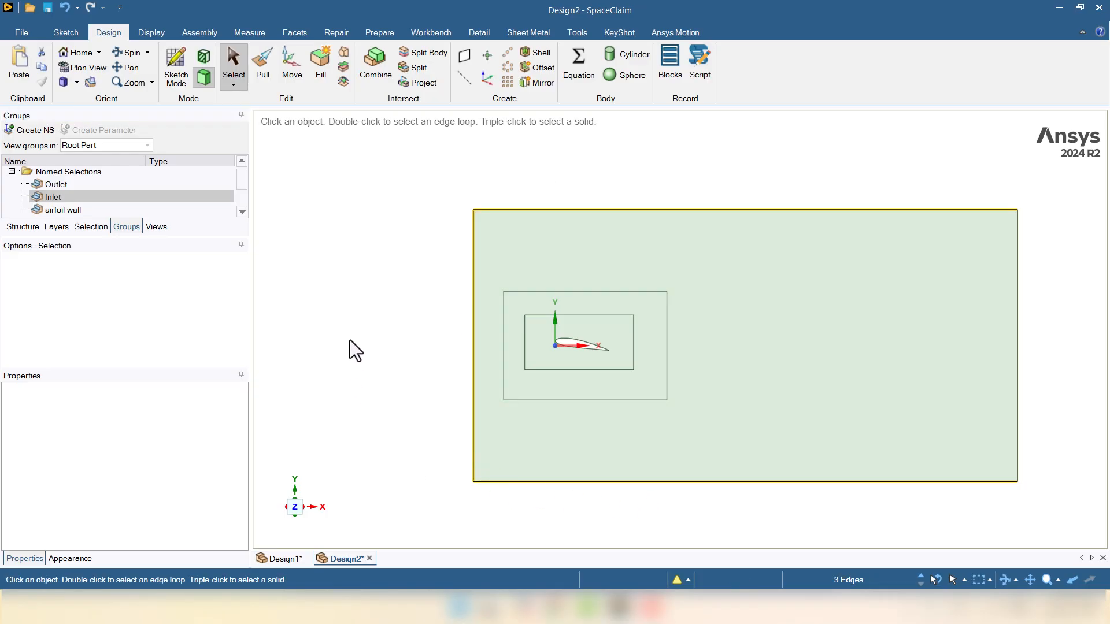
left_click(53, 210)
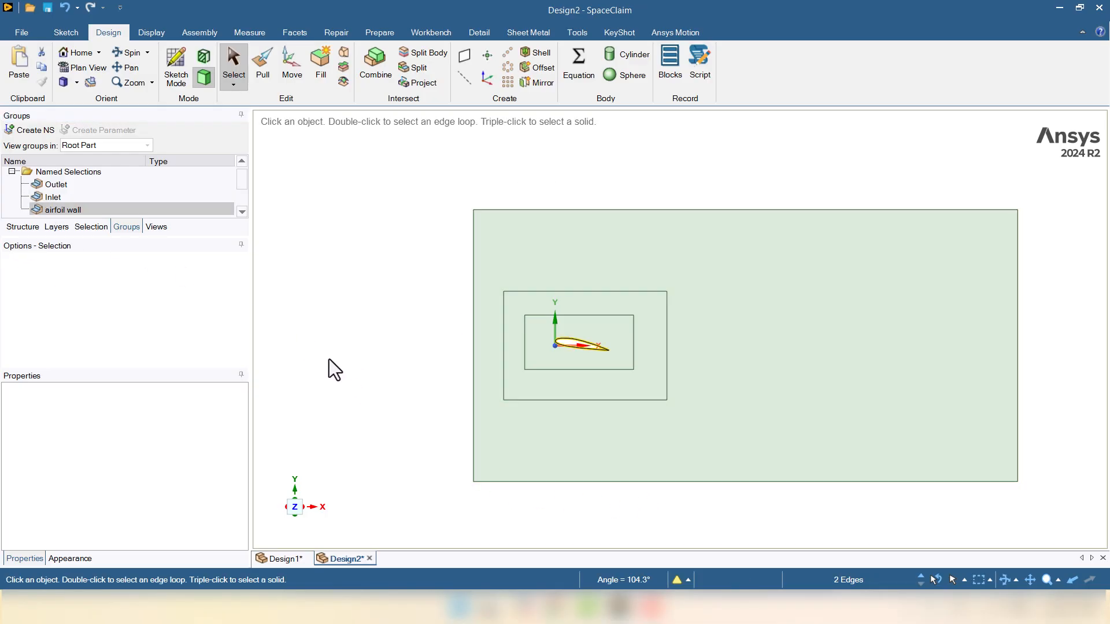
left_click(345, 365)
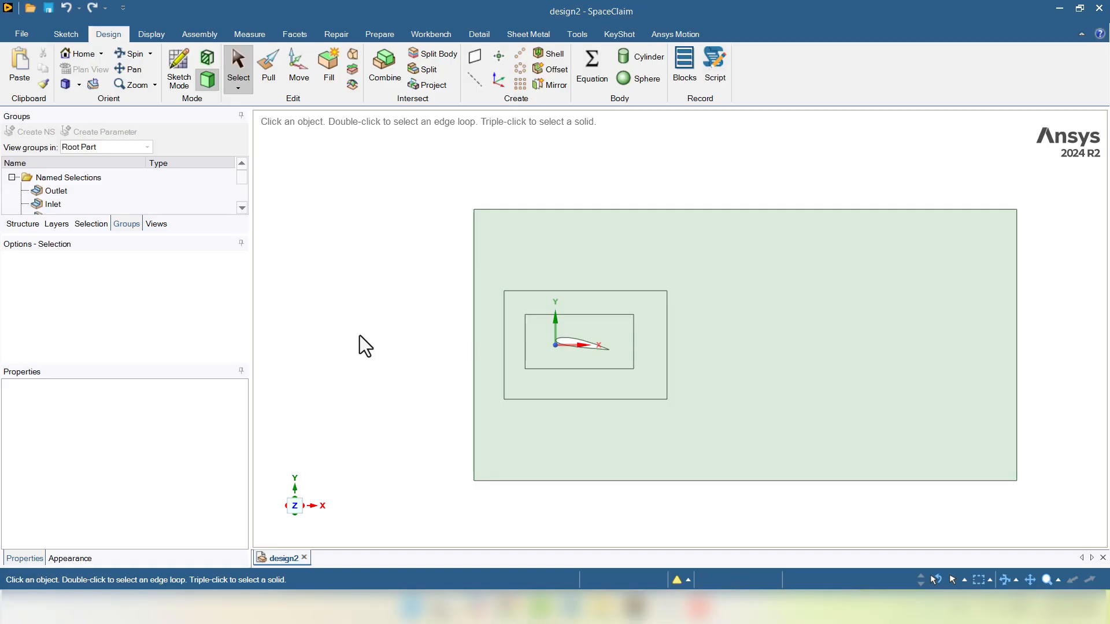
Fill the airfoil-shaped hole in the inner rectangle of design2 and show the hidden airfoil surface
scroll(599, 370, "up", 8)
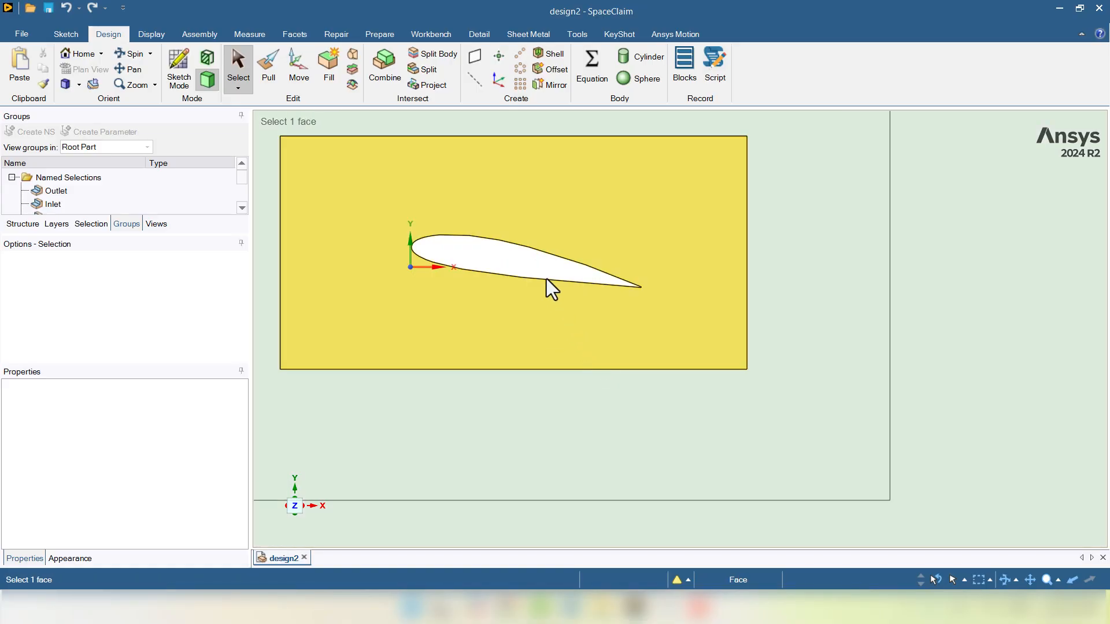
left_click(534, 252)
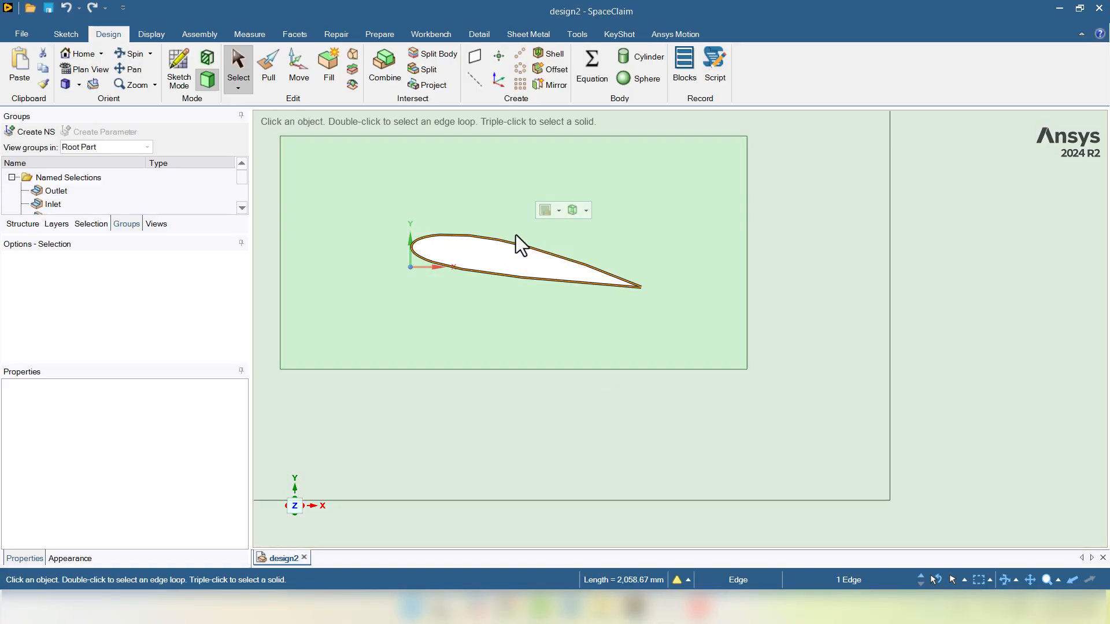
left_click(328, 58)
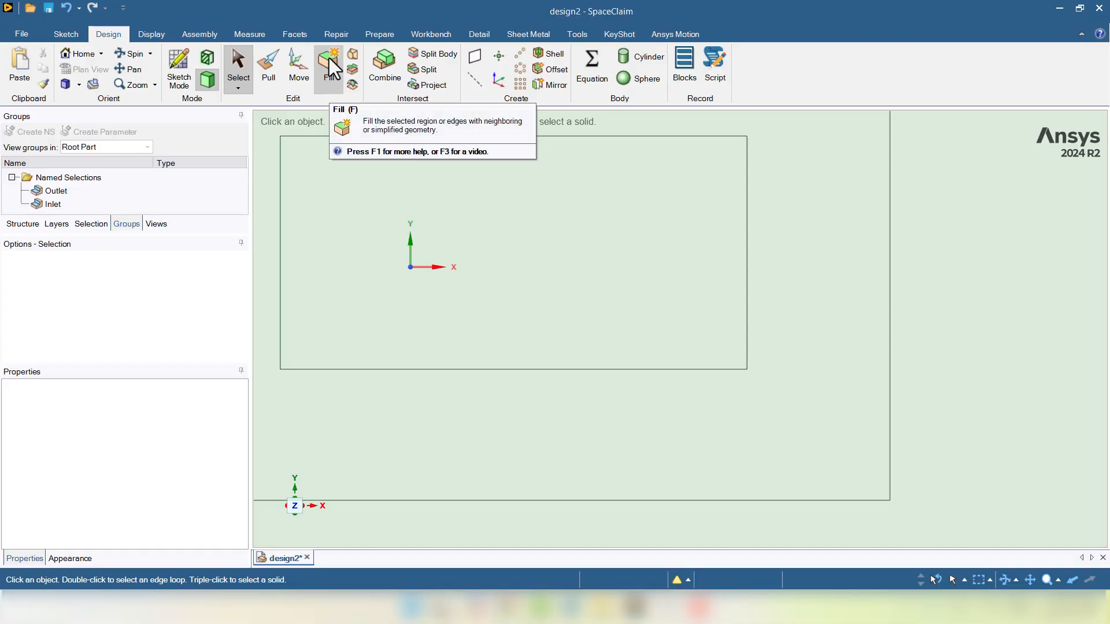
left_click(22, 225)
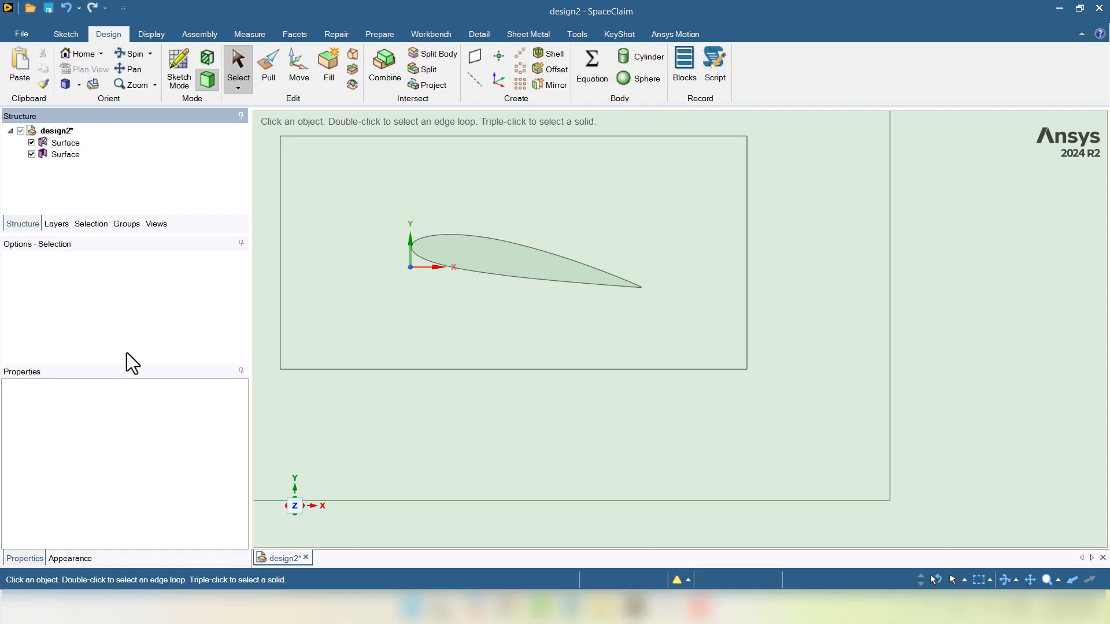
Rotate the airfoil surface in its plane by 350° with the Move tool so its chord lies horizontal
left_click(442, 259)
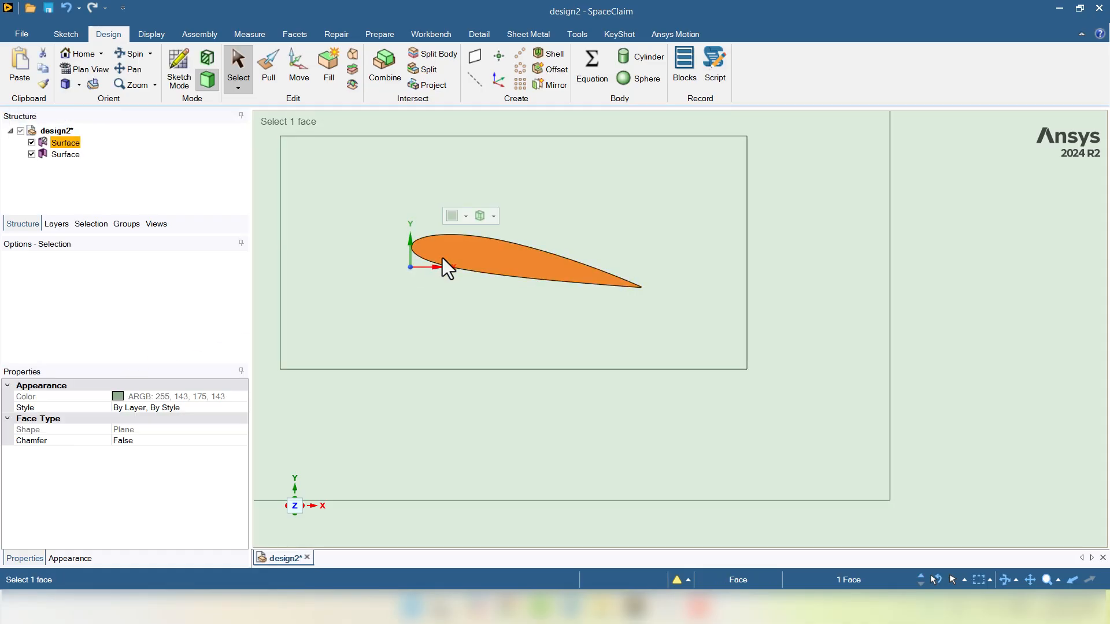
left_click(293, 72)
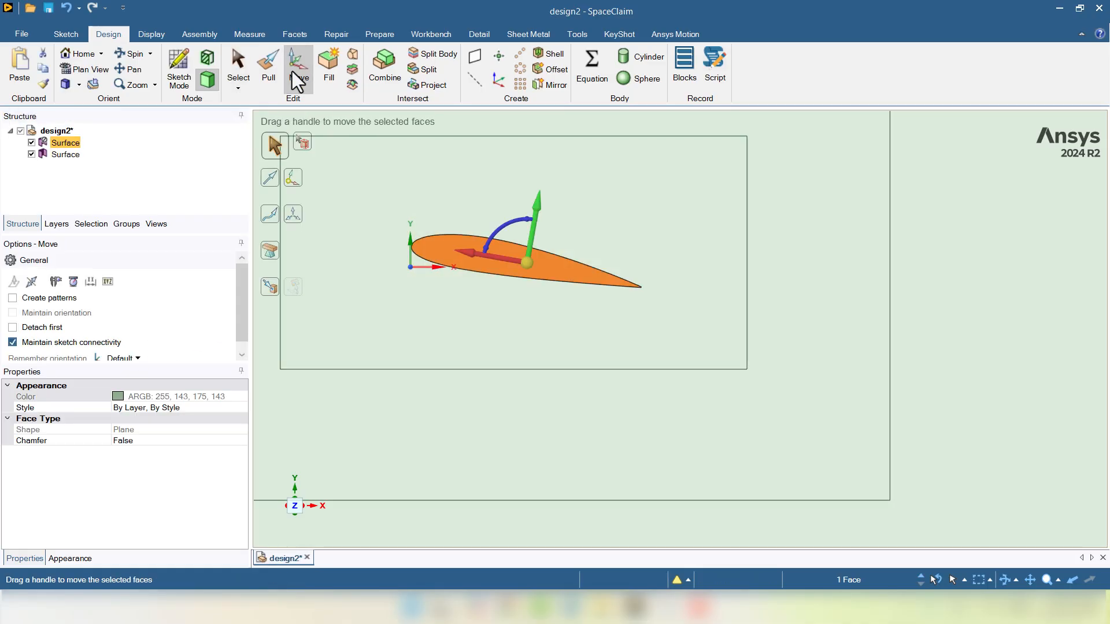
left_click_drag(502, 226, 497, 234)
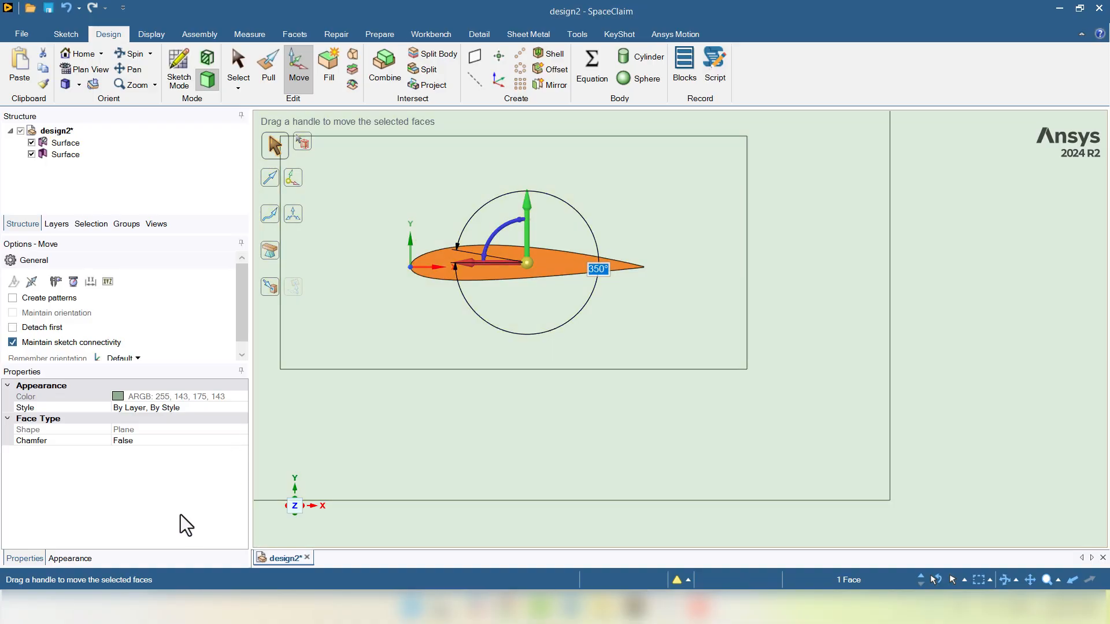
left_click(179, 516)
key("Escape")
key("Escape")
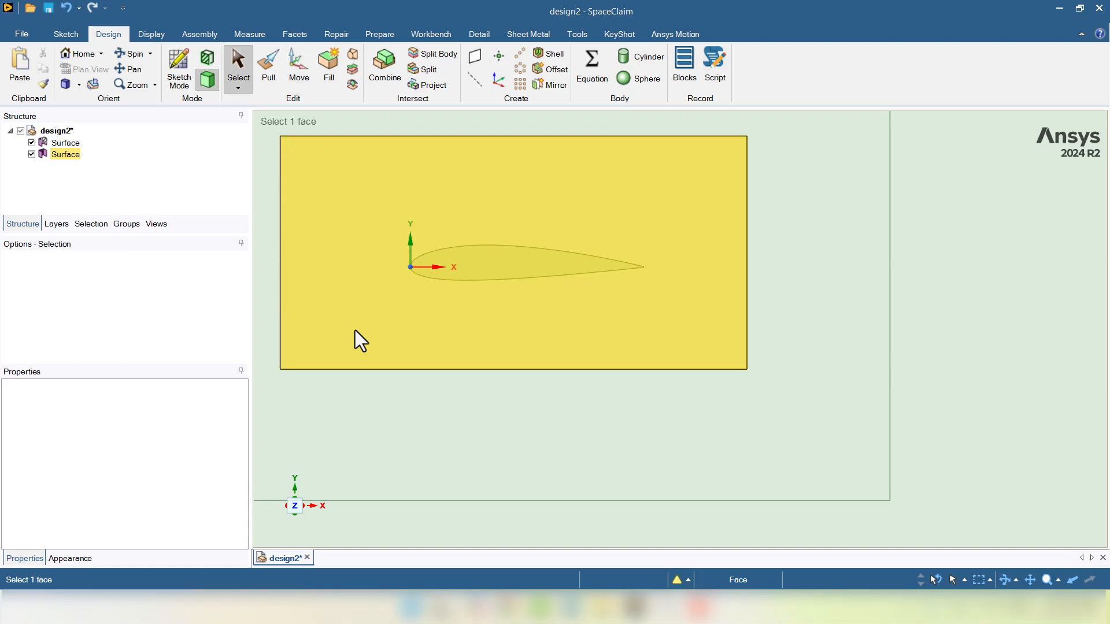
Project the rotated airfoil surface's outline onto the inner rectangle's face
left_click(429, 264)
left_click(400, 197)
key("Escape")
left_click(428, 85)
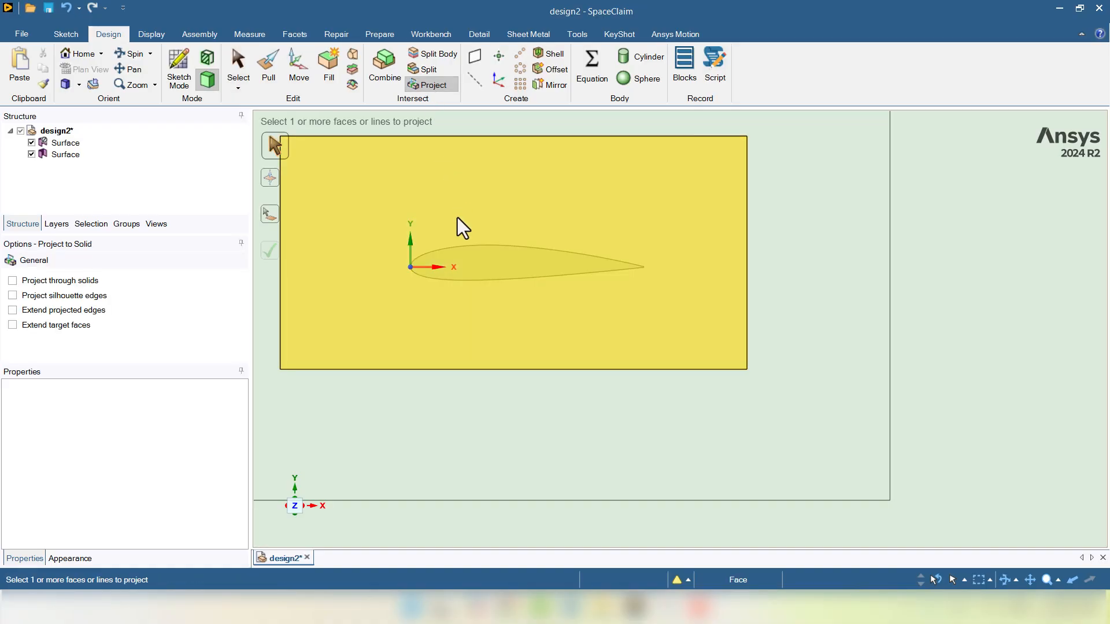
left_click(475, 255)
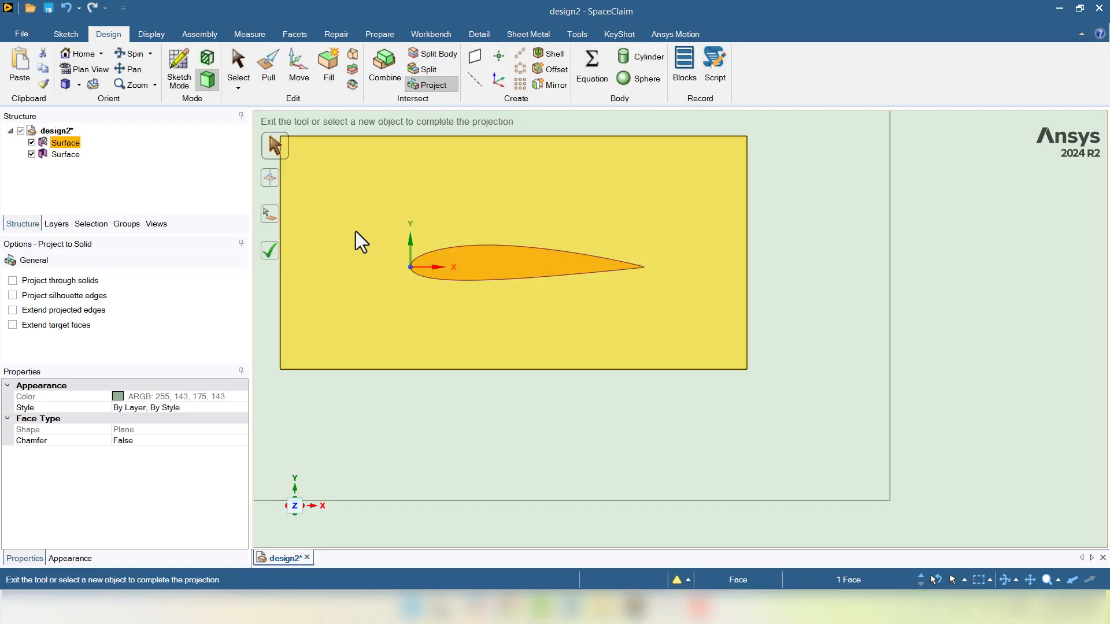
left_click(276, 212)
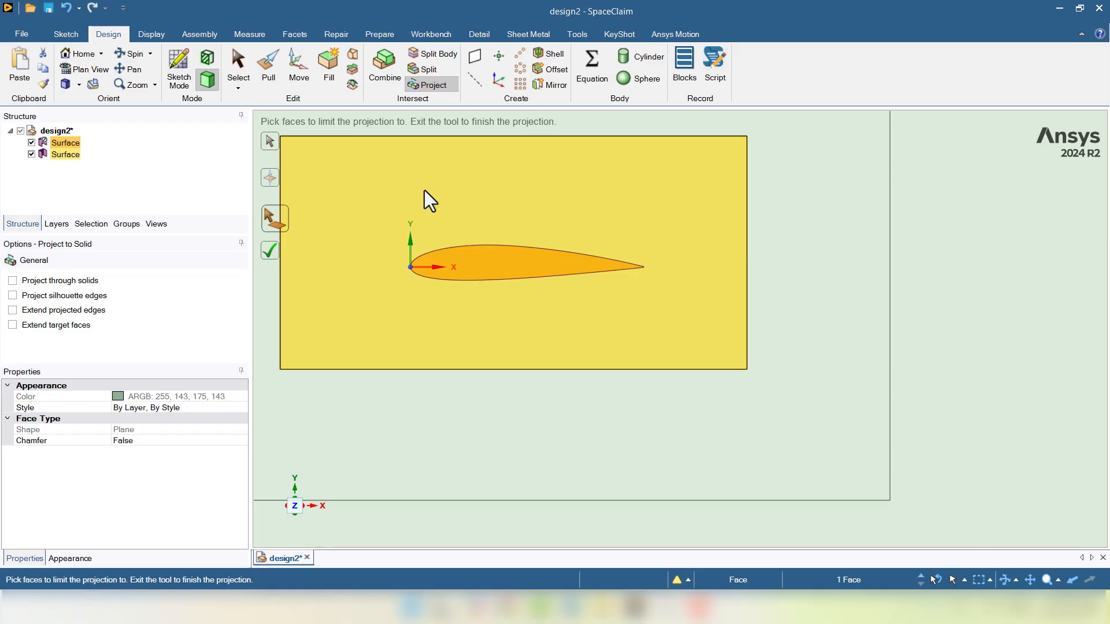
left_click(425, 190)
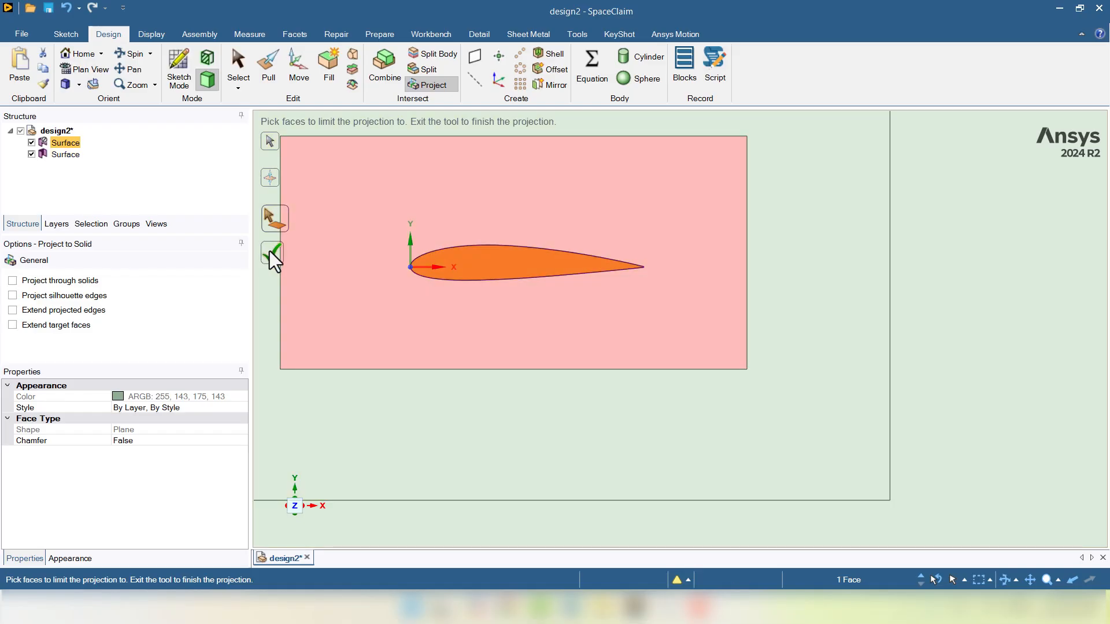
left_click(270, 252)
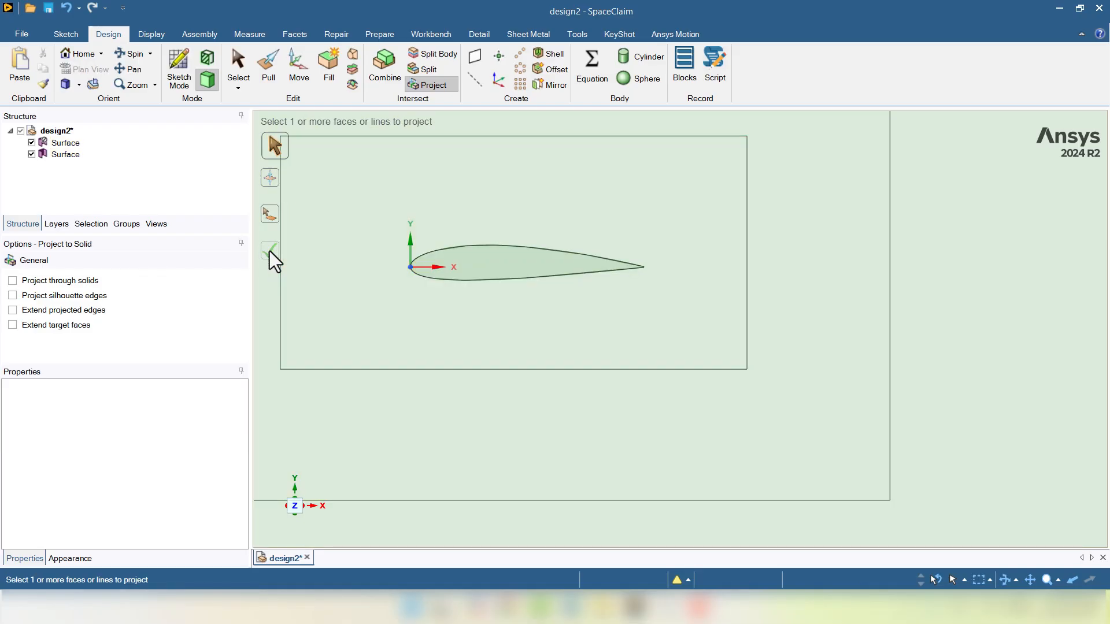
Hide the airfoil surface and remove the face inside the projected airfoil outline
left_click(147, 202)
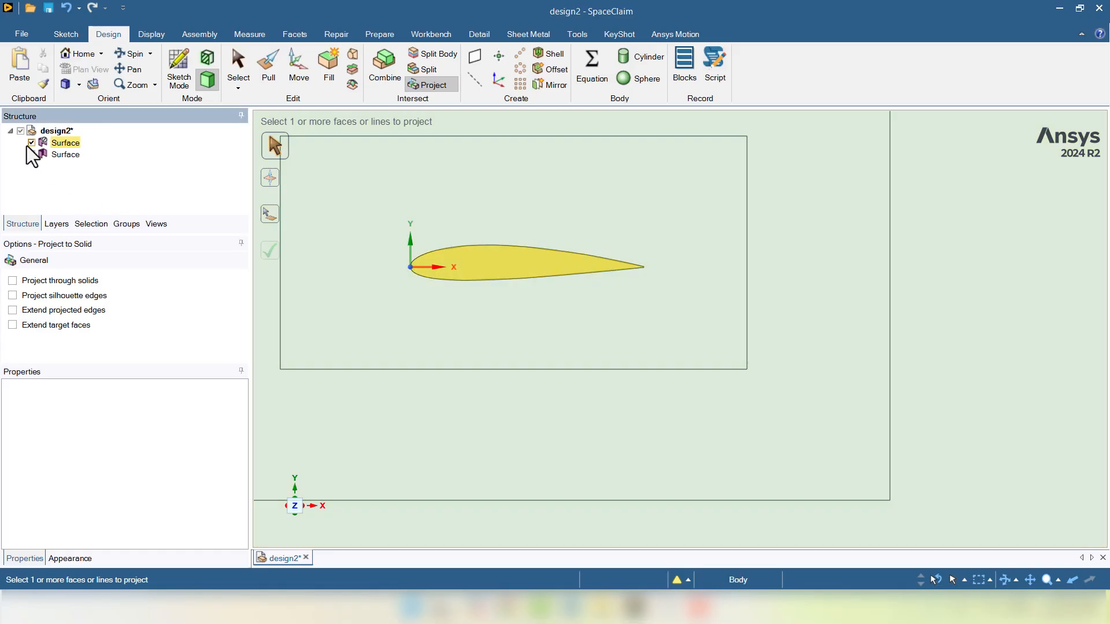
left_click(31, 142)
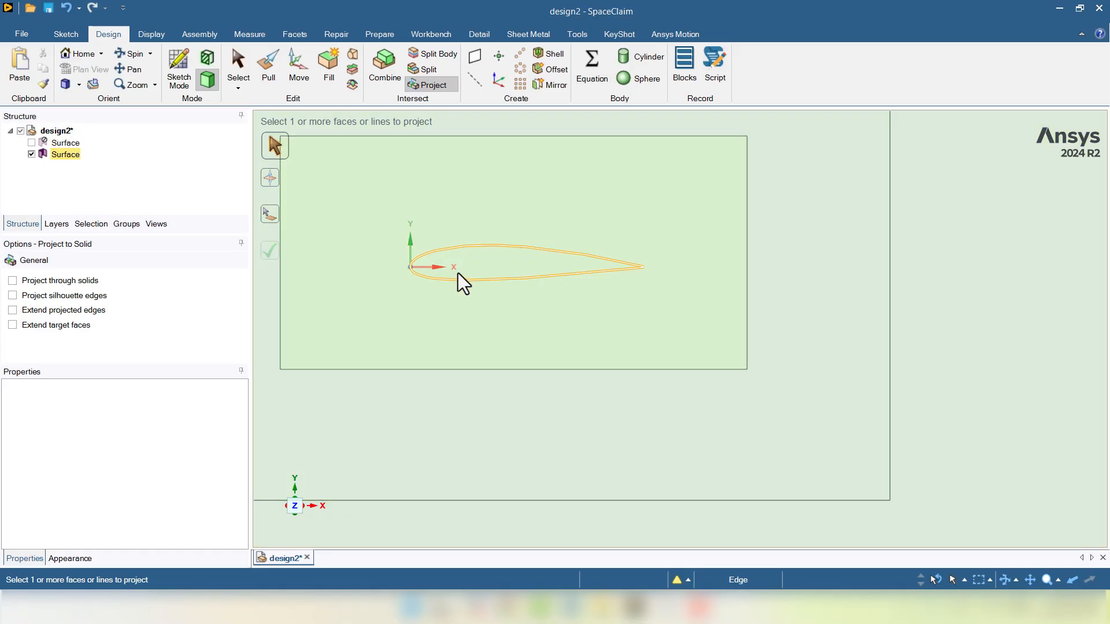
left_click(496, 274)
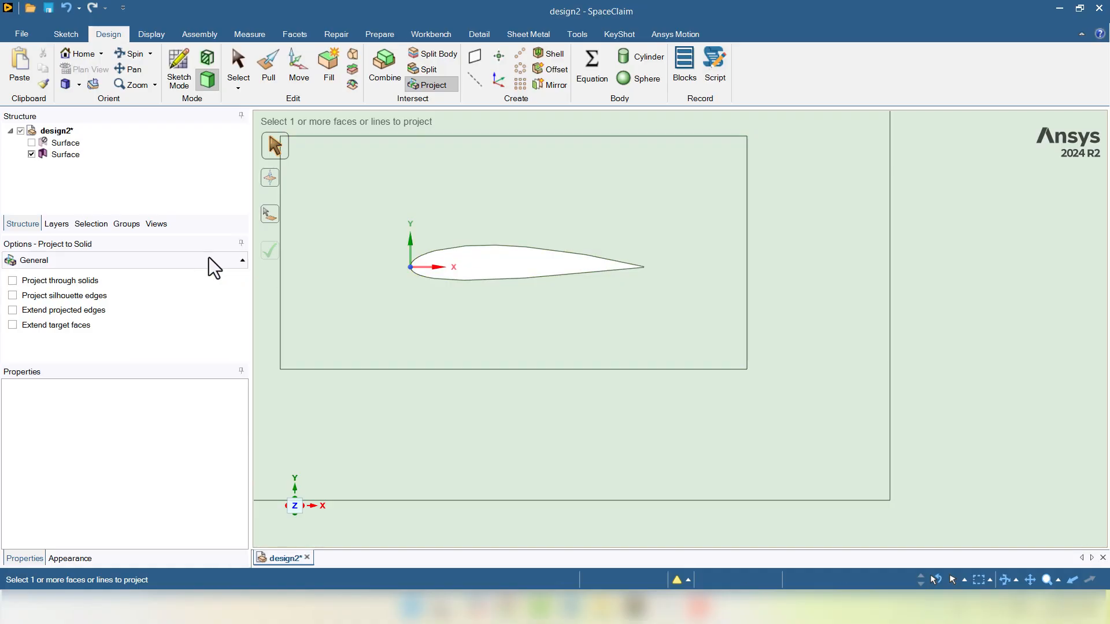
Create a named selection called "airfoil wall" from the edges of the new airfoil cutout
left_click(127, 224)
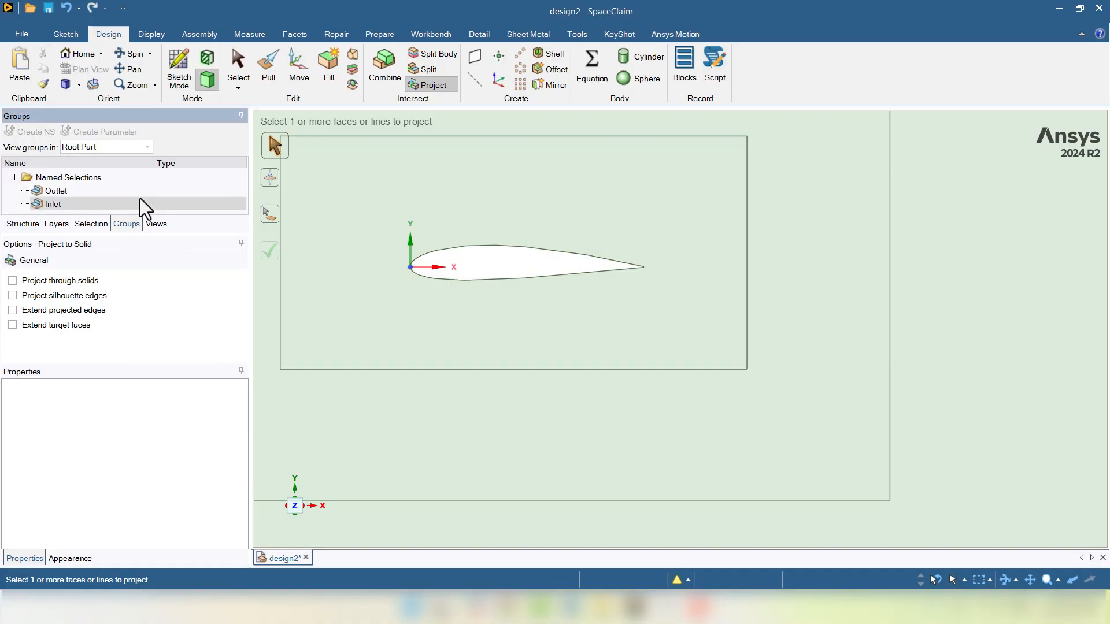
left_click(502, 248)
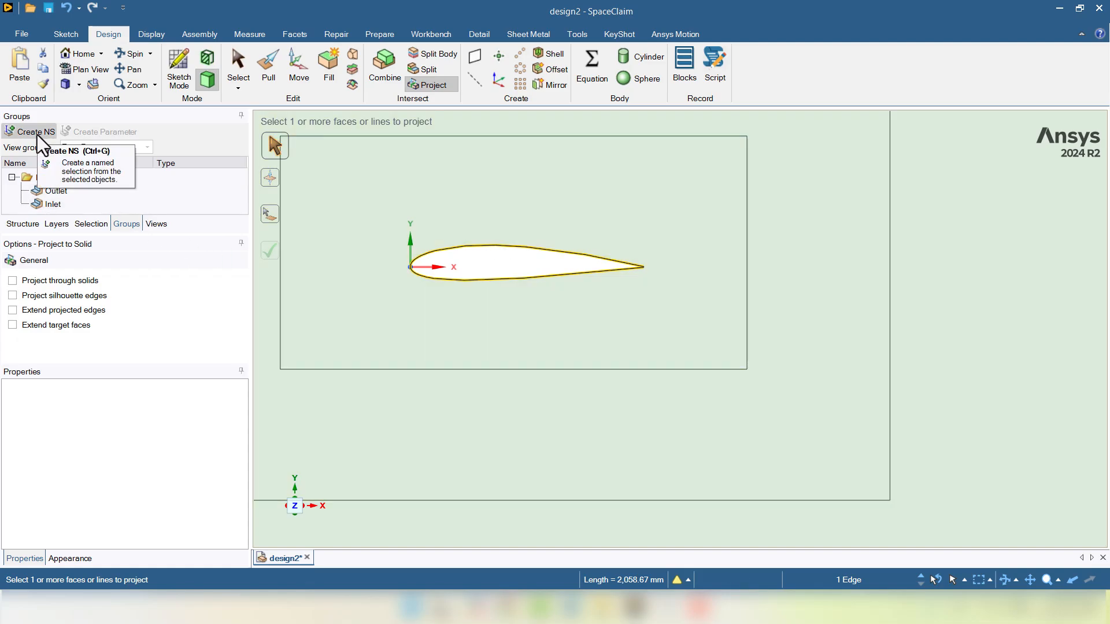
left_click(37, 134)
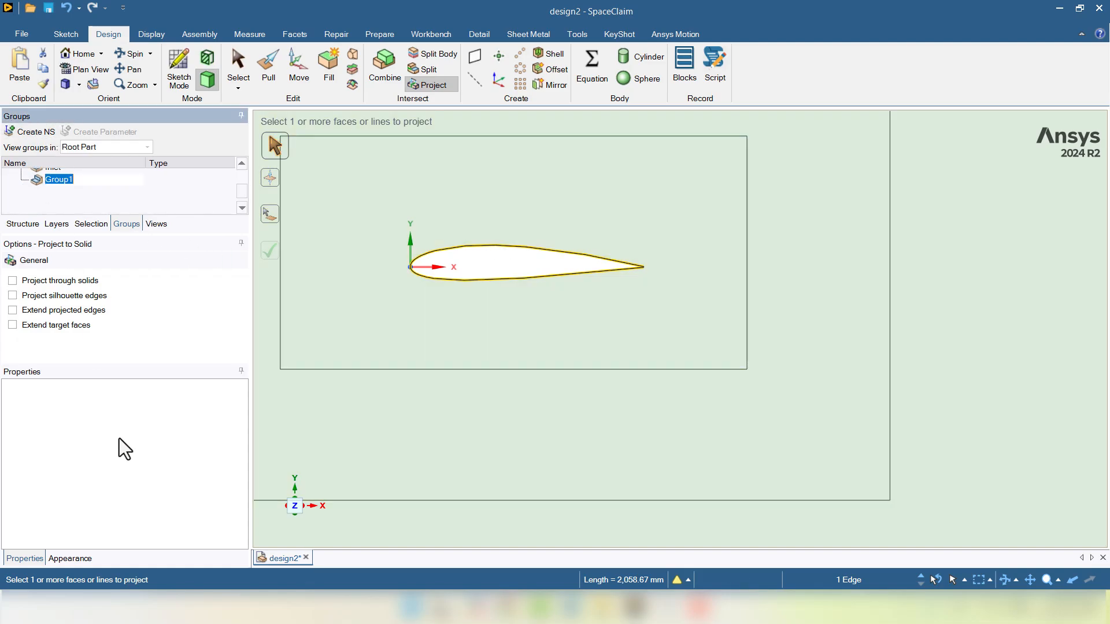
type("airfoil wall")
key("Return")
Close the SpaceClaim window and switch to Ansys Workbench
left_click(119, 439)
scroll(480, 356, "down", 3)
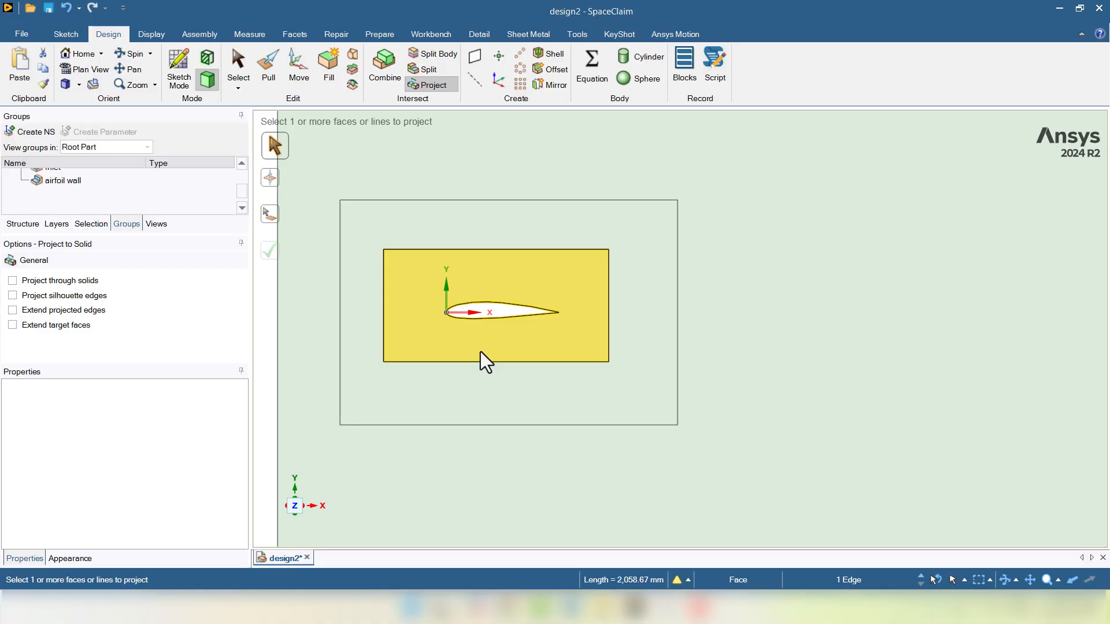
left_click(1103, 6)
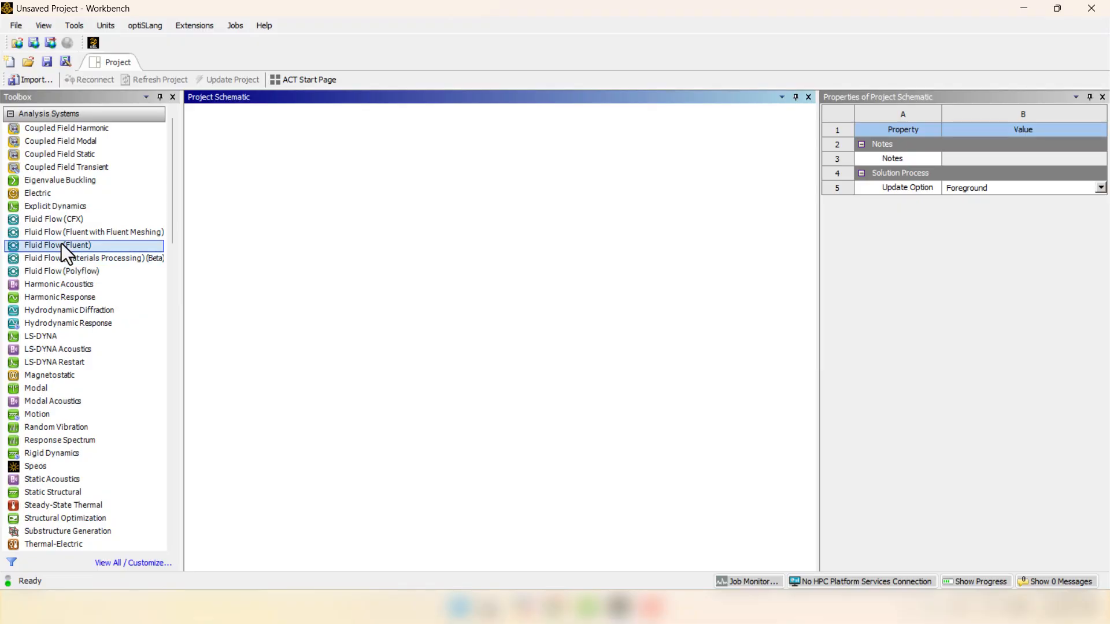
Add a Fluid Flow (Fluent) system to the project and set its geometry analysis type to 2D
left_click_drag(61, 244, 383, 277)
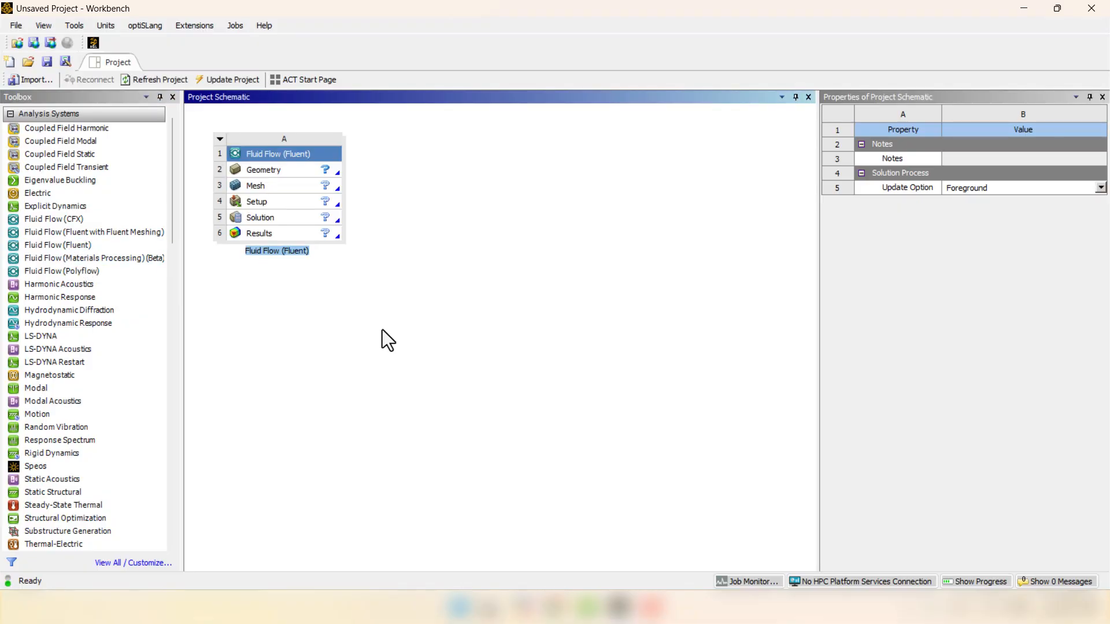
left_click(300, 172)
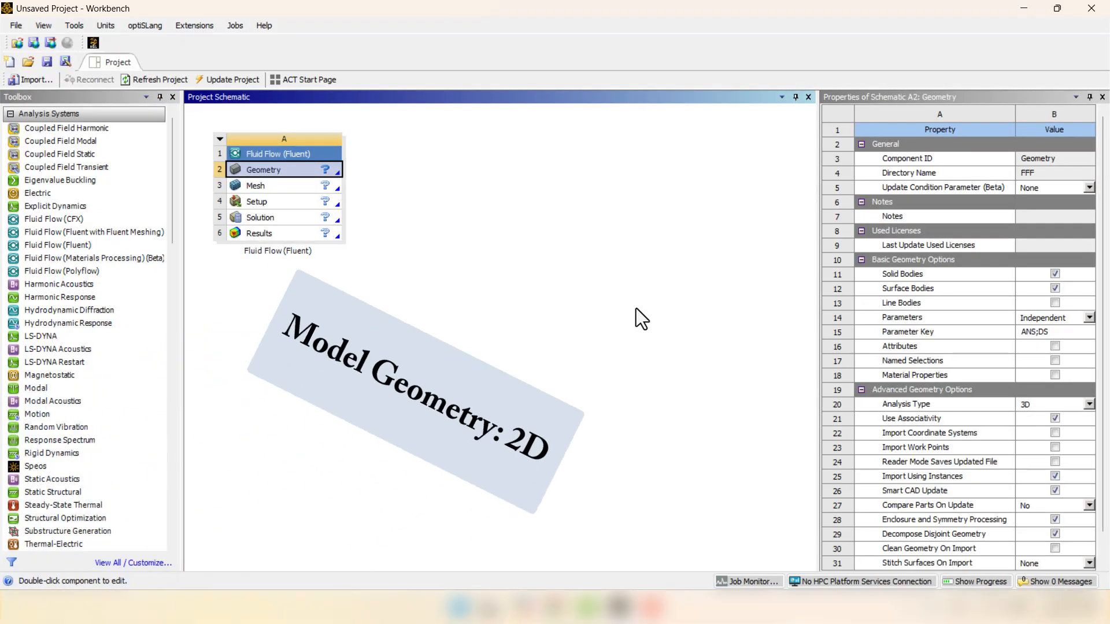
left_click(1090, 404)
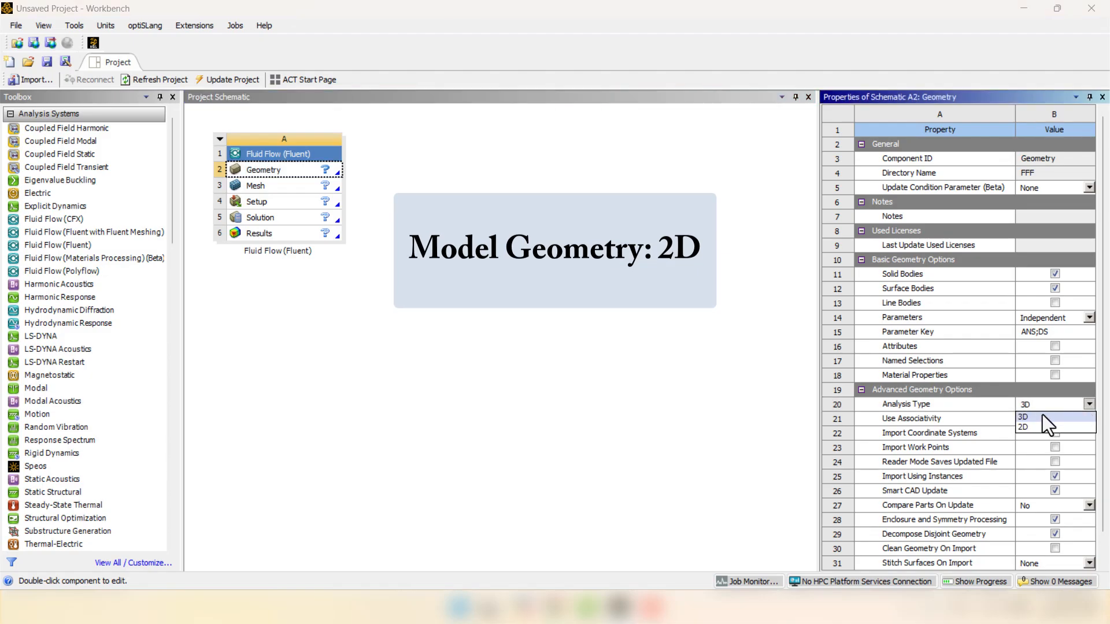
left_click(1029, 426)
left_click(512, 276)
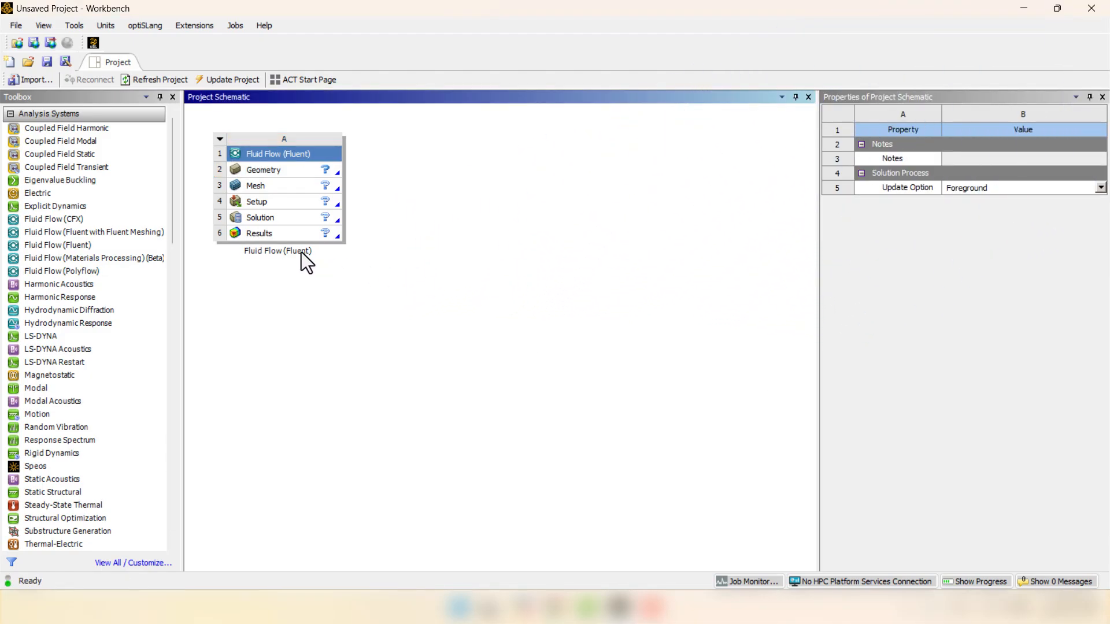
Import the saved airfoil domain geometry file from the Desktop into the Fluent system's Geometry cell
left_click(274, 171)
right_click(274, 171)
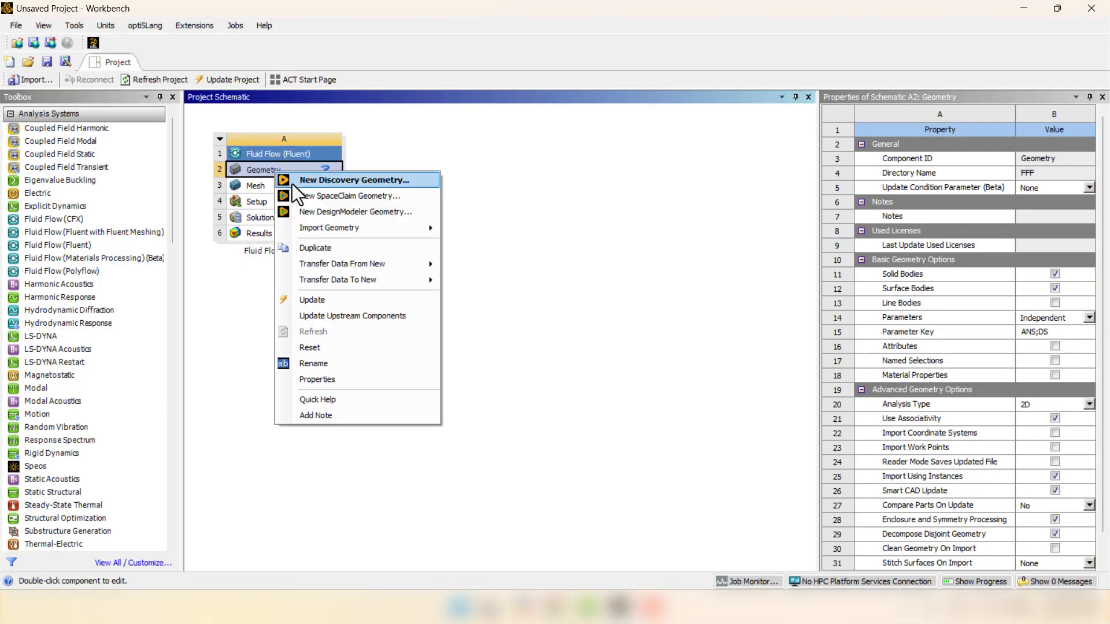
mouse_move(338, 232)
left_click(477, 231)
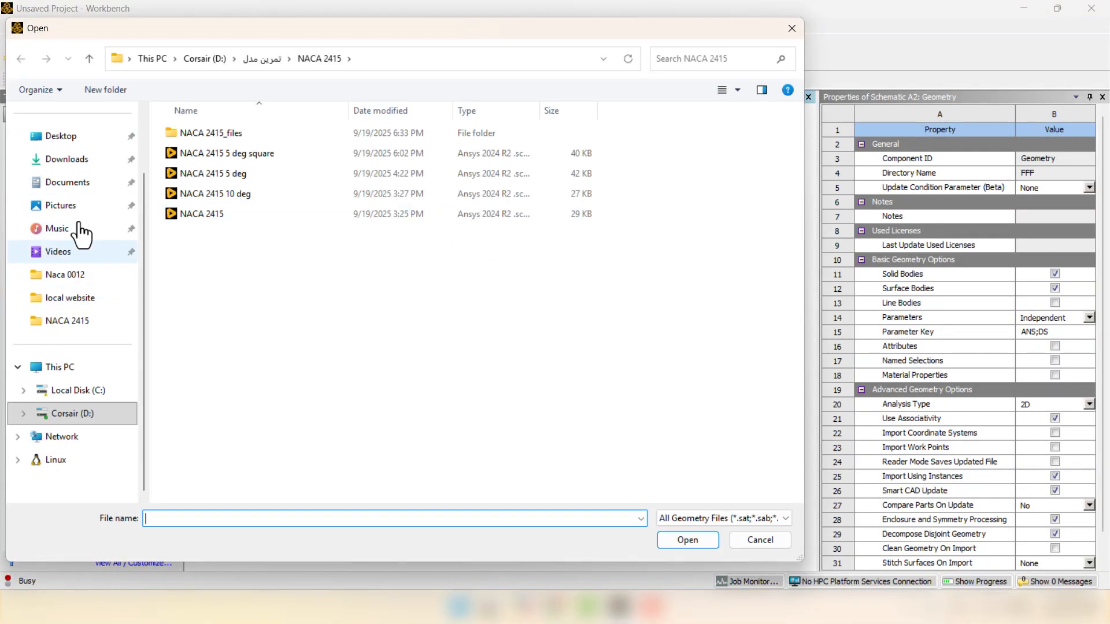
left_click(53, 139)
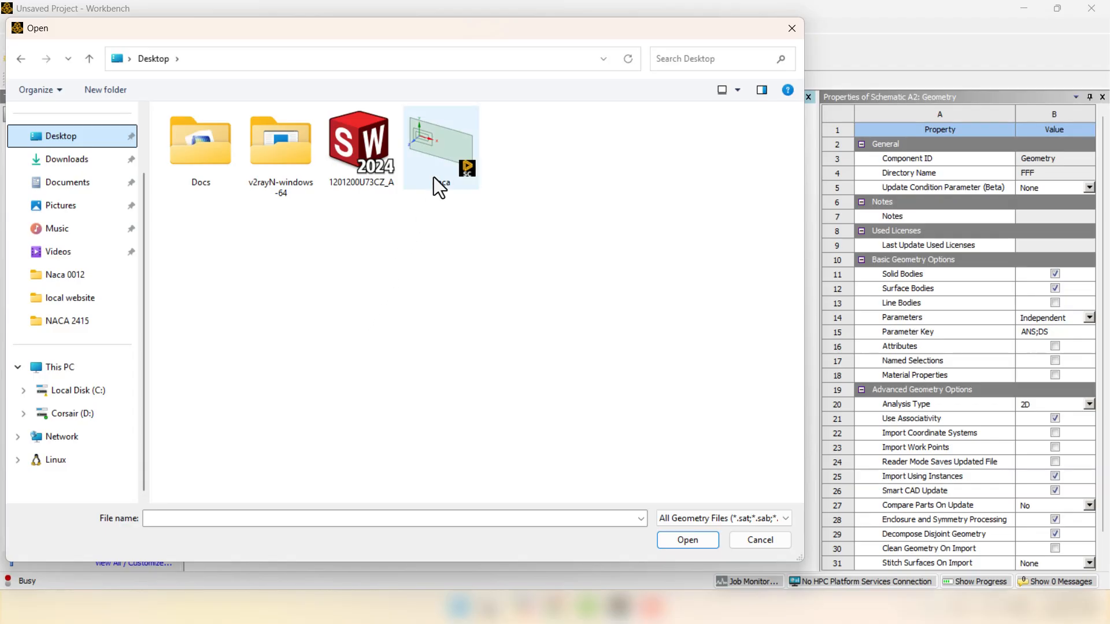
double_click(434, 177)
left_click(424, 339)
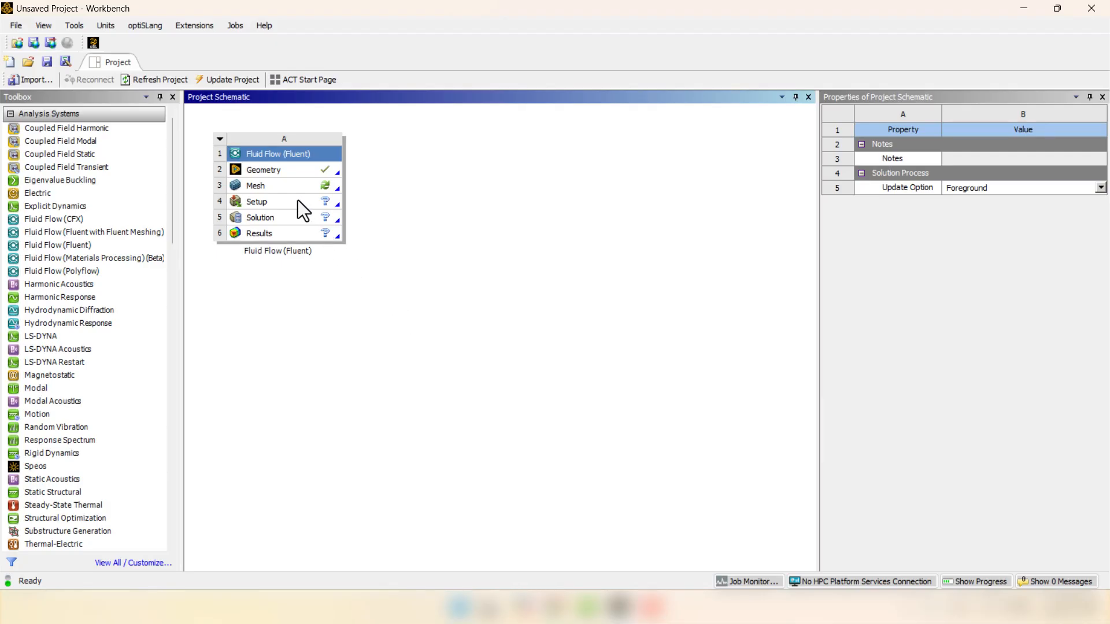
Open the Fluent system's mesh in Ansys Meshing and generate the mesh with default settings
double_click(288, 187)
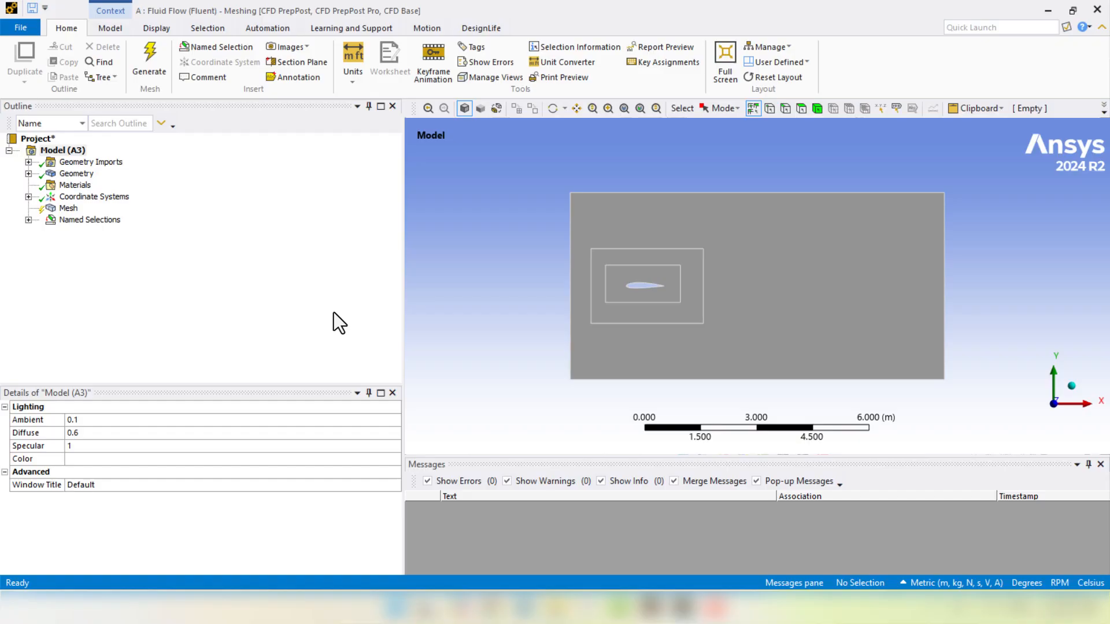
right_click(68, 209)
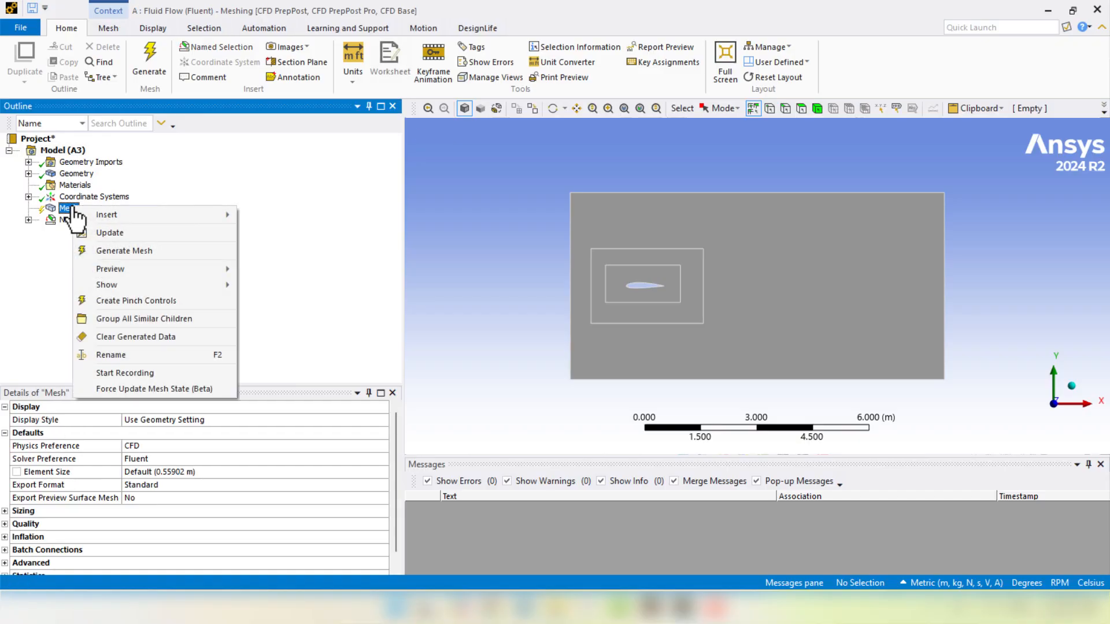
left_click(110, 249)
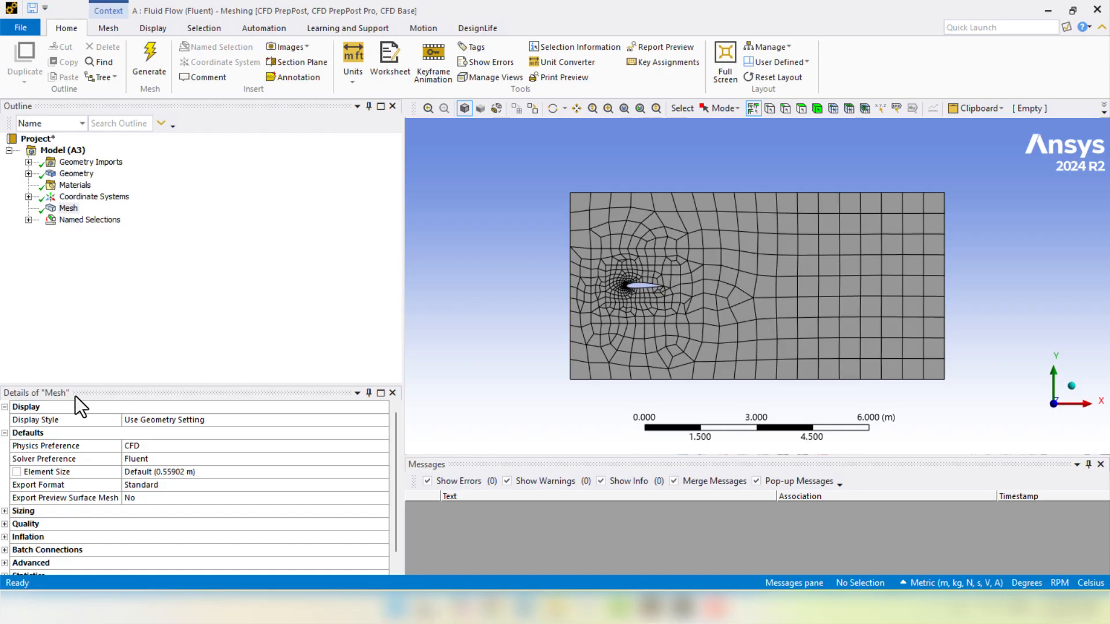
Set the global mesh element size to 0.3 m and update the mesh
left_click(177, 472)
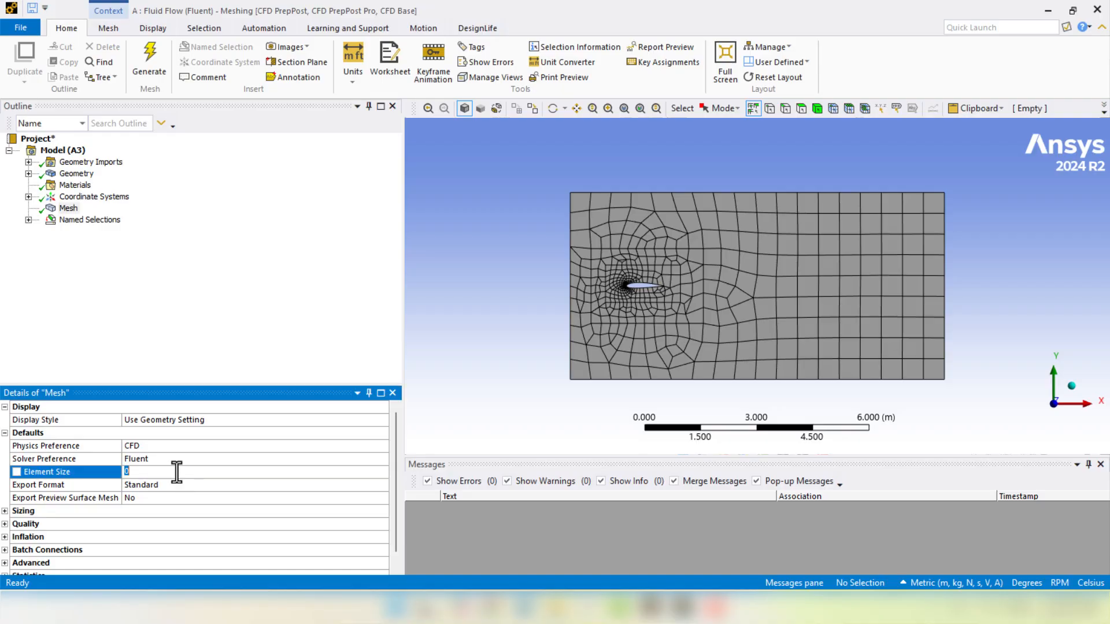
type("0.3")
key("Return")
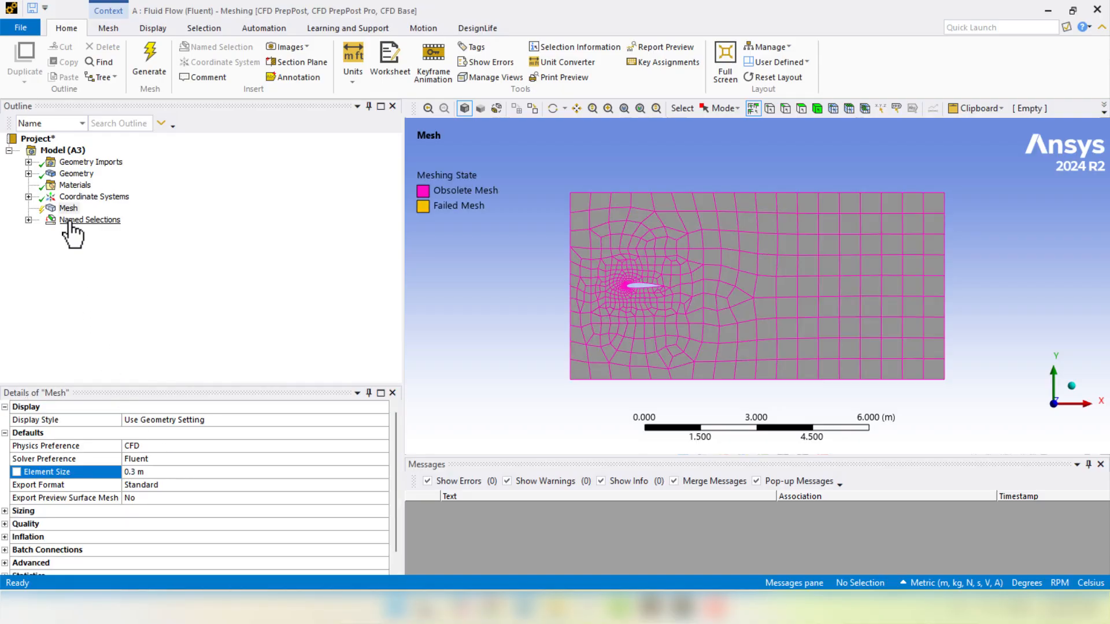
right_click(67, 210)
left_click(88, 235)
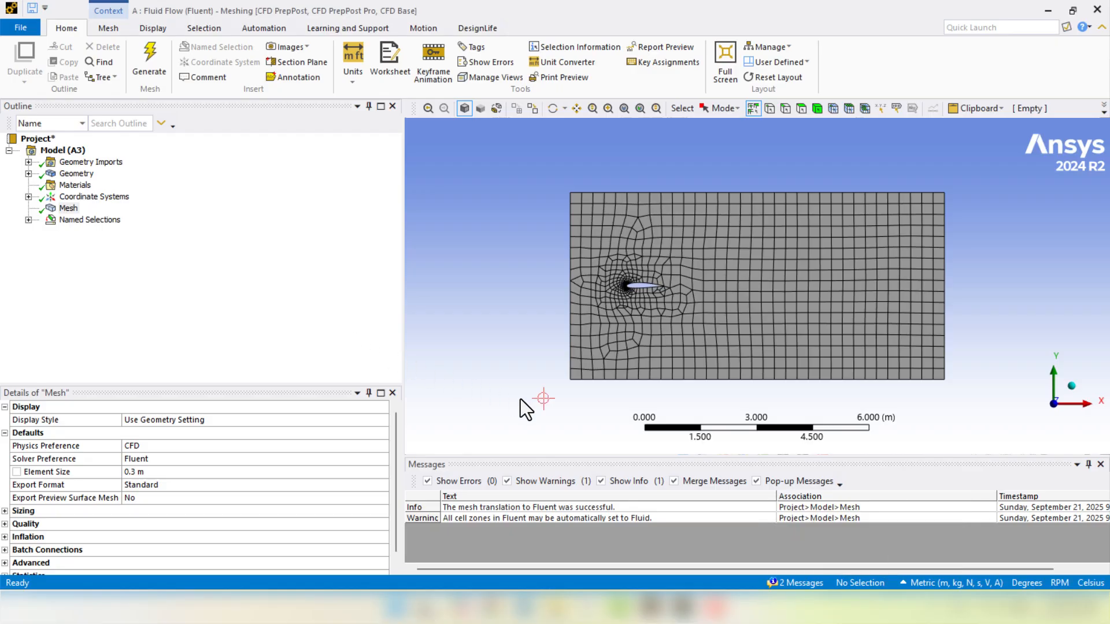
Set the global mesh element size to 0.2 m
left_click(169, 471)
type("0.2")
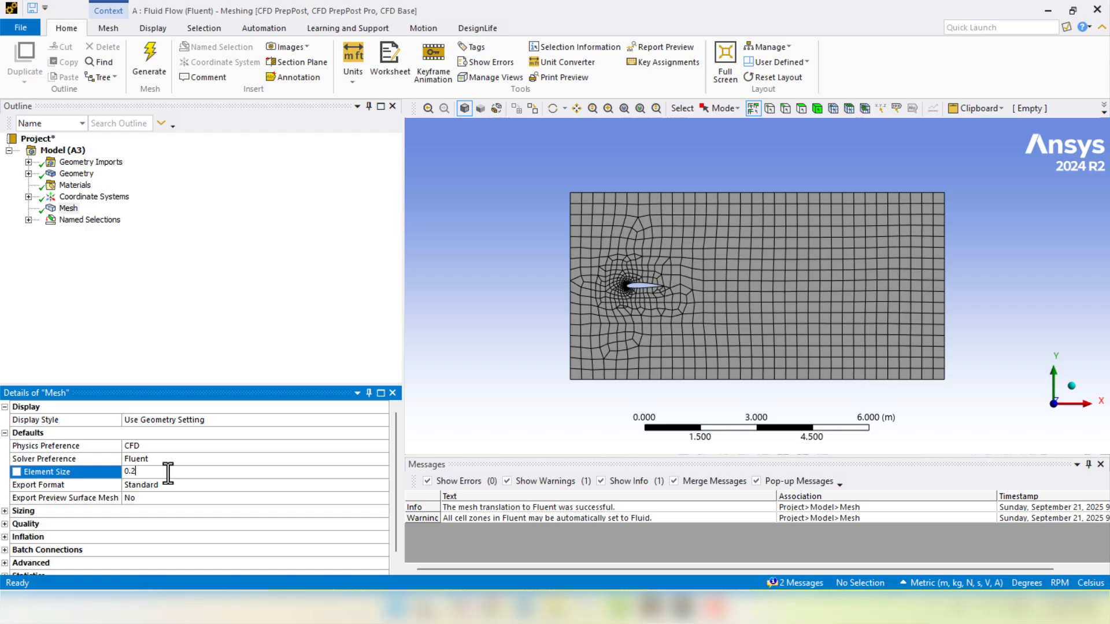
key("Return")
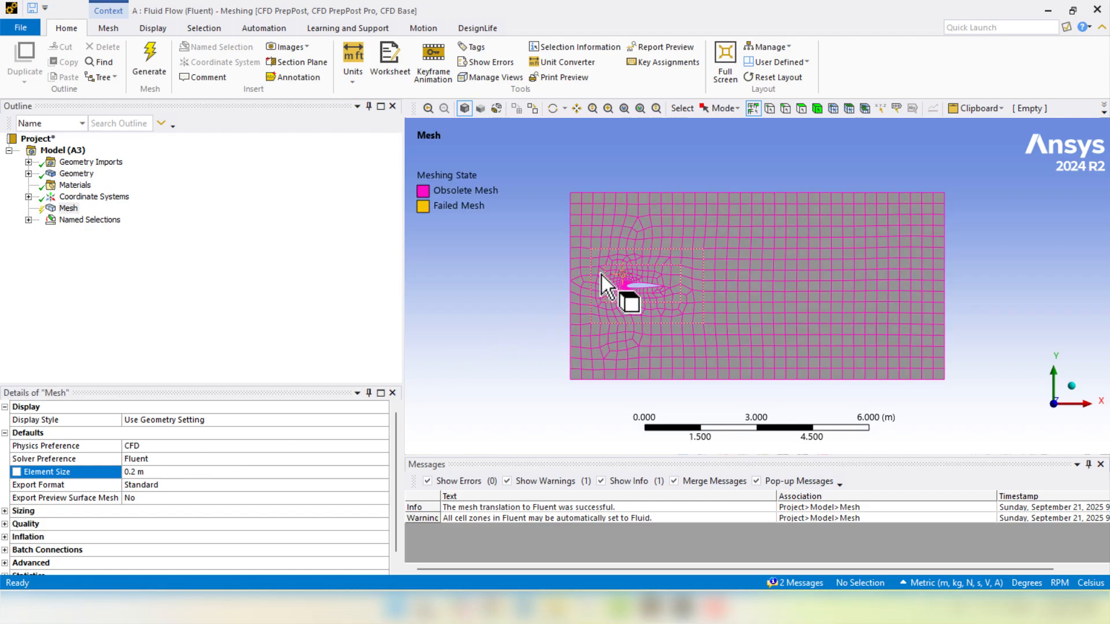
Add a face sizing with 0.05 m elements to the region between the two nested rectangles and regenerate the mesh
left_click(626, 255)
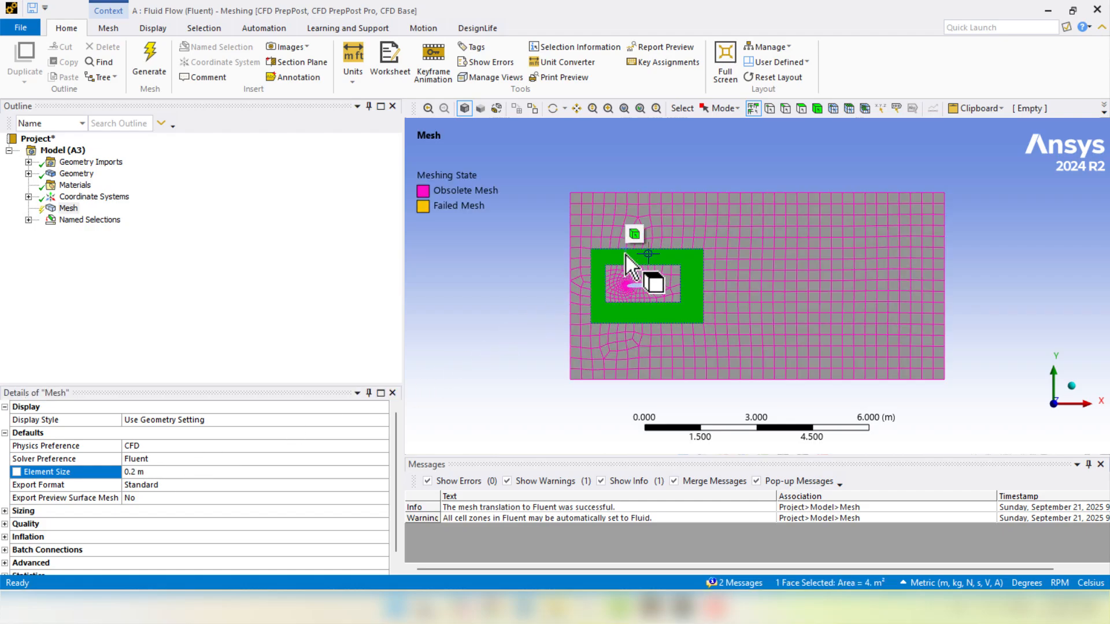
left_click(522, 286)
right_click(63, 210)
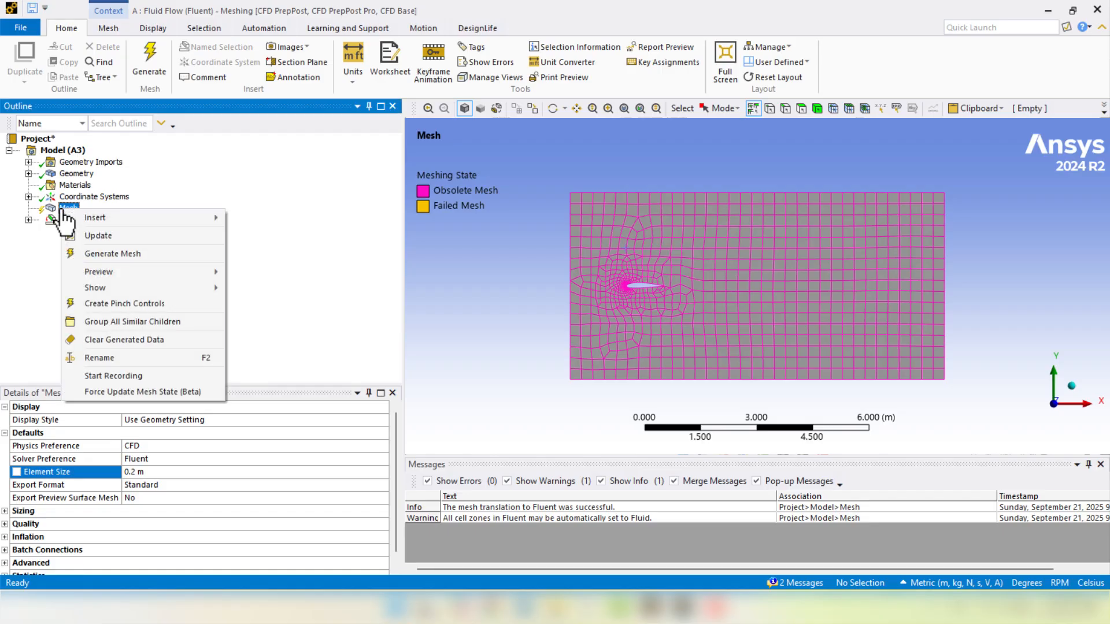
mouse_move(69, 216)
left_click(259, 212)
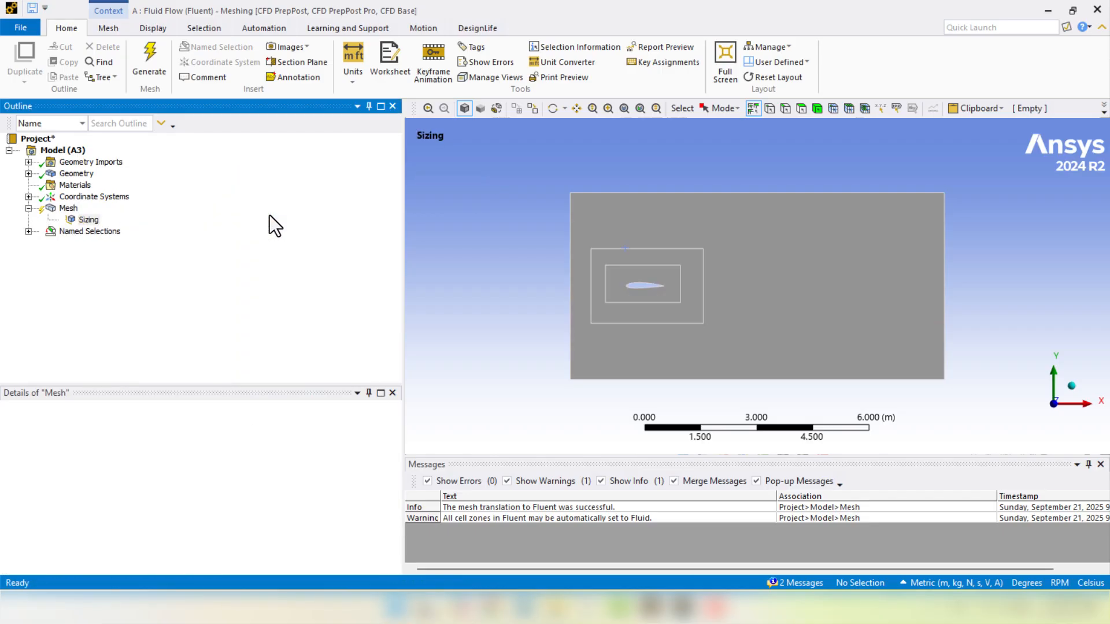
left_click(597, 261)
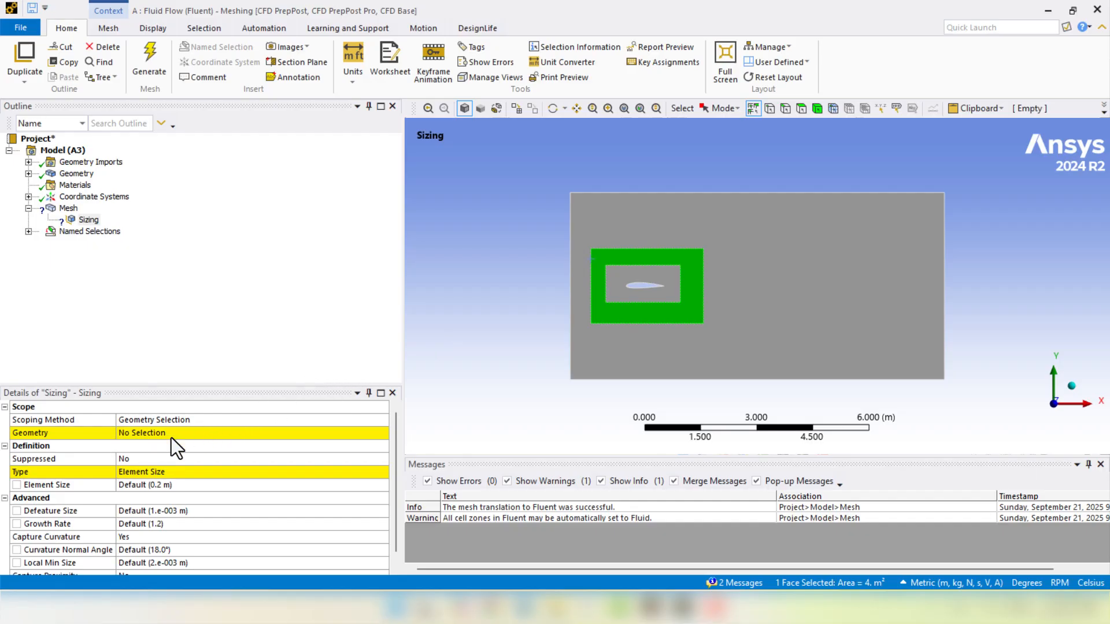
left_click(139, 434)
left_click(142, 435)
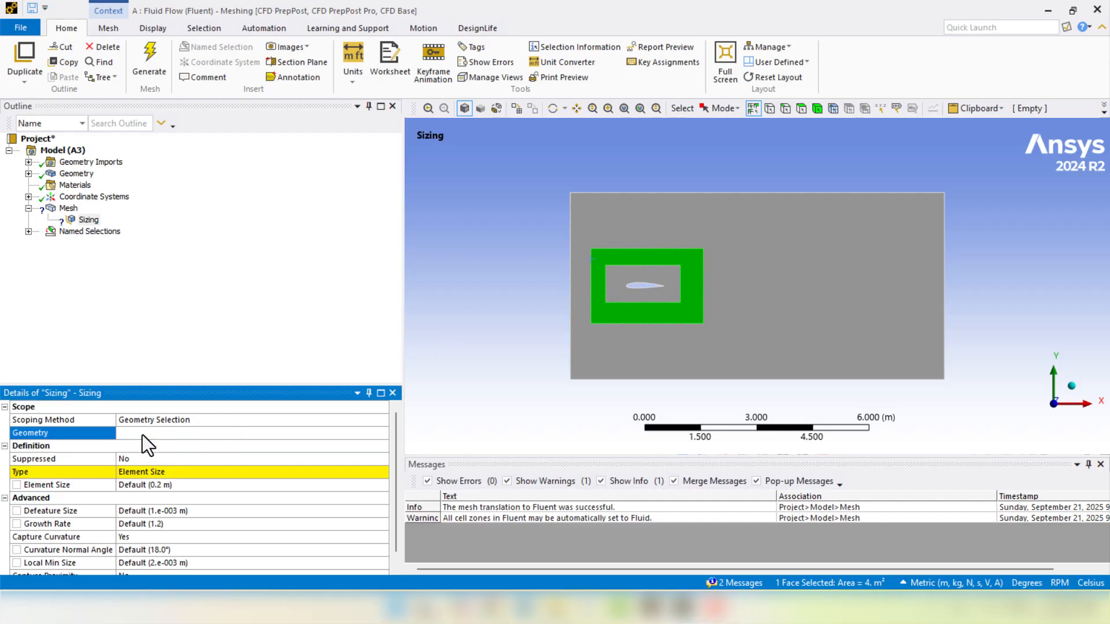
left_click(151, 487)
type("0.0")
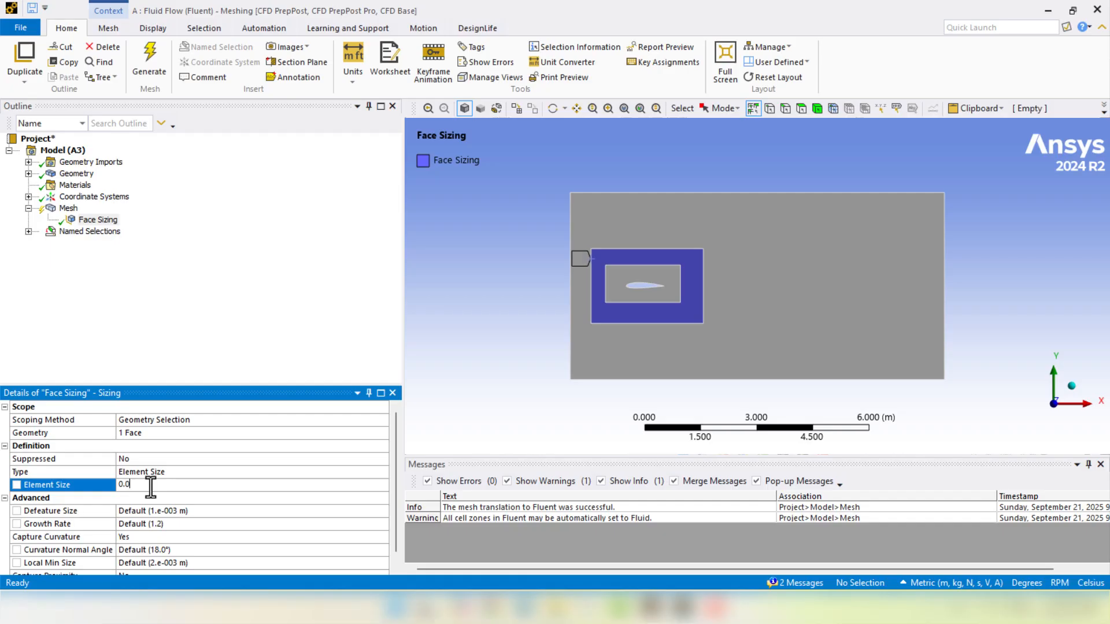
type("5")
key("Return")
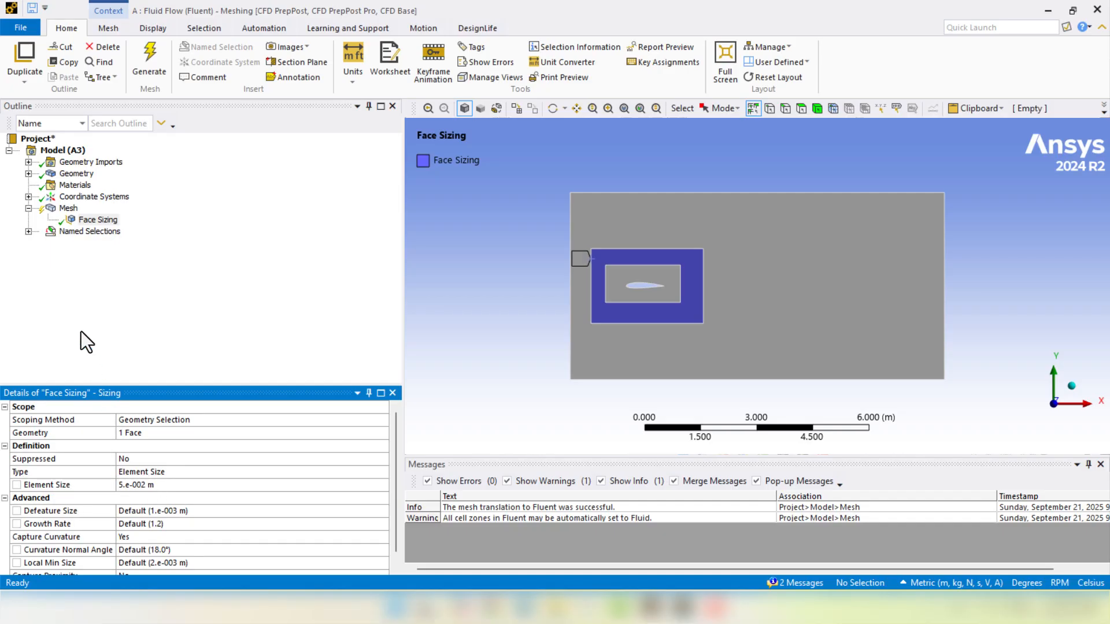
right_click(65, 211)
left_click(82, 251)
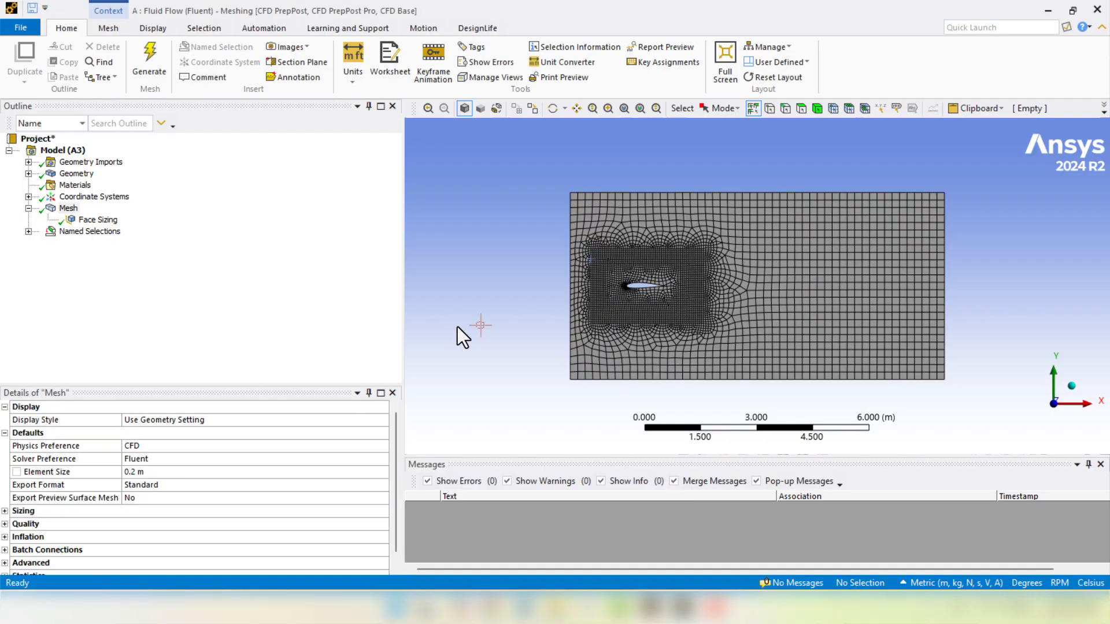
Add a face sizing with 0.01 m elements to the innermost rectangle around the airfoil and update the mesh
scroll(567, 298, "up", 3)
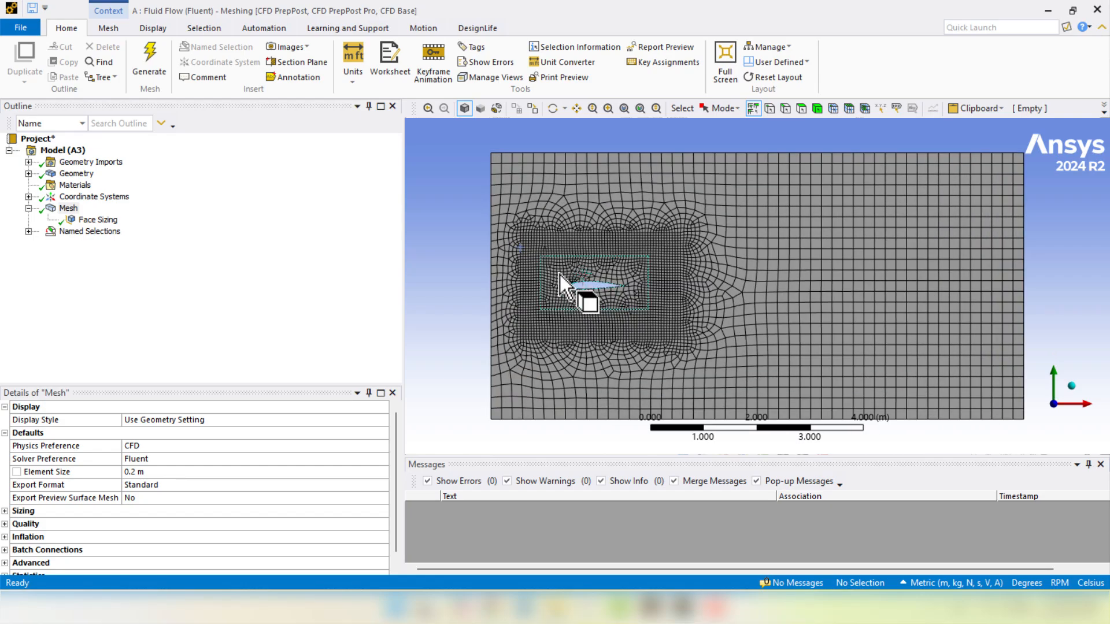
left_click(560, 274)
right_click(70, 207)
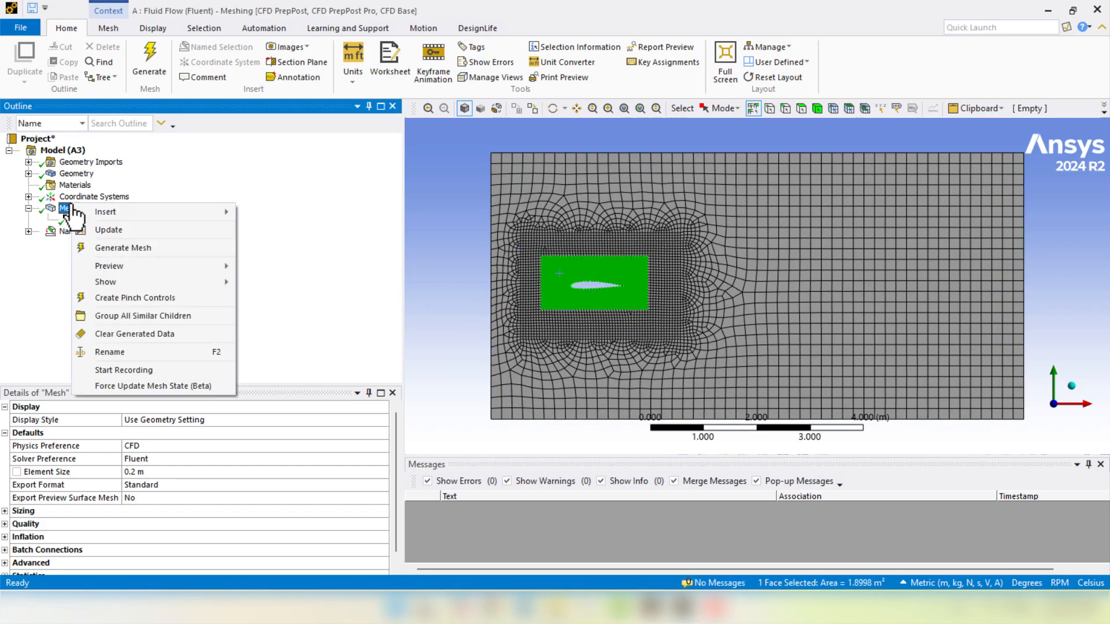
mouse_move(210, 215)
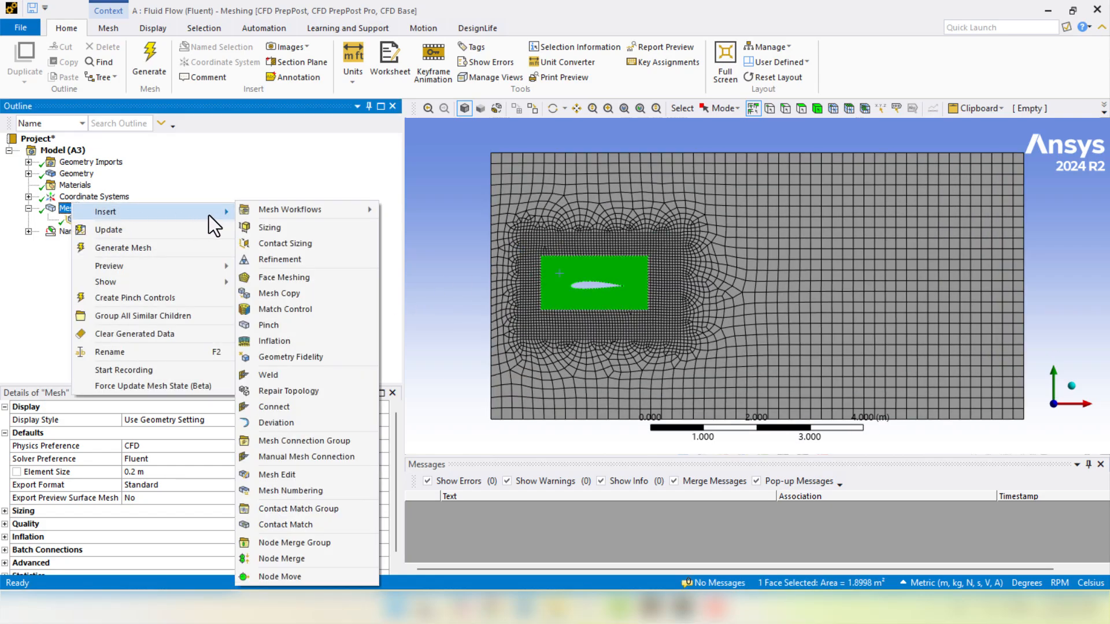
left_click(296, 229)
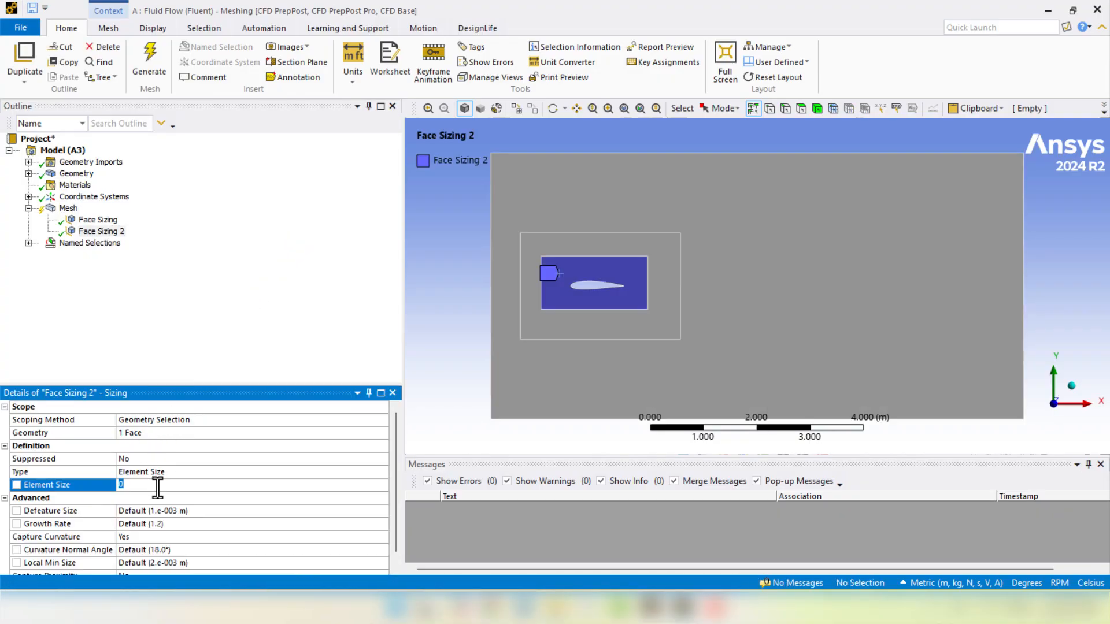
type("0.01")
key("Return")
right_click(68, 208)
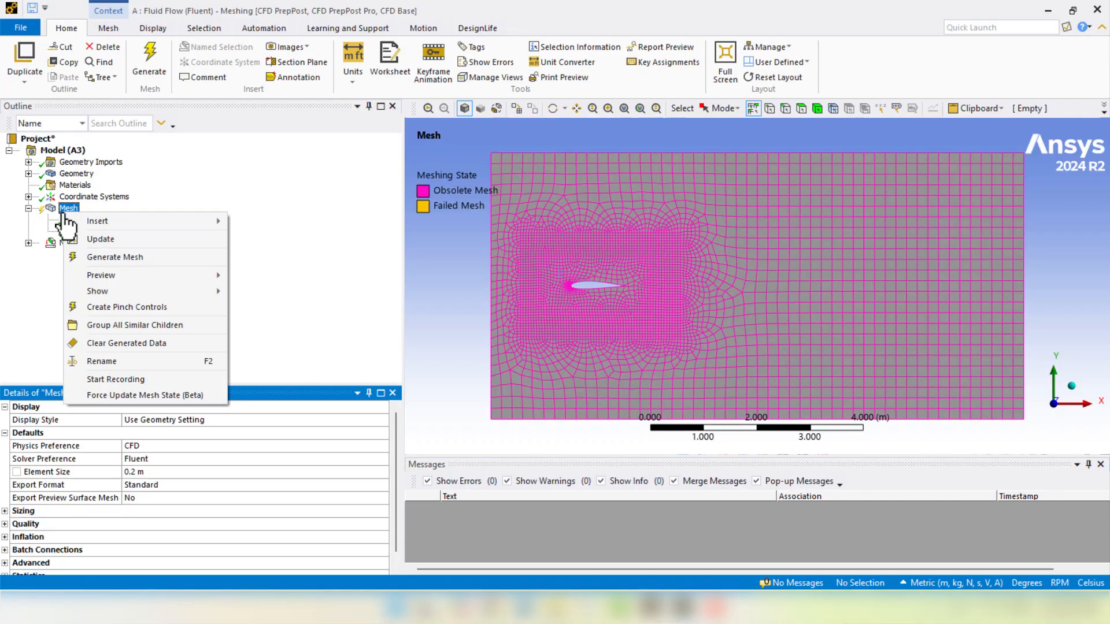
left_click(103, 239)
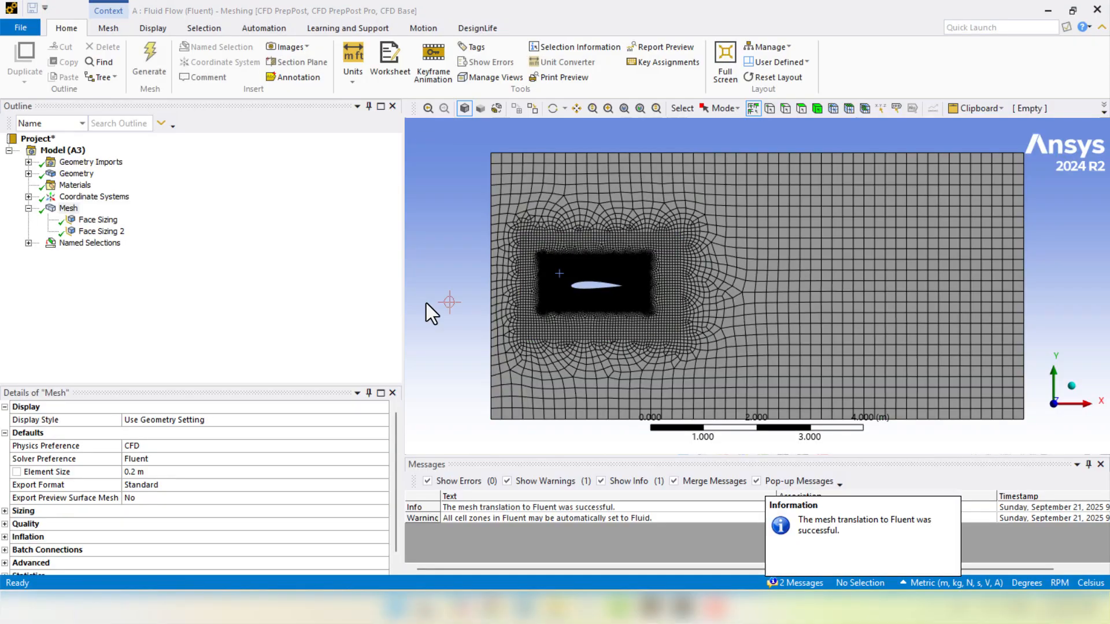
left_click(807, 534)
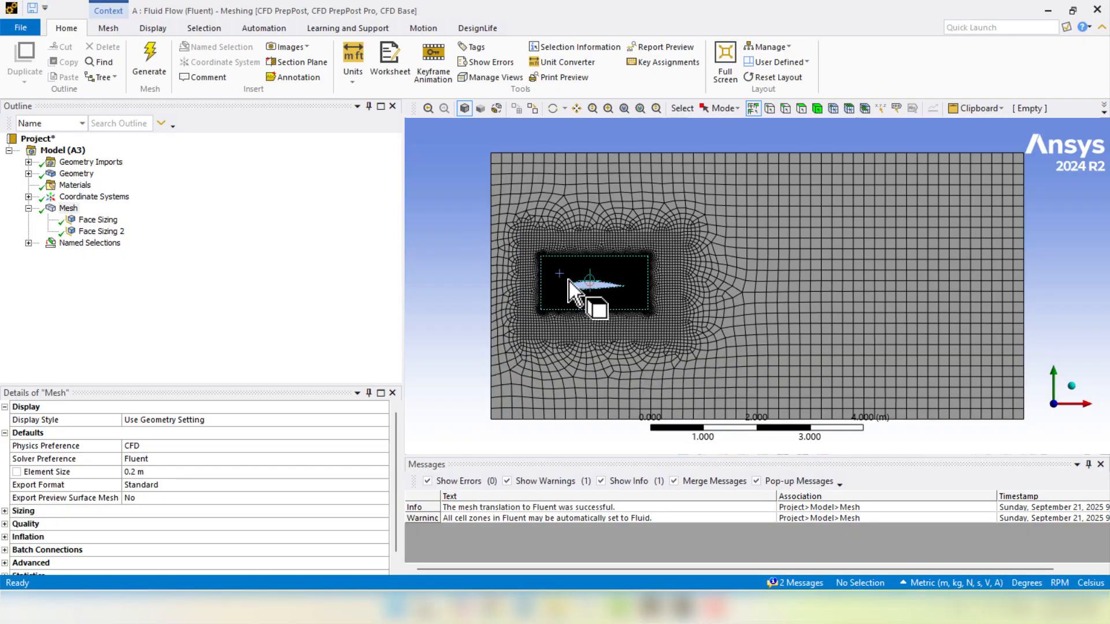
Add an edge sizing to the airfoil outline with an element size of 0.006 m
scroll(572, 281, "up", 8)
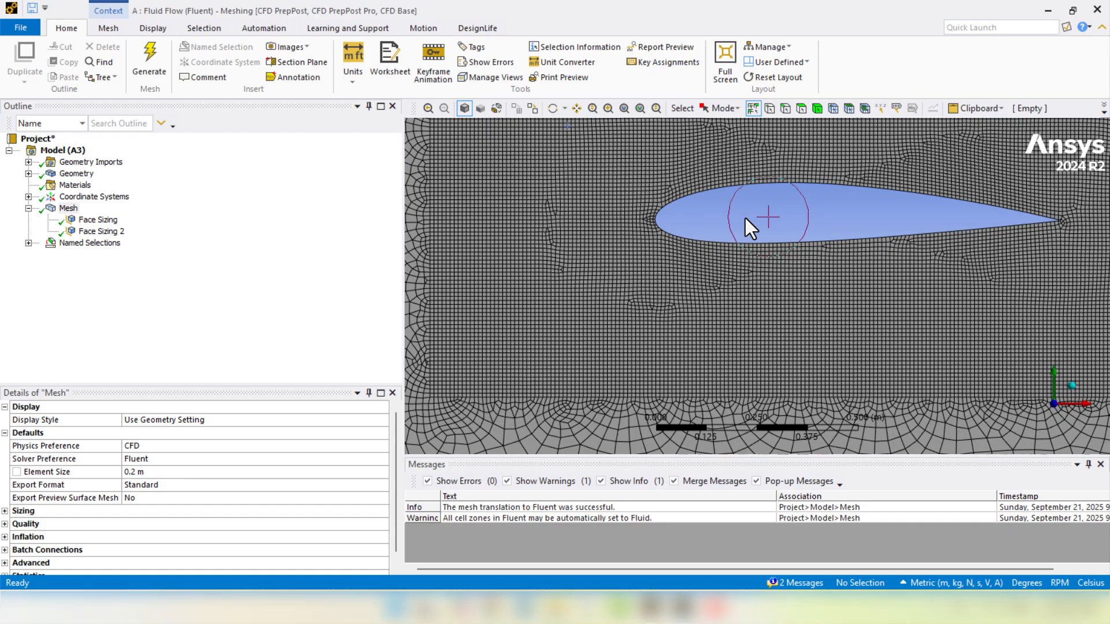
left_click(716, 192)
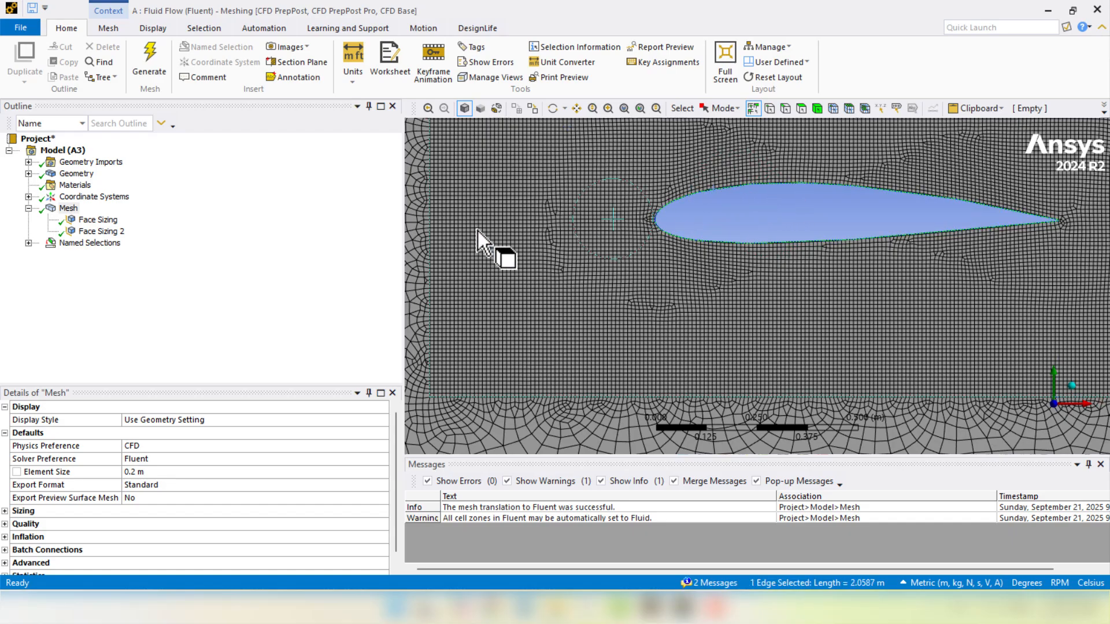
right_click(78, 210)
mouse_move(103, 217)
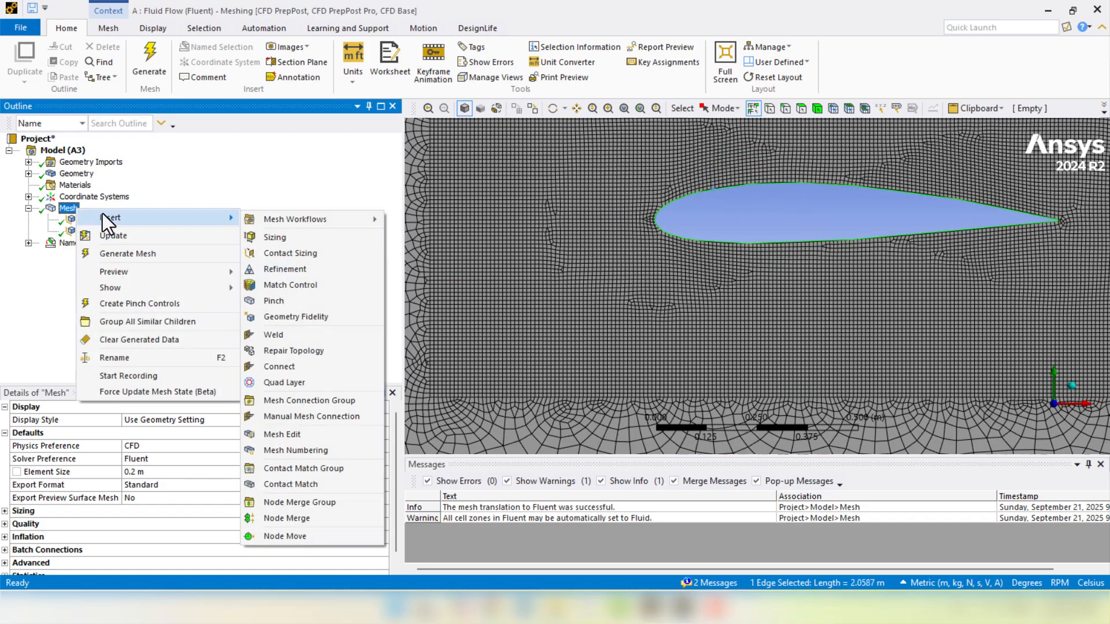
left_click(280, 234)
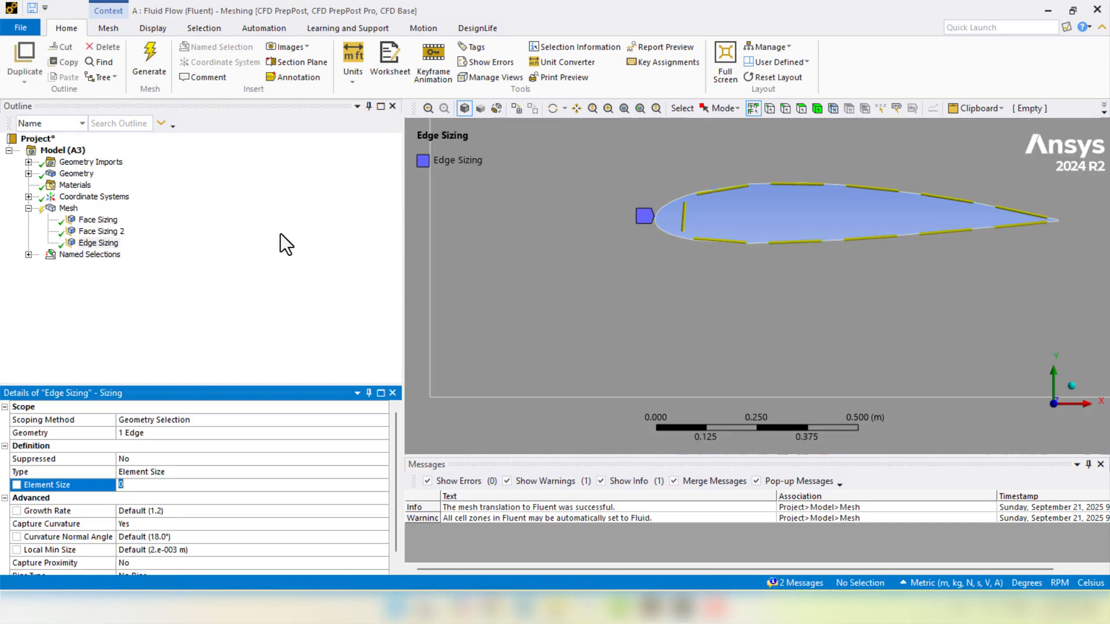
type("0.005")
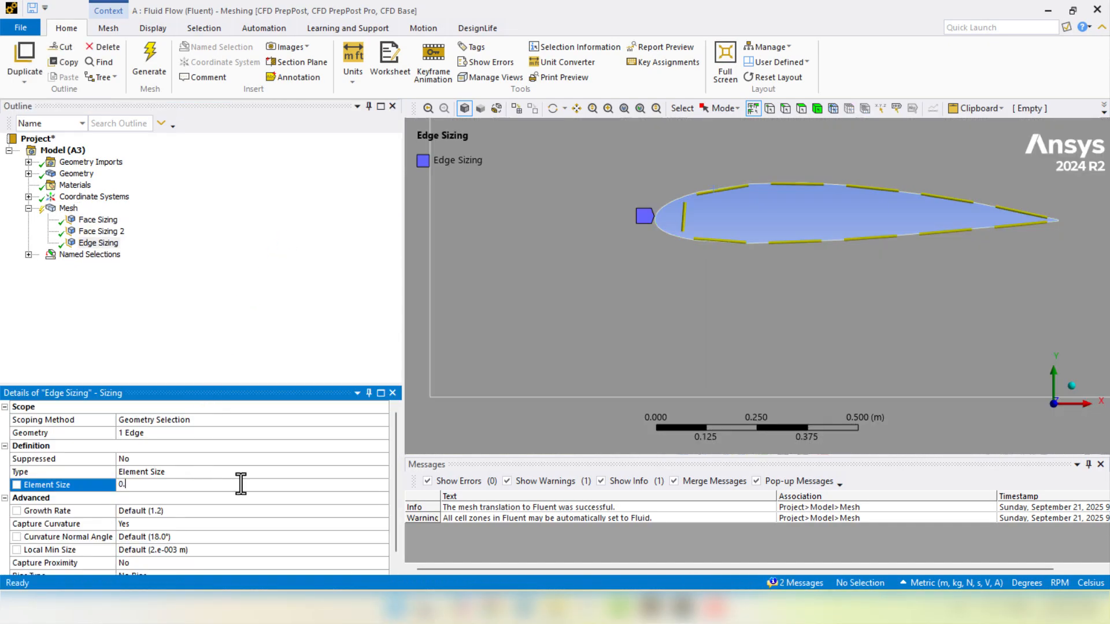
key("Return")
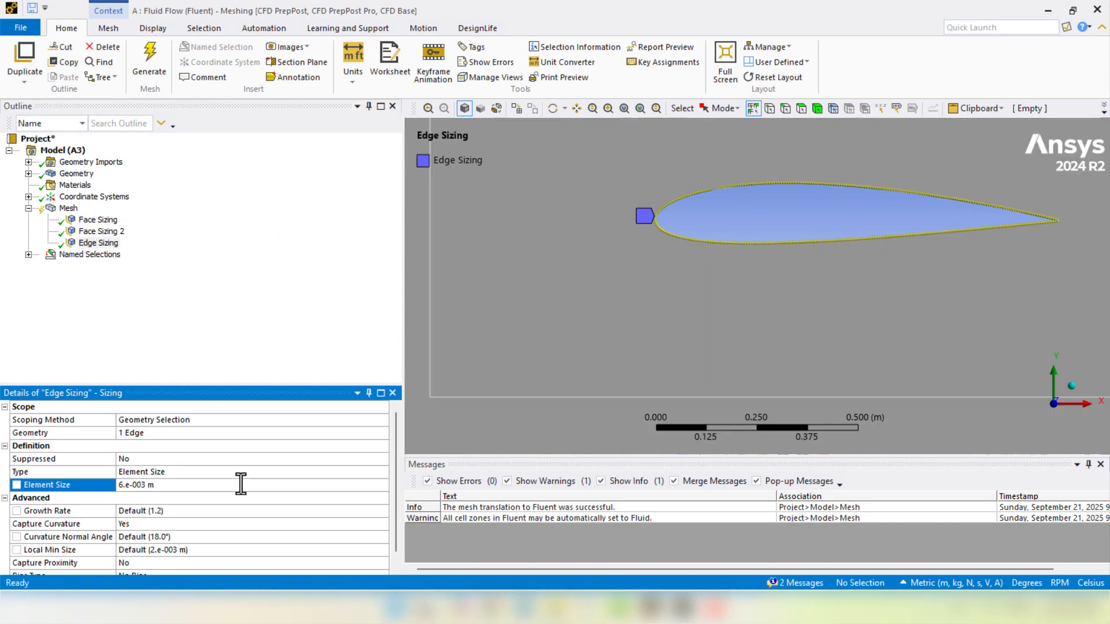
Set the airfoil edge sizing's behavior to Hard and update the mesh
left_click(140, 525)
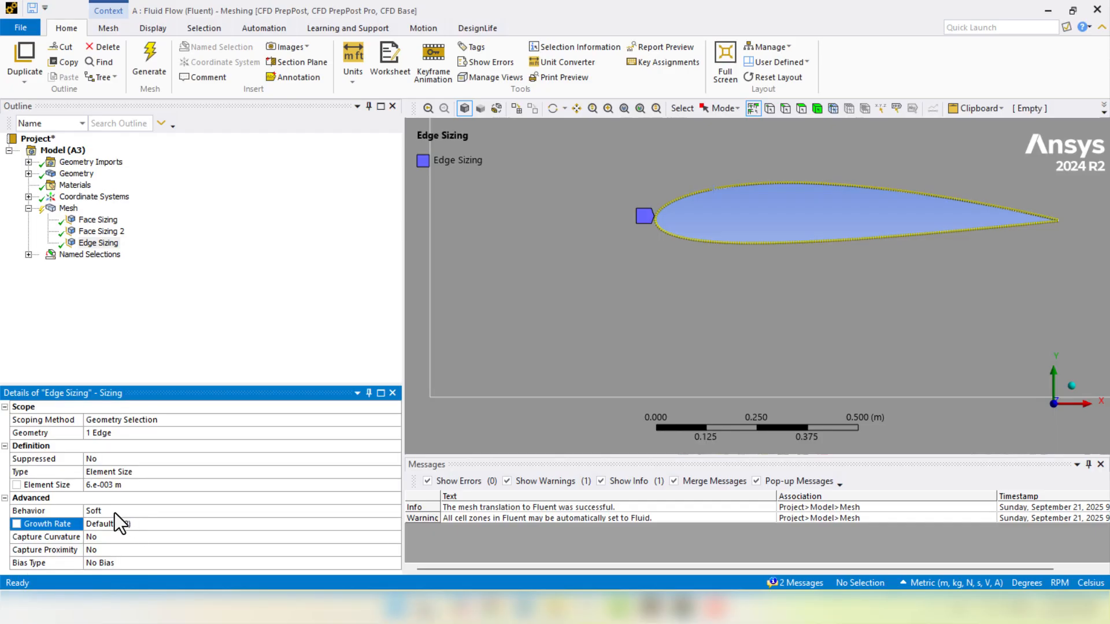
left_click(114, 512)
left_click(394, 511)
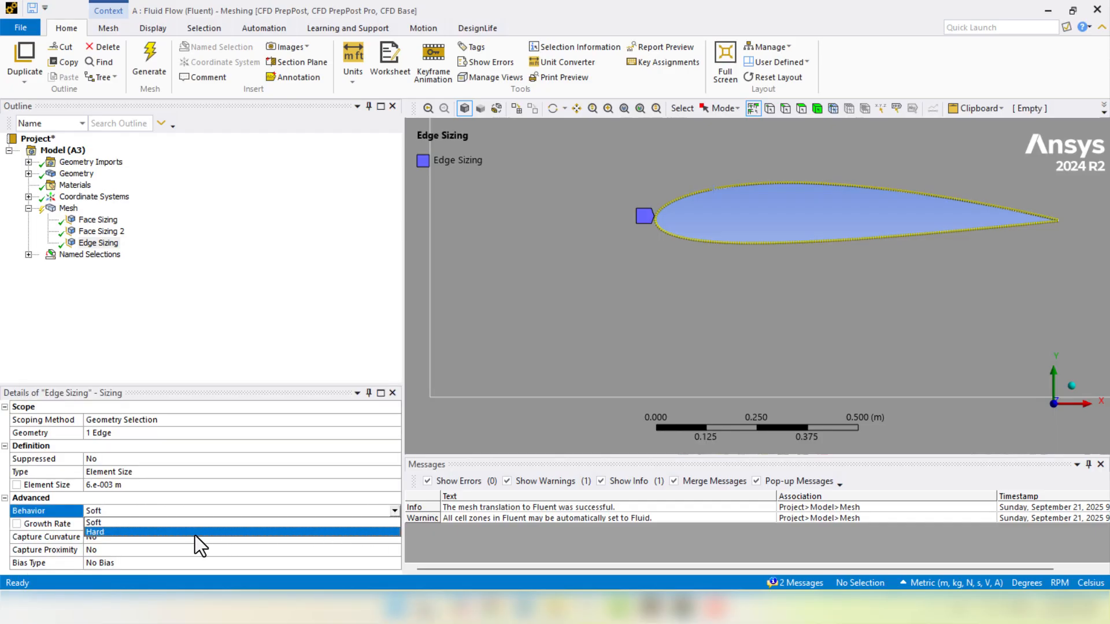
left_click(143, 530)
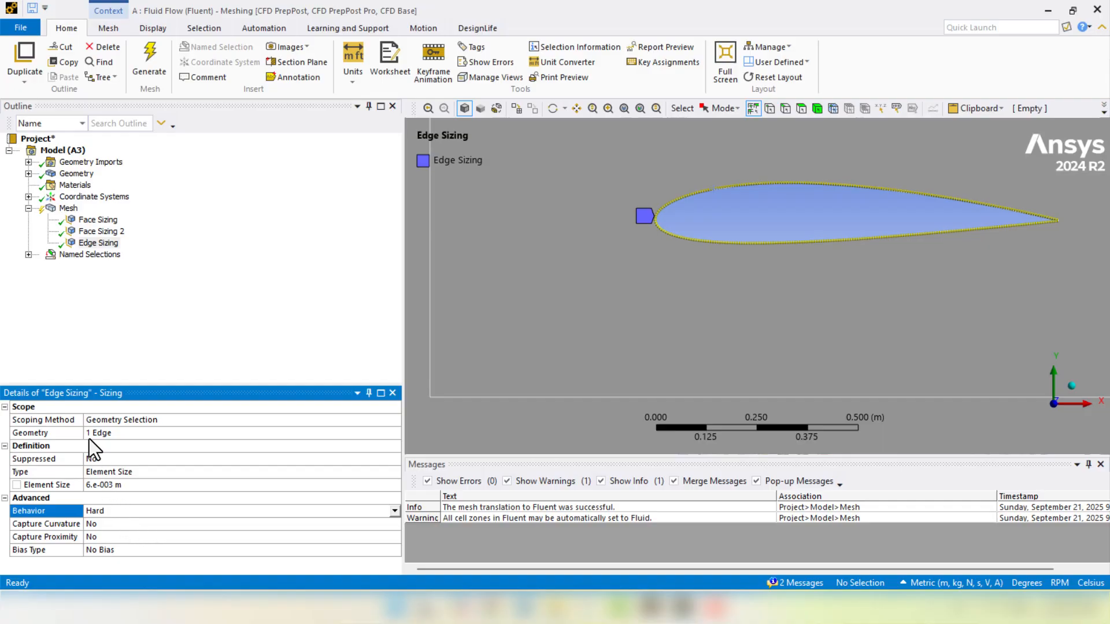
right_click(68, 209)
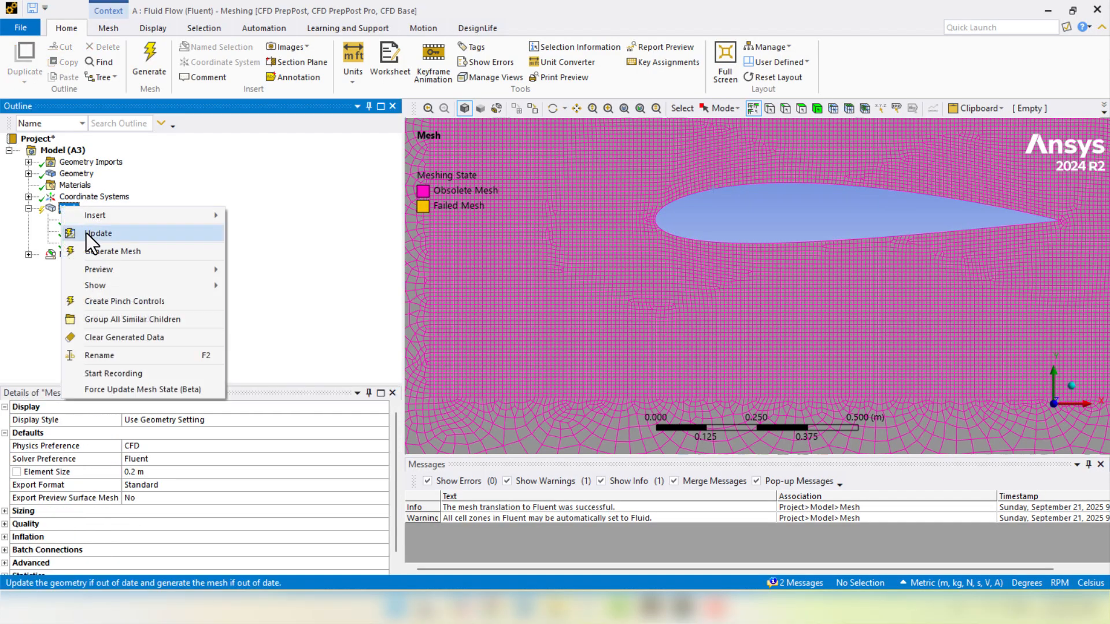
left_click(86, 233)
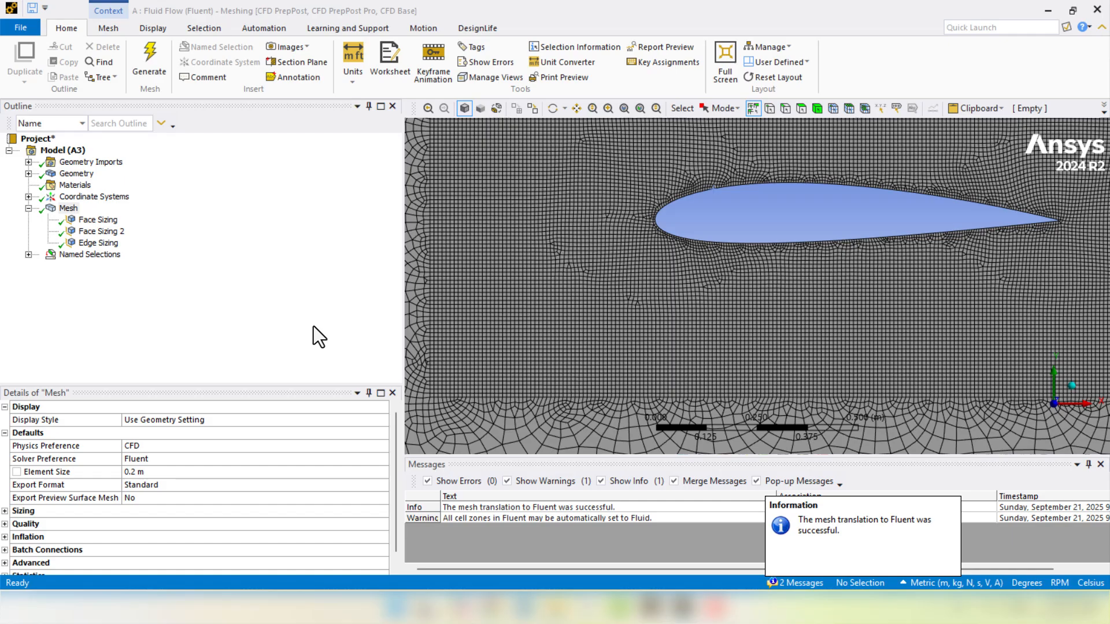
left_click(803, 538)
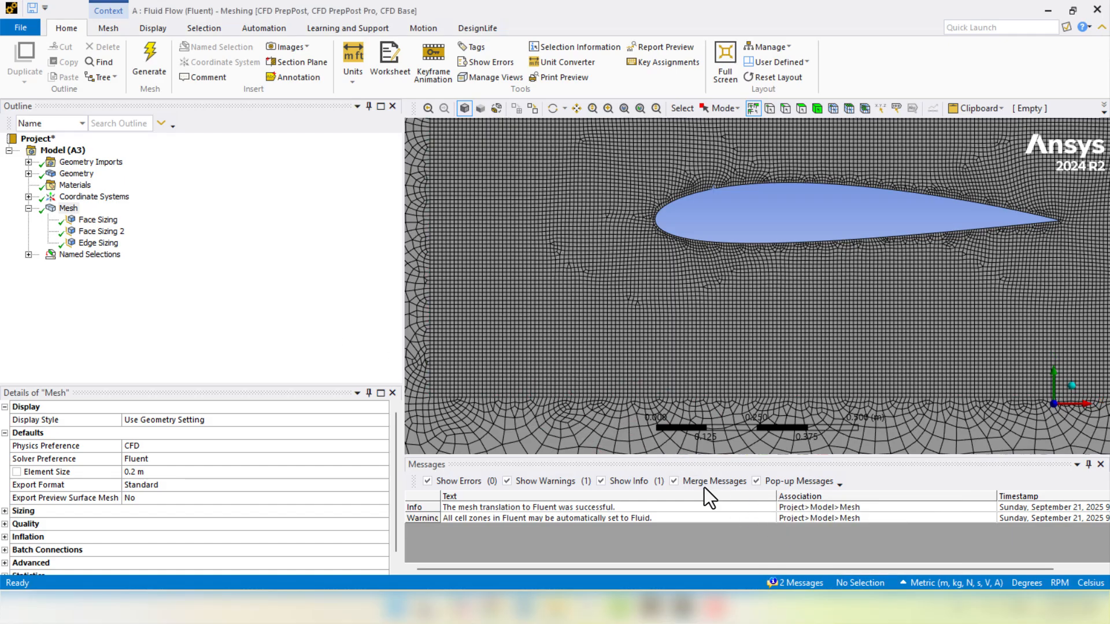
Examine the refined mesh cells along the airfoil's surface from the trailing edge to the leading edge
left_click(224, 279)
right_click_drag(968, 164, 805, 210)
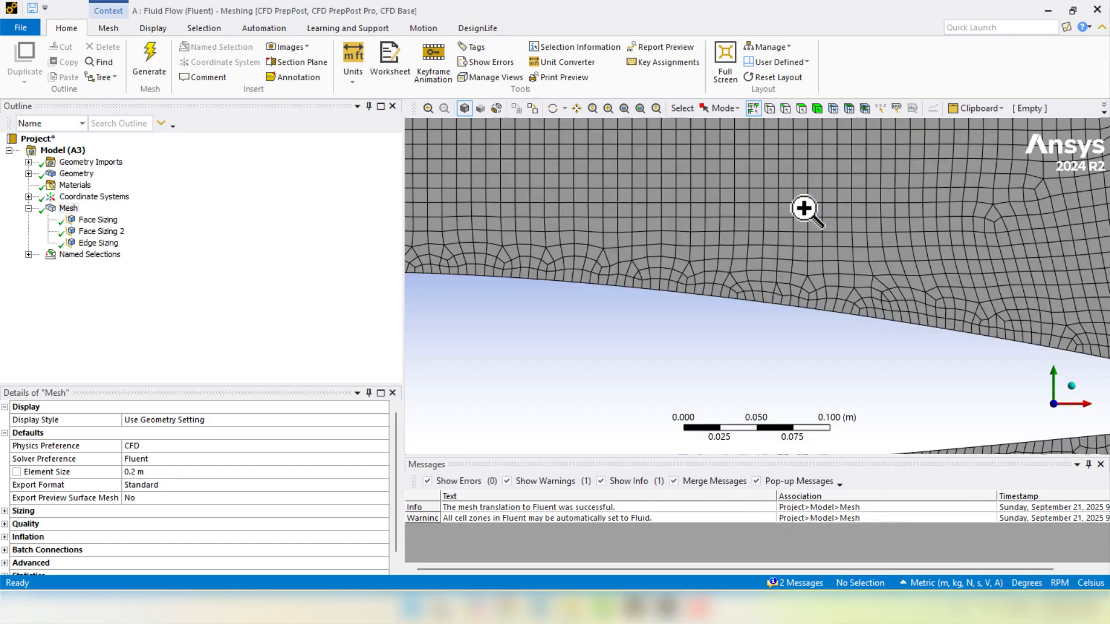
scroll(737, 285, "down", 5)
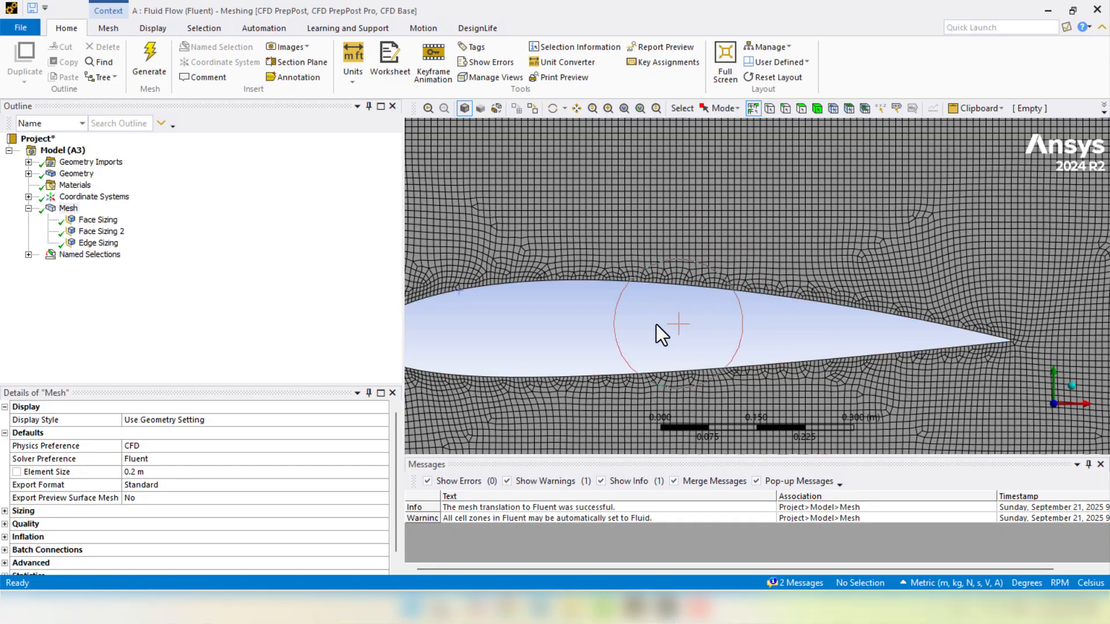
scroll(726, 331, "down", 3)
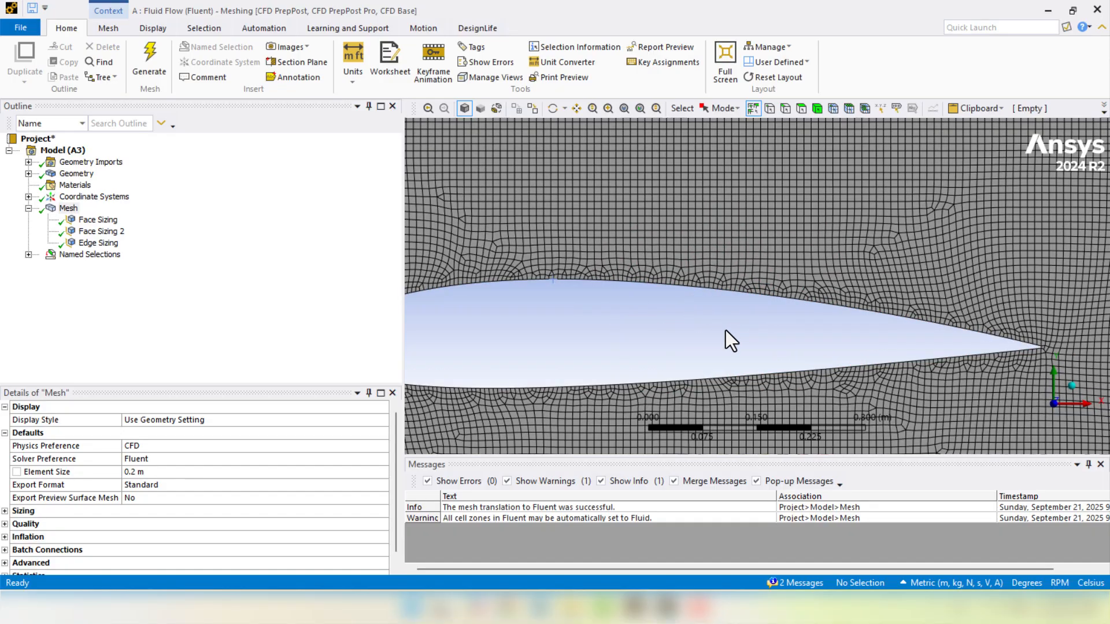
scroll(562, 297, "up", 5)
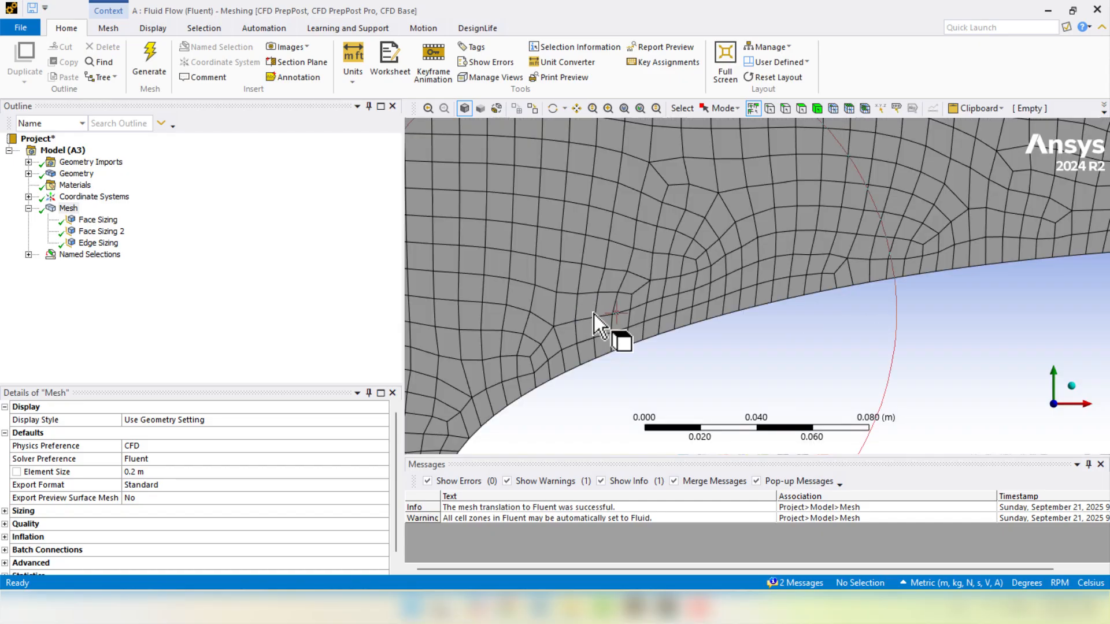
scroll(633, 345, "down", 2)
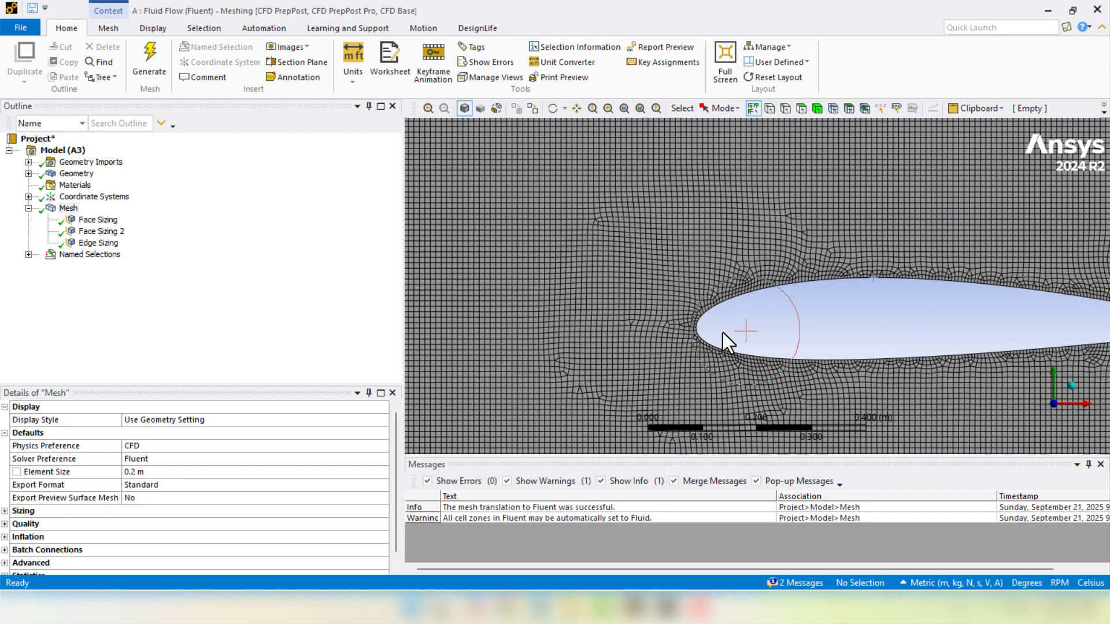
Insert an inflation control scoped to the whole flow-domain body, with the airfoil edge as its boundary
right_click(73, 205)
mouse_move(81, 212)
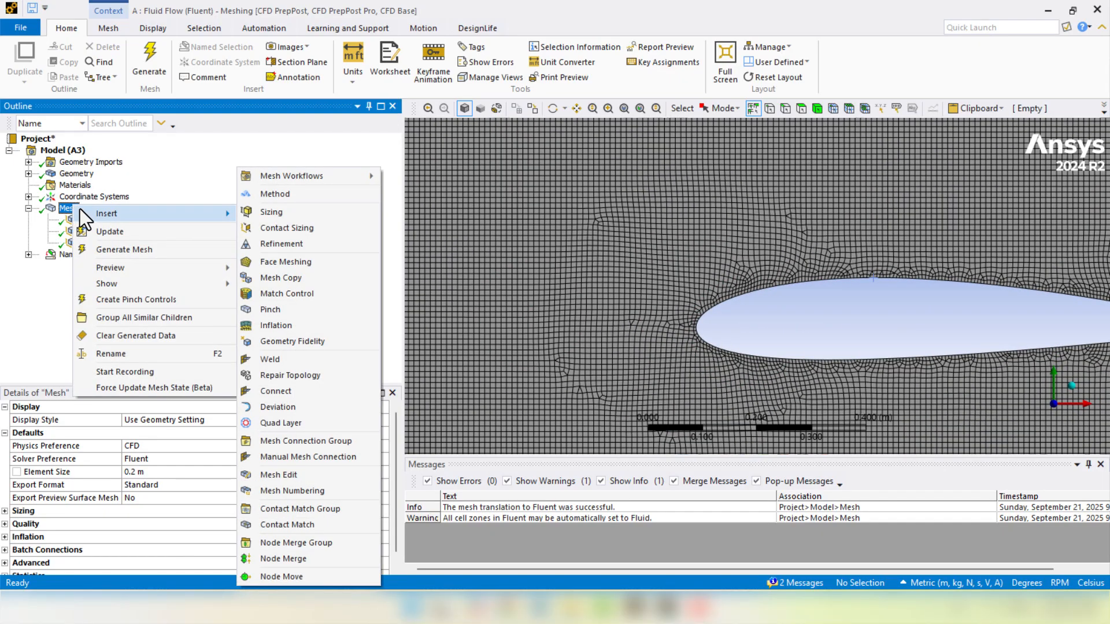
left_click(279, 326)
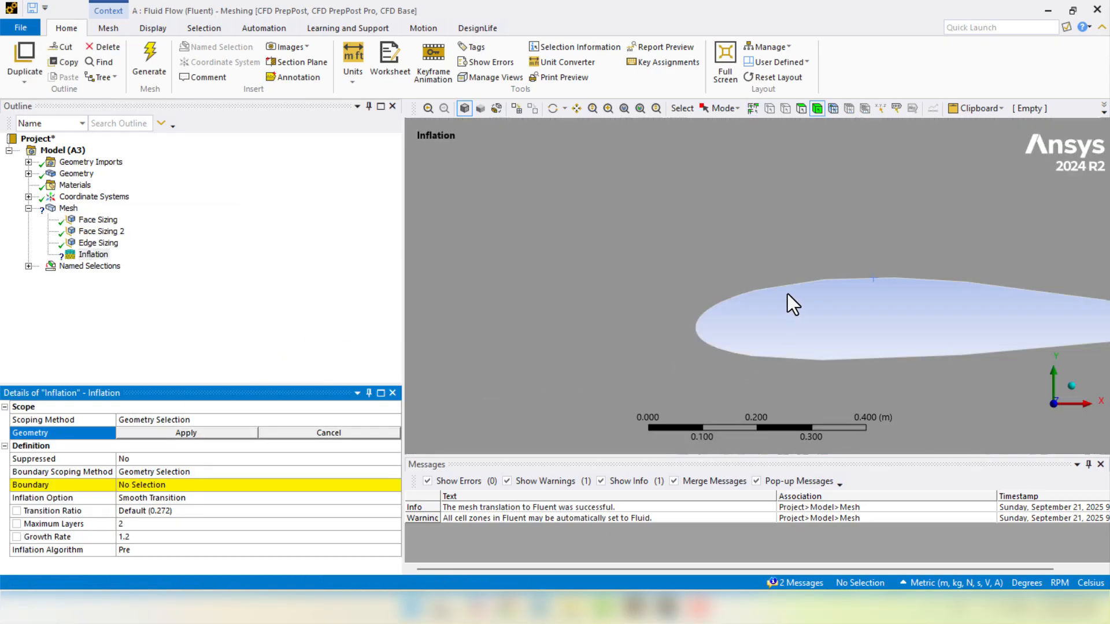
left_click(793, 273)
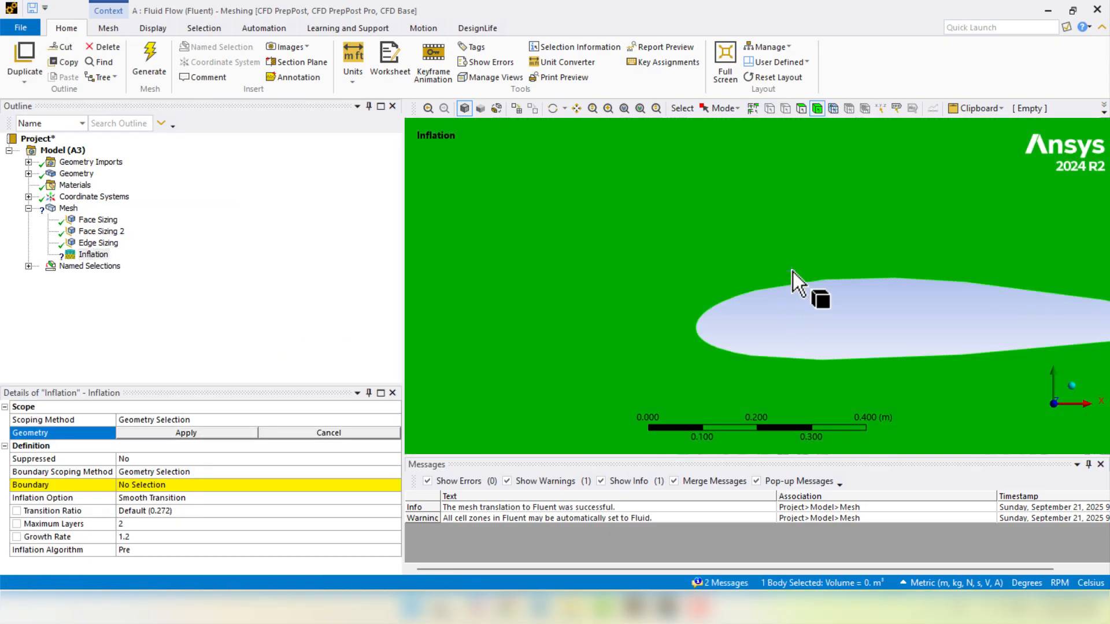
scroll(791, 264, "up", 1)
scroll(791, 264, "down", 4)
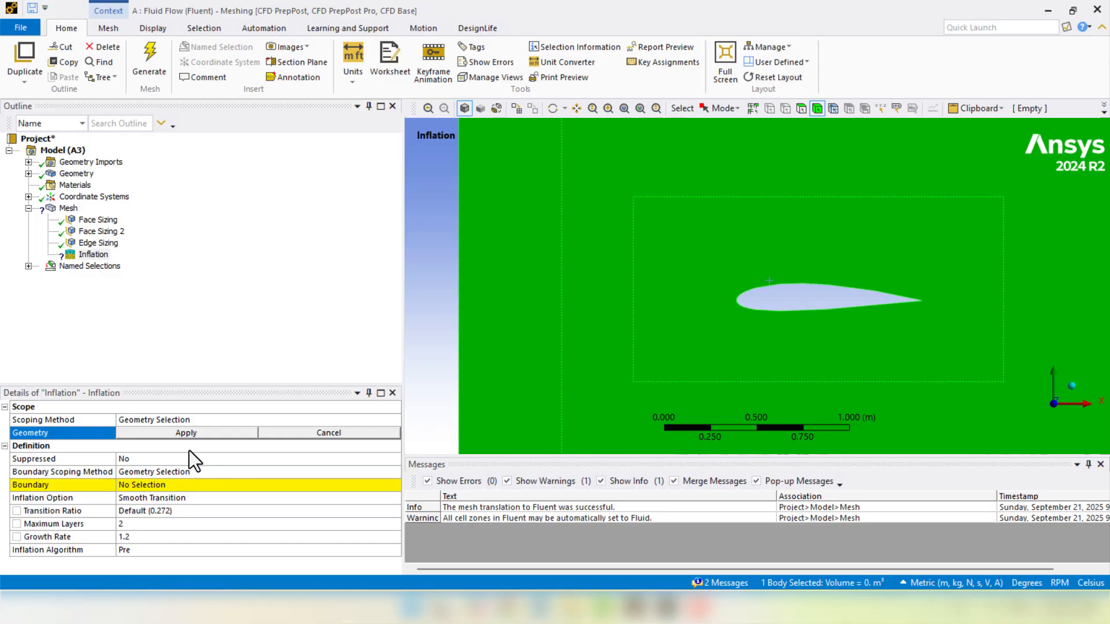
left_click(166, 432)
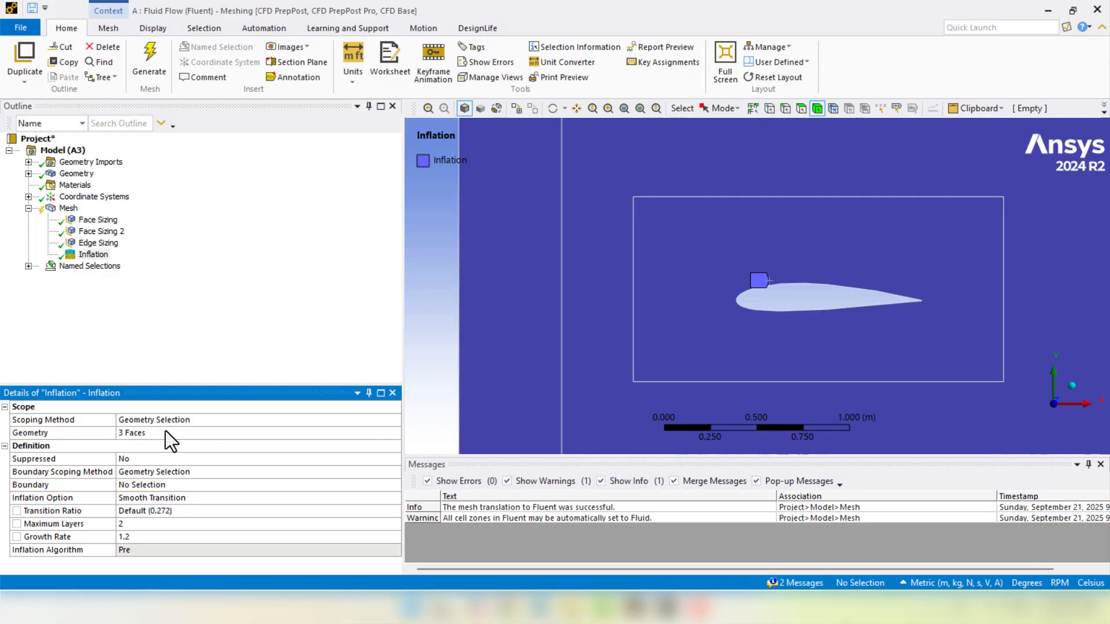
left_click(131, 486)
left_click(758, 310)
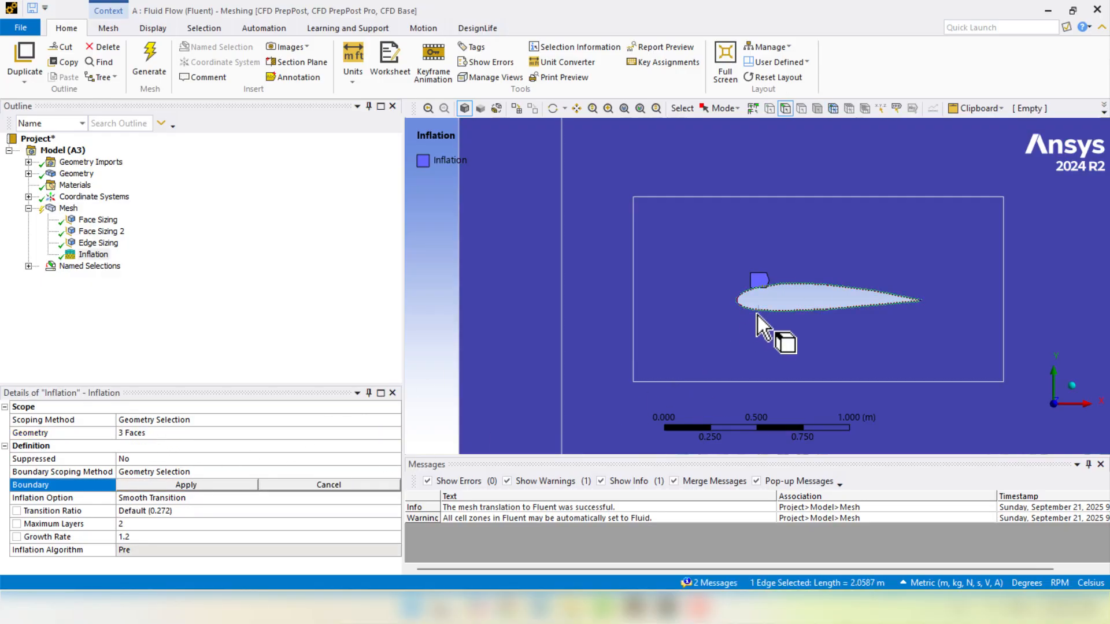
left_click(207, 483)
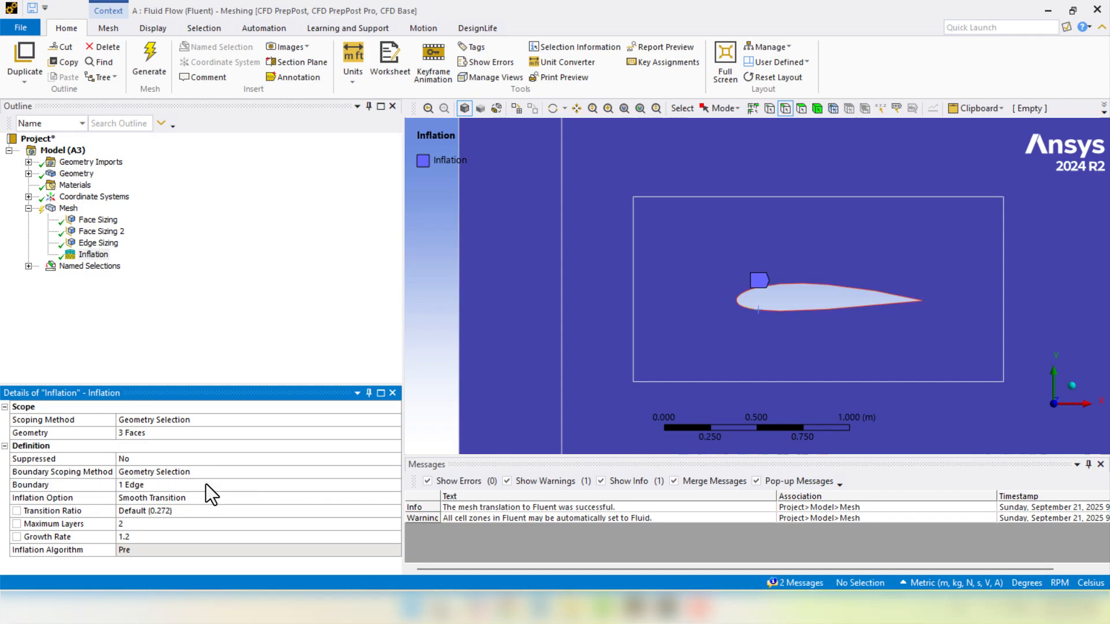
Configure the inflation with 10 layers, the Total Thickness option and a maximum thickness of 0.01 m
left_click(134, 523)
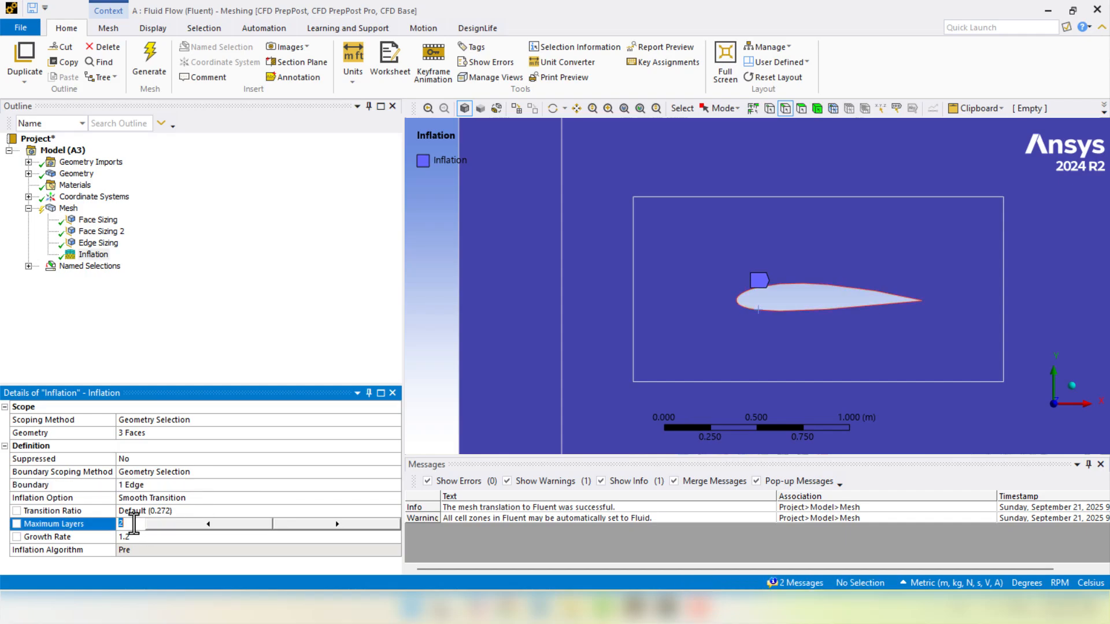
type("10")
key("Return")
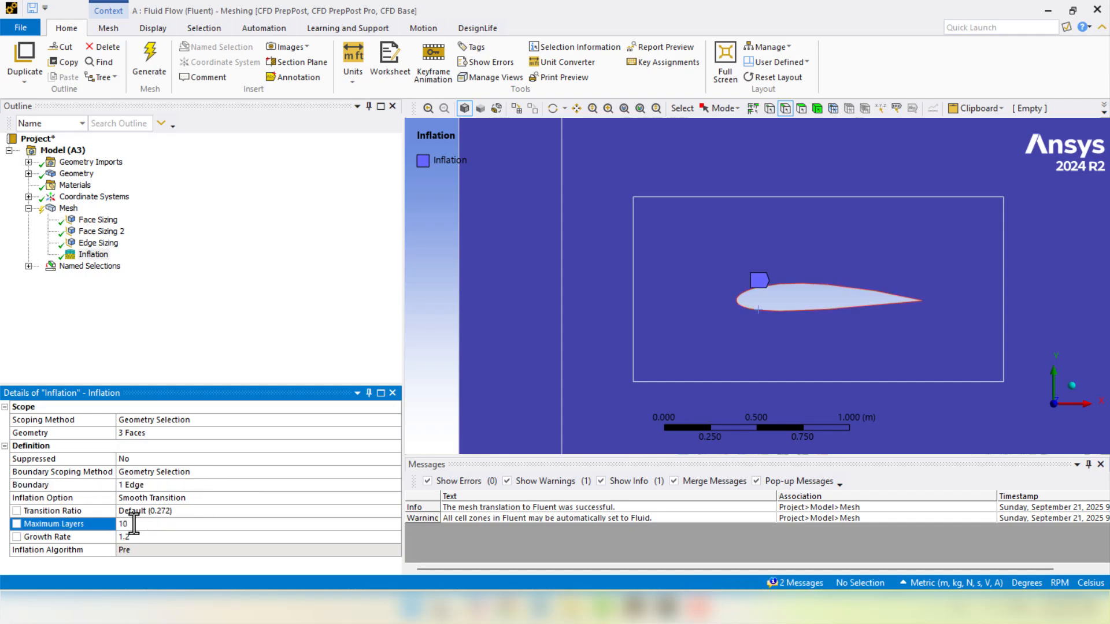
left_click(191, 499)
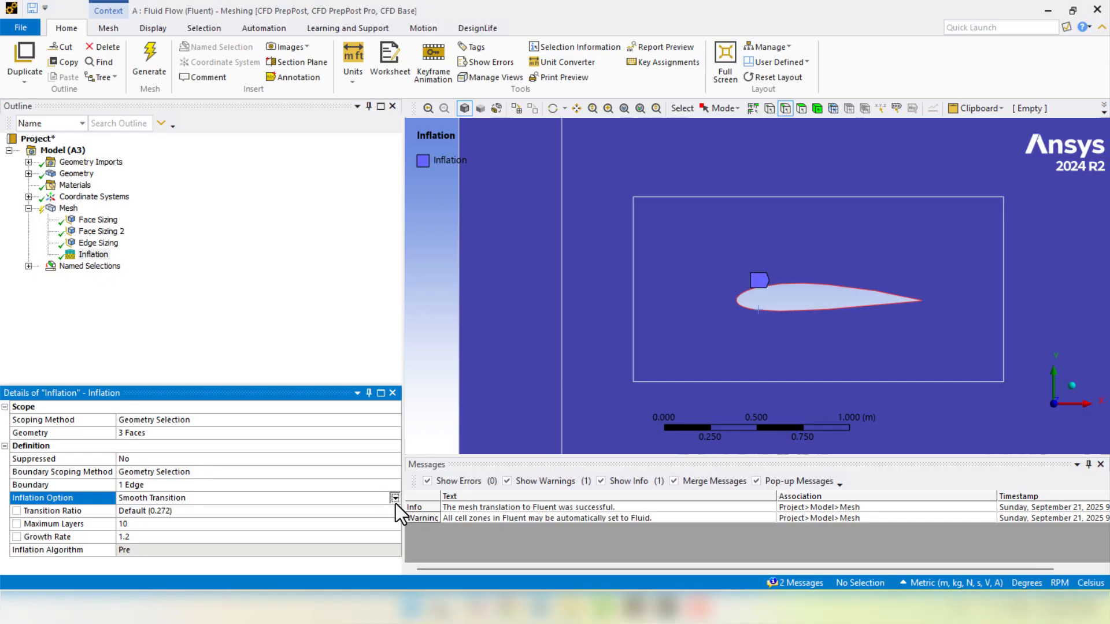
left_click(396, 502)
left_click(207, 510)
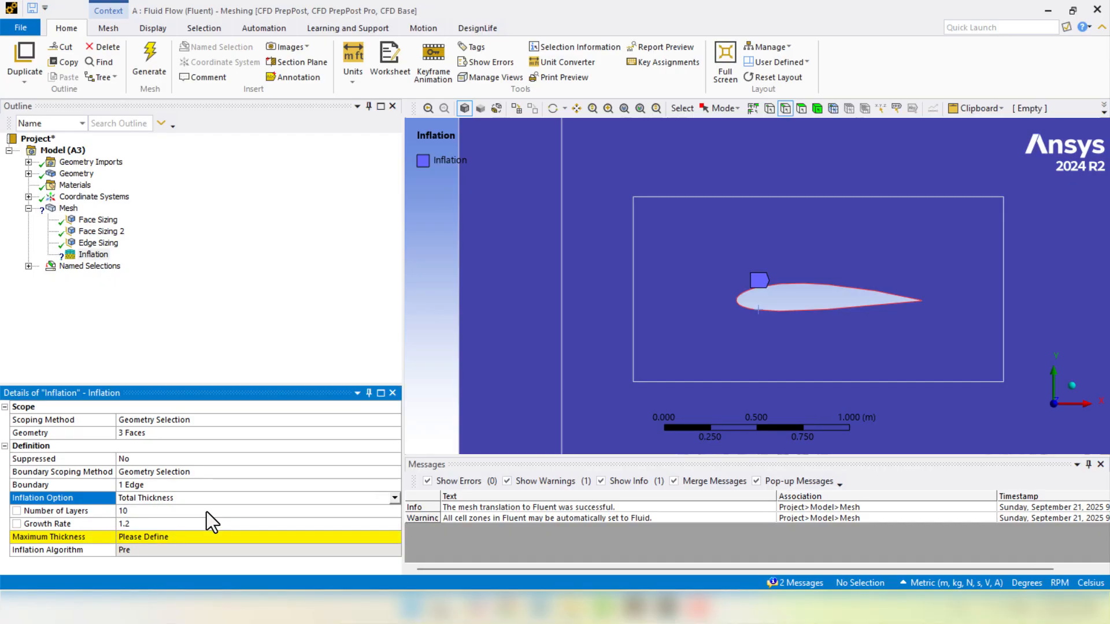
left_click(169, 538)
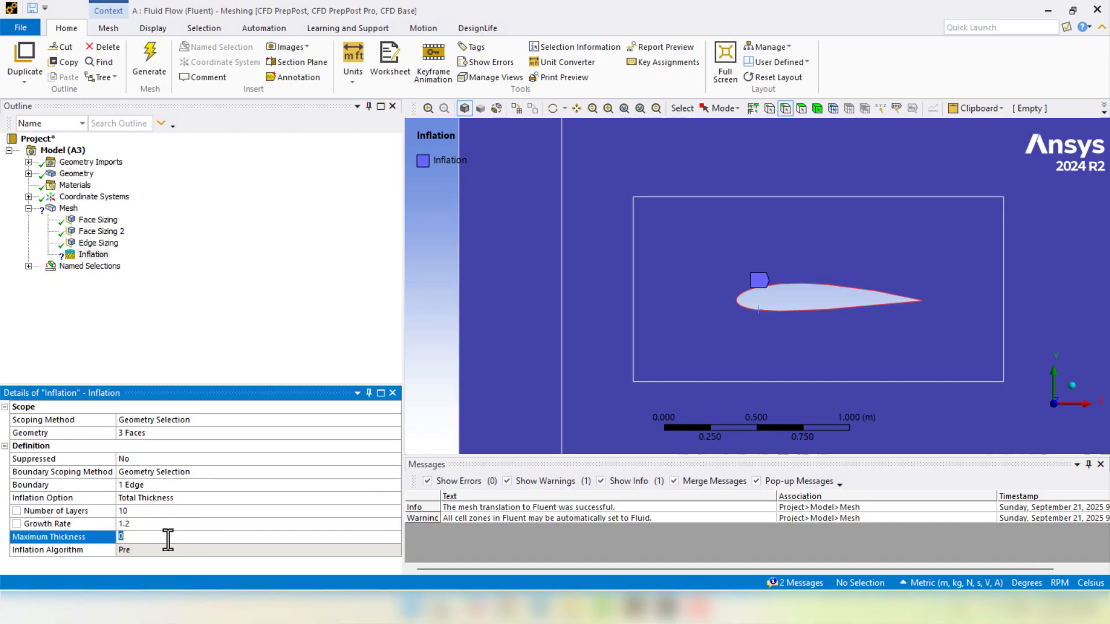
type("0.01")
key("Return")
Regenerate the mesh and inspect the inflation layers along the airfoil's upper surface
left_click(68, 208)
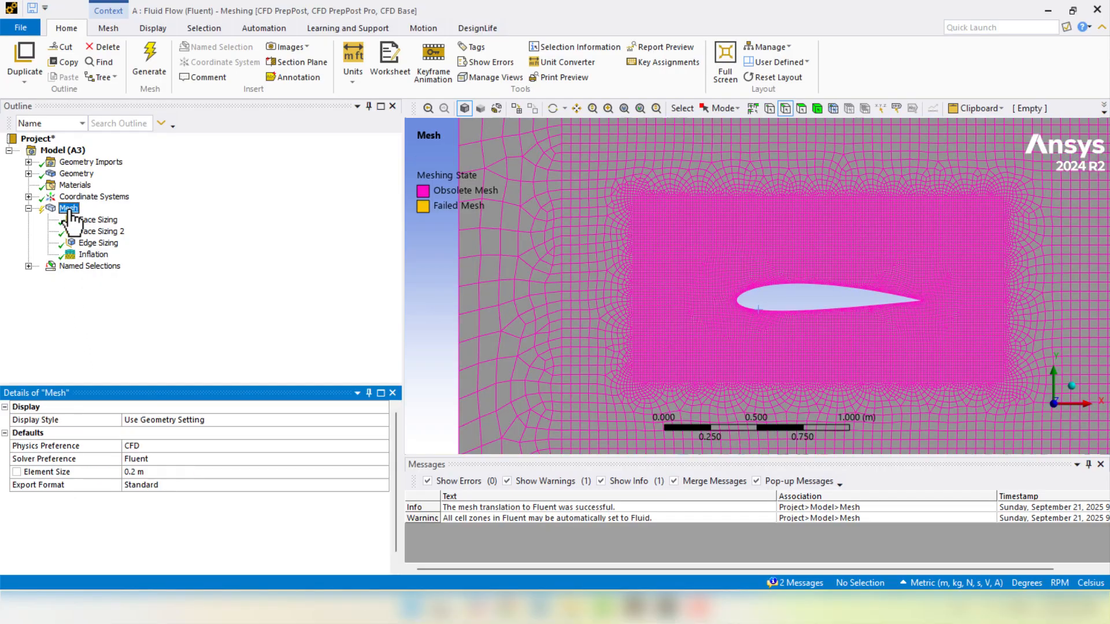
right_click(69, 210)
left_click(113, 255)
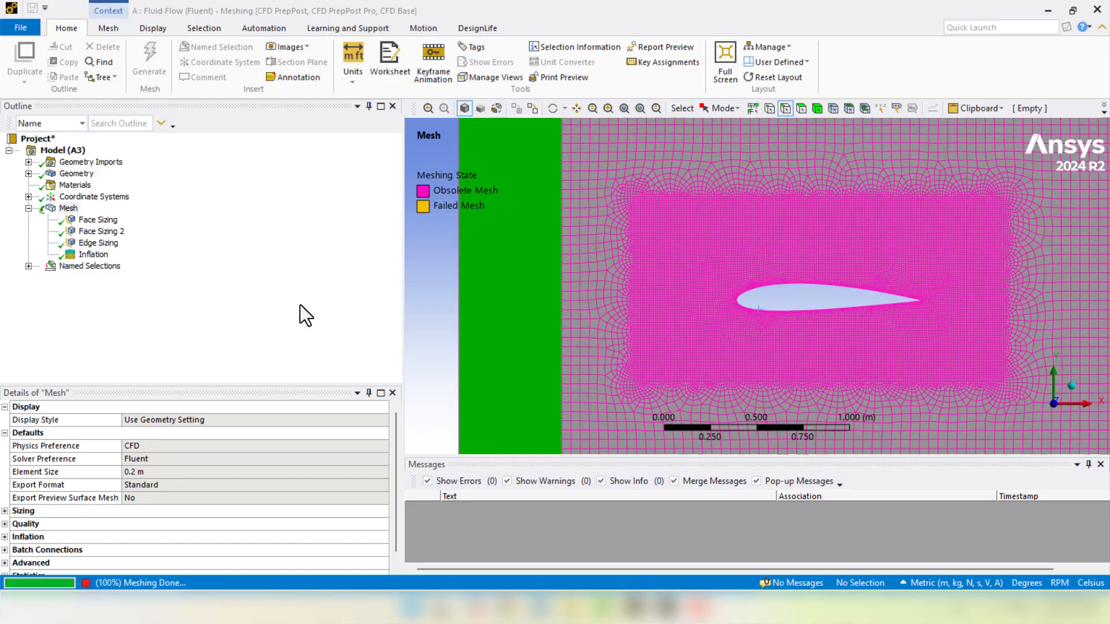
scroll(781, 315, "up", 6)
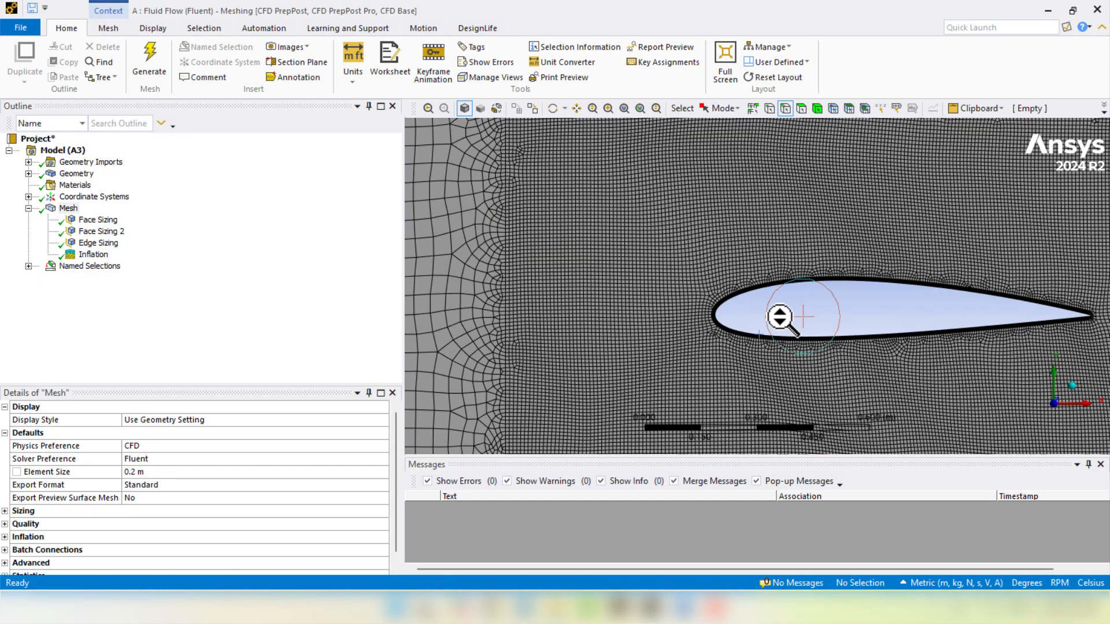
scroll(851, 310, "up", 10)
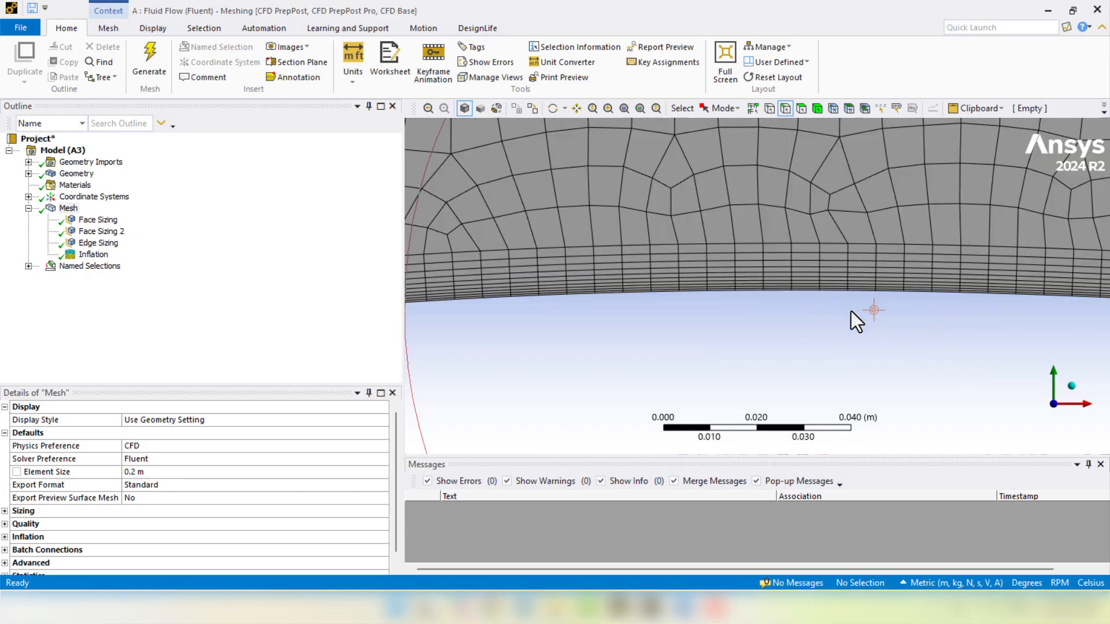
scroll(836, 304, "up", 3)
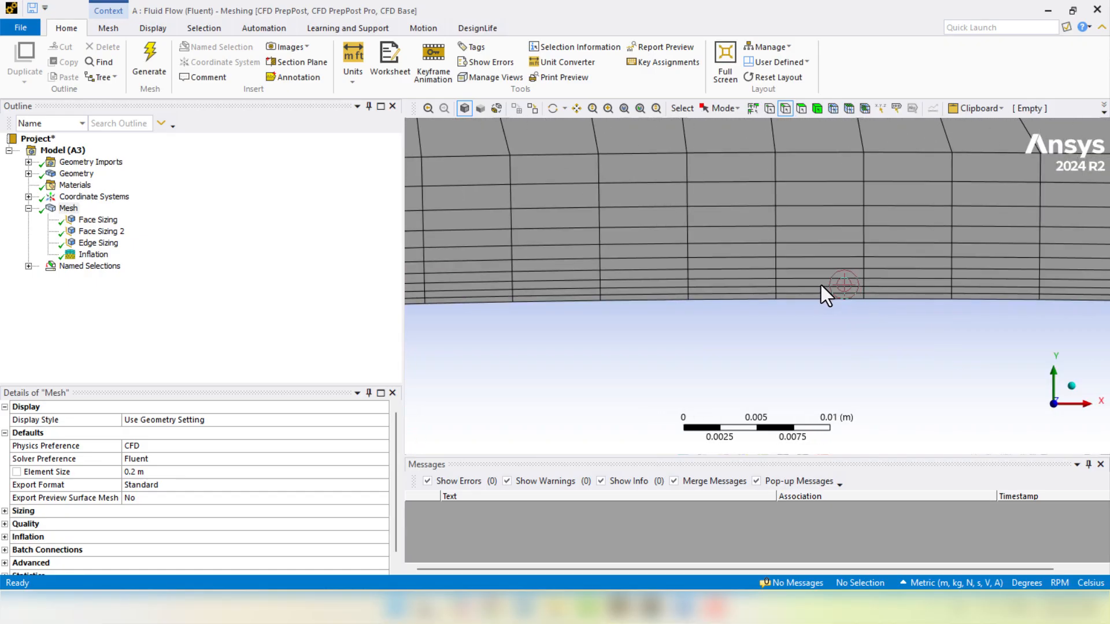
scroll(772, 371, "down", 8)
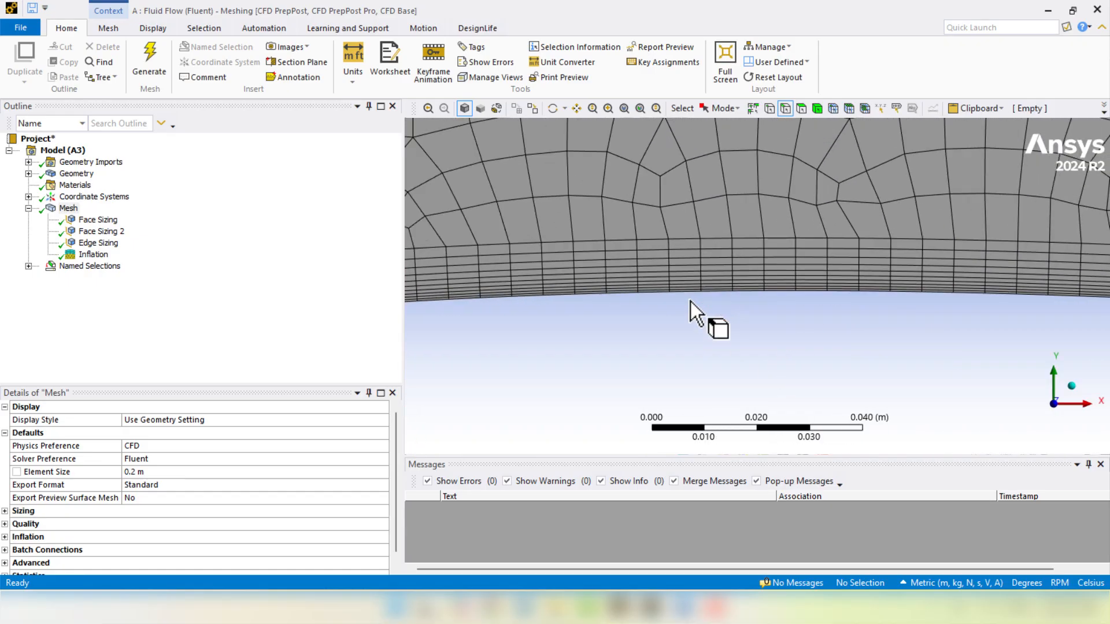
Check which edges of the flow domain the Outlet, Inlet and airfoil wall named selections are assigned to
scroll(690, 300, "down", 12)
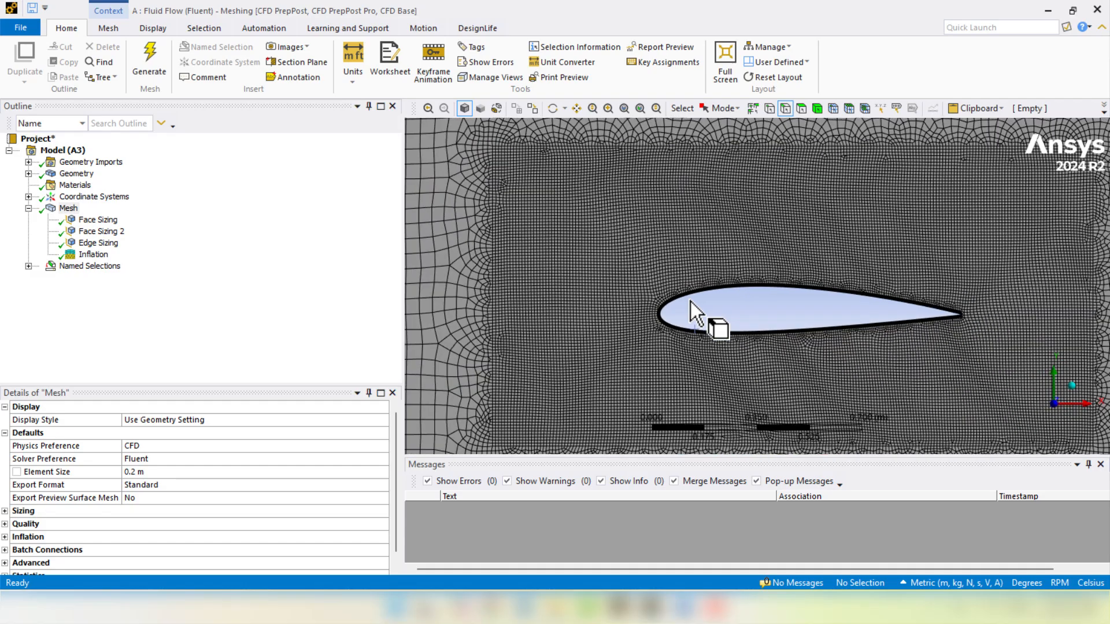
scroll(690, 301, "down", 2)
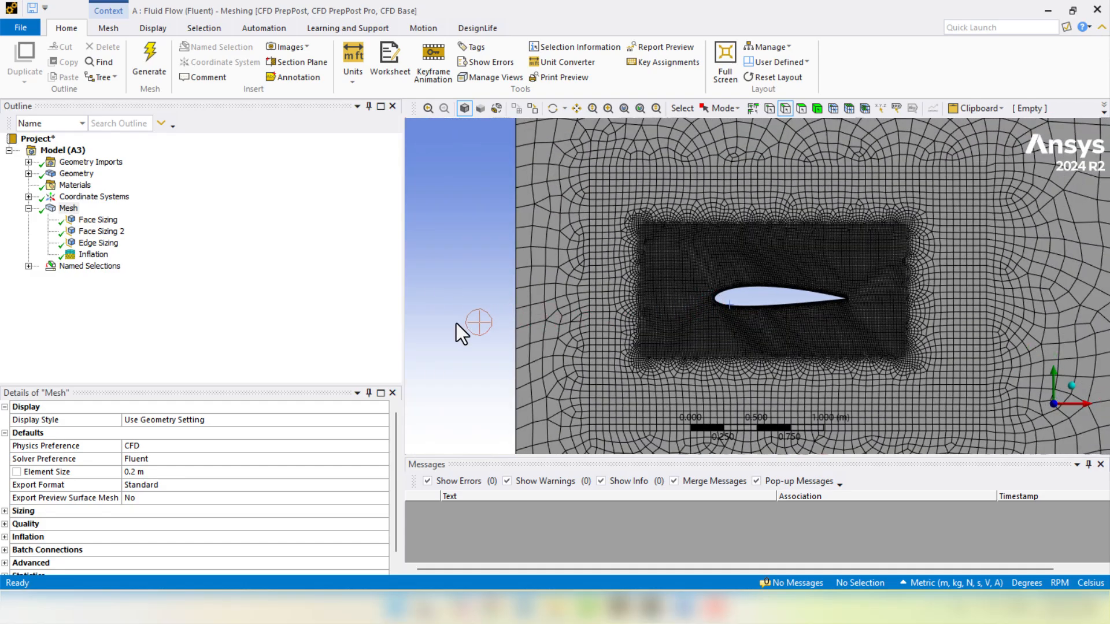
left_click(345, 308)
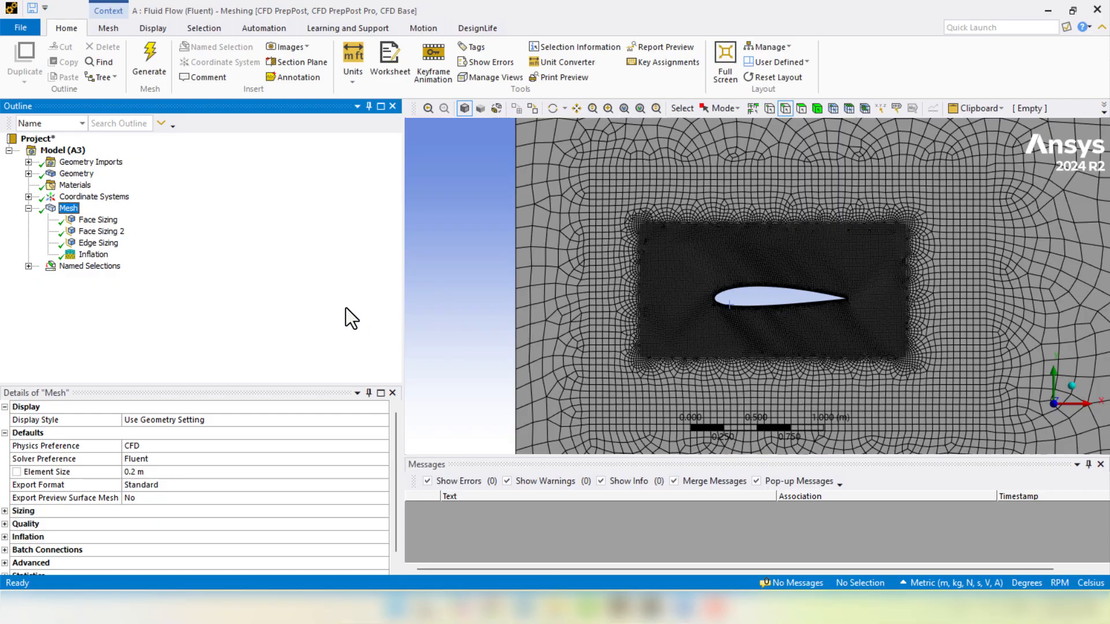
left_click(28, 266)
left_click(87, 278)
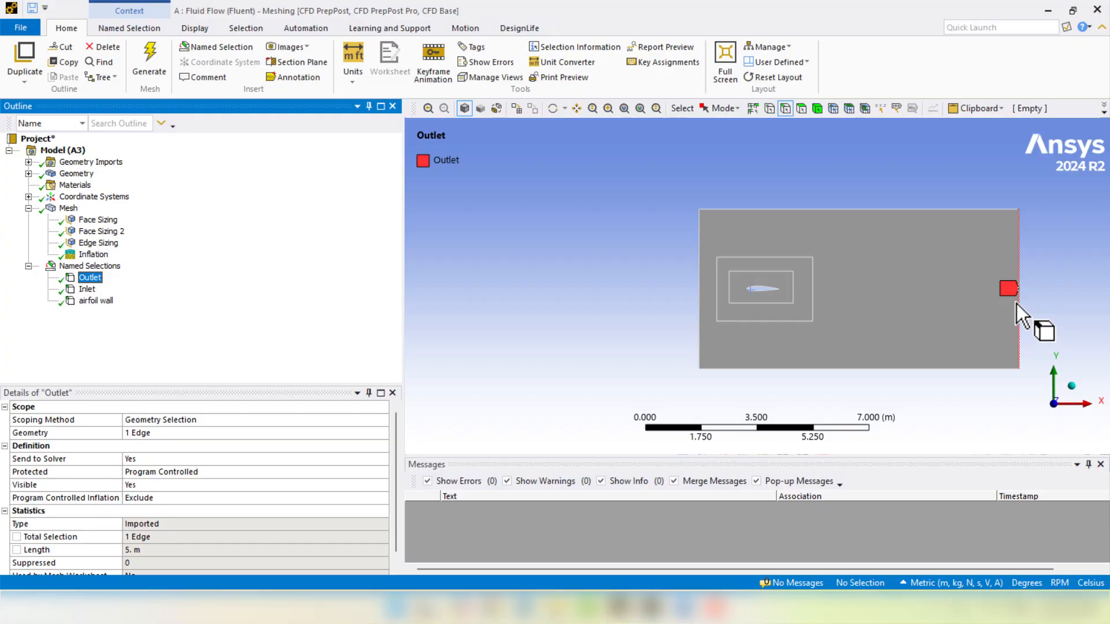
left_click(87, 289)
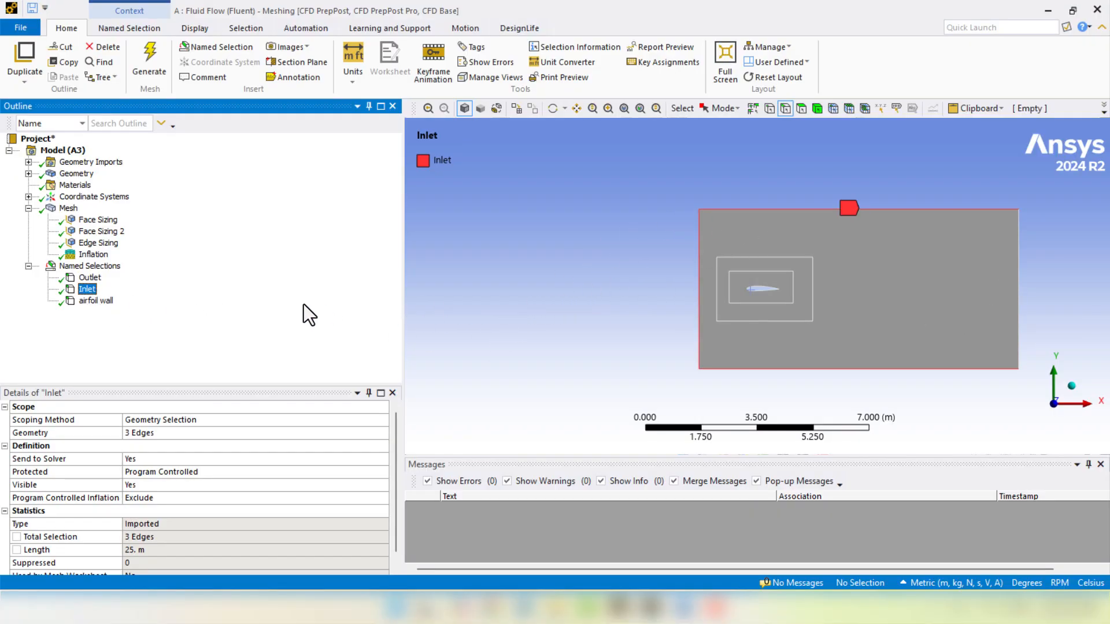
left_click(96, 300)
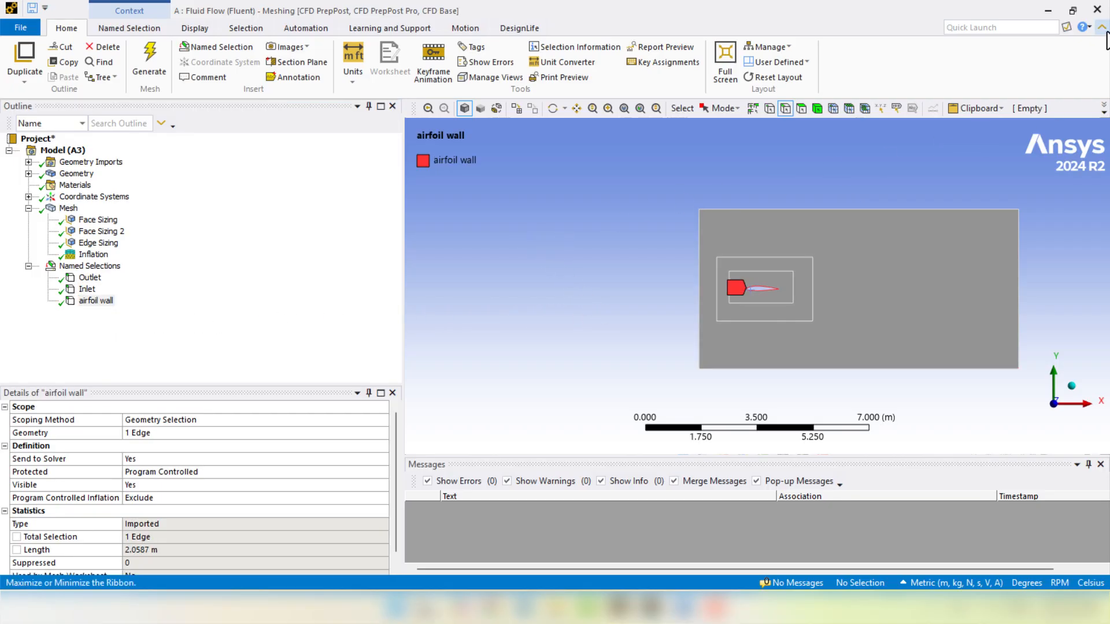
Close the meshing application and update the Mesh cell of the Fluid Flow (Fluent) system in Workbench
left_click(1098, 10)
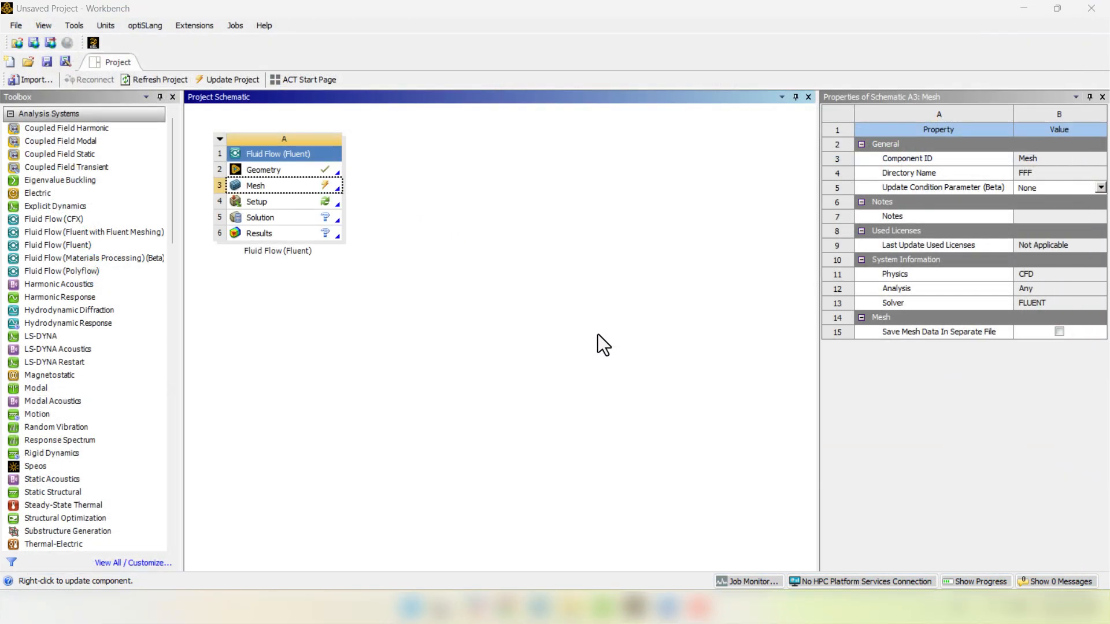
left_click(597, 334)
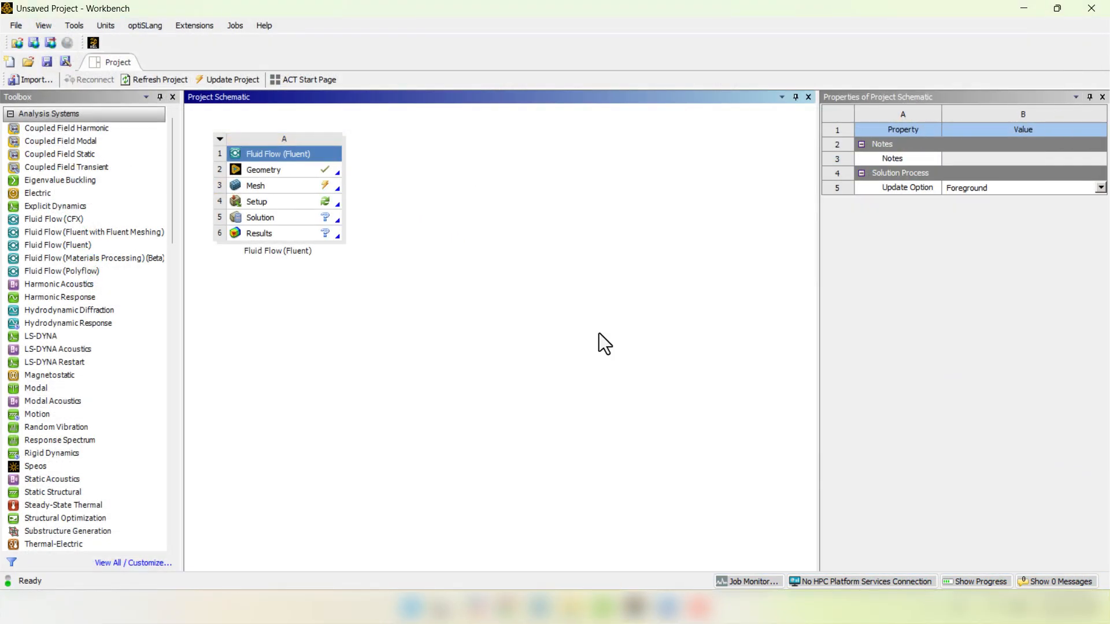
right_click(306, 185)
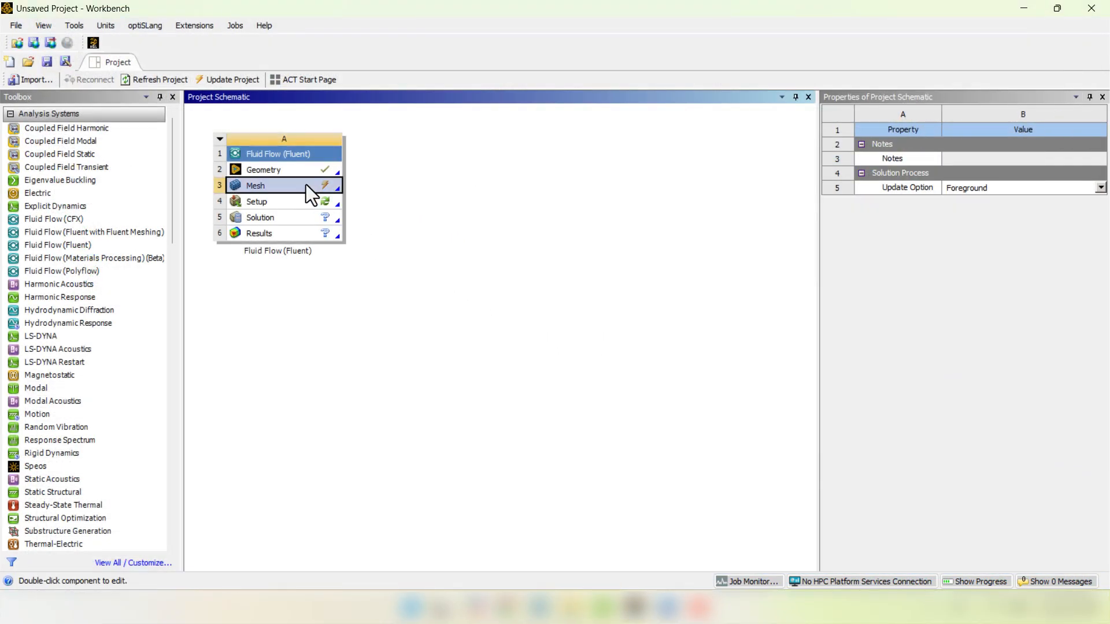
left_click(338, 261)
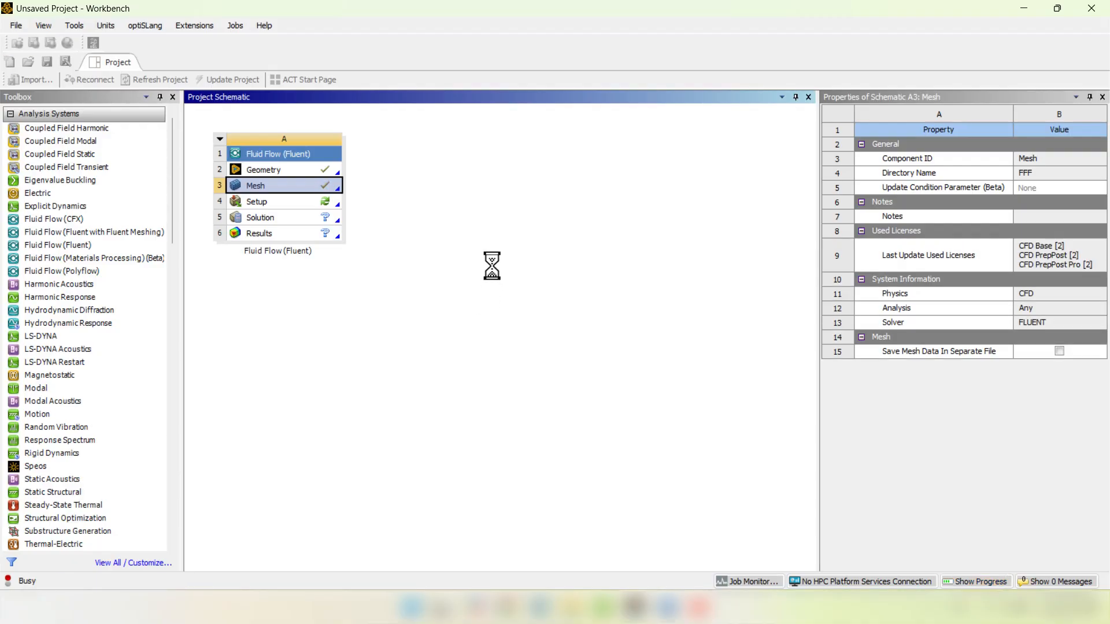
left_click(500, 217)
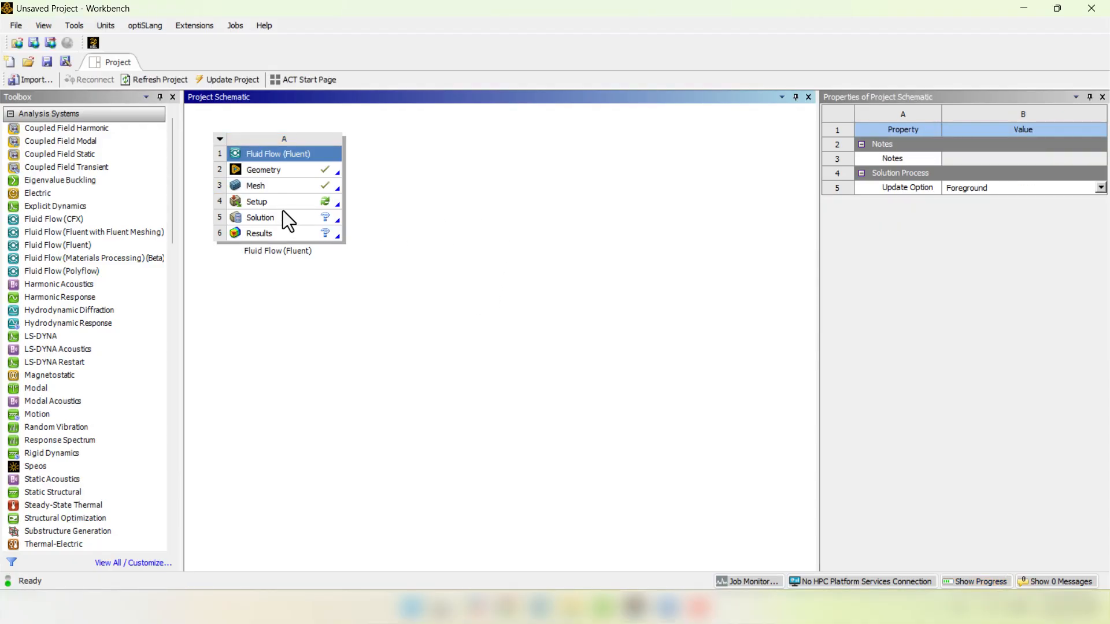
Launch Fluent from the system's Setup cell with Double Precision enabled and 8 solver processes
double_click(265, 206)
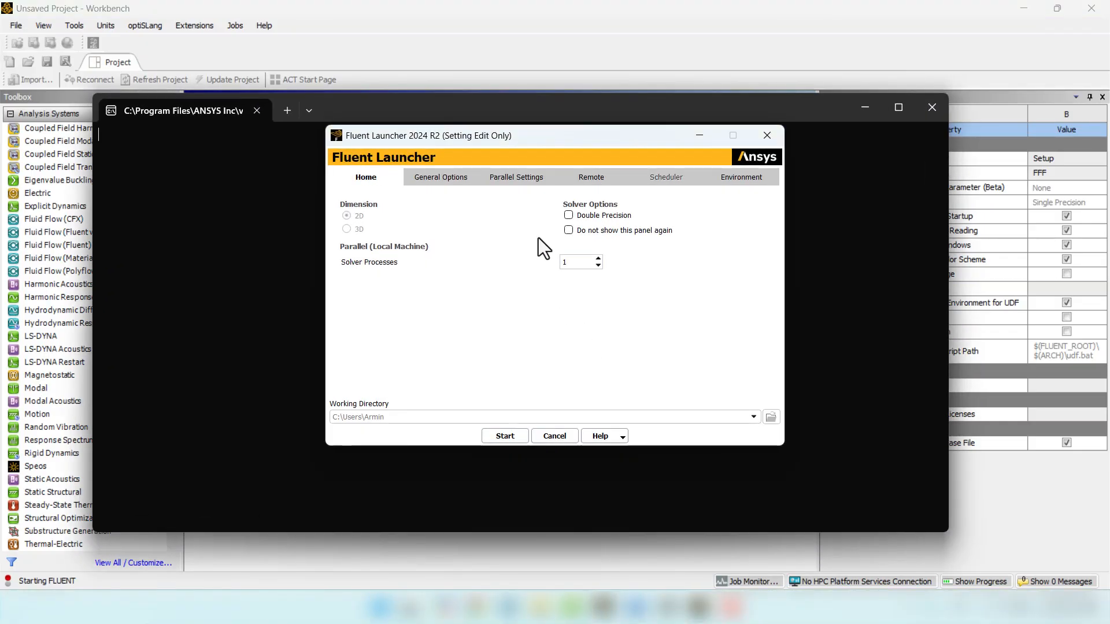
left_click(566, 216)
double_click(569, 262)
type("8")
left_click(504, 436)
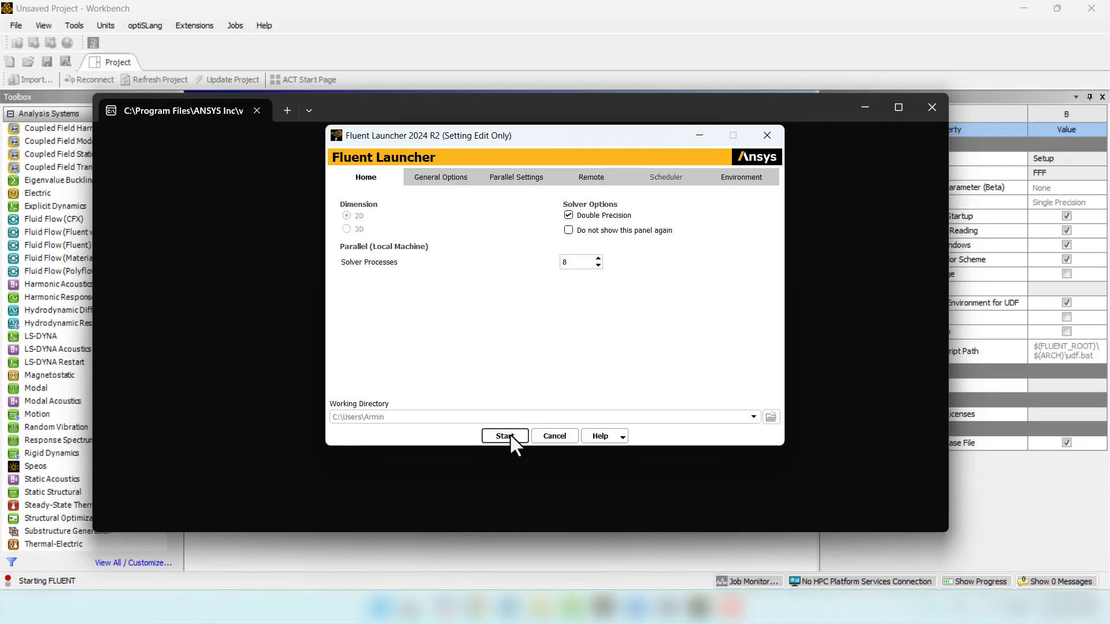
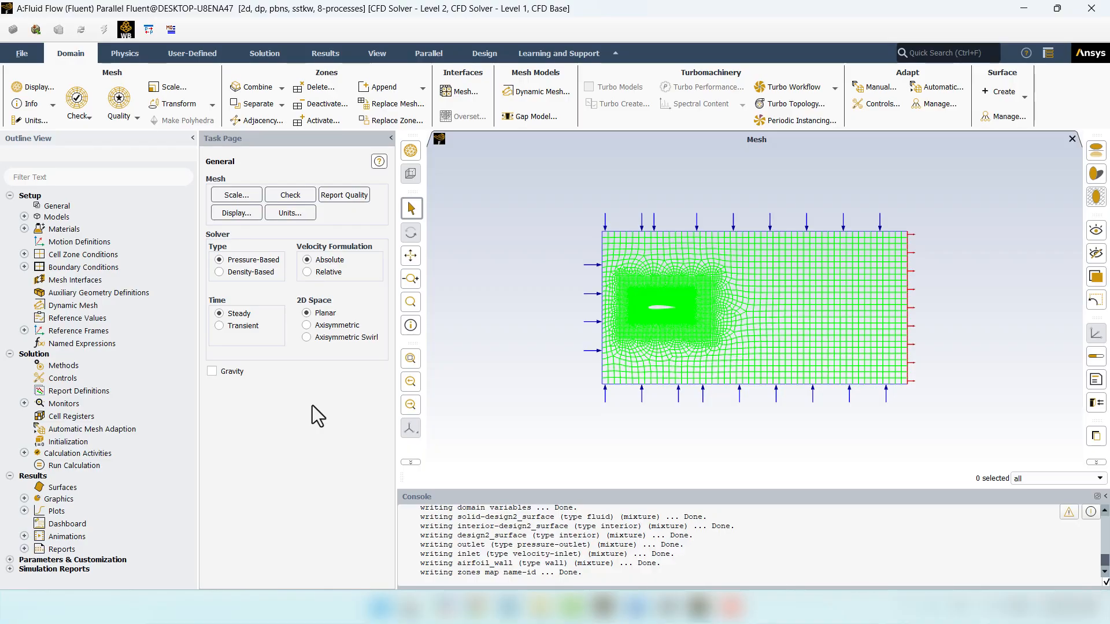
Enable the energy equation in the simulation's physics models
left_click(23, 217)
double_click(19, 238)
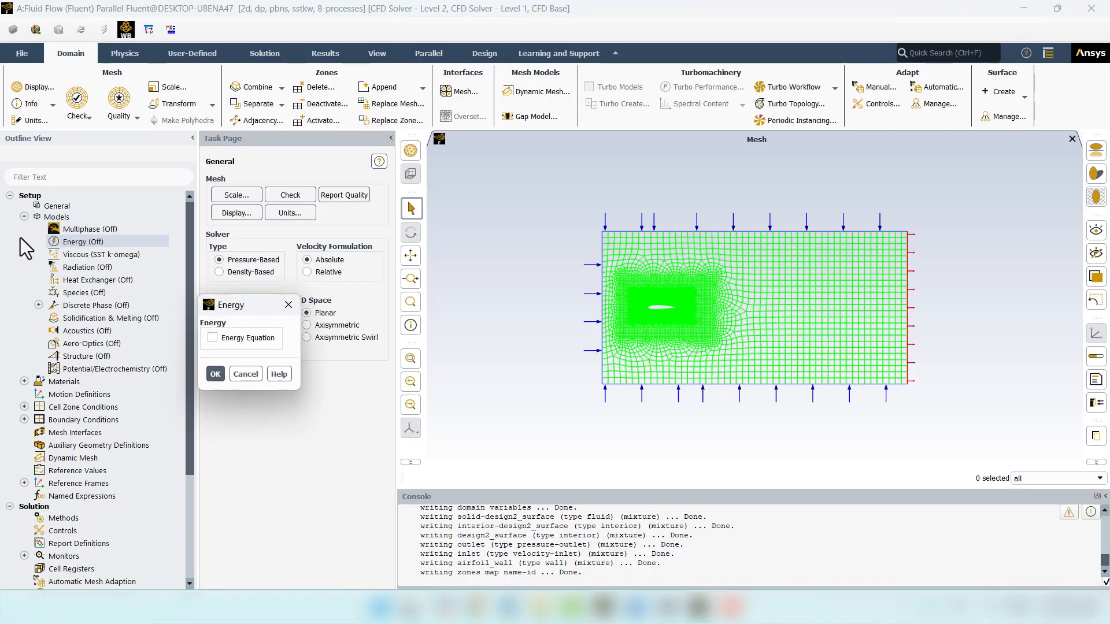
left_click(213, 338)
left_click(215, 374)
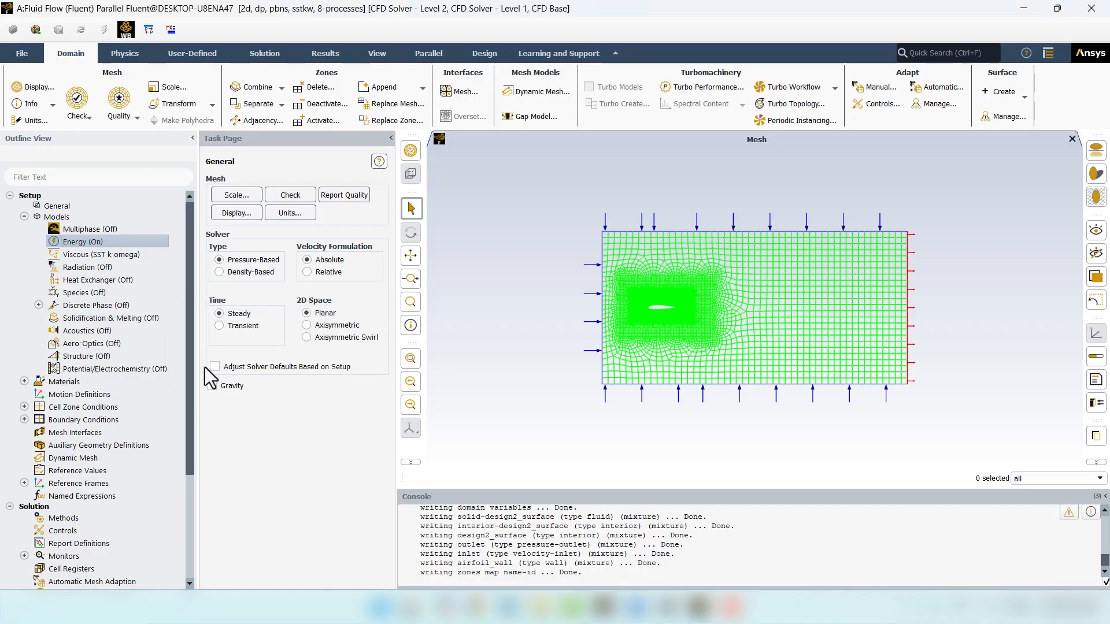
Turn on Viscous Heating for the SST k-omega viscous model
left_click(75, 255)
double_click(73, 257)
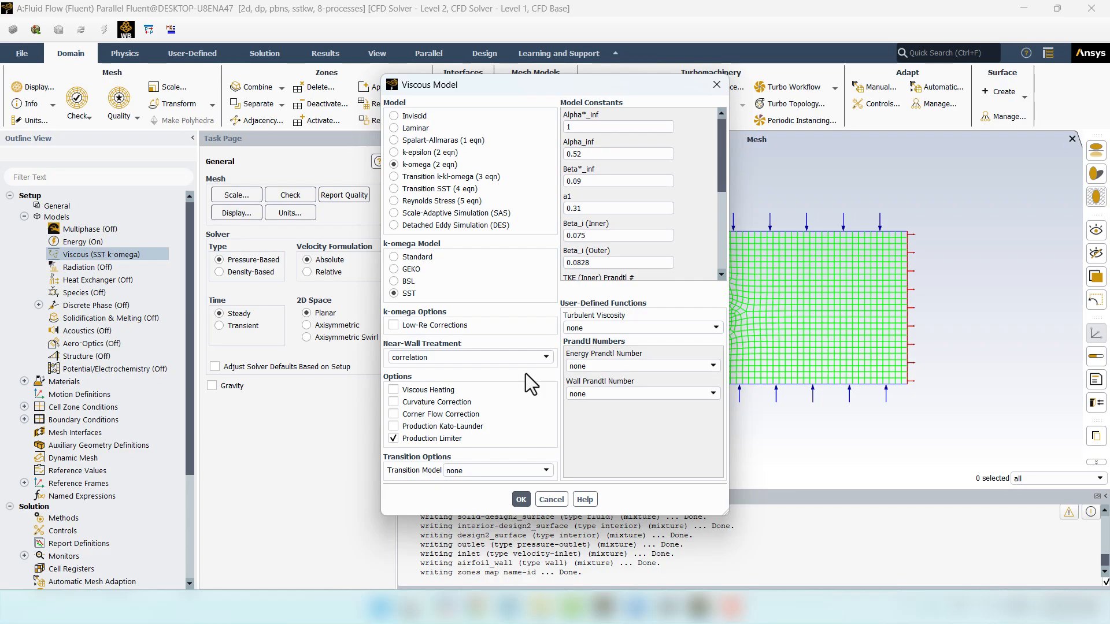
left_click(394, 391)
left_click(519, 501)
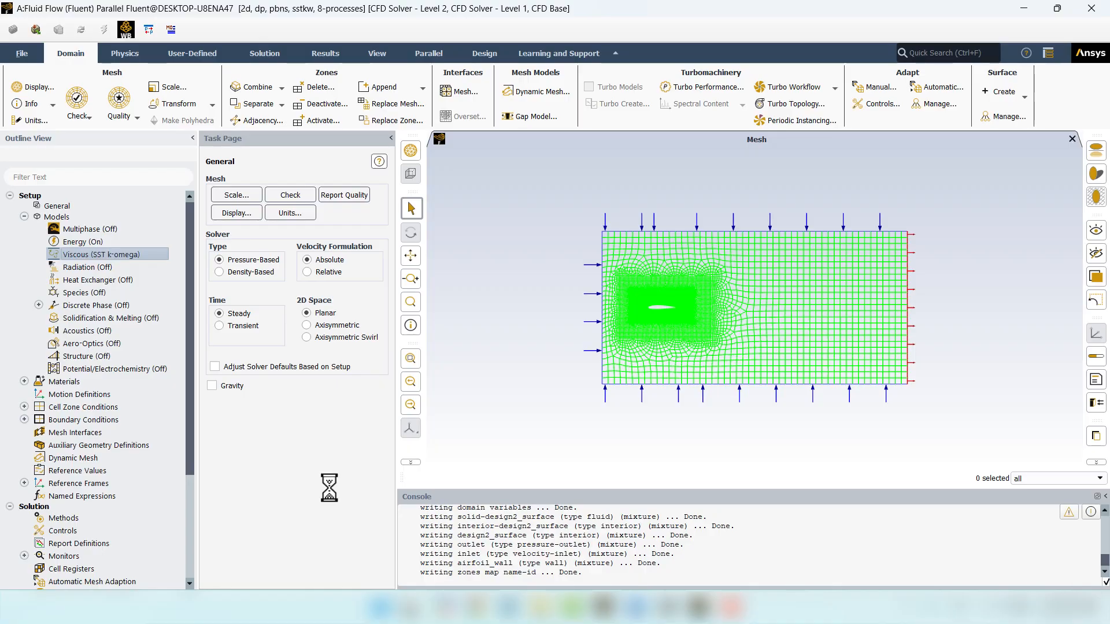
Open the air fluid material for editing and set its density to ideal-gas
left_click(25, 381)
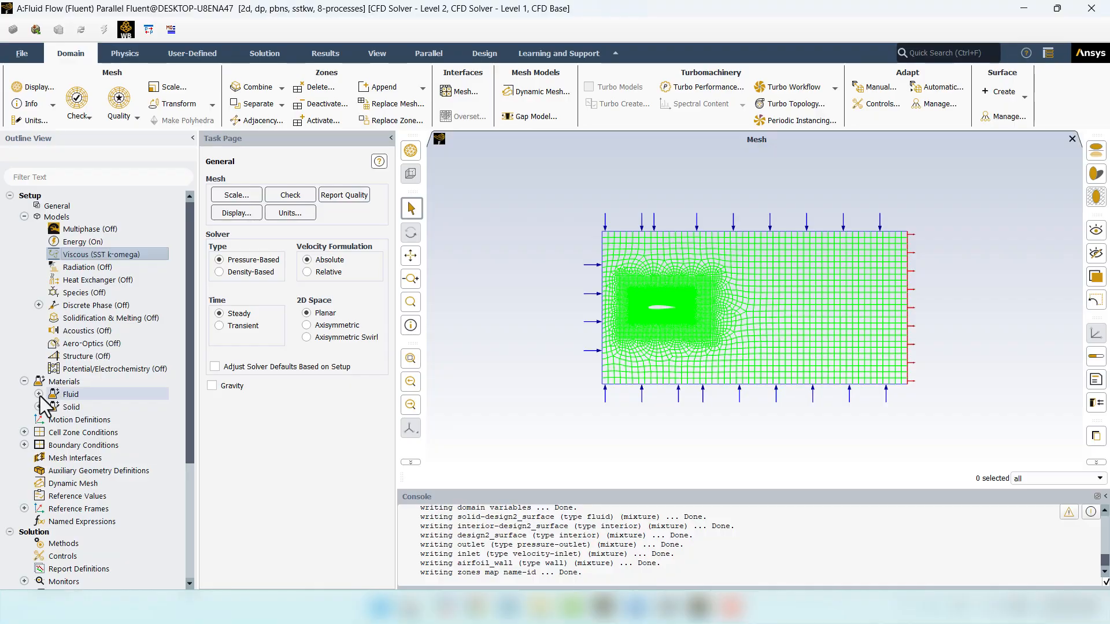
left_click(39, 394)
double_click(82, 407)
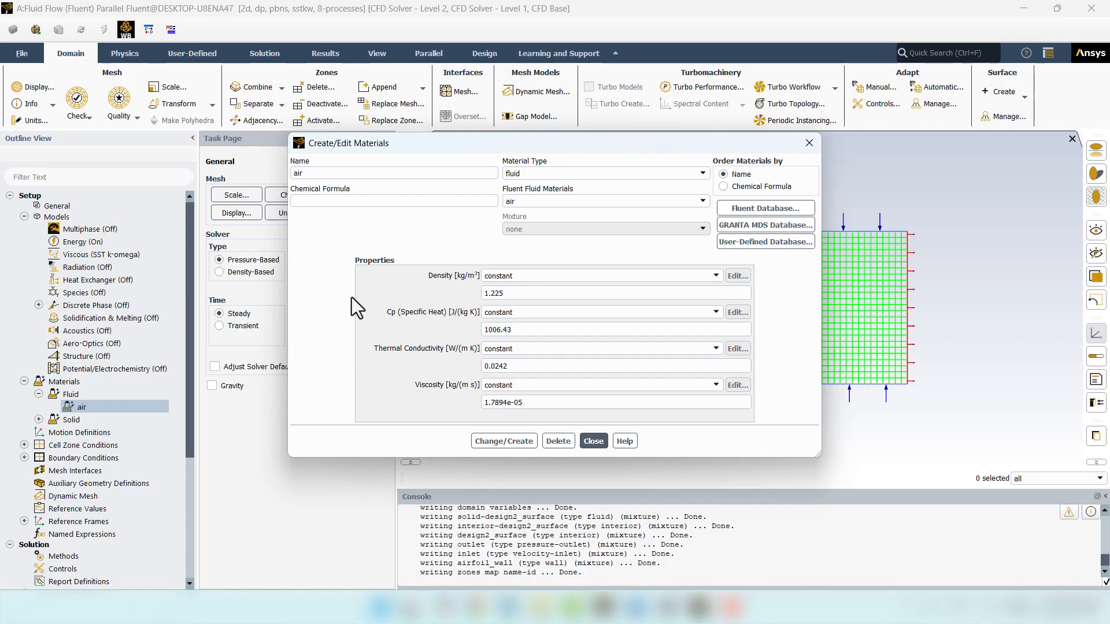
left_click(499, 277)
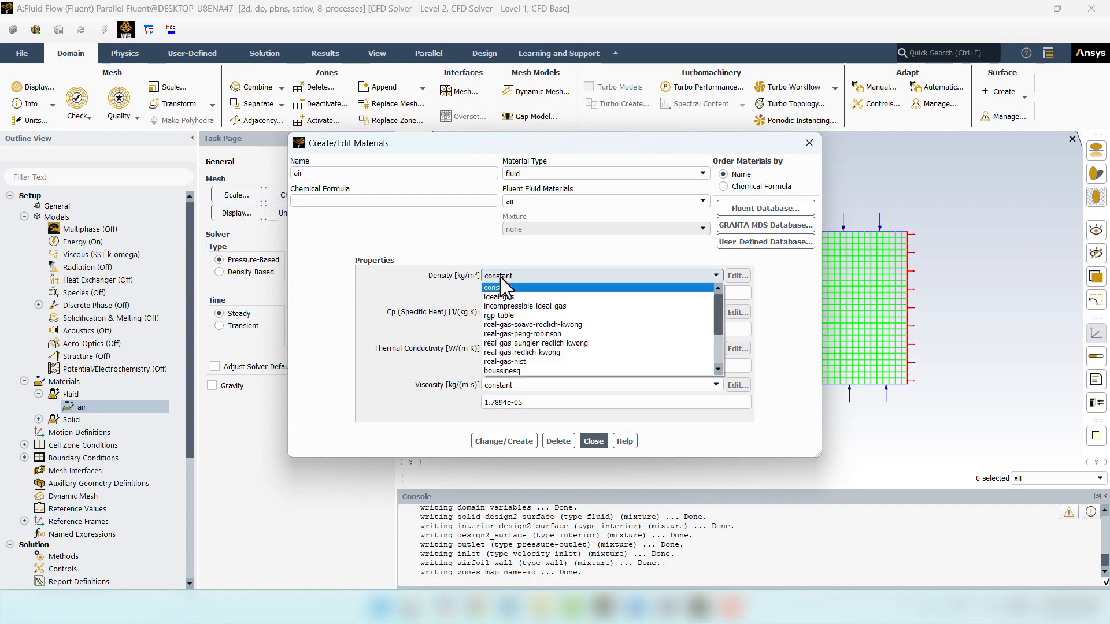
left_click(507, 298)
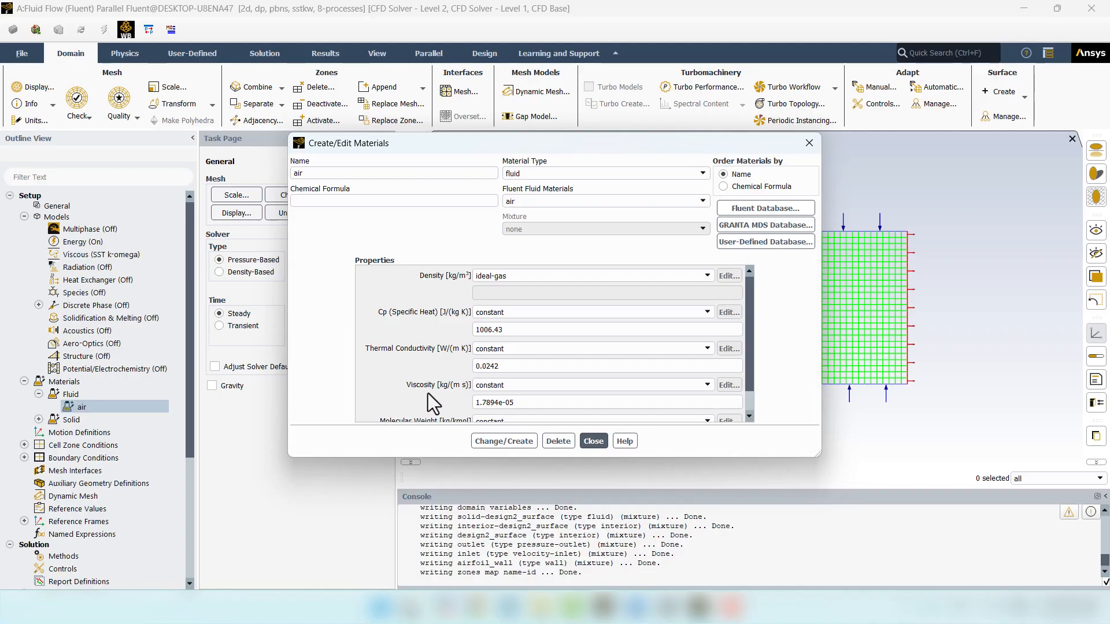
Set air's viscosity to sutherland with the Three Coefficient Method, and apply the material changes
left_click(549, 388)
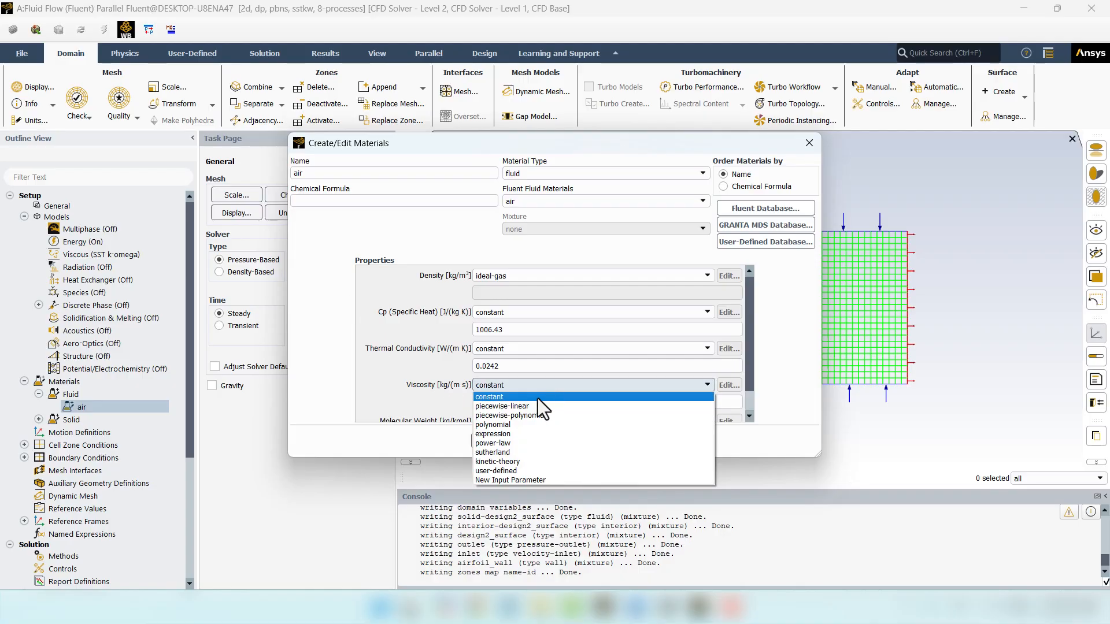
left_click(518, 455)
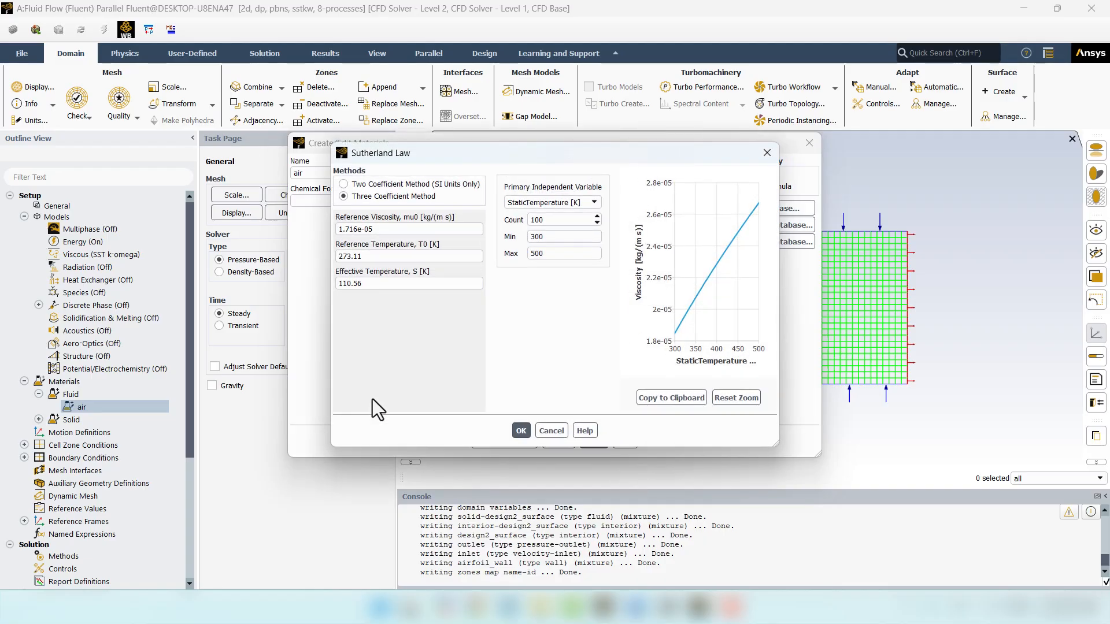
left_click(515, 433)
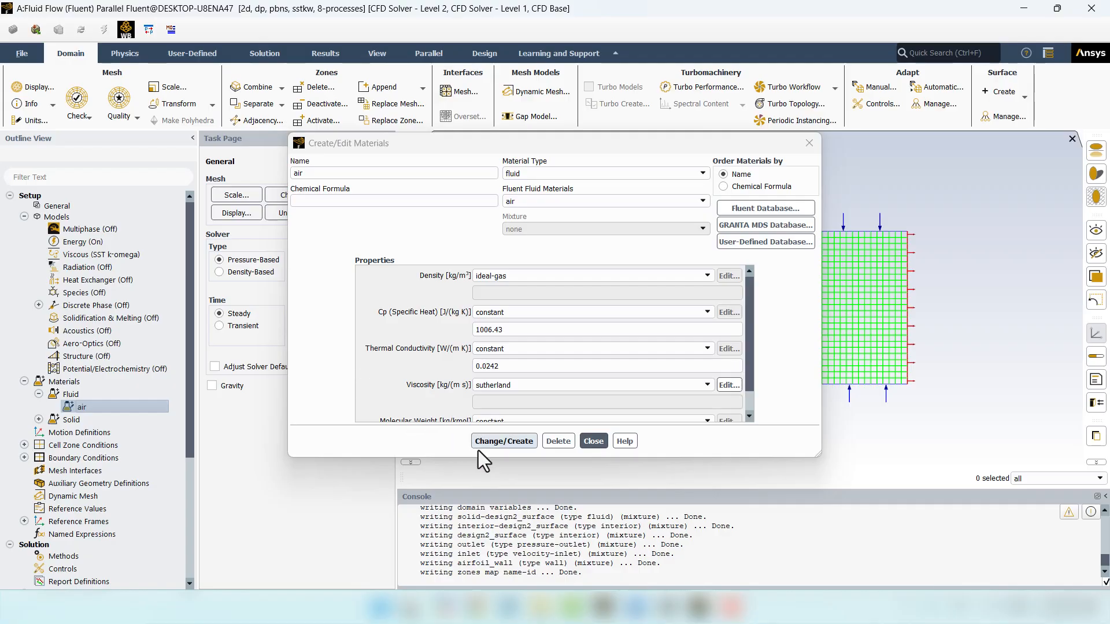
left_click(527, 447)
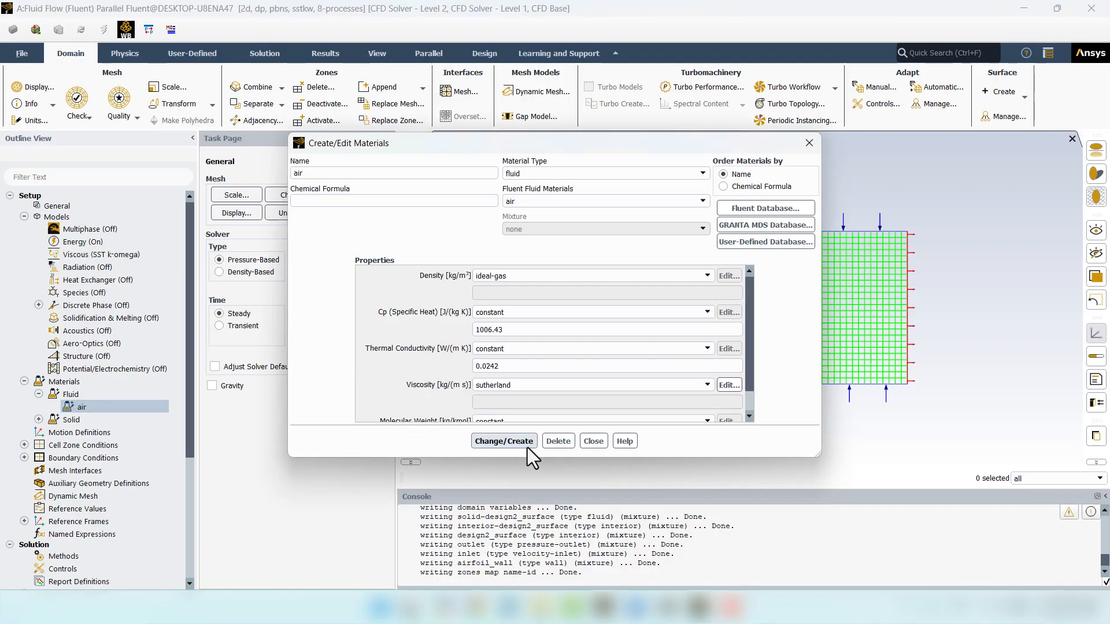
left_click(588, 446)
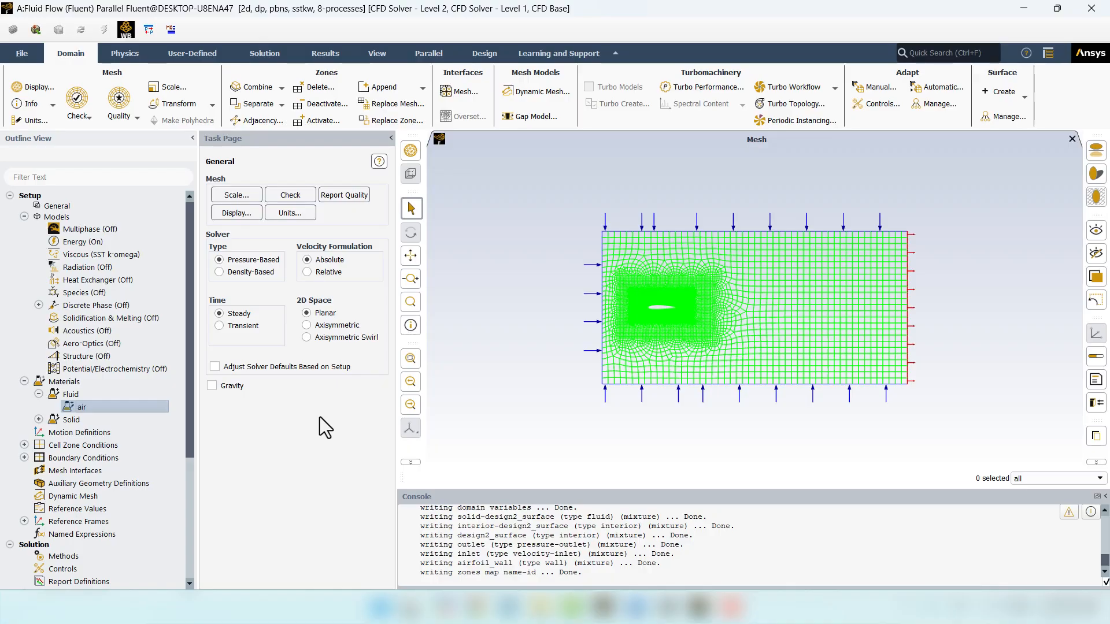
Change the inlet boundary type to pressure-far-field with gauge pressure 0 Pa and a Mach number of 0.6
left_click(24, 458)
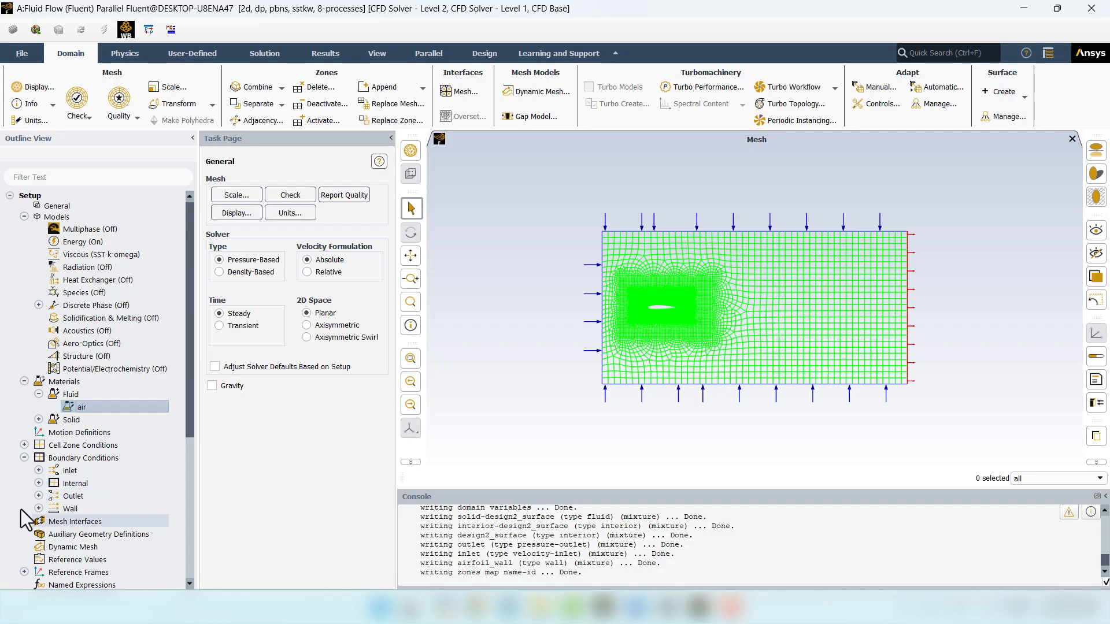
left_click(39, 471)
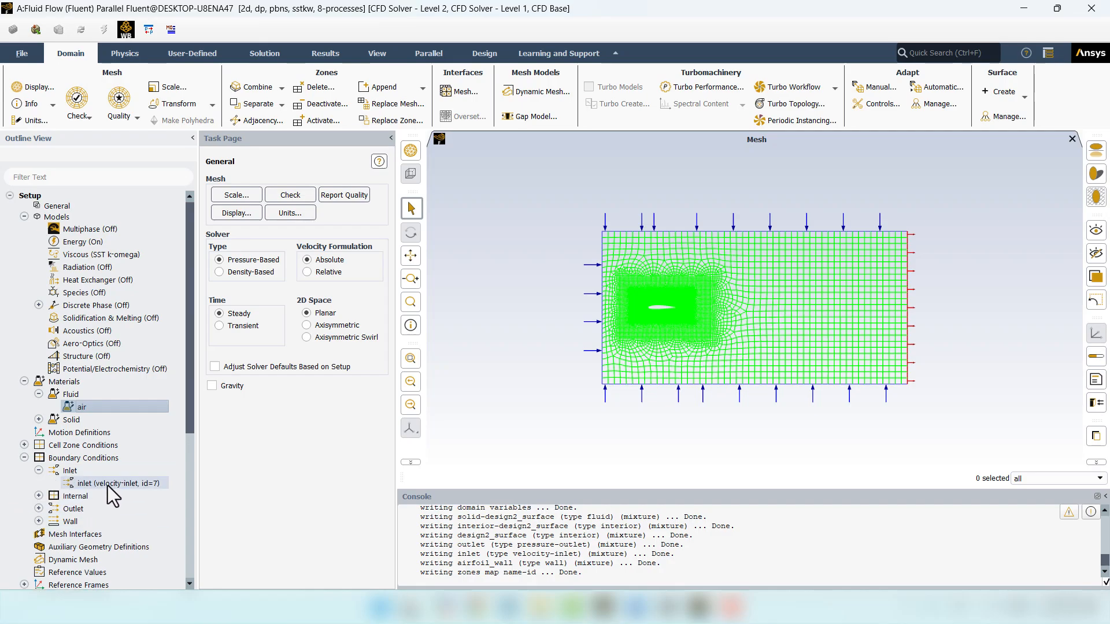
right_click(77, 483)
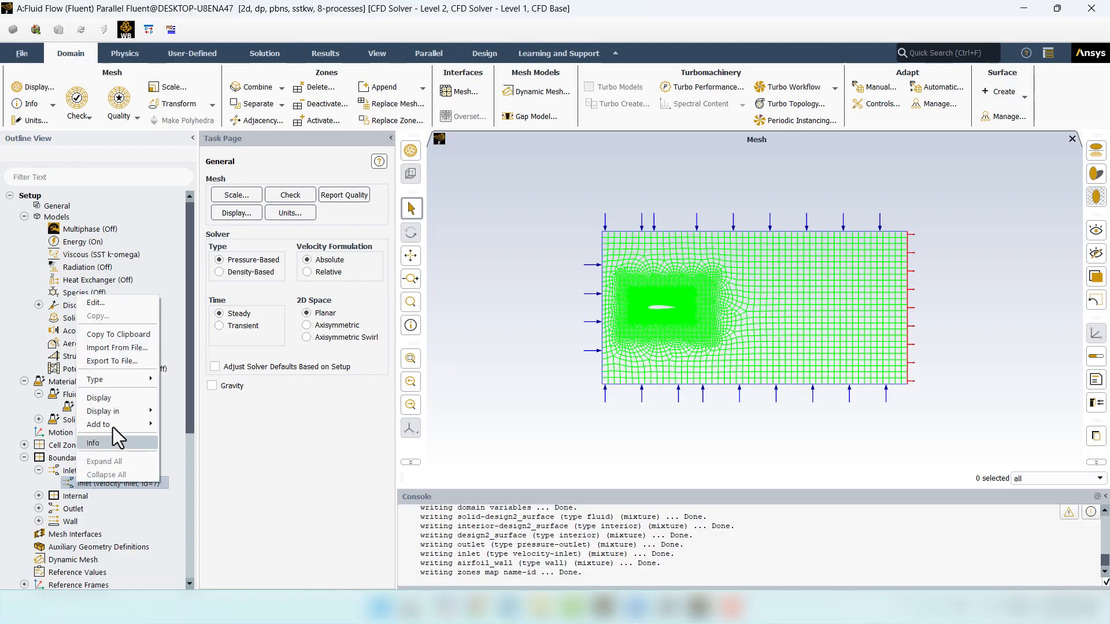
mouse_move(110, 377)
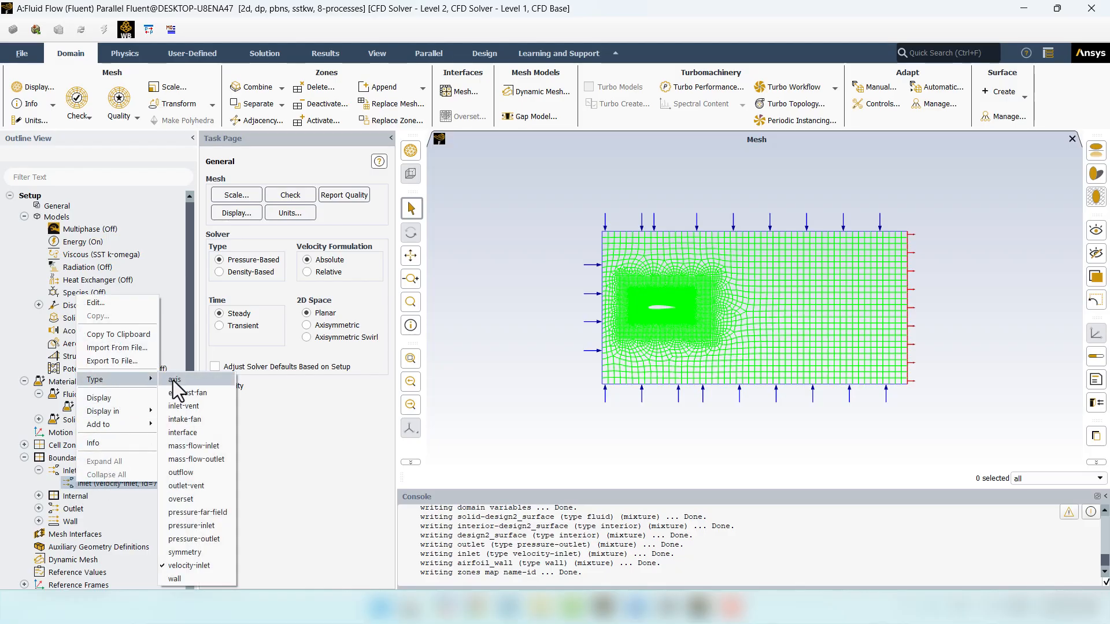
left_click(207, 514)
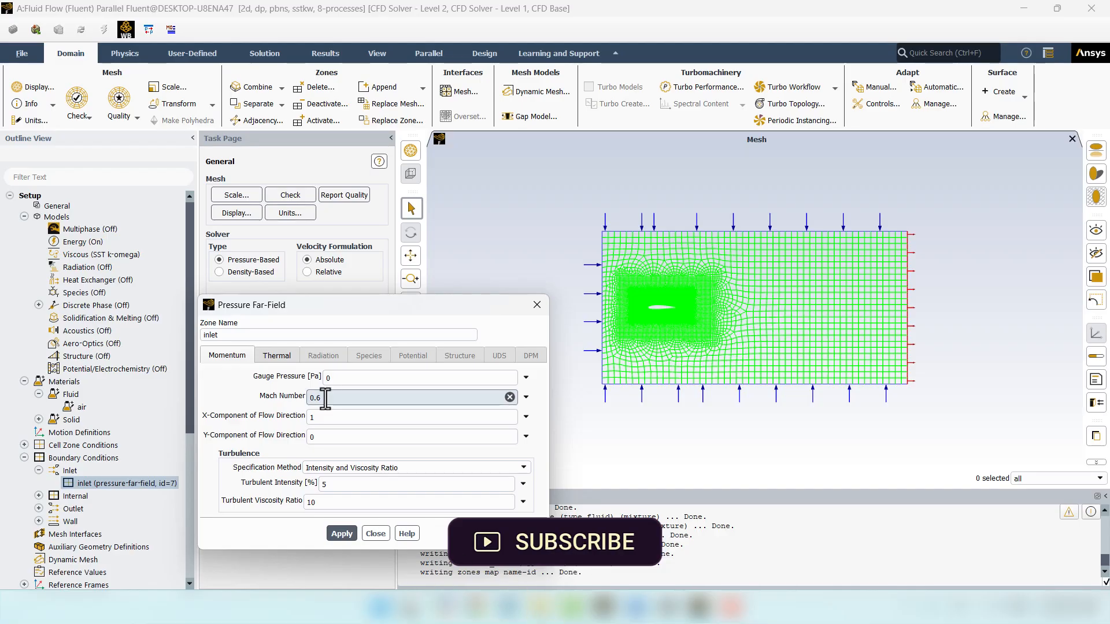
key("Tab")
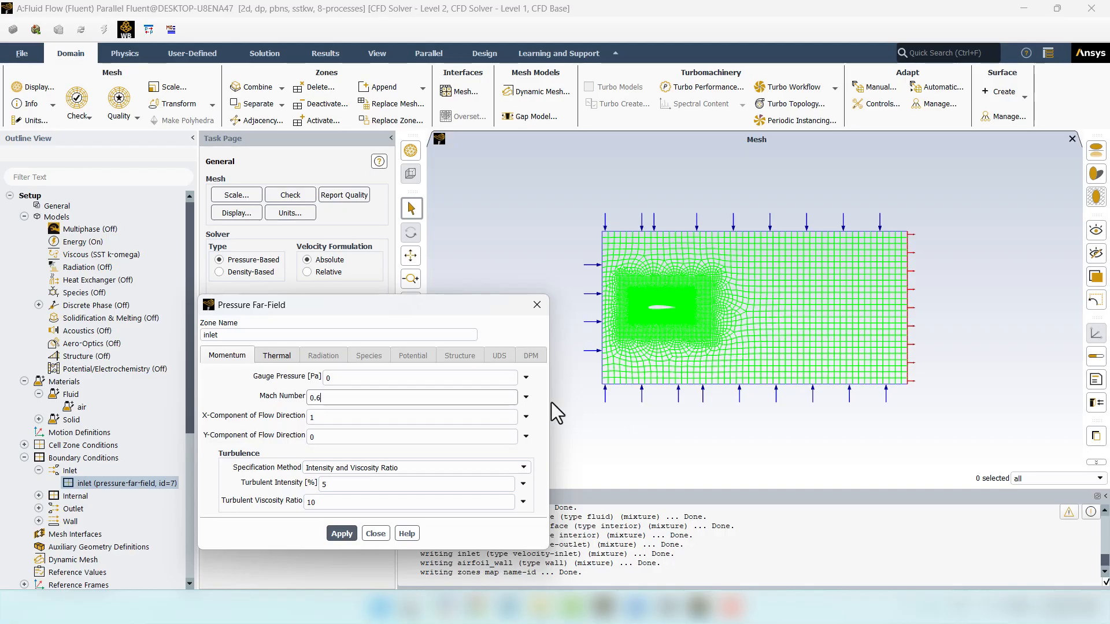
left_click(342, 534)
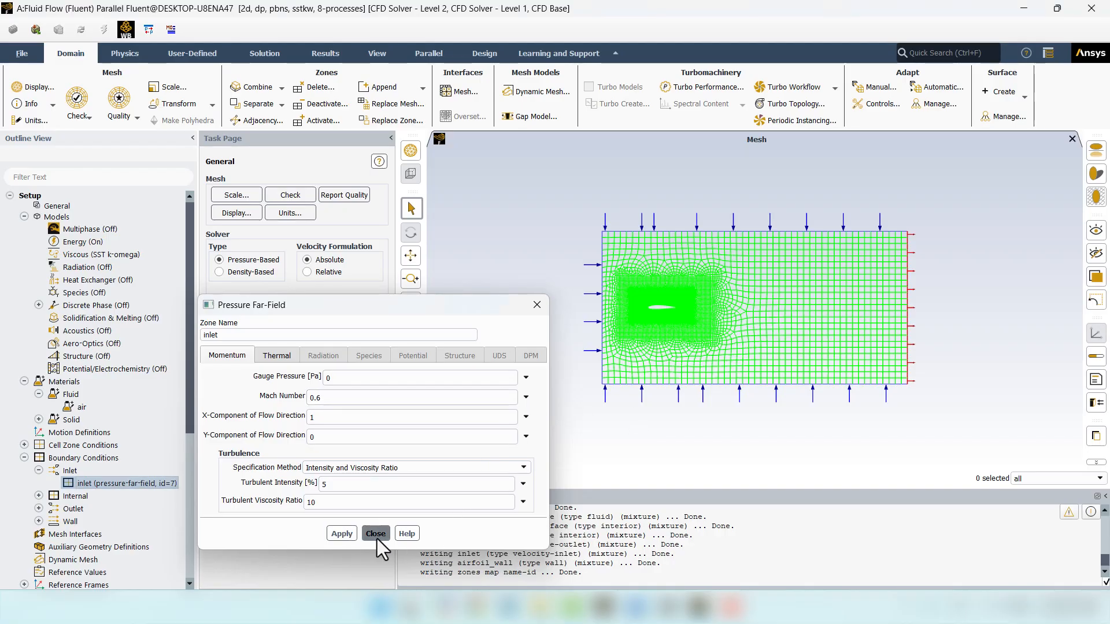
left_click(375, 536)
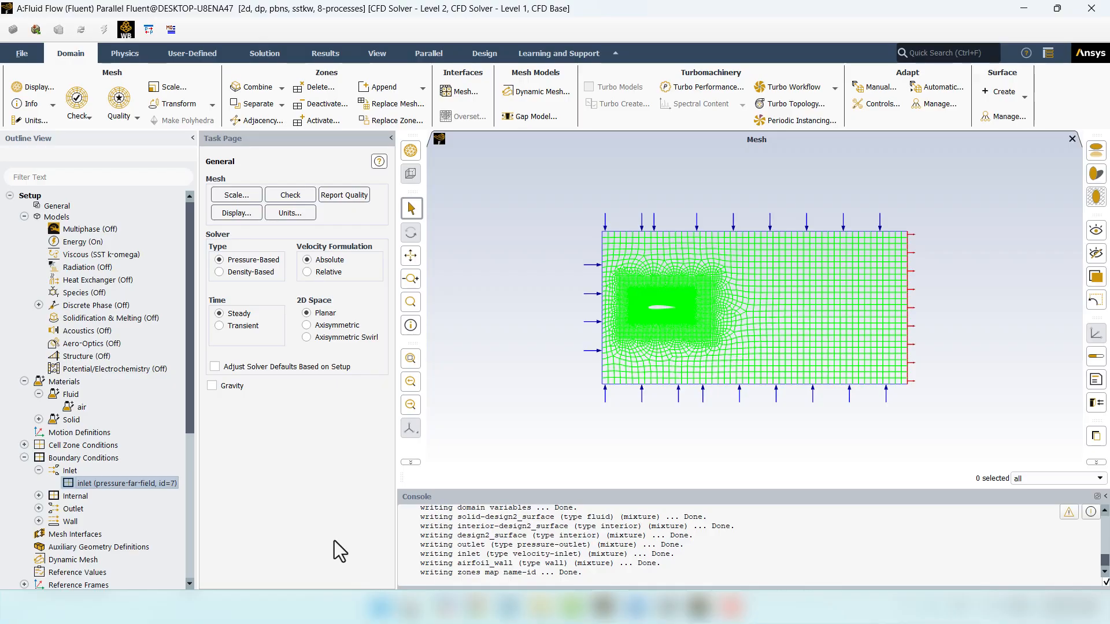
Change the outlet boundary type to pressure-far-field and apply it with a Mach number of 0.6
left_click(39, 509)
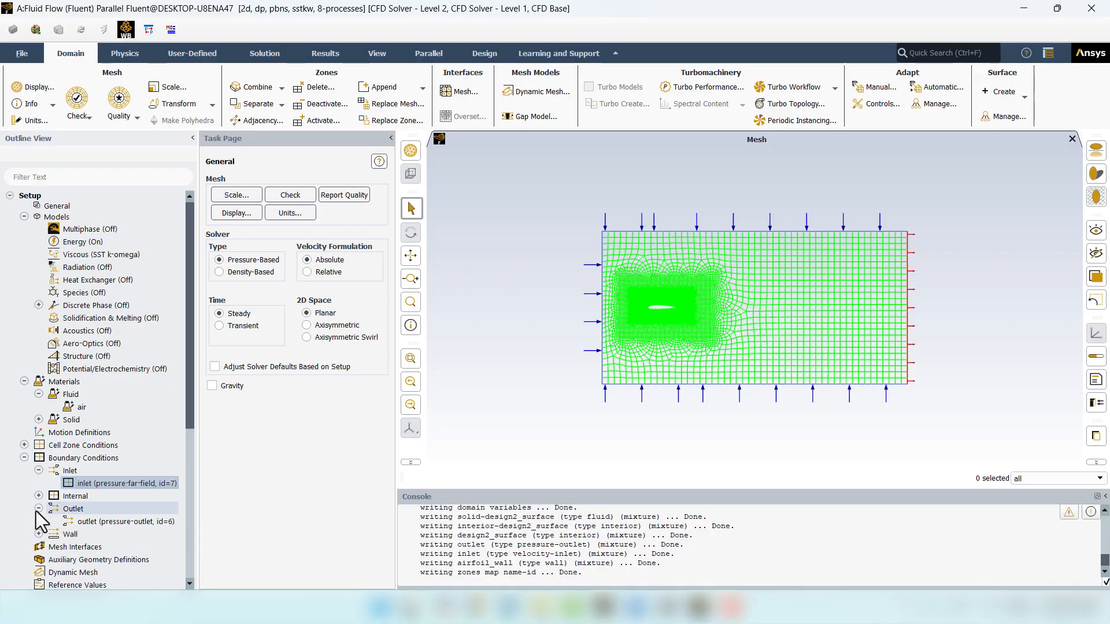
scroll(64, 502, "down", 1)
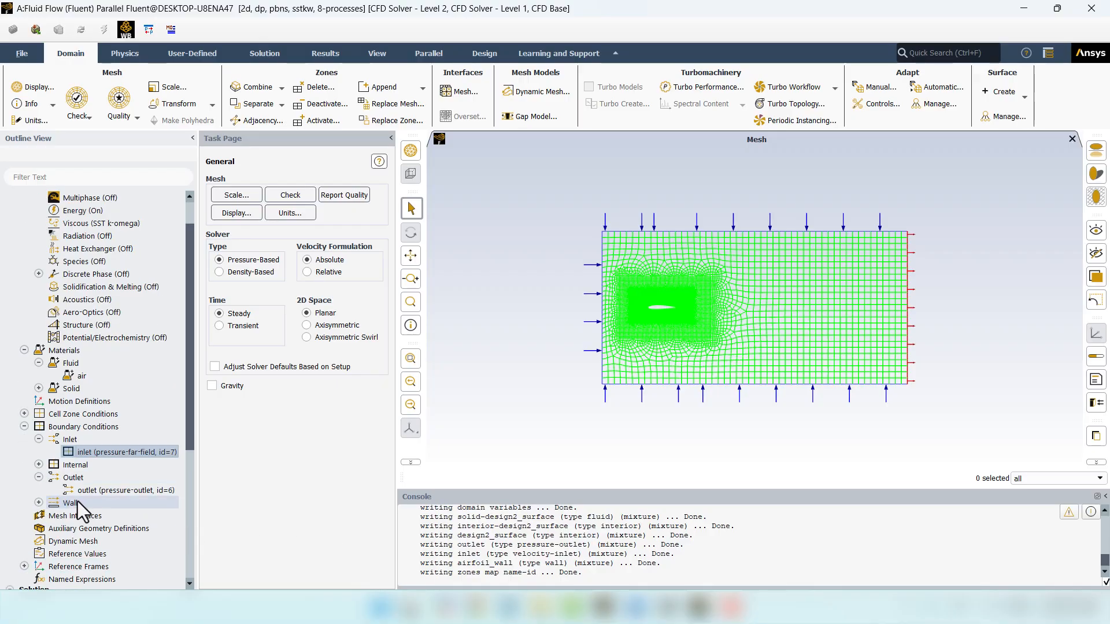
right_click(136, 491)
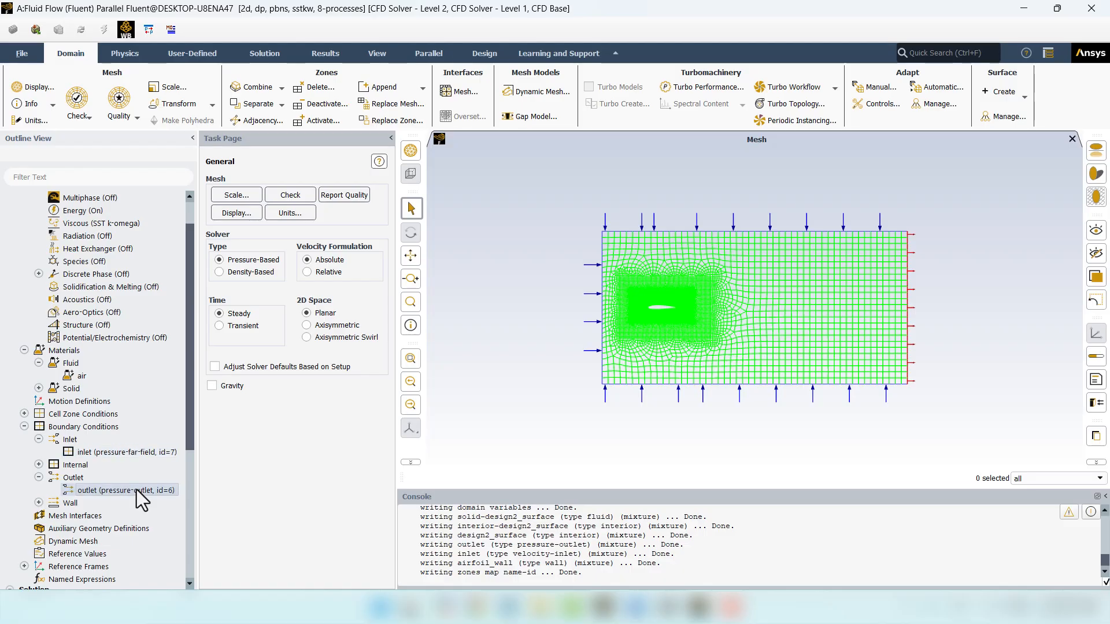
mouse_move(168, 385)
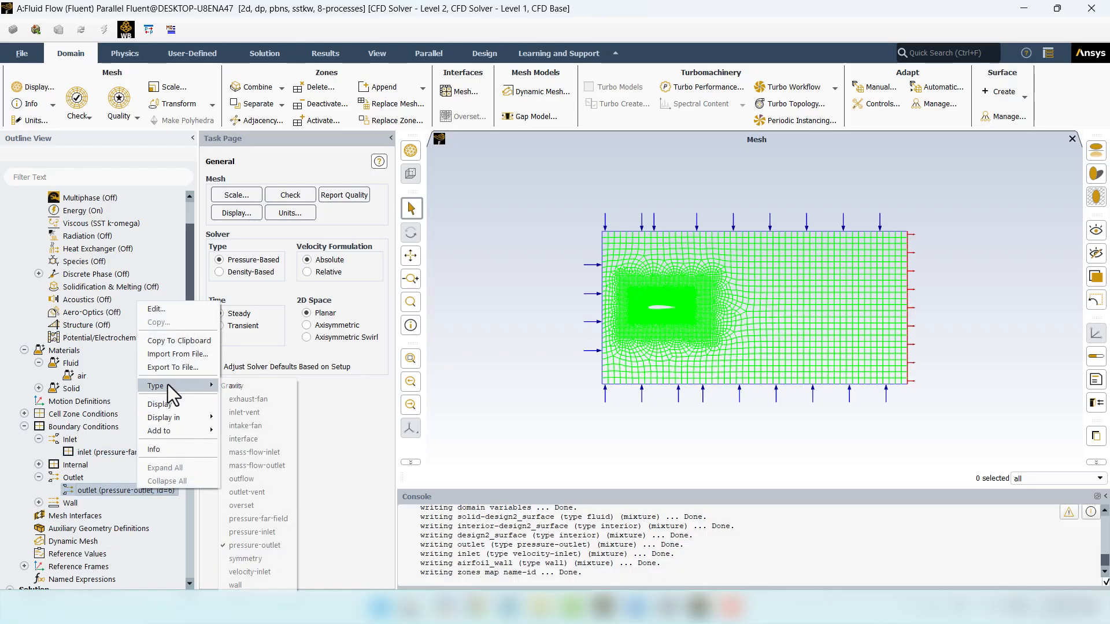
left_click(278, 516)
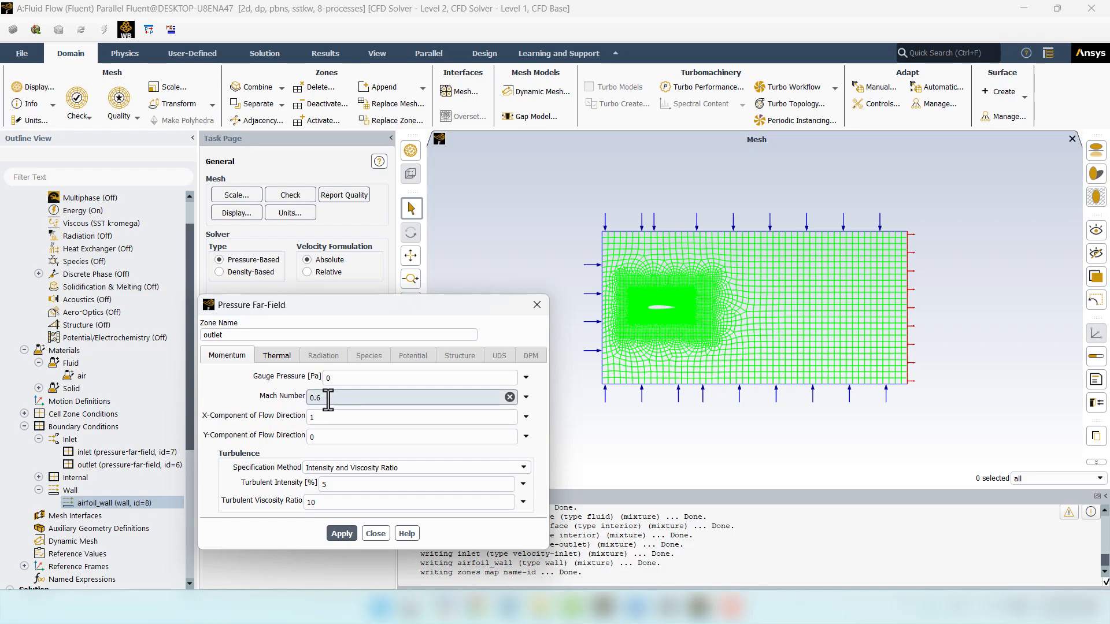
left_click(332, 535)
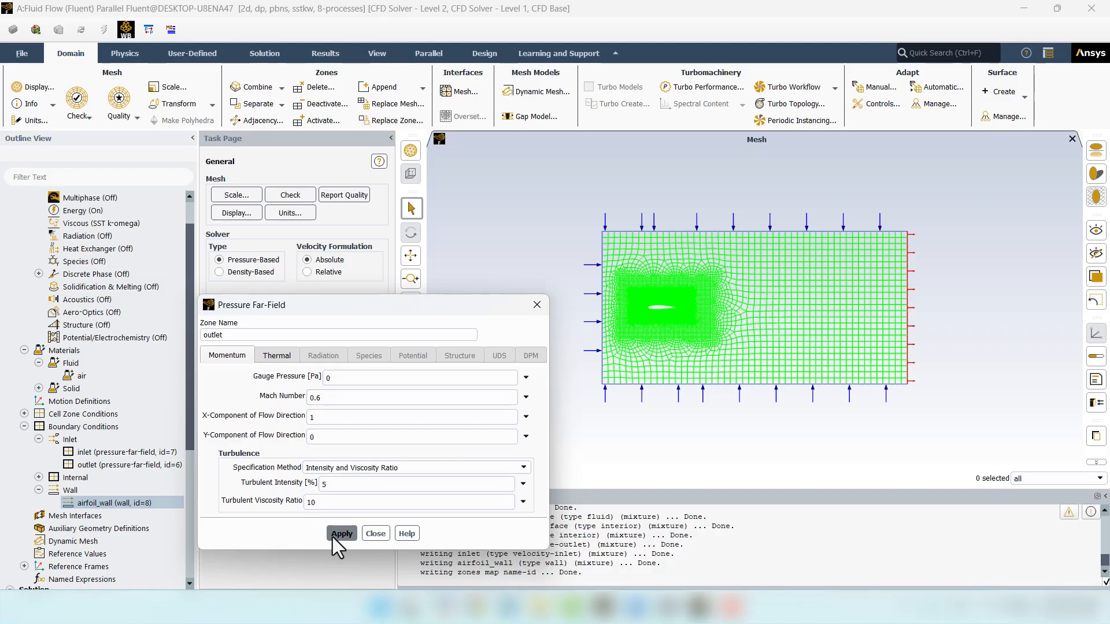
left_click(379, 532)
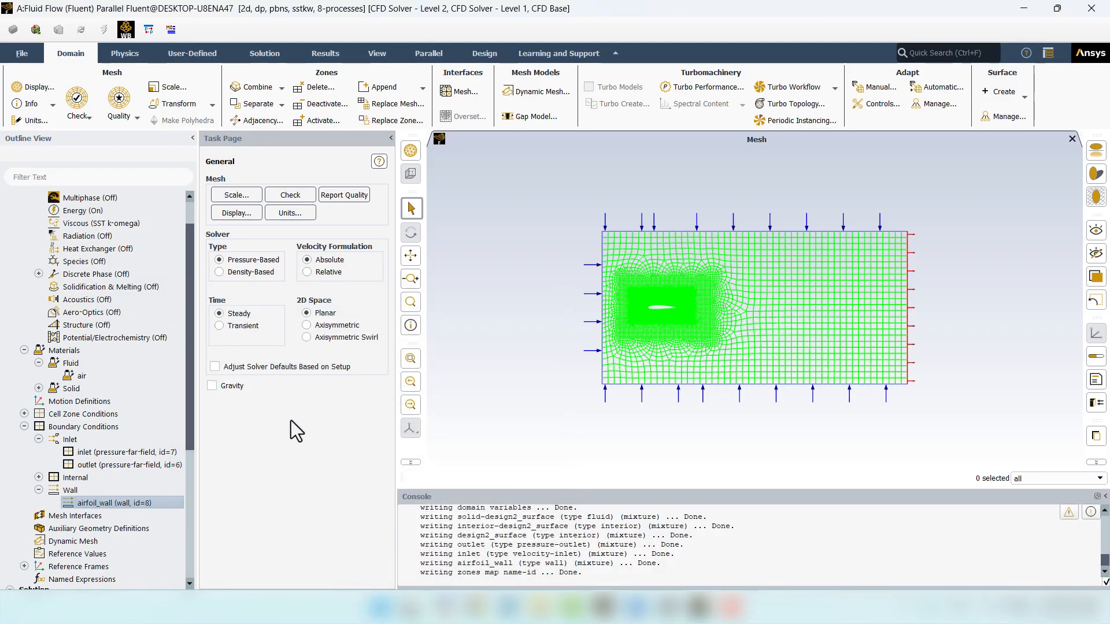
Review the solution methods and initialize the solution with Hybrid Initialization
scroll(102, 441, "down", 4)
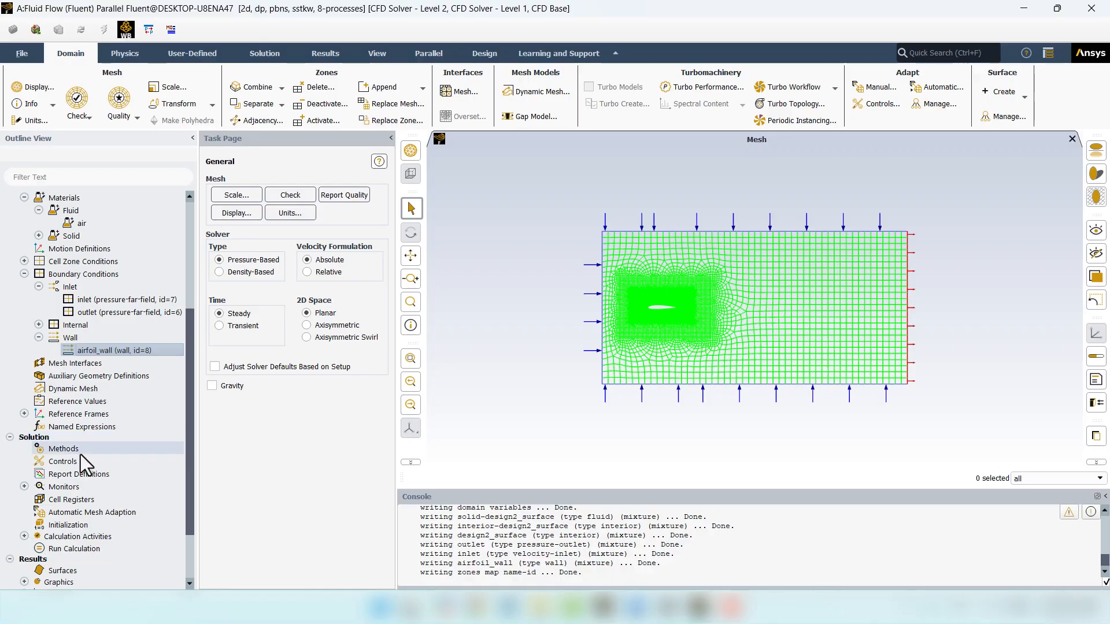
left_click(81, 452)
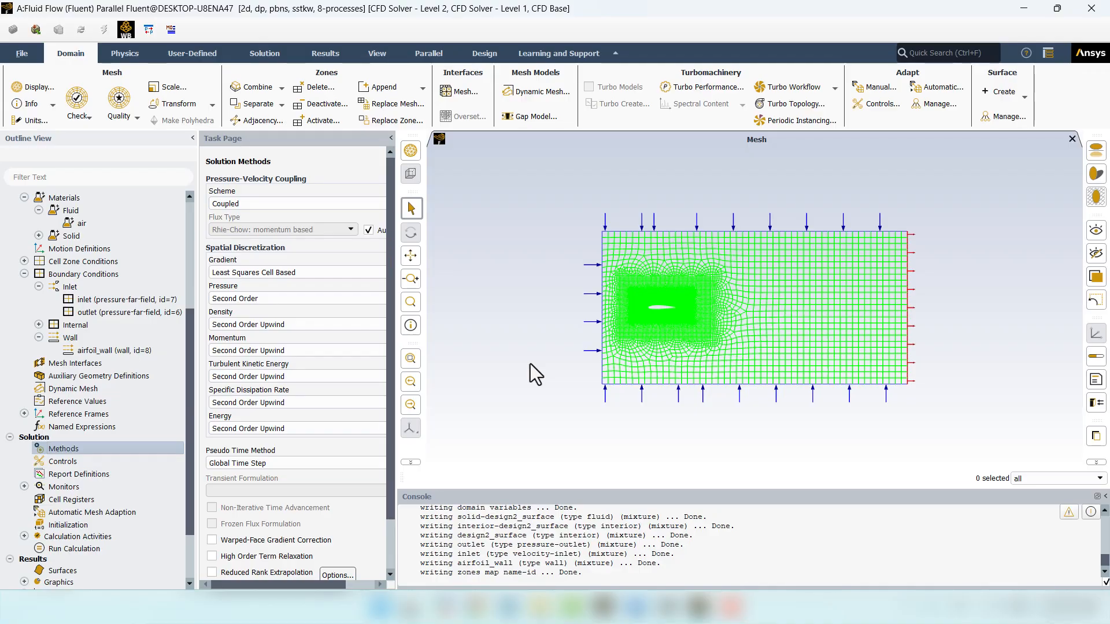
left_click(78, 525)
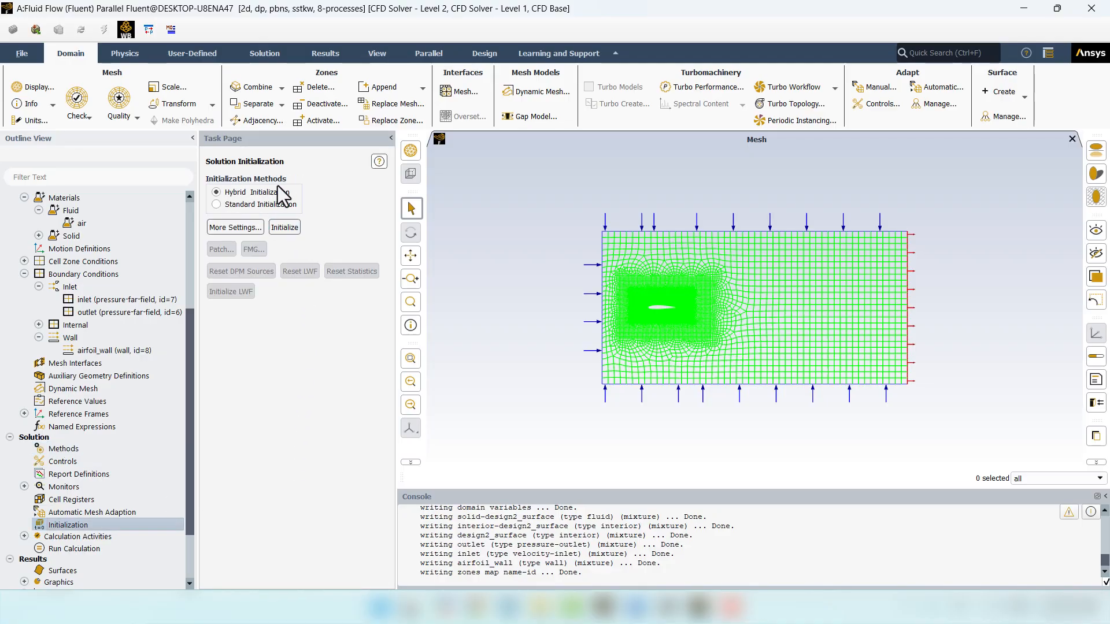
left_click(286, 233)
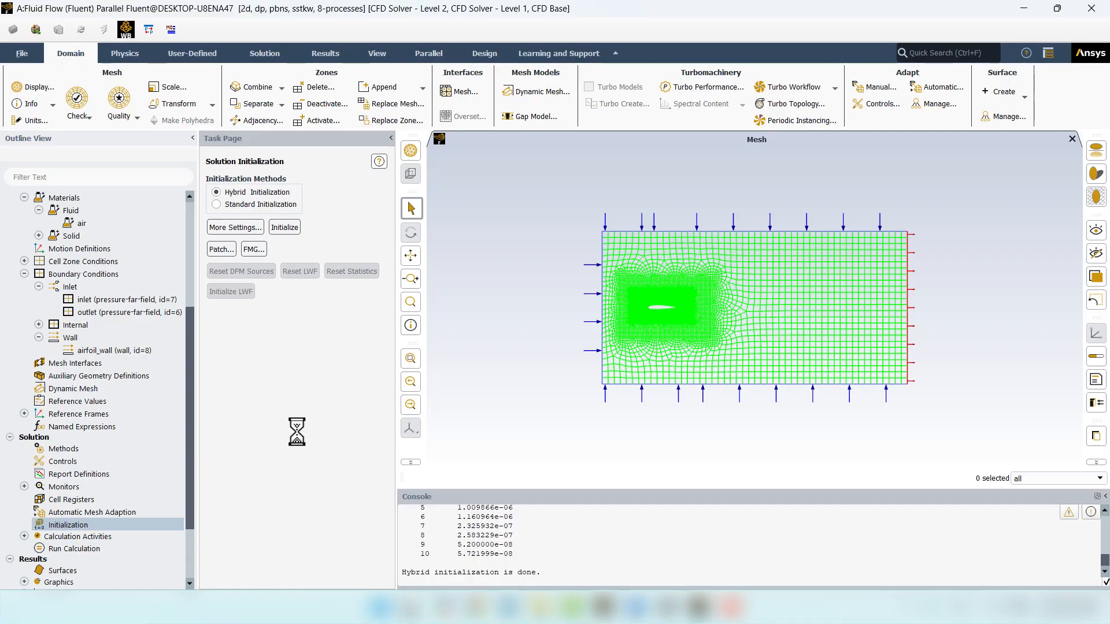
Set the number of iterations to 1000 and run the calculation
left_click(75, 549)
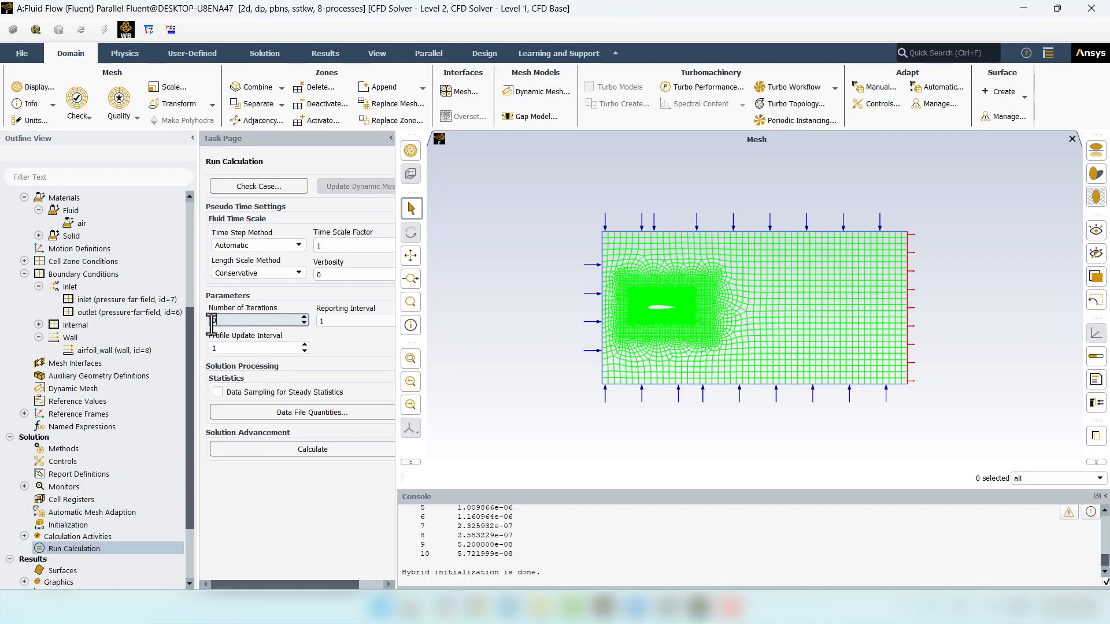
type("1000")
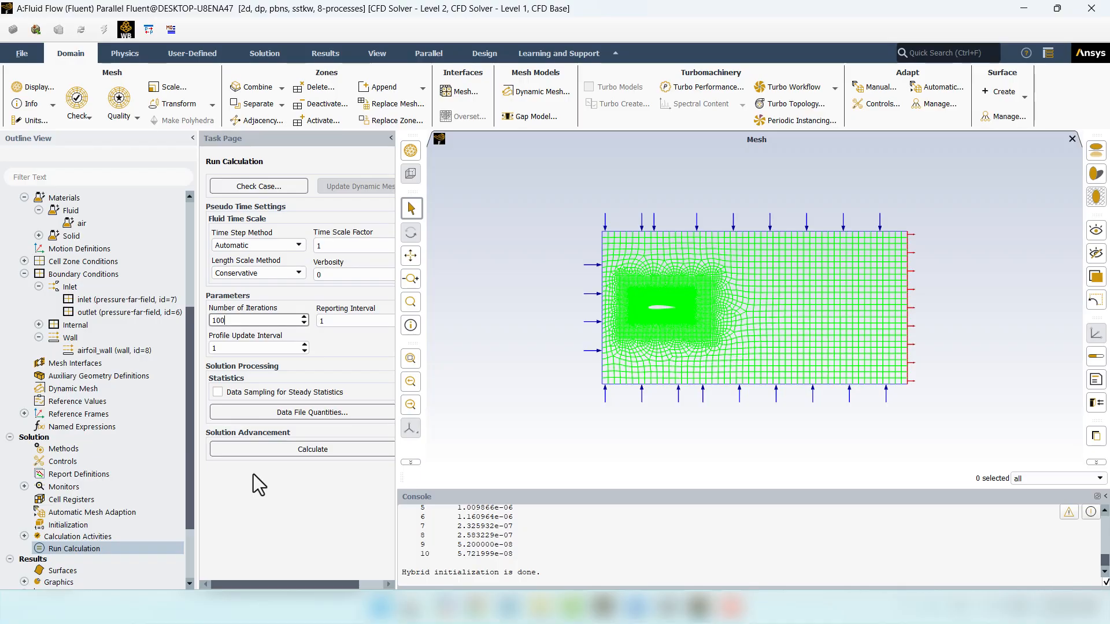
left_click(276, 451)
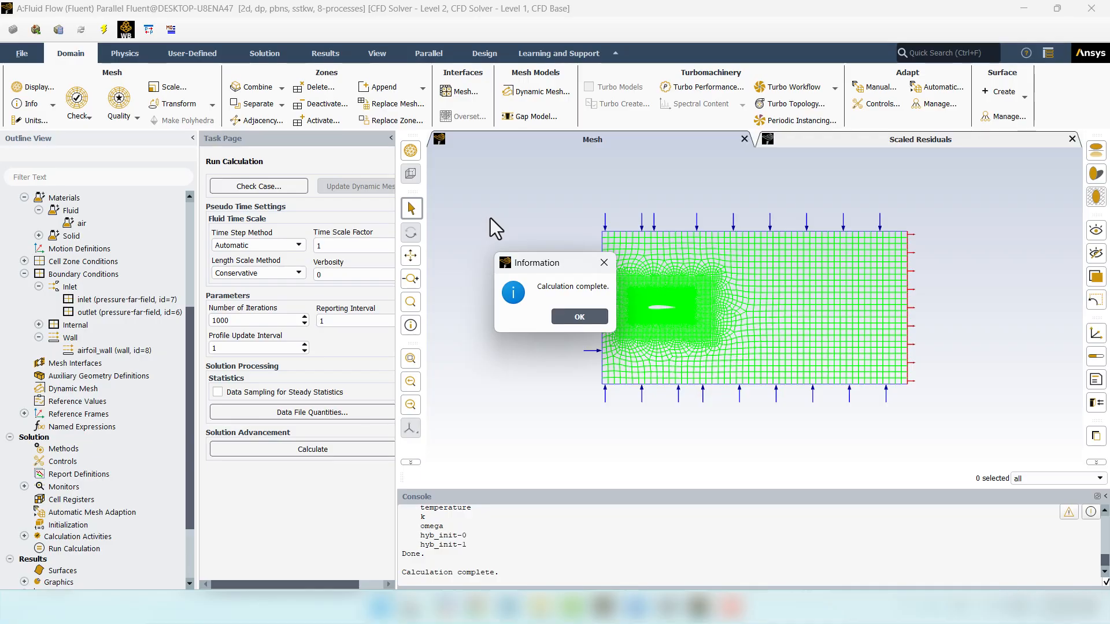
Acknowledge the finished calculation and examine the scaled residuals plot
left_click(561, 316)
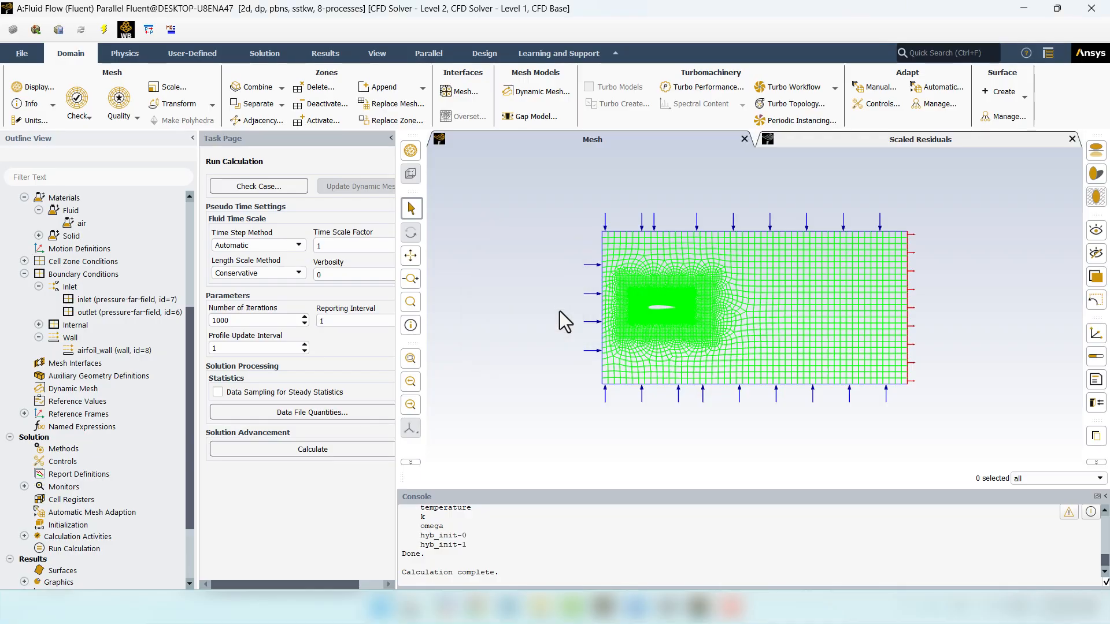
left_click(923, 138)
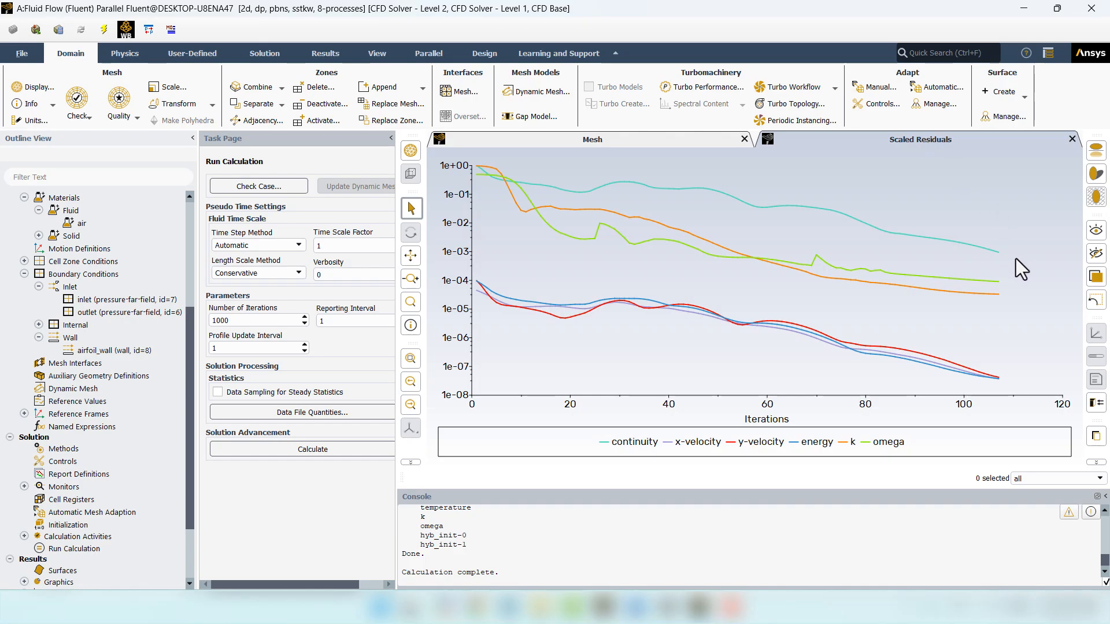
Create and display a filled Static Pressure contour named "pressure" and inspect it around the airfoil
scroll(10, 435, "down", 3)
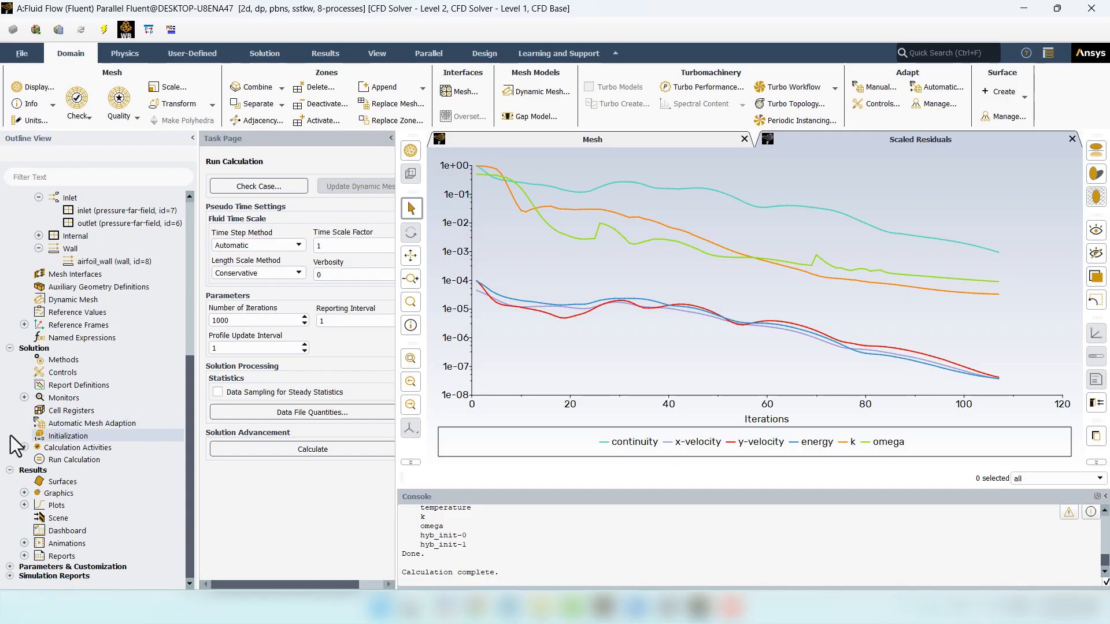
left_click(23, 493)
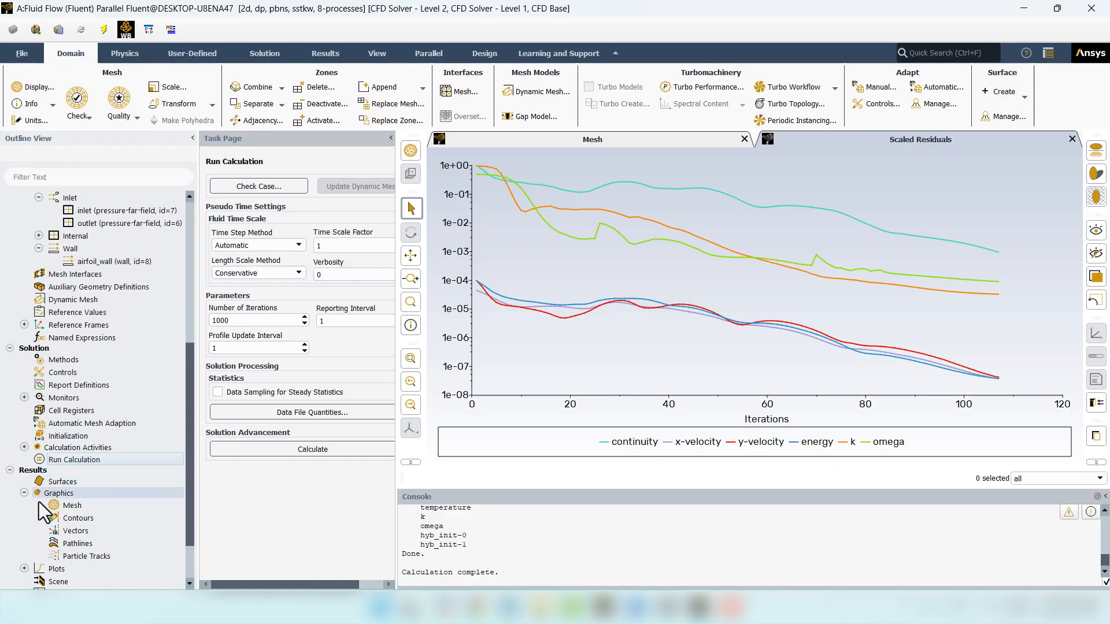
right_click(91, 519)
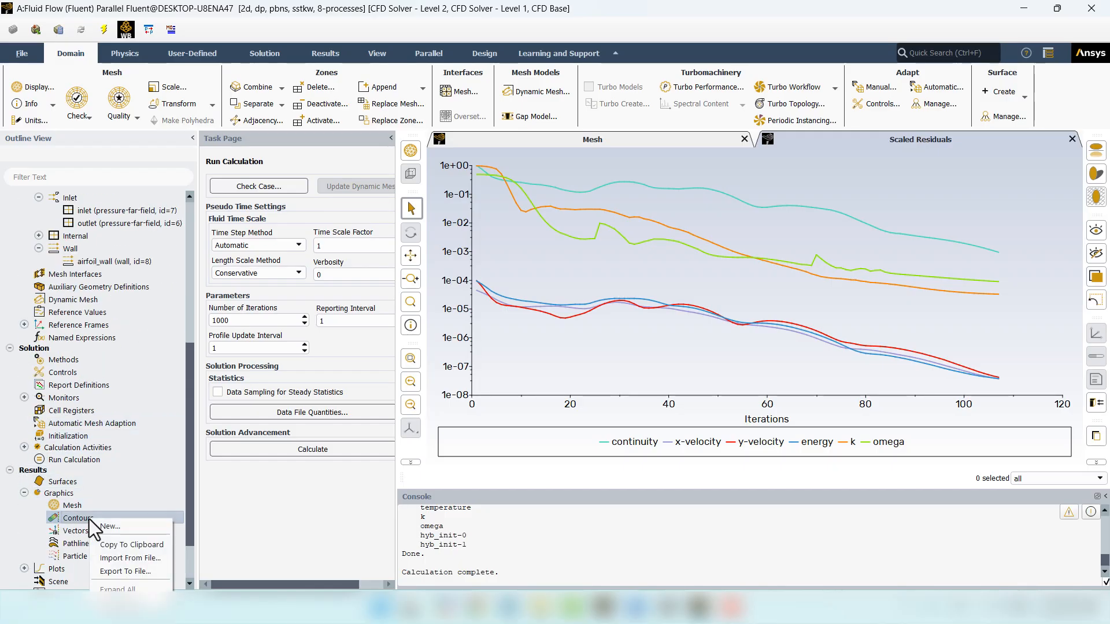
left_click(157, 529)
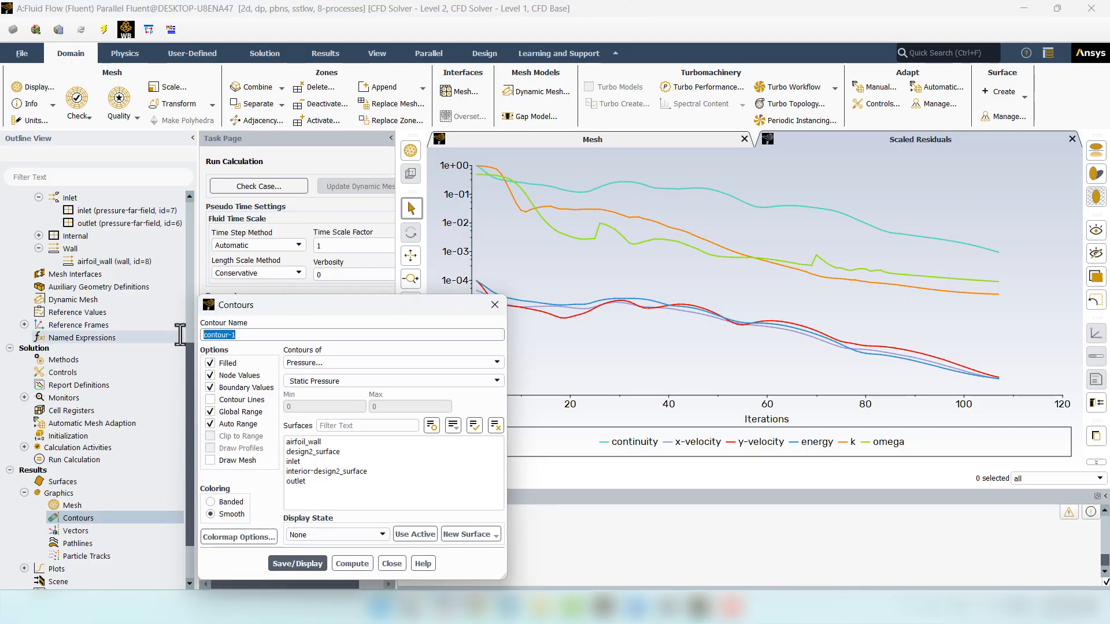
type("pressure")
left_click(279, 564)
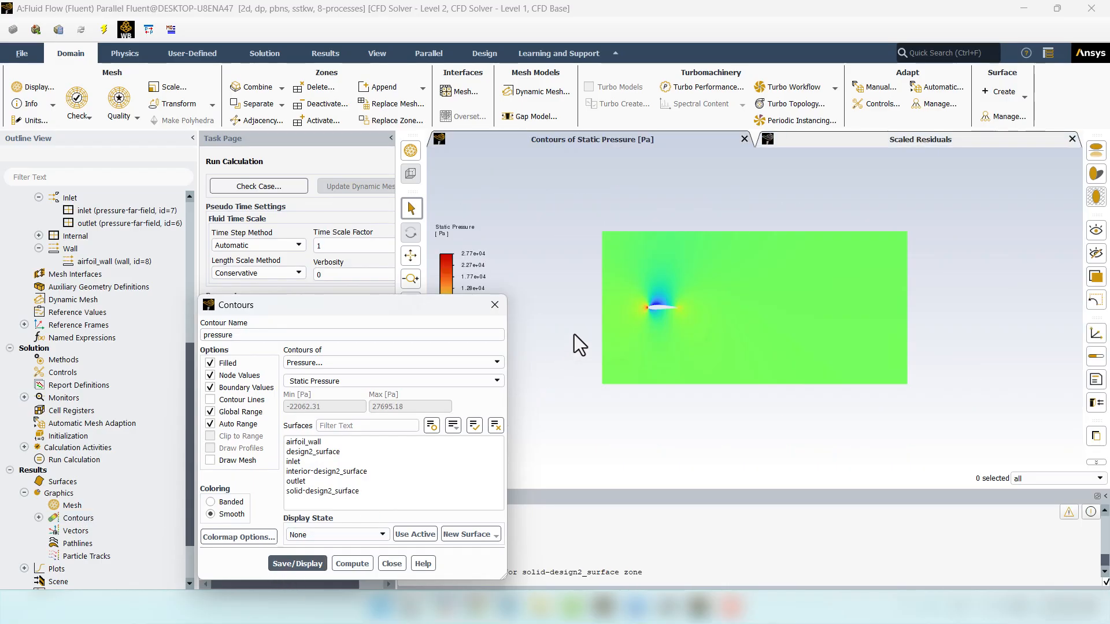
scroll(627, 313, "up", 5)
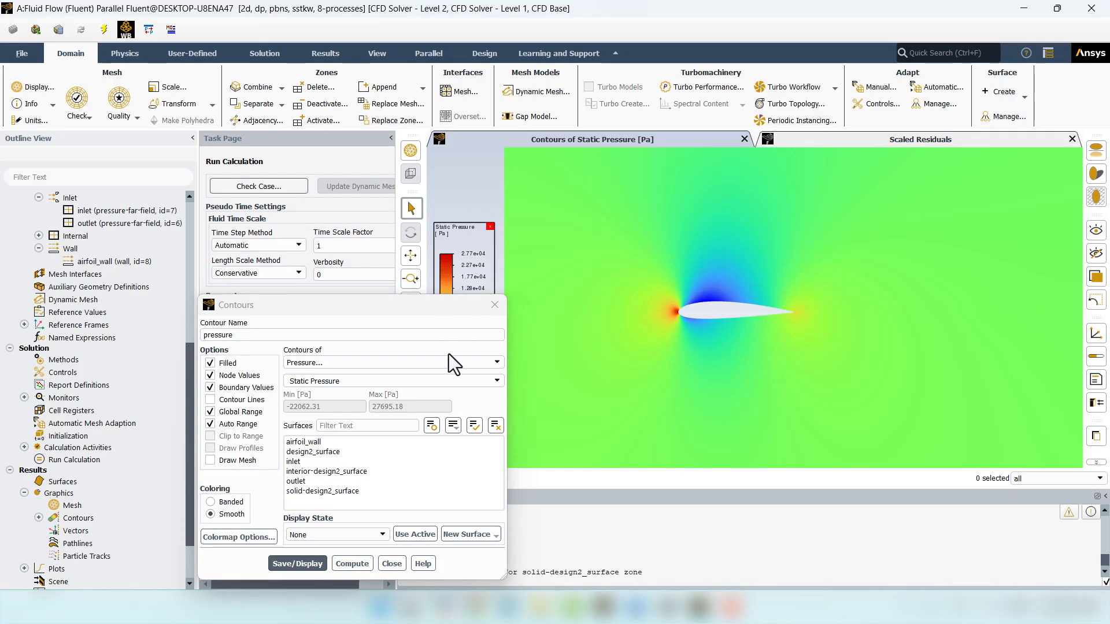
left_click(392, 564)
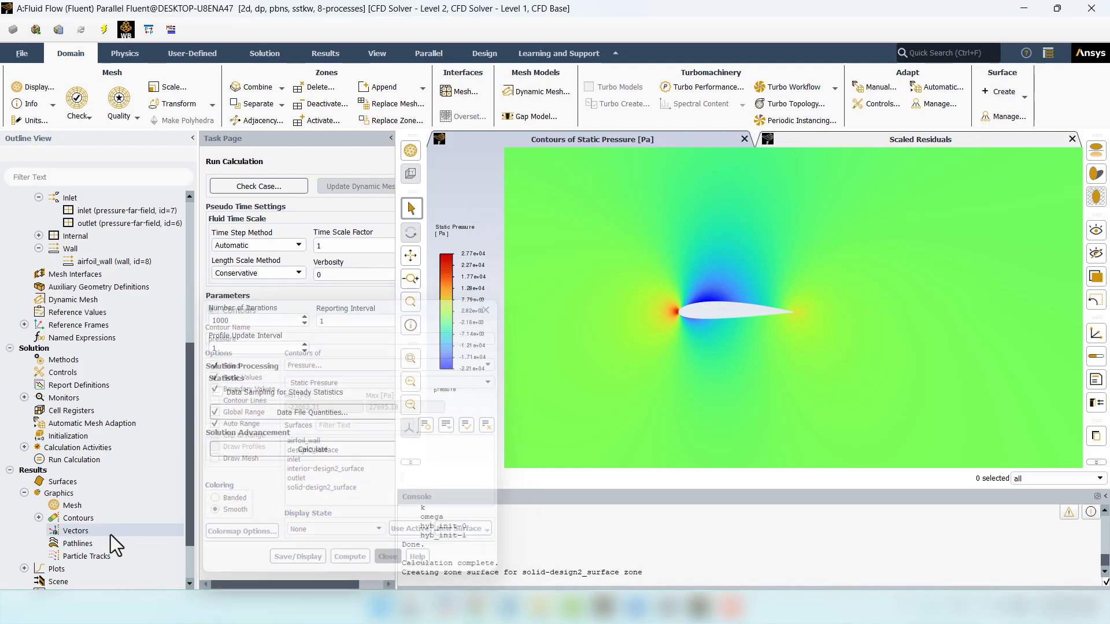
Create a new contour of Static Temperature and display it around the airfoil
right_click(83, 519)
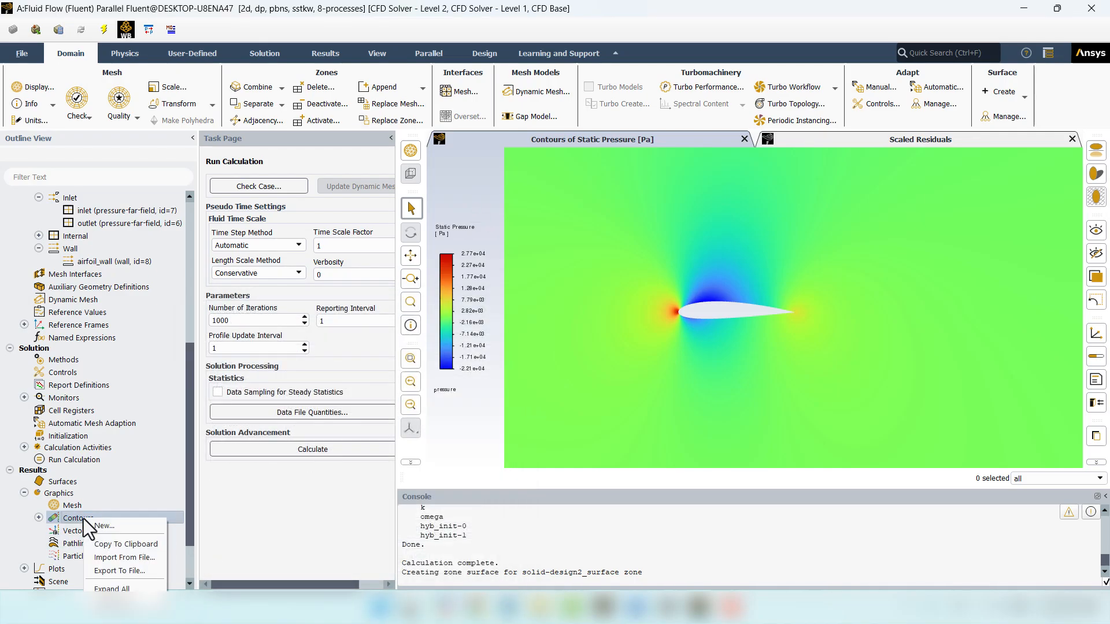
left_click(117, 528)
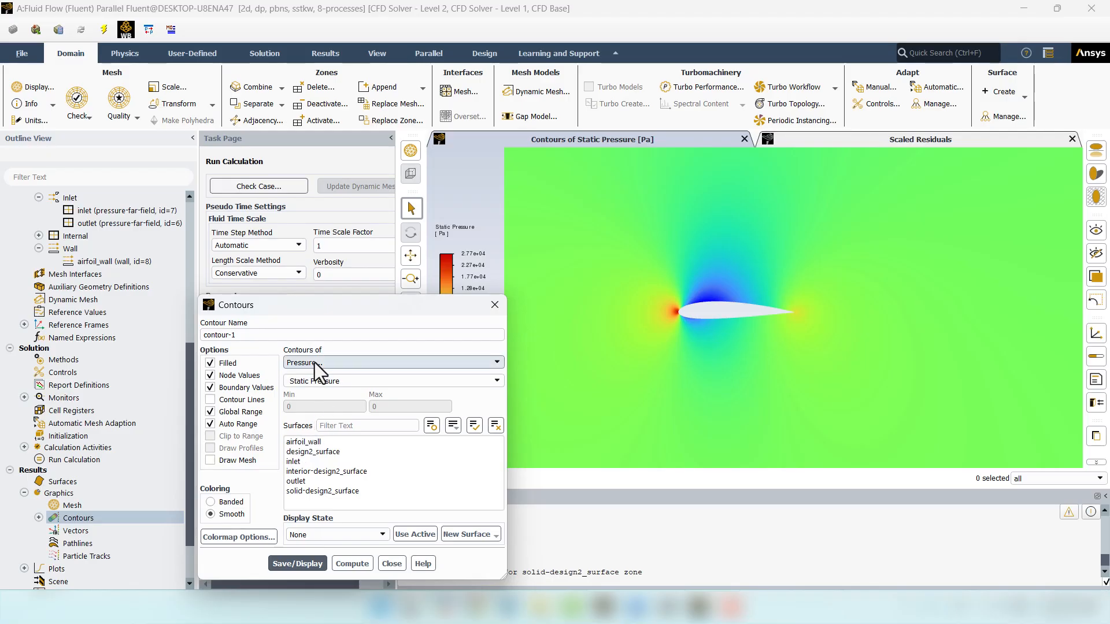
left_click(349, 361)
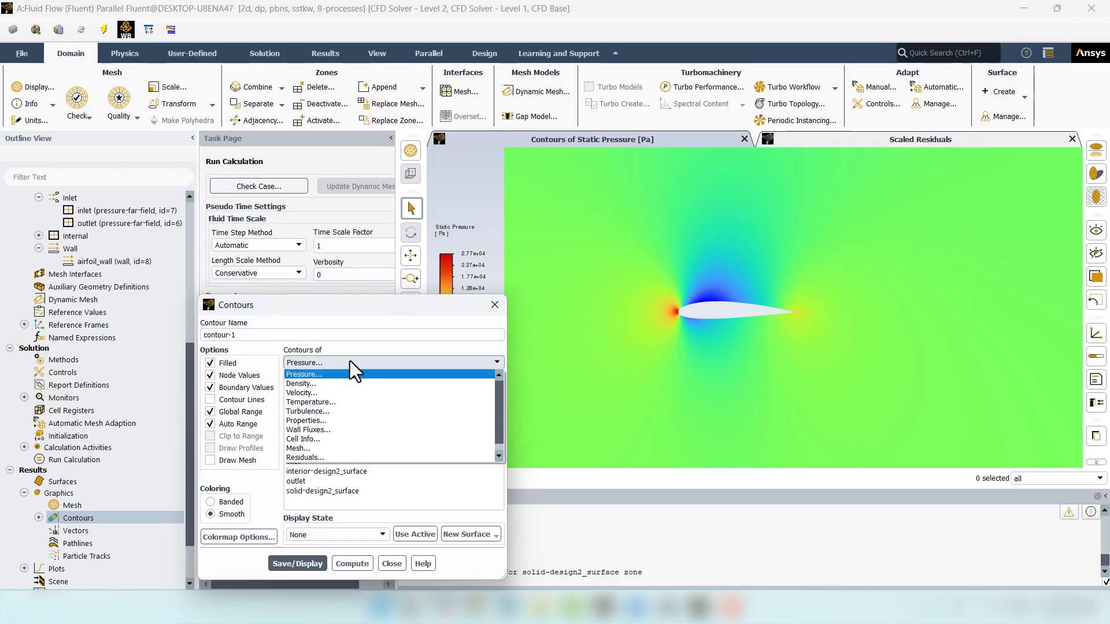
left_click(328, 403)
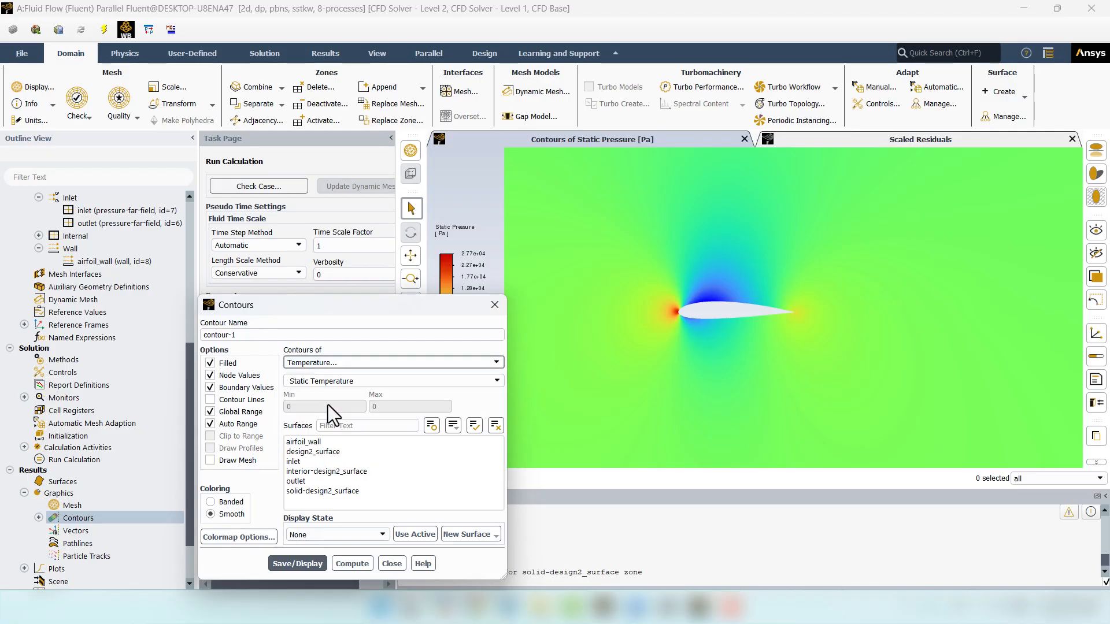
left_click(301, 567)
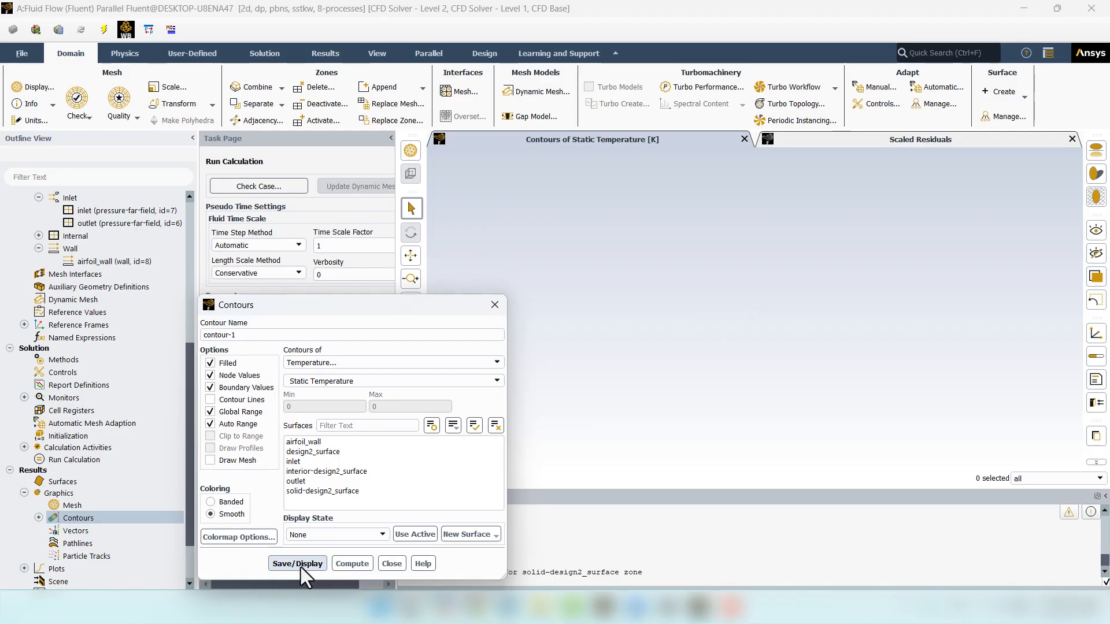
Rename the Static Temperature contour as "temperature" and save it
left_click_drag(415, 309, 287, 282)
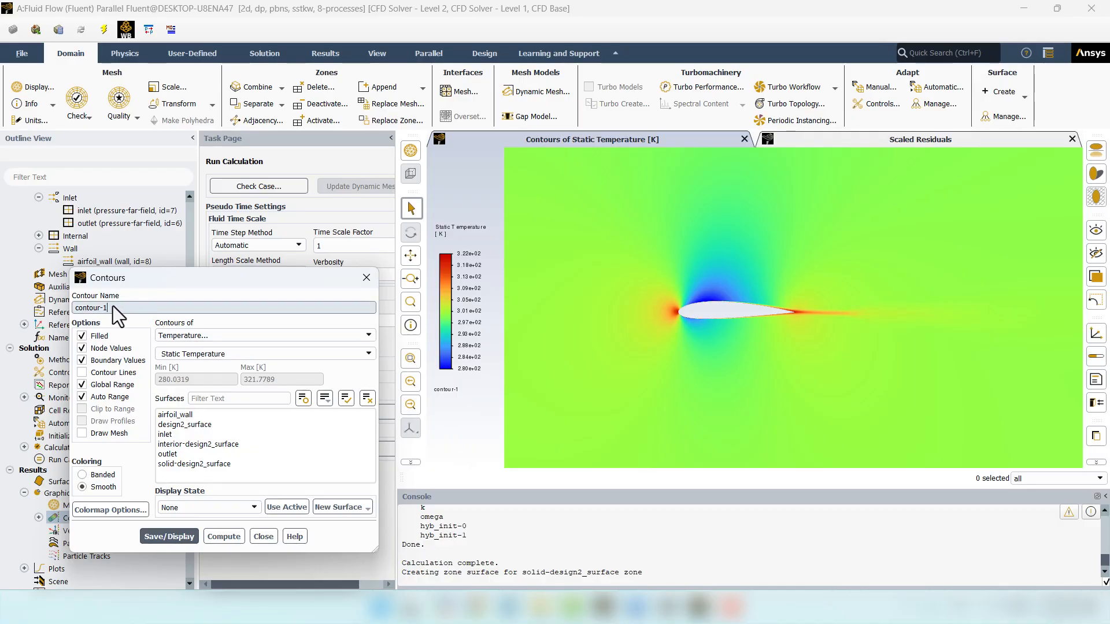
left_click_drag(113, 307, 30, 306)
type("tempera")
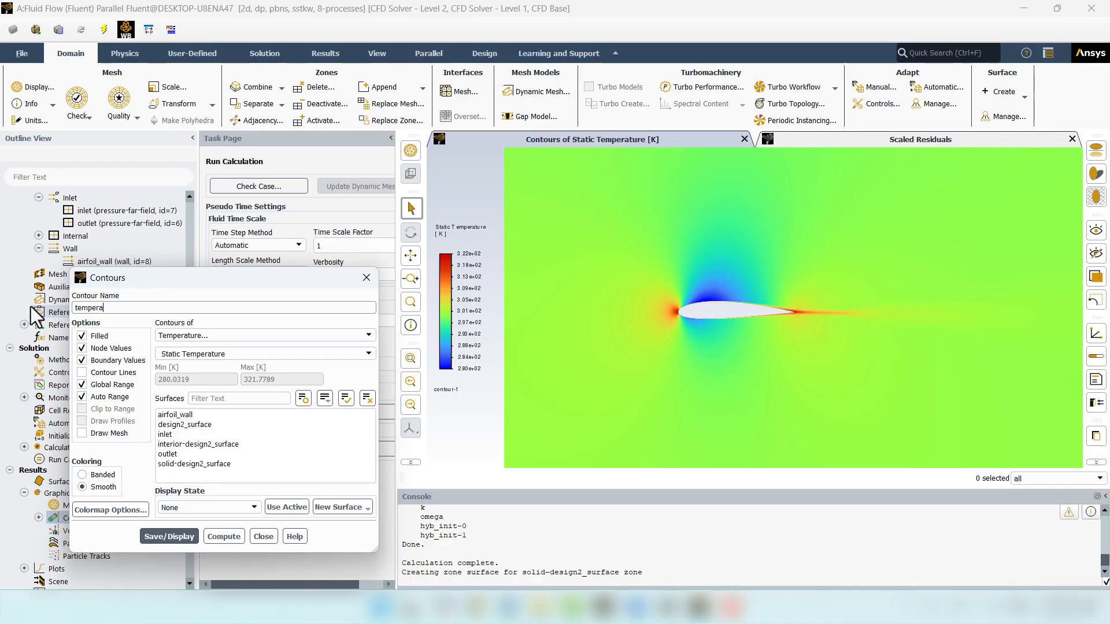
type("ture")
left_click(170, 537)
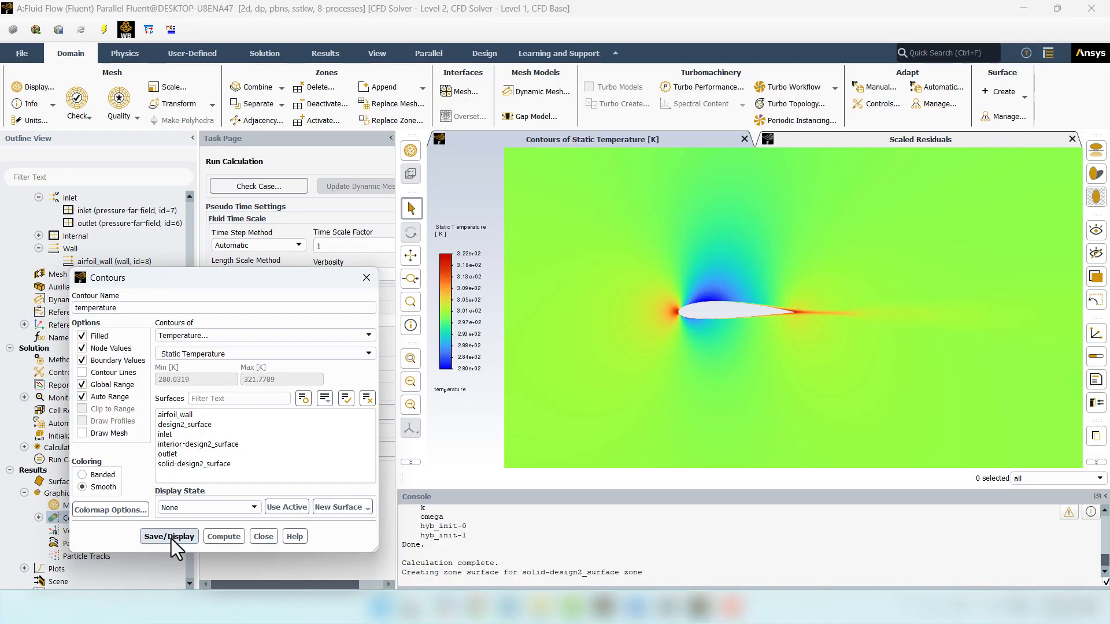
left_click(264, 537)
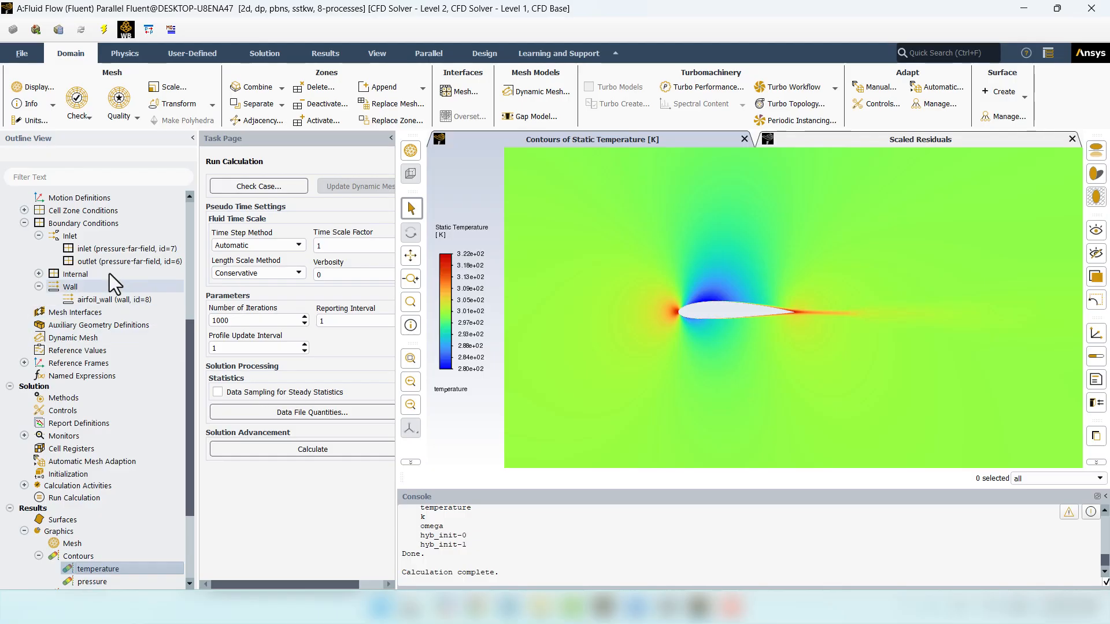
Set the inlet pressure-far-field Mach number to 1.2 and apply it
left_click(85, 251)
double_click(86, 251)
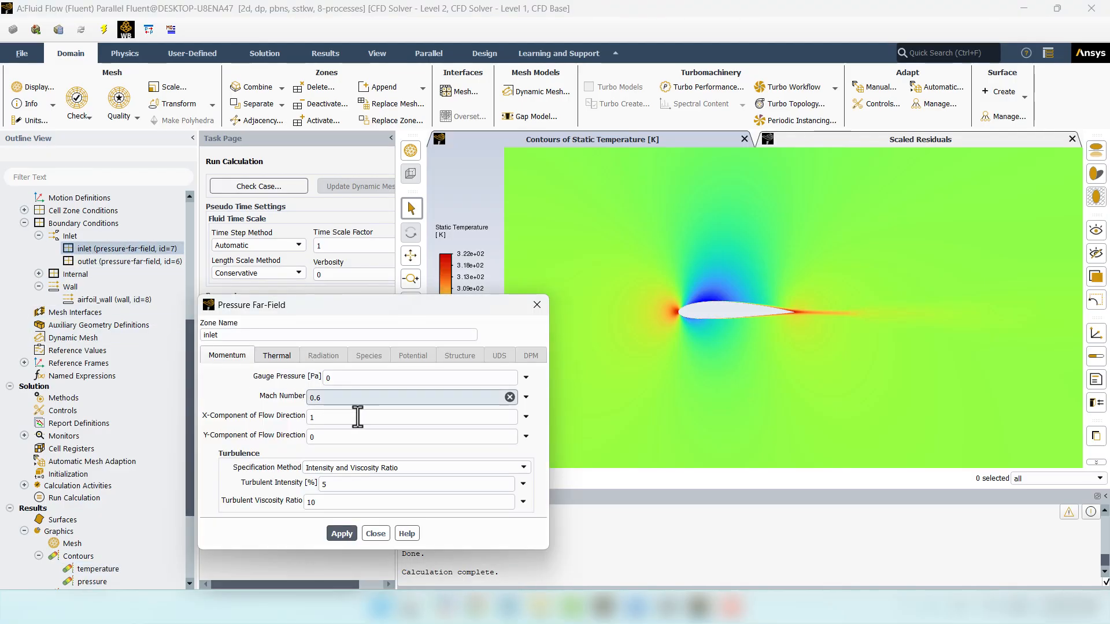
left_click_drag(401, 400, 270, 395)
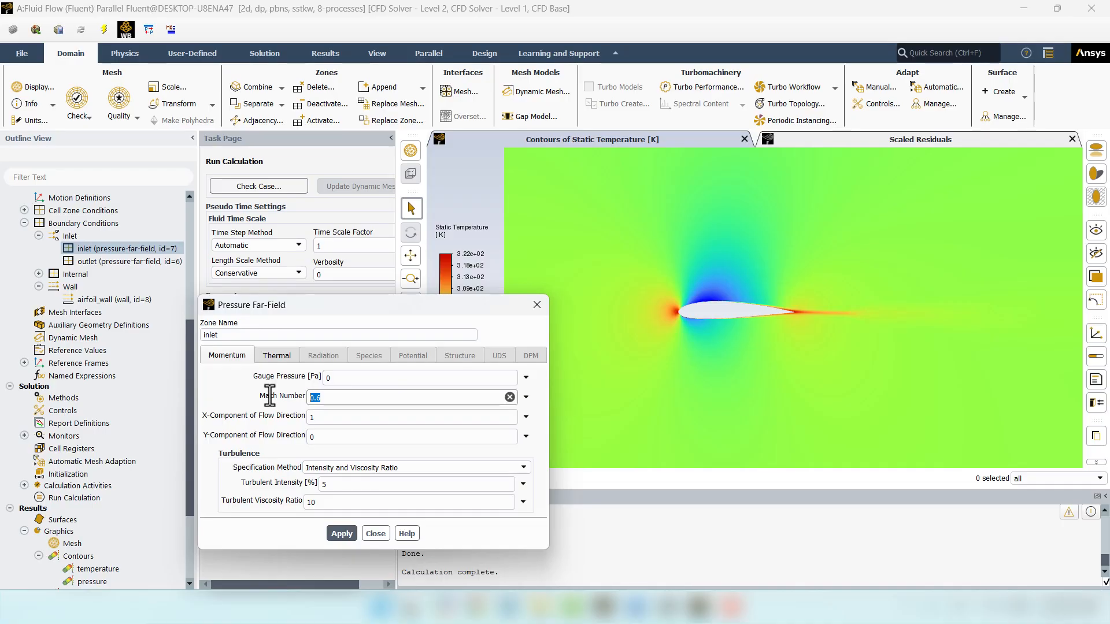
type("1.2")
left_click(347, 534)
left_click(373, 538)
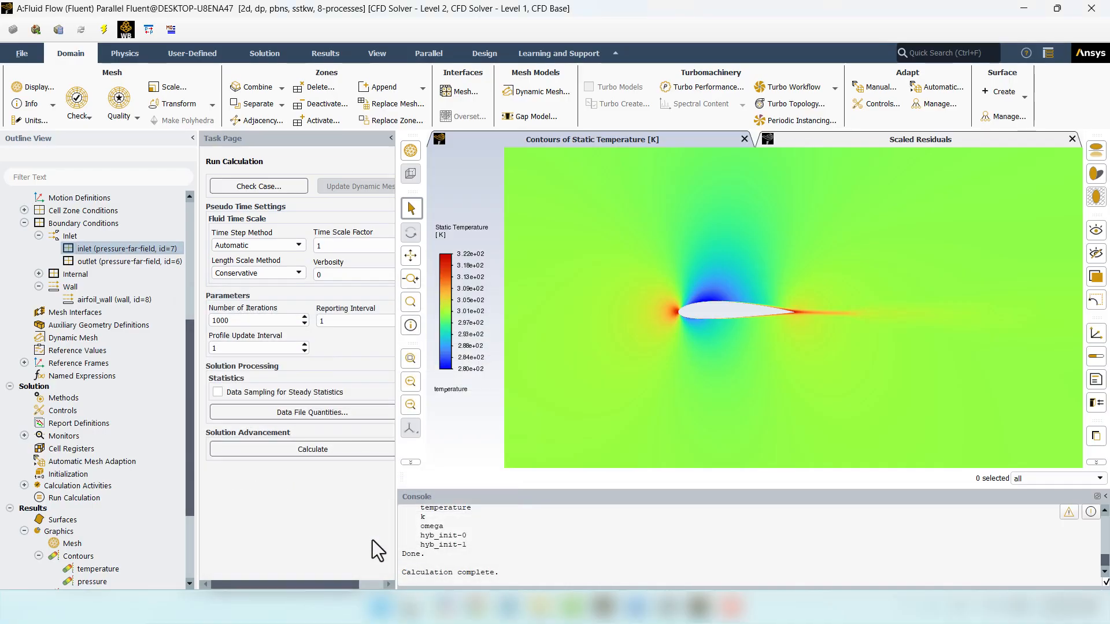
Set the outlet pressure-far-field Mach number to 1.2 and apply it
left_click(83, 263)
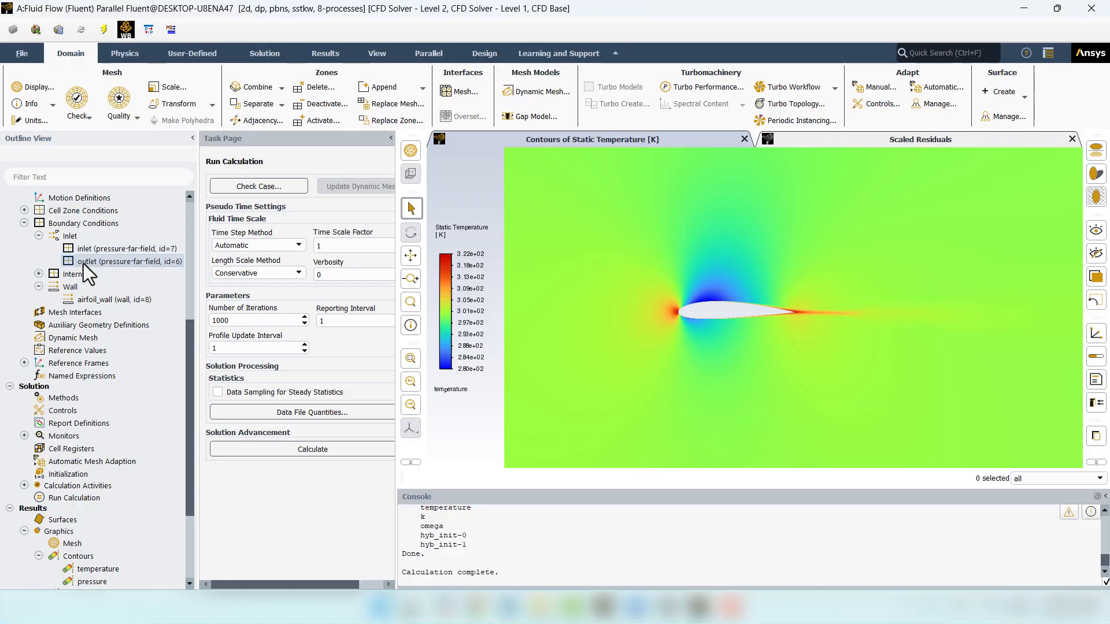
double_click(84, 263)
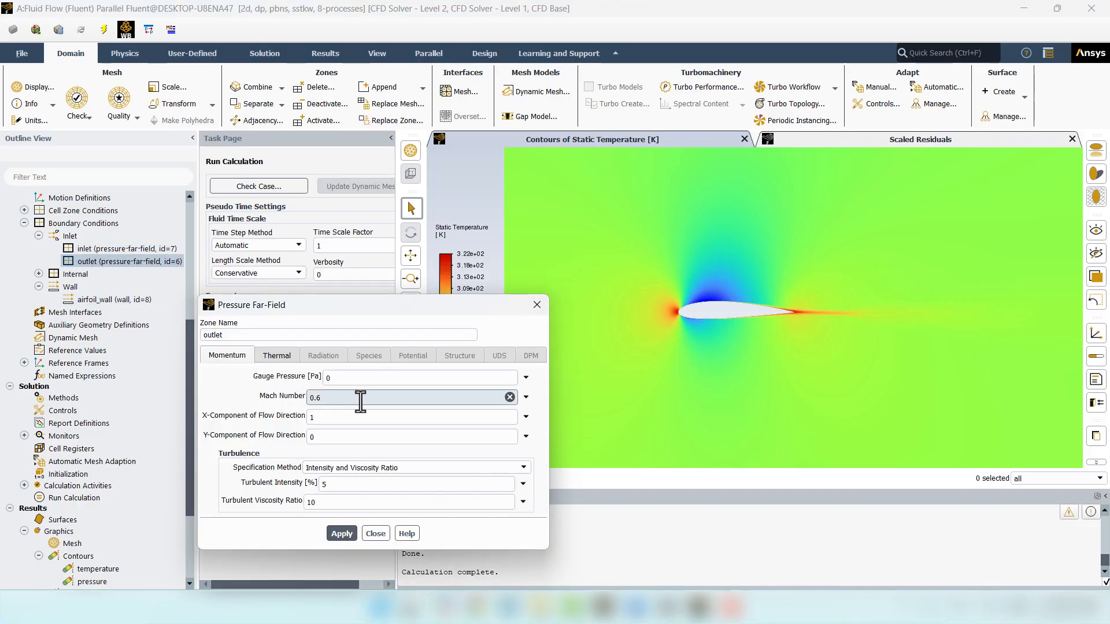
left_click_drag(359, 396, 257, 399)
type("1.2")
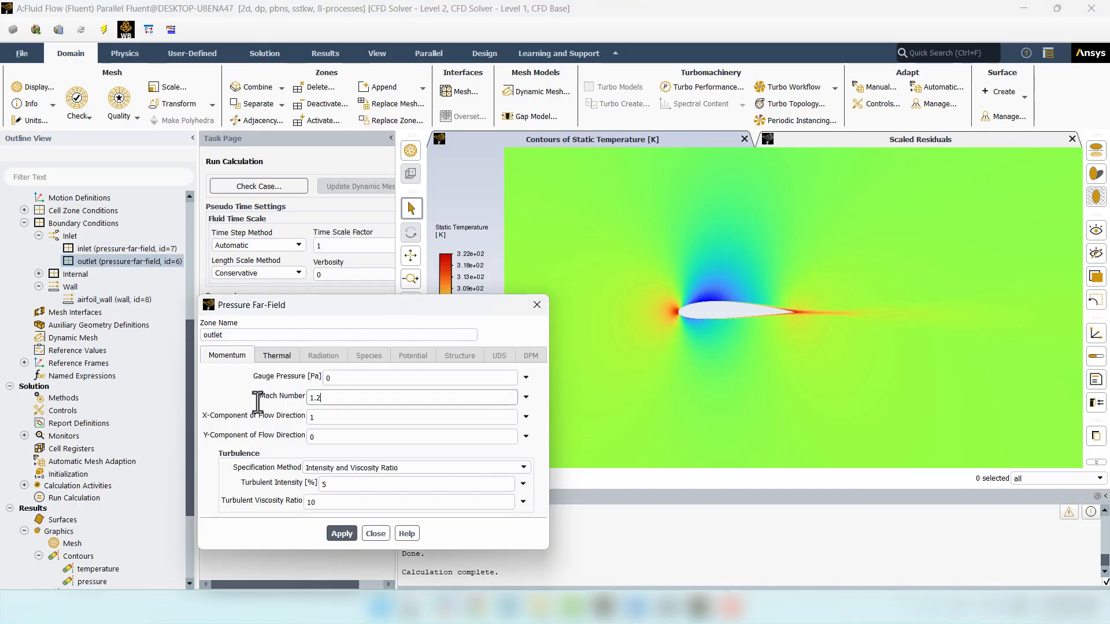
left_click(342, 533)
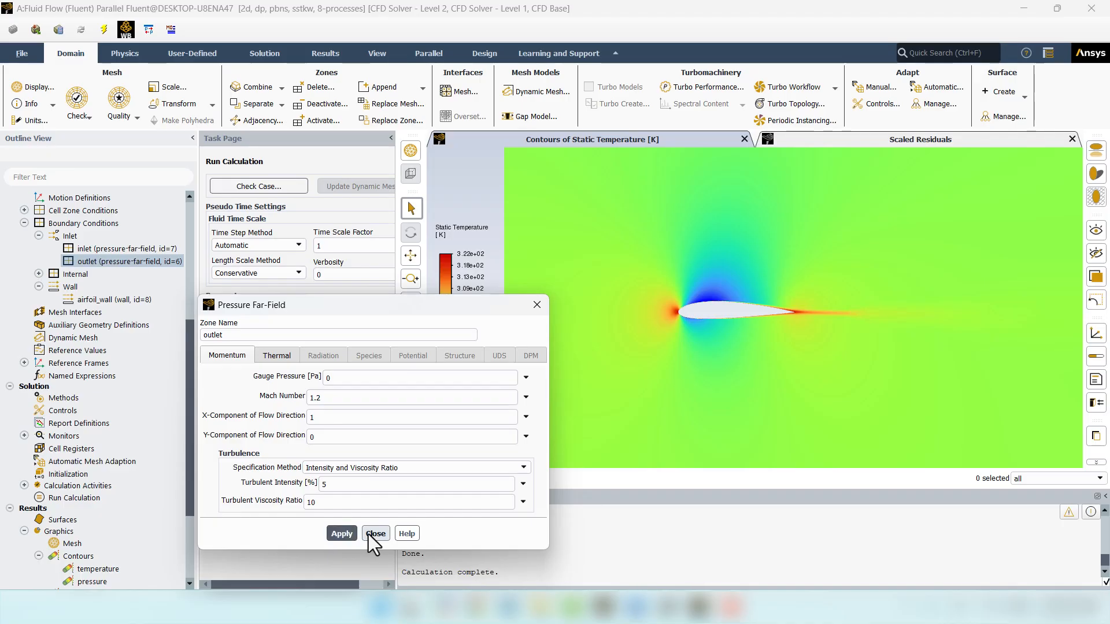
left_click(369, 534)
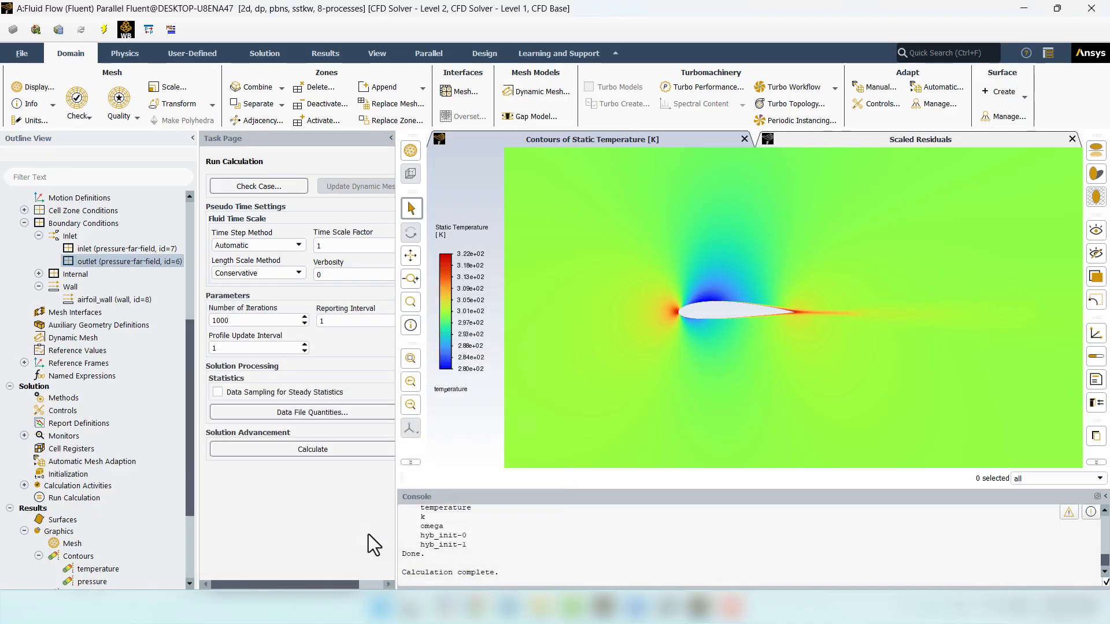
Reinitialize the solution with Hybrid Initialization and run the calculation with 1000 iterations
left_click(113, 474)
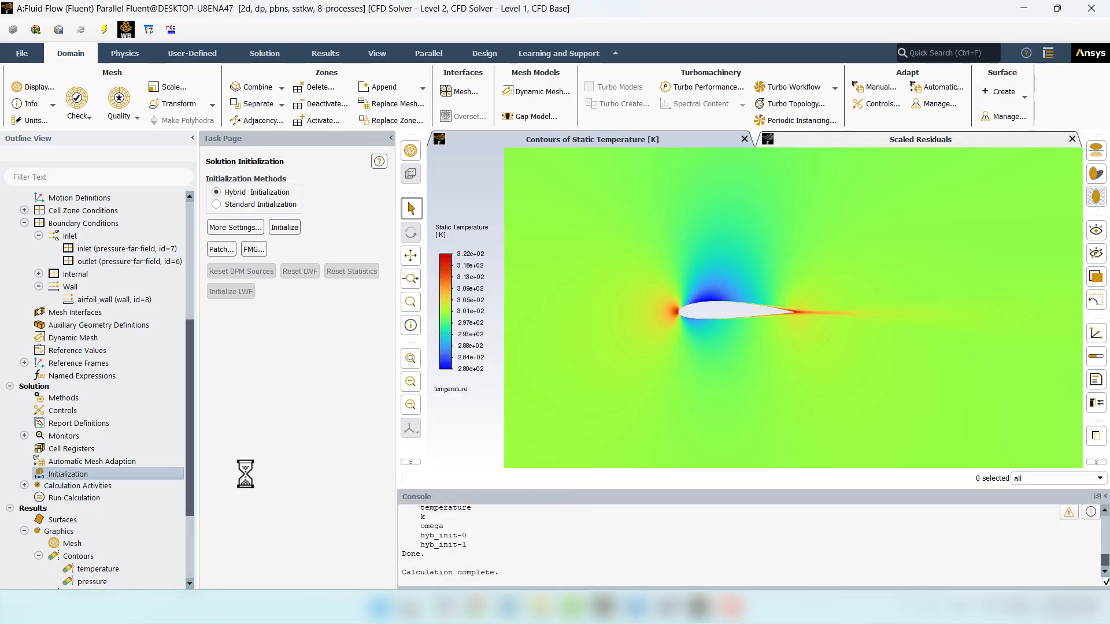
left_click(277, 230)
left_click(587, 320)
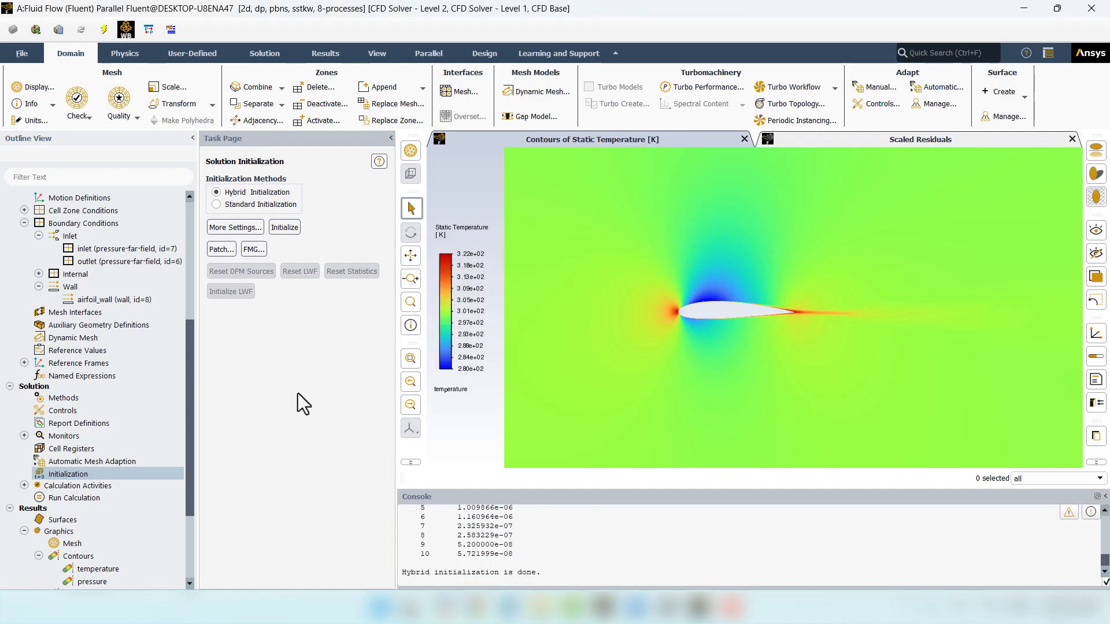
left_click(105, 497)
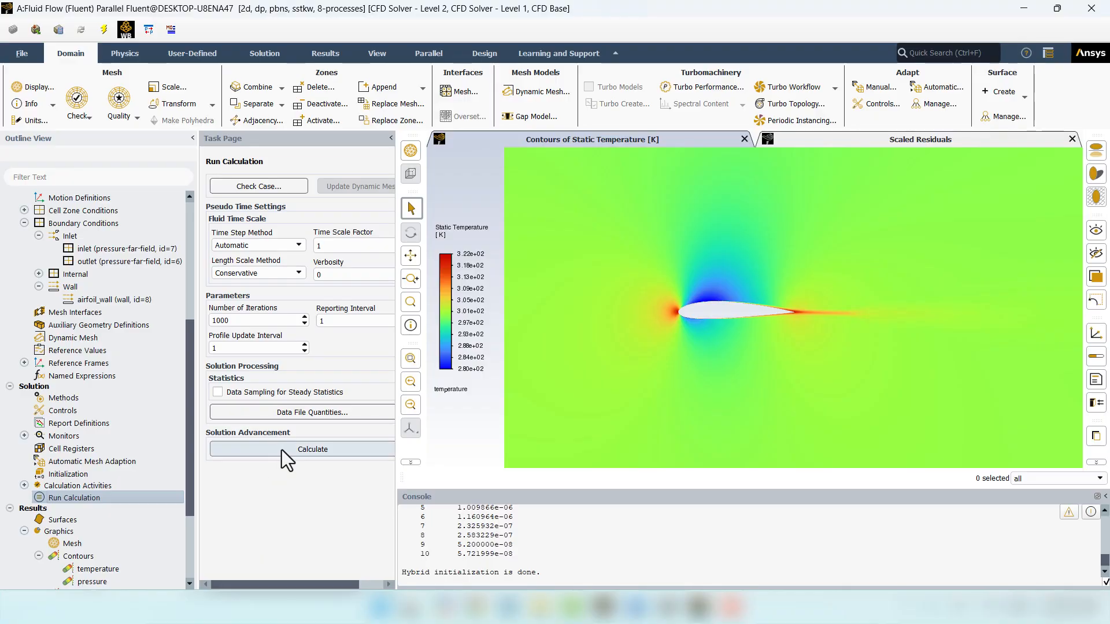
left_click(282, 450)
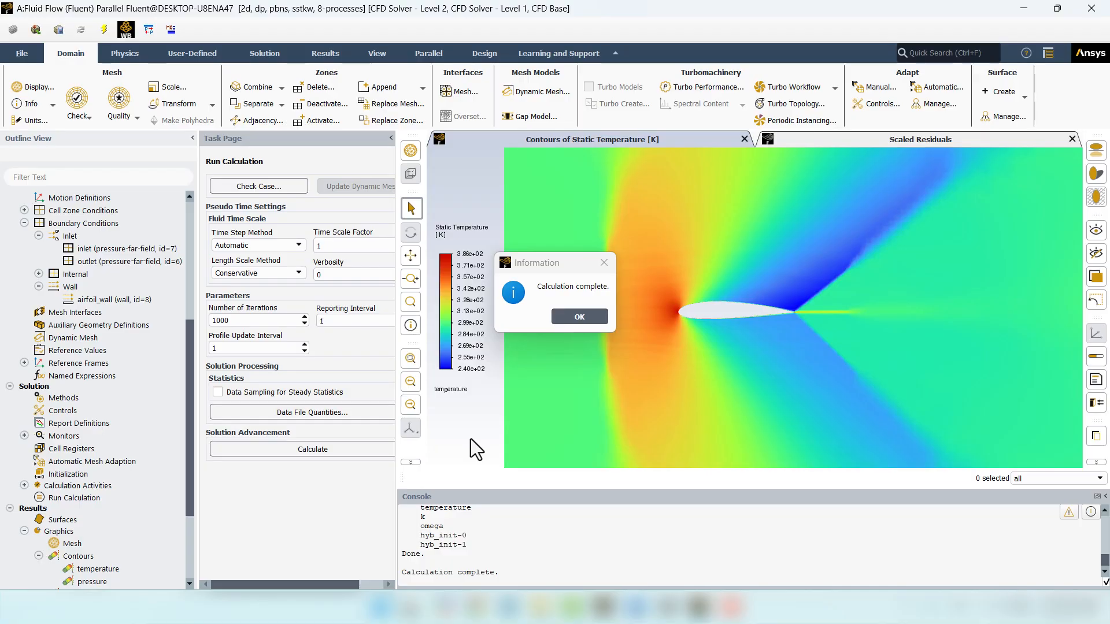
left_click(567, 316)
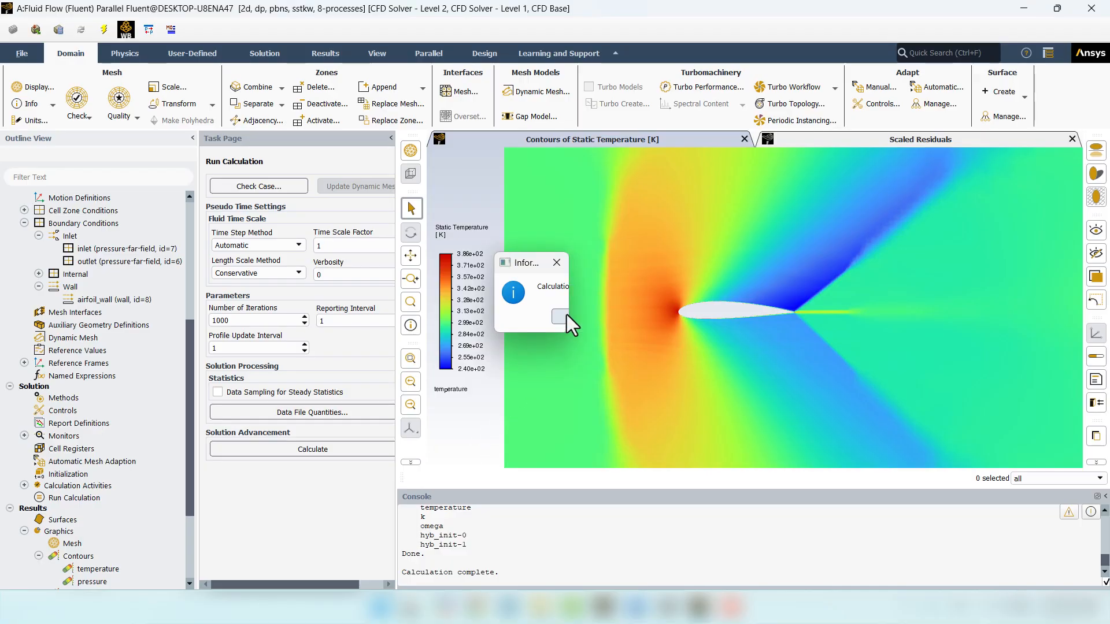
Inspect the temperature field of the new solution, and redisplay the saved pressure contour with the updated results
scroll(571, 359, "down", 2)
scroll(571, 359, "down", 2)
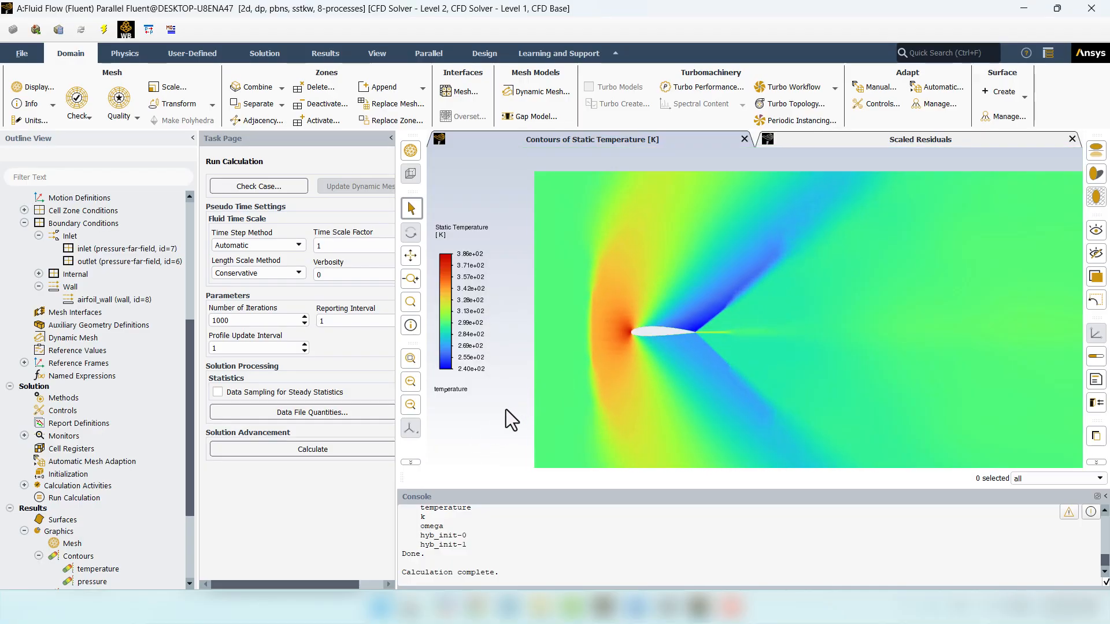
double_click(99, 579)
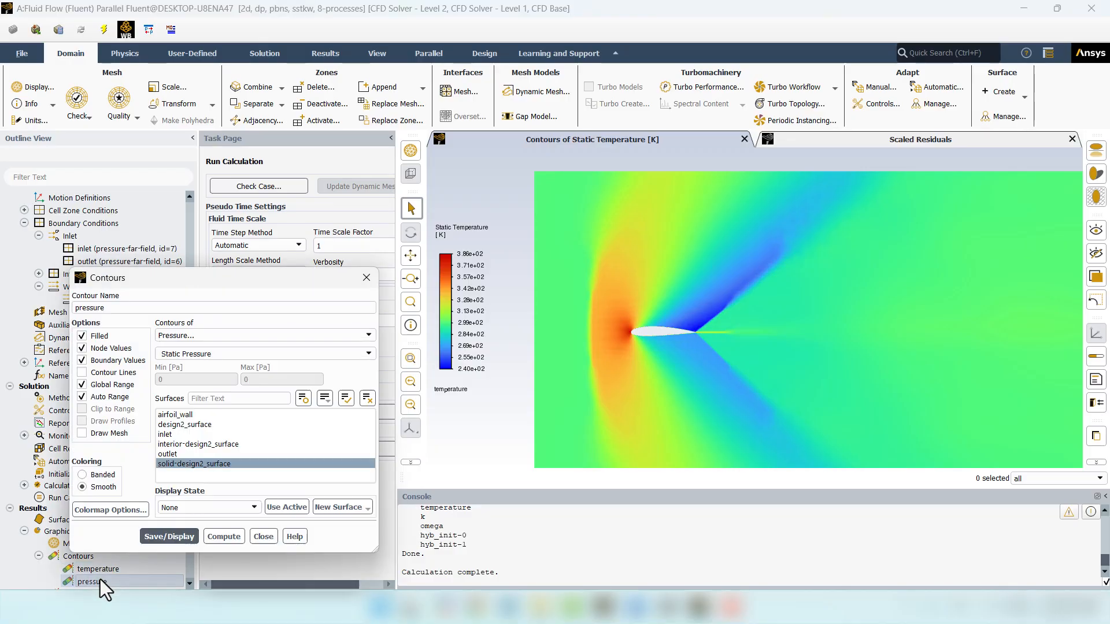
left_click(179, 537)
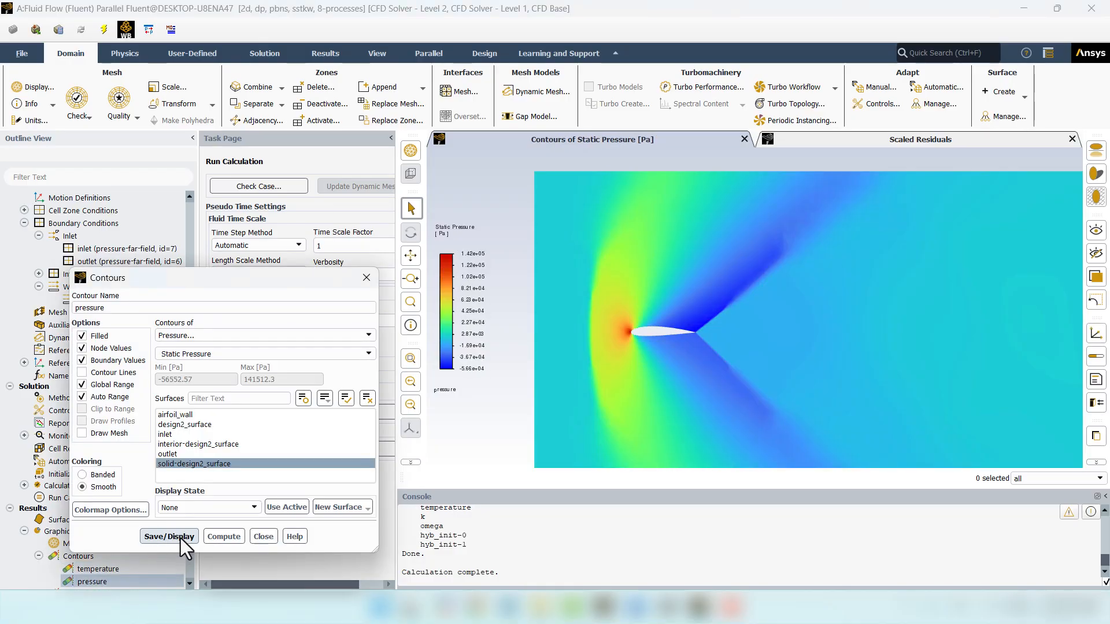
left_click(263, 537)
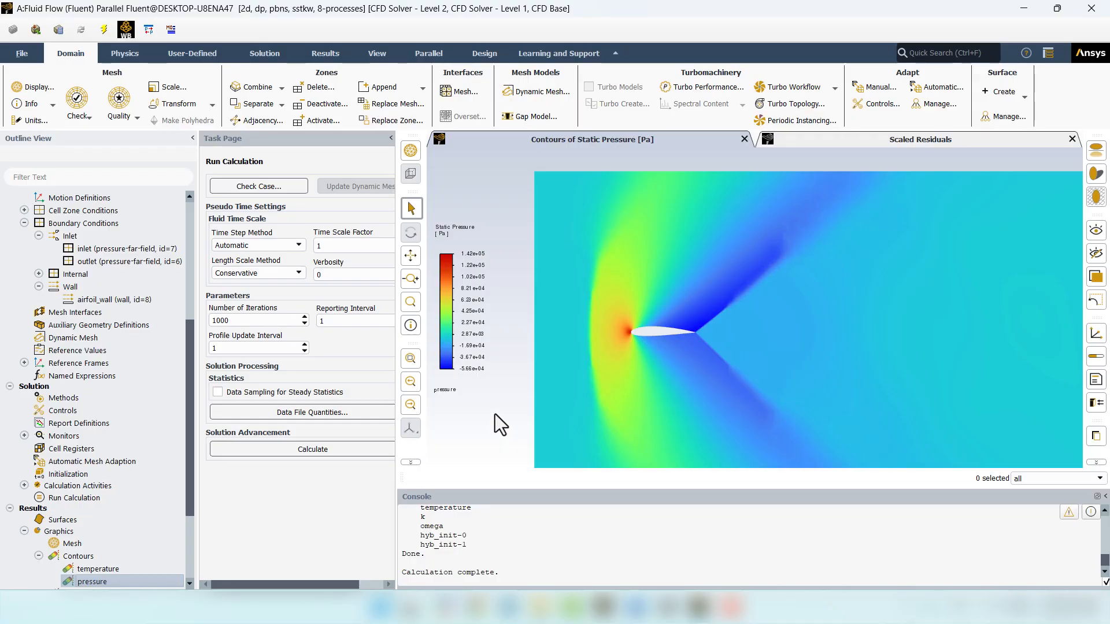
Create and display a new filled contour of Mach Number from the Velocity category for the Mach 1.2 solution
right_click(65, 557)
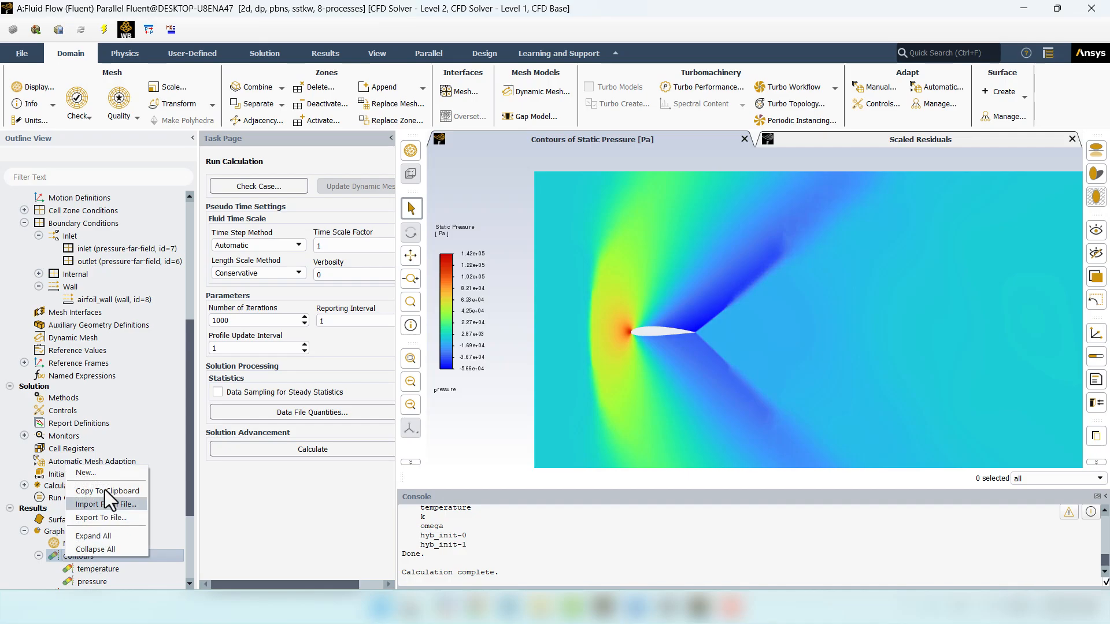
left_click(102, 476)
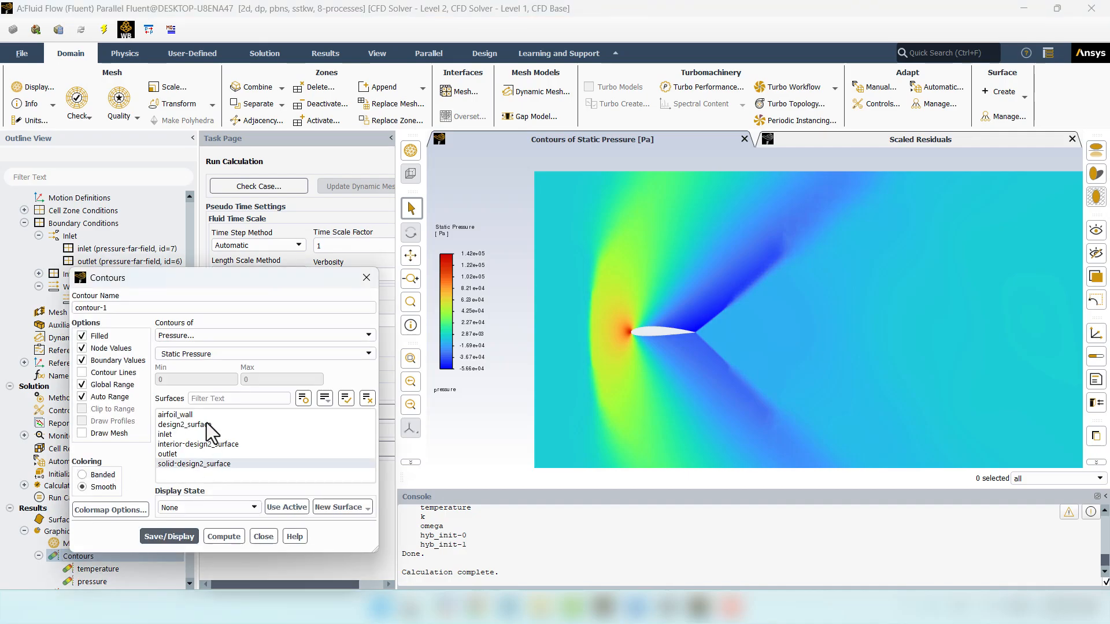
left_click(189, 338)
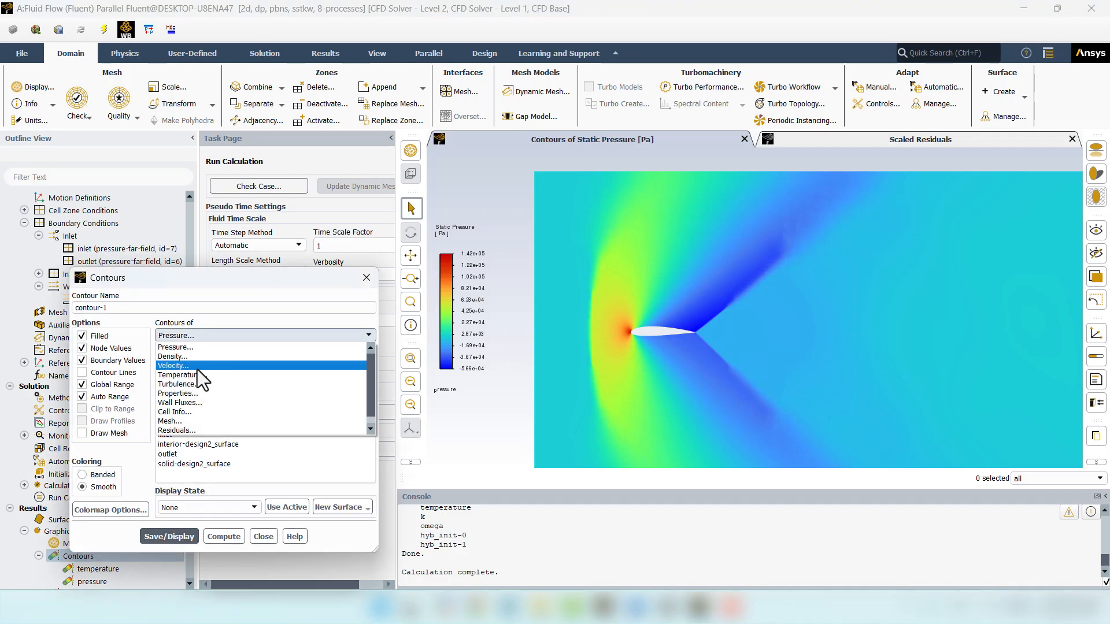
left_click(197, 369)
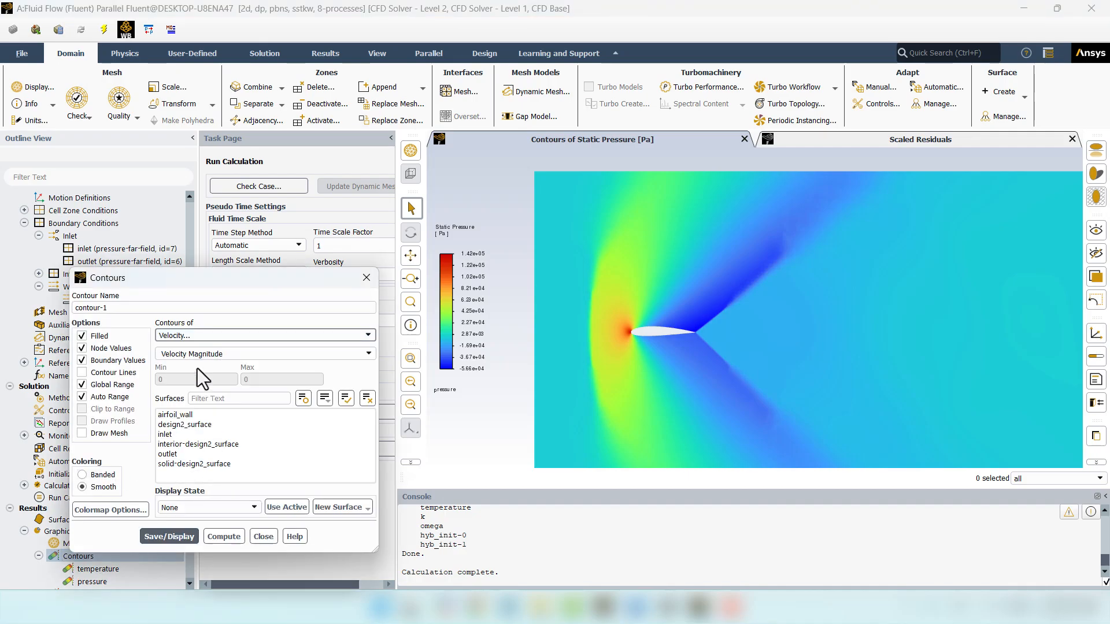
left_click(367, 353)
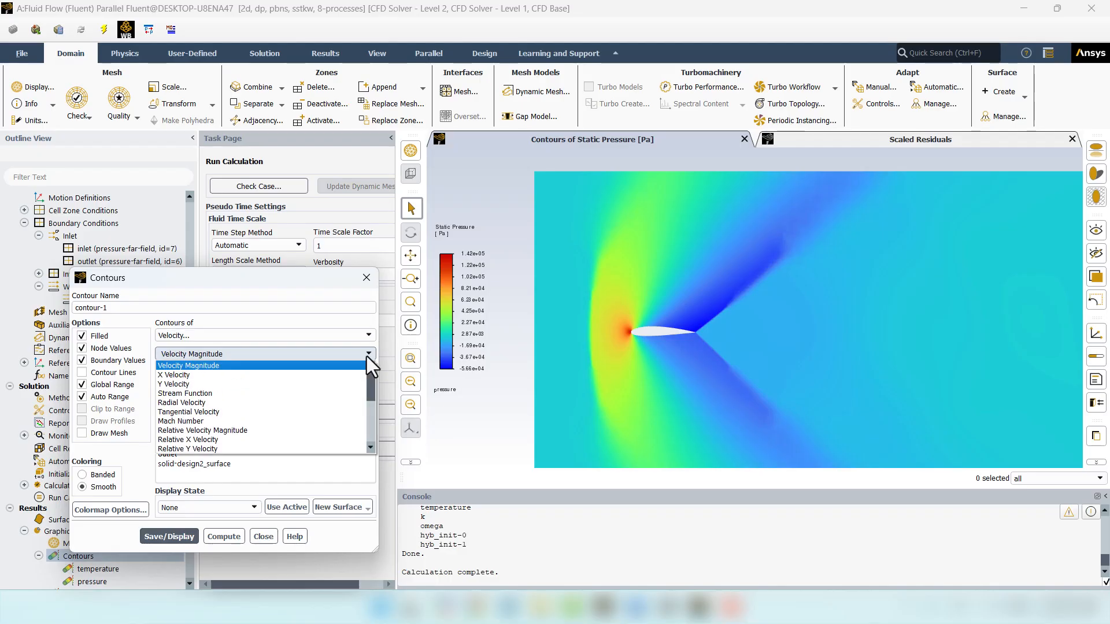
left_click(235, 419)
left_click(159, 521)
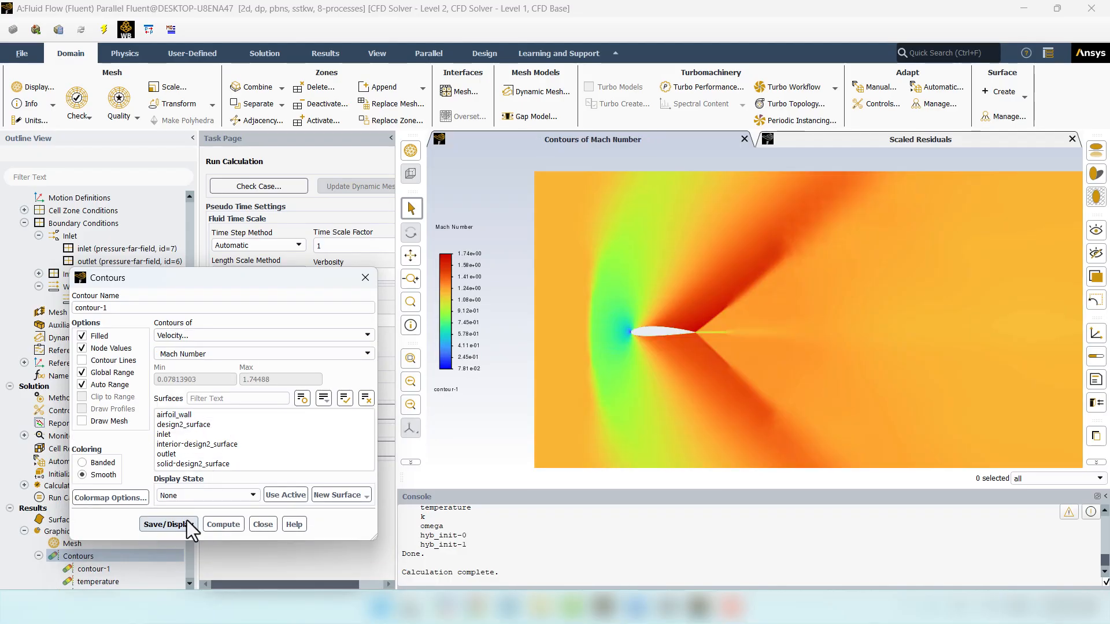
left_click(263, 524)
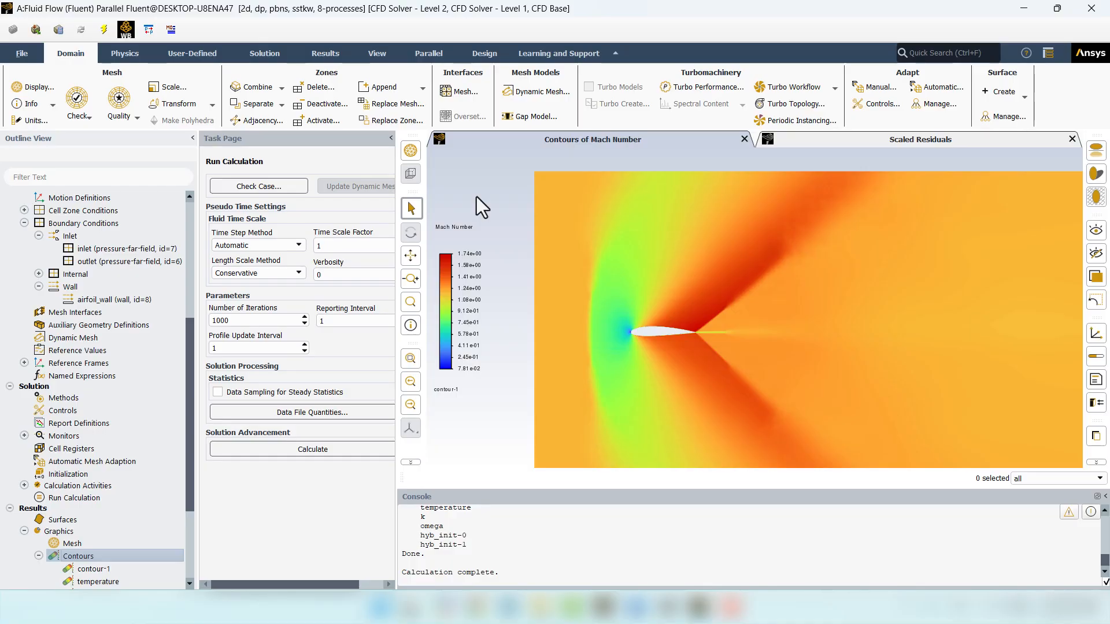
Create and display a contour named yplus showing Wall Yplus from the Turbulence category
right_click(81, 557)
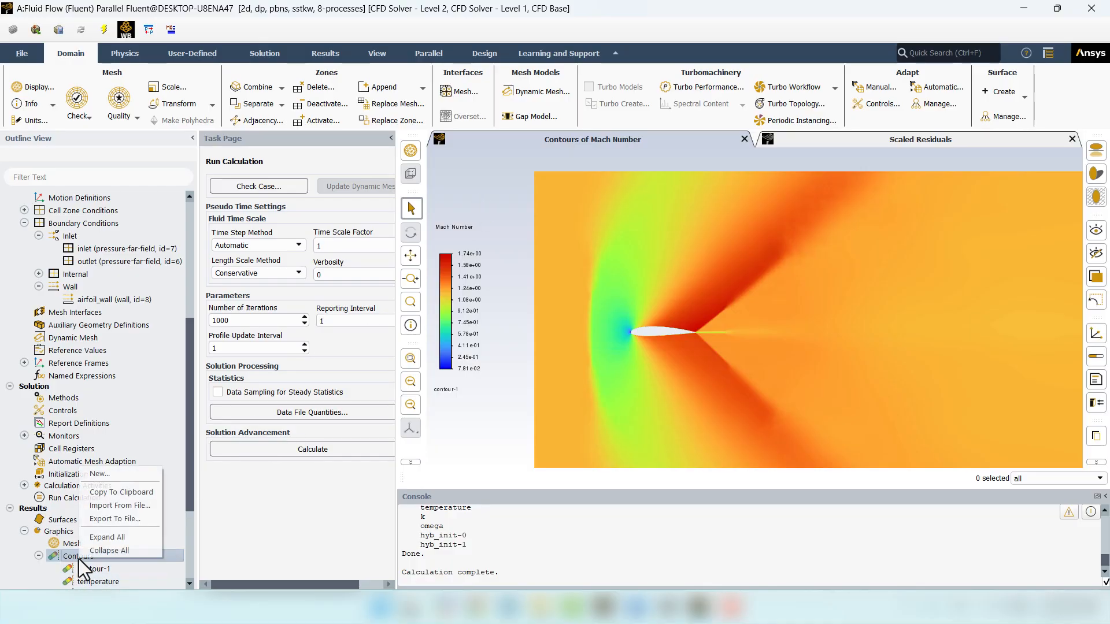
left_click(103, 475)
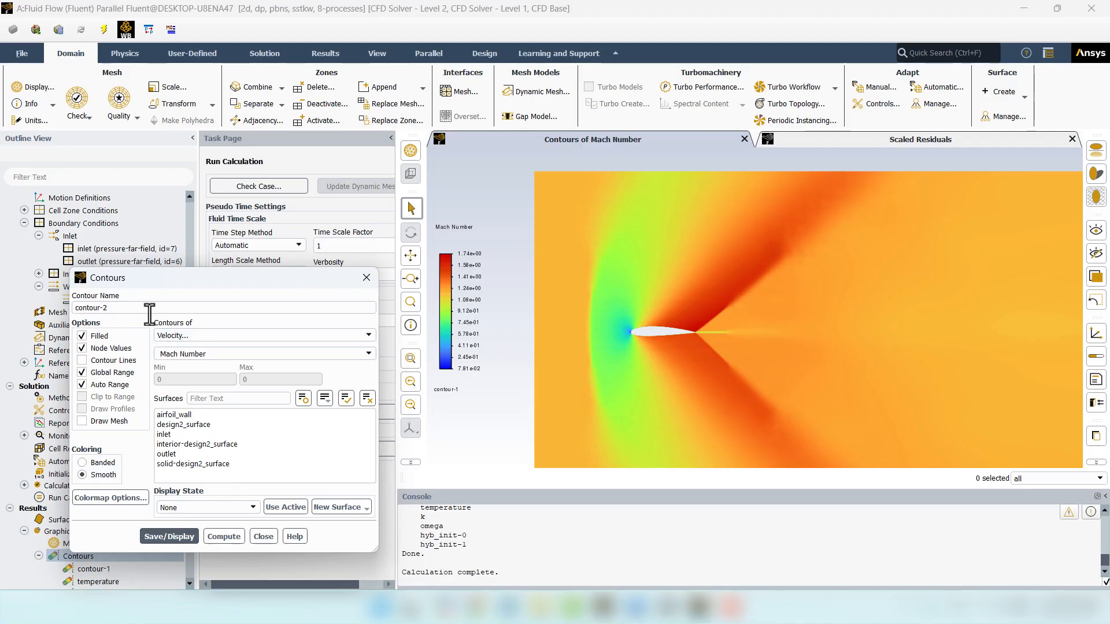
left_click_drag(149, 311, 19, 314)
type("yplus")
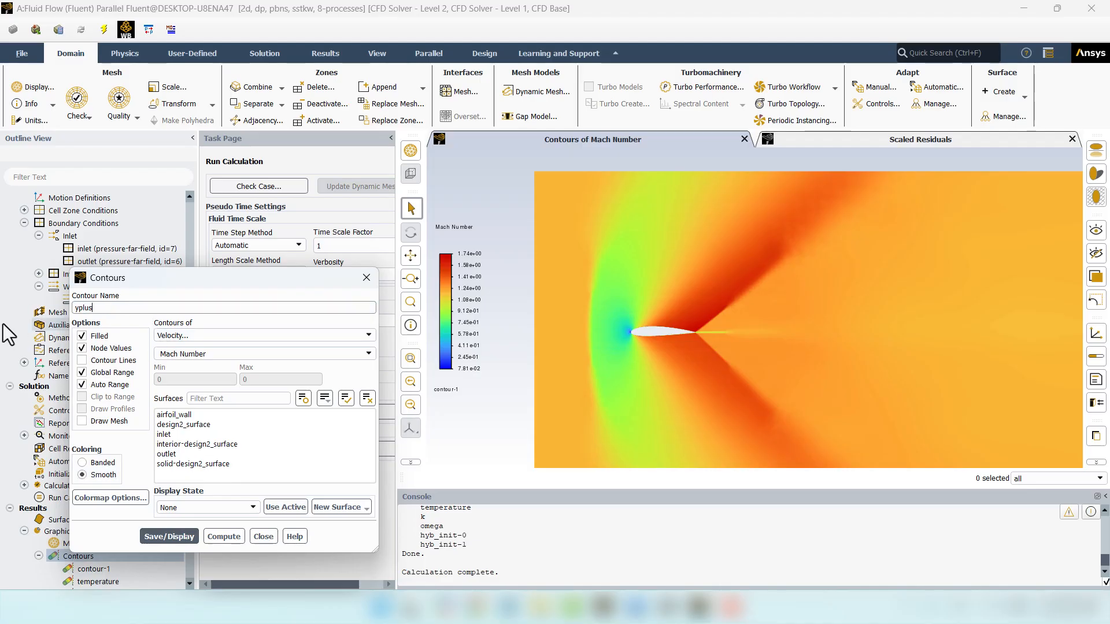
left_click(201, 339)
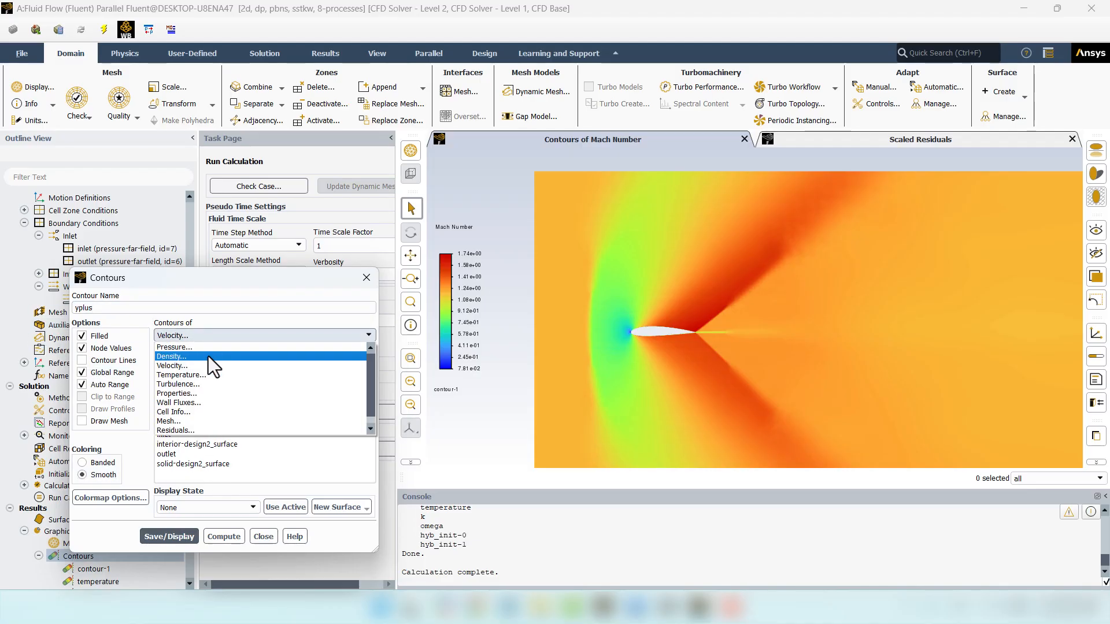
left_click(202, 383)
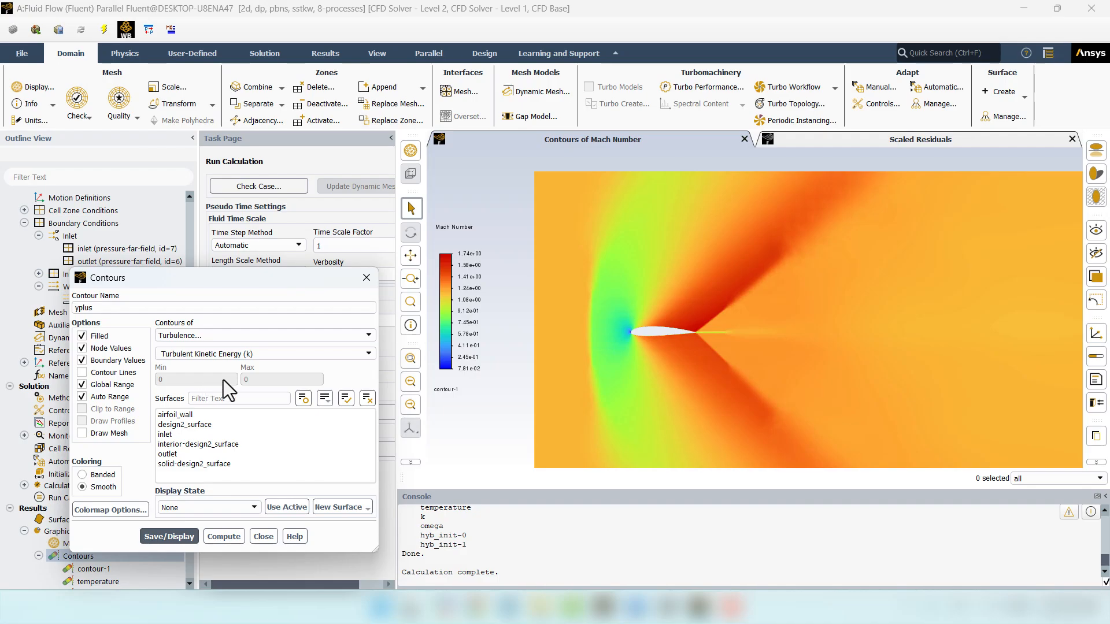
left_click(370, 353)
scroll(290, 369, "down", 2)
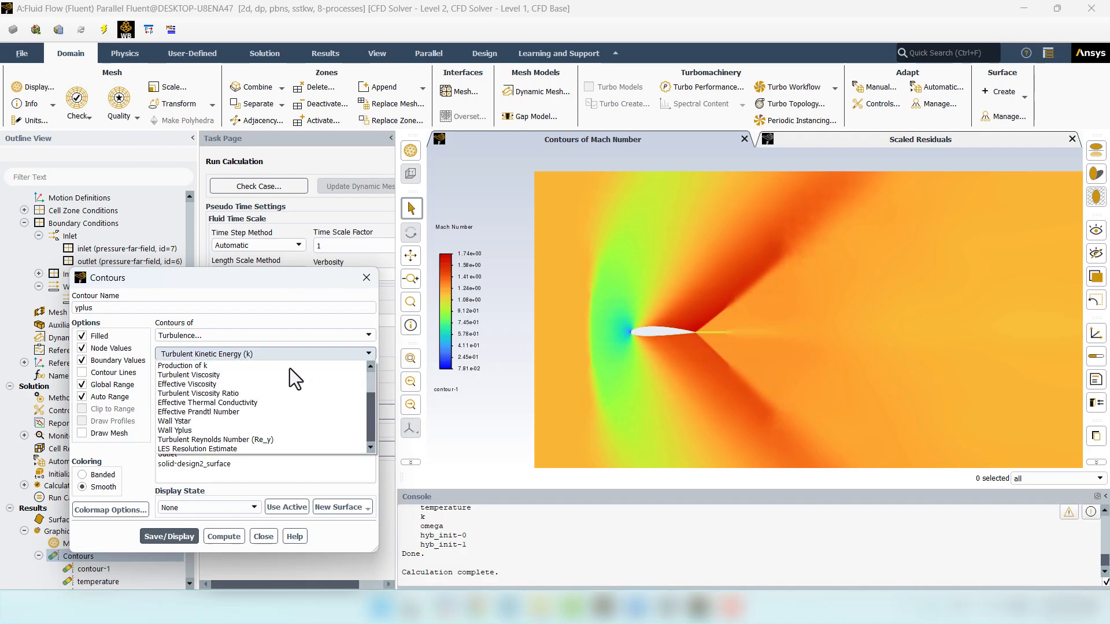
left_click(222, 432)
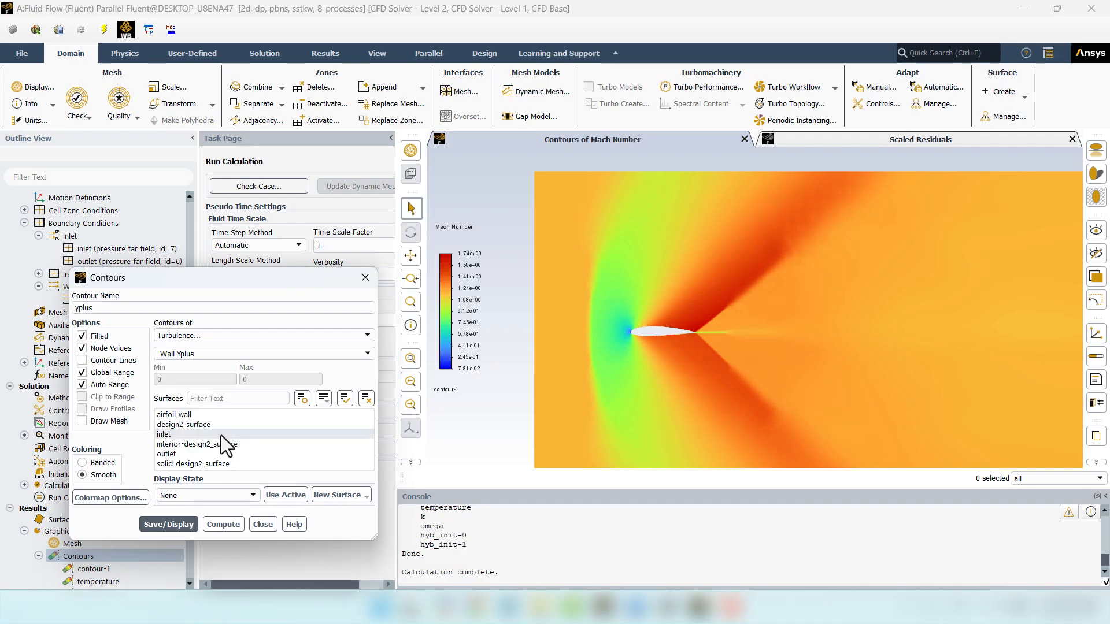
left_click(168, 525)
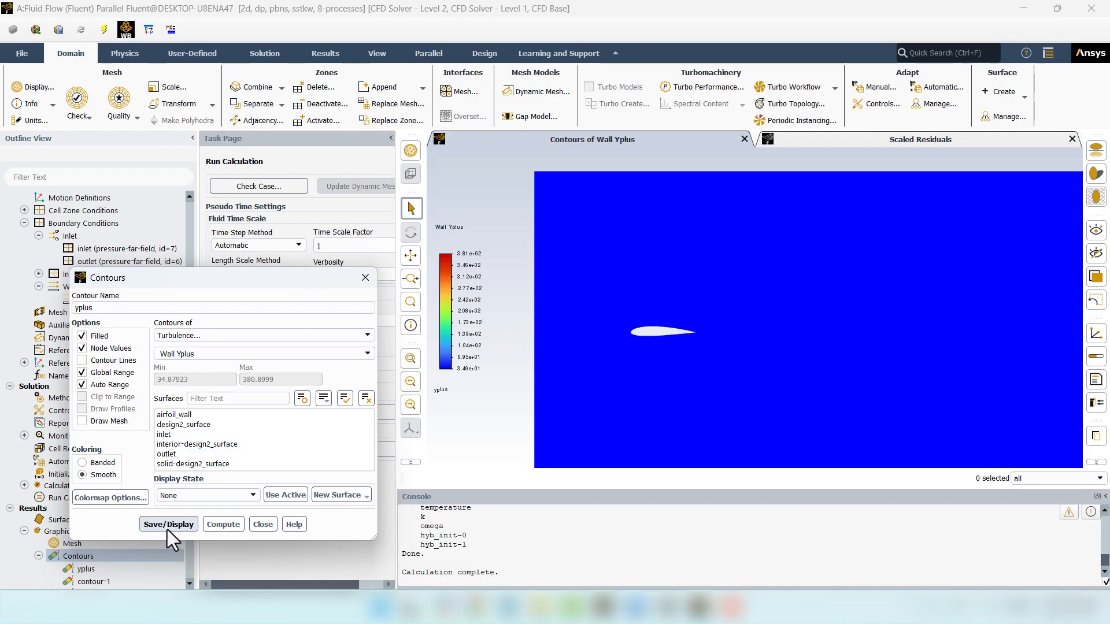
left_click(263, 524)
Examine the Wall Yplus distribution in the cells along the airfoil's leading edge
scroll(631, 333, "up", 3)
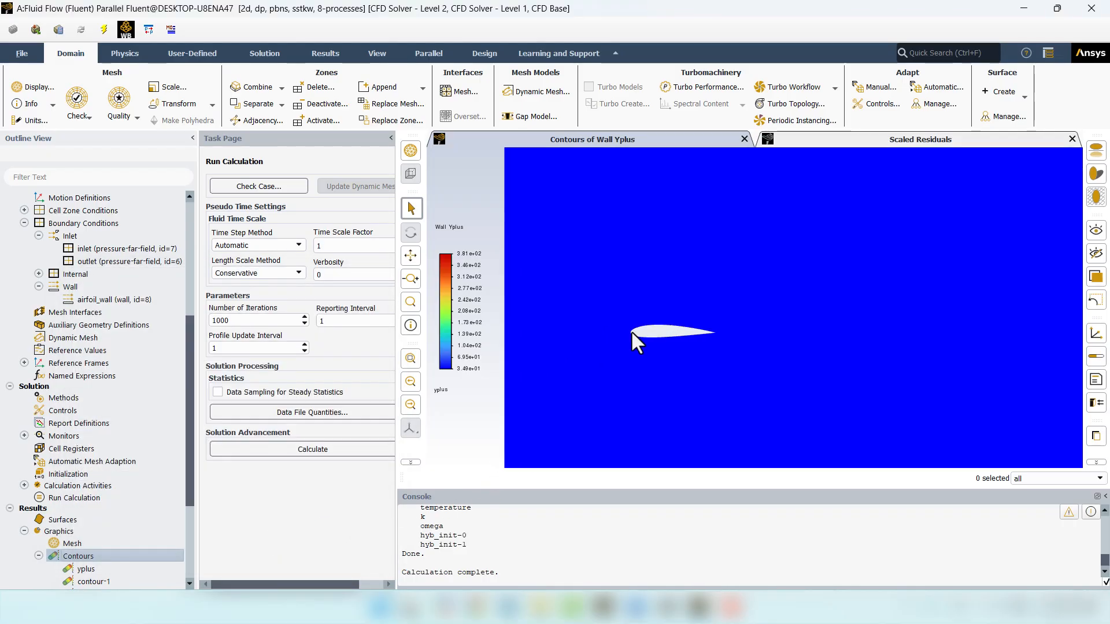
scroll(630, 333, "up", 6)
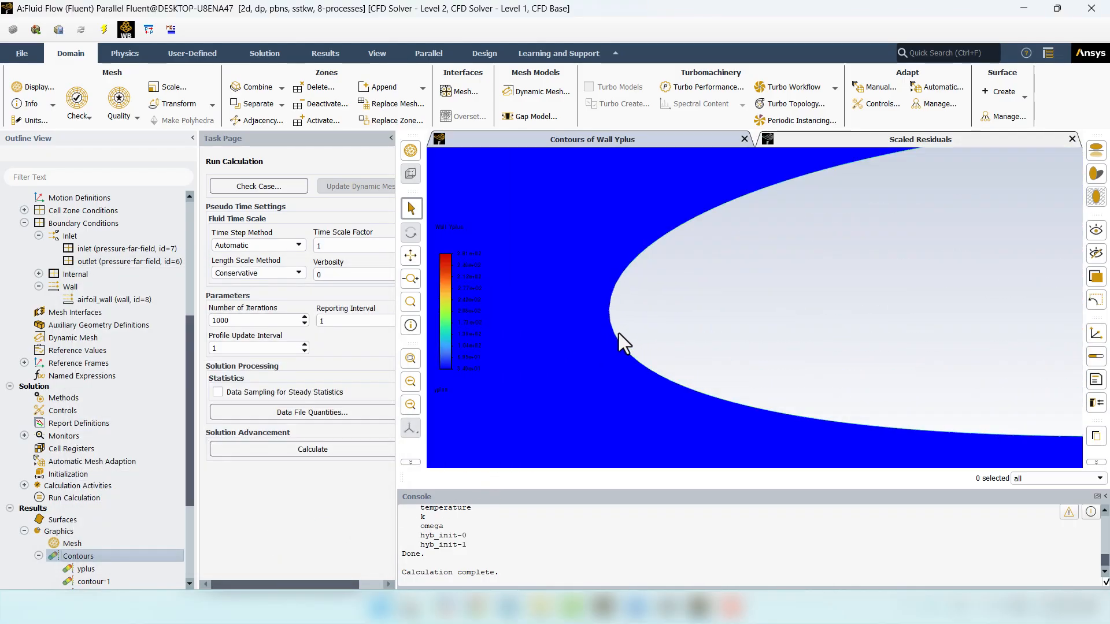
scroll(618, 331, "up", 5)
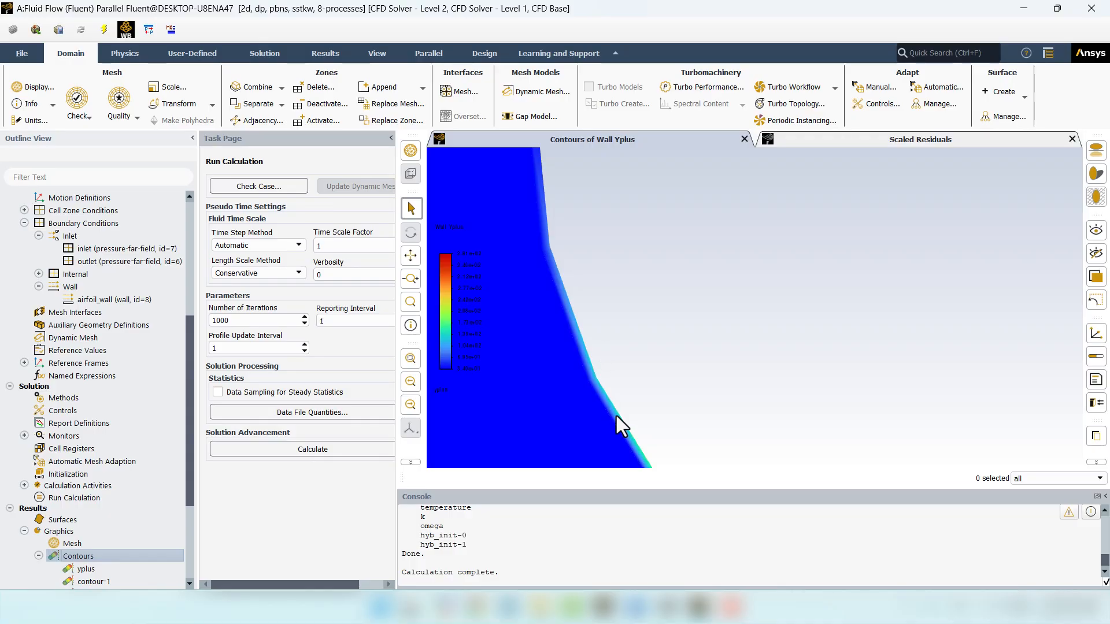
scroll(689, 363, "down", 5)
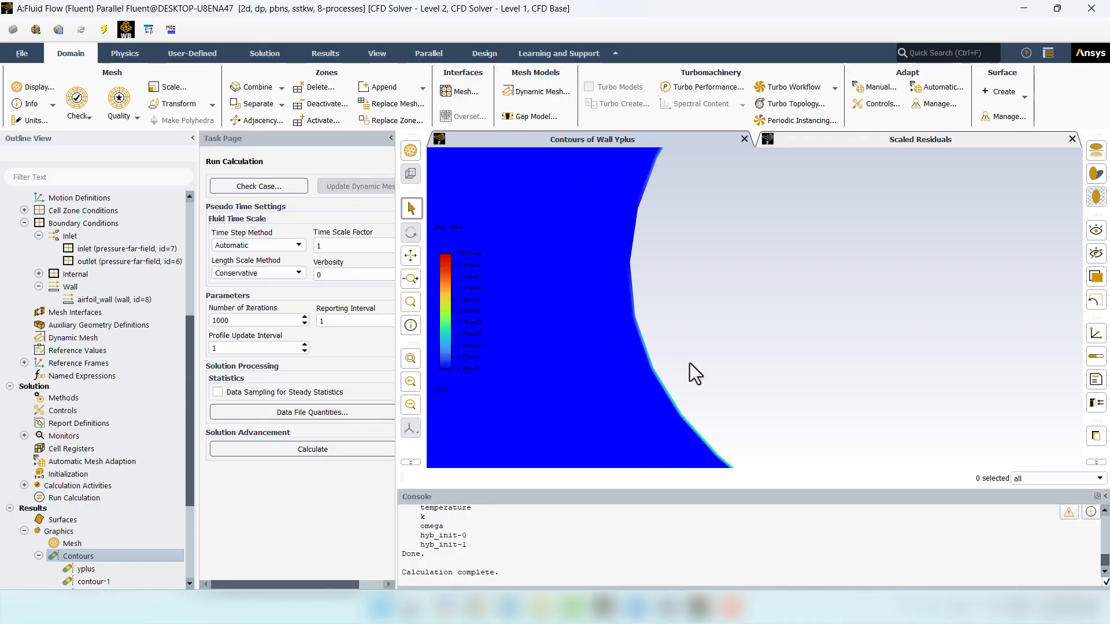
scroll(689, 363, "down", 5)
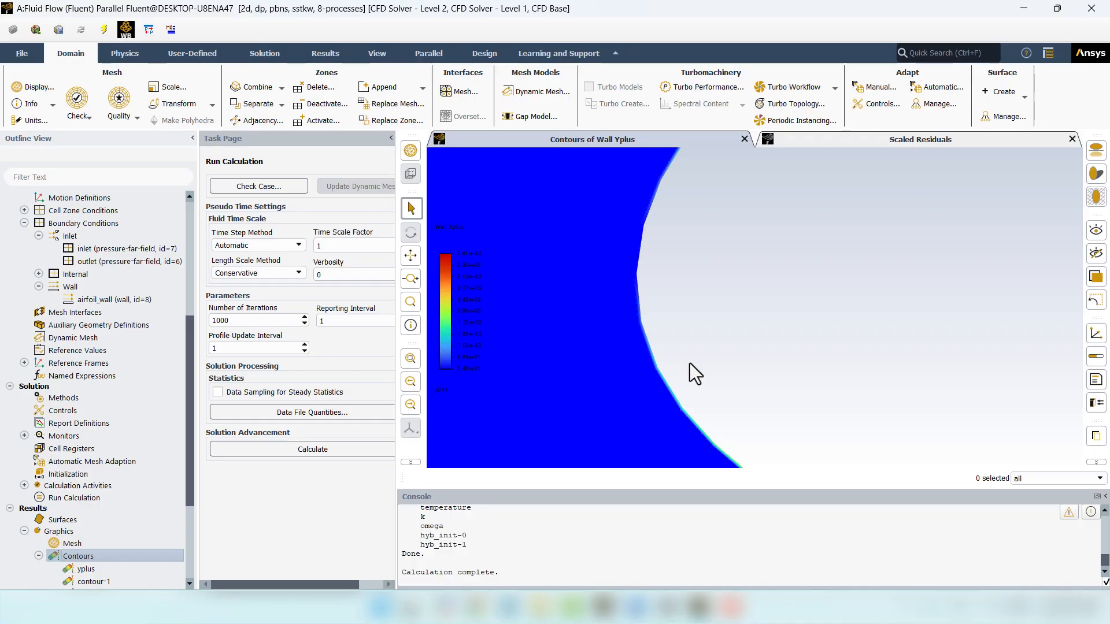
scroll(689, 363, "down", 5)
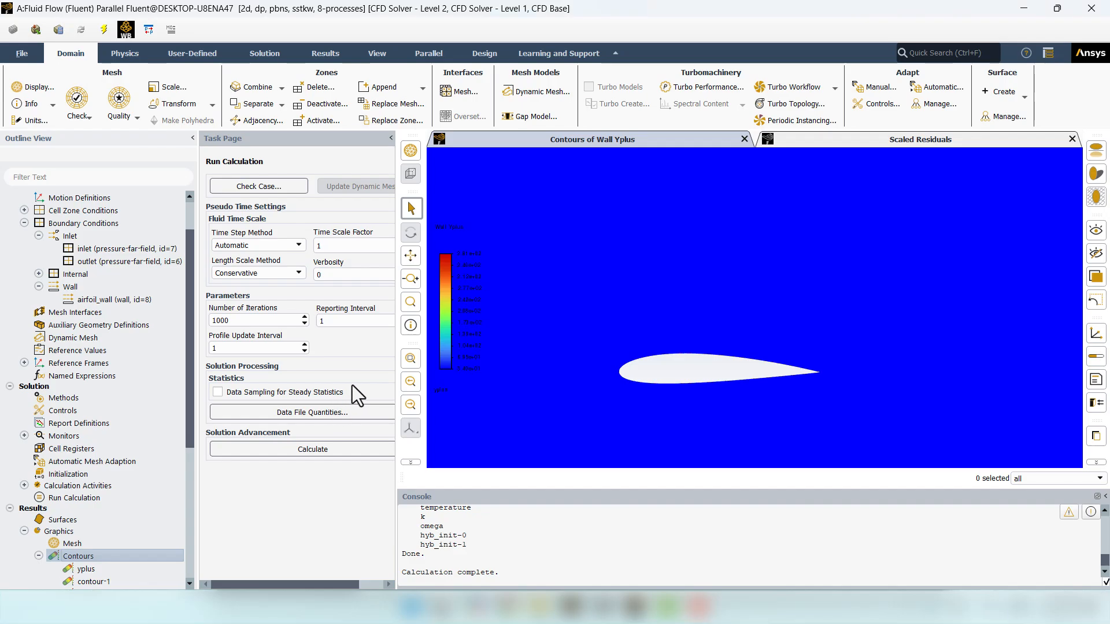
Set the Mach number of the inlet pressure-far-field boundary to 1 and apply it
left_click(99, 248)
double_click(99, 247)
left_click_drag(339, 394, 286, 387)
type("1")
left_click(341, 534)
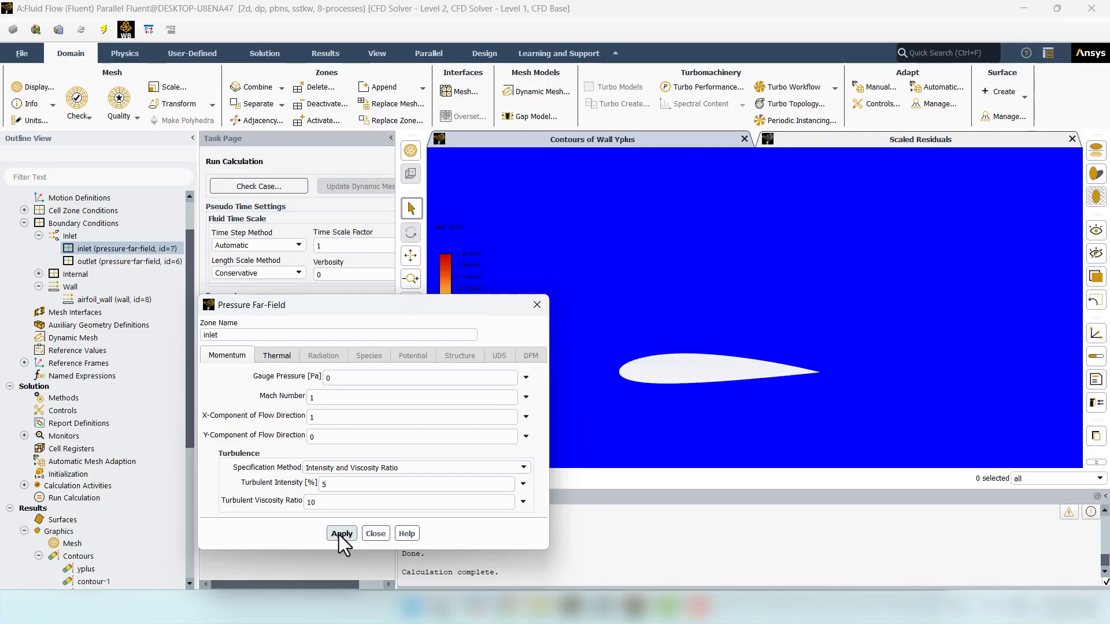
left_click(376, 533)
Set the Mach number of the outlet pressure-far-field boundary to 1 and apply it
double_click(111, 264)
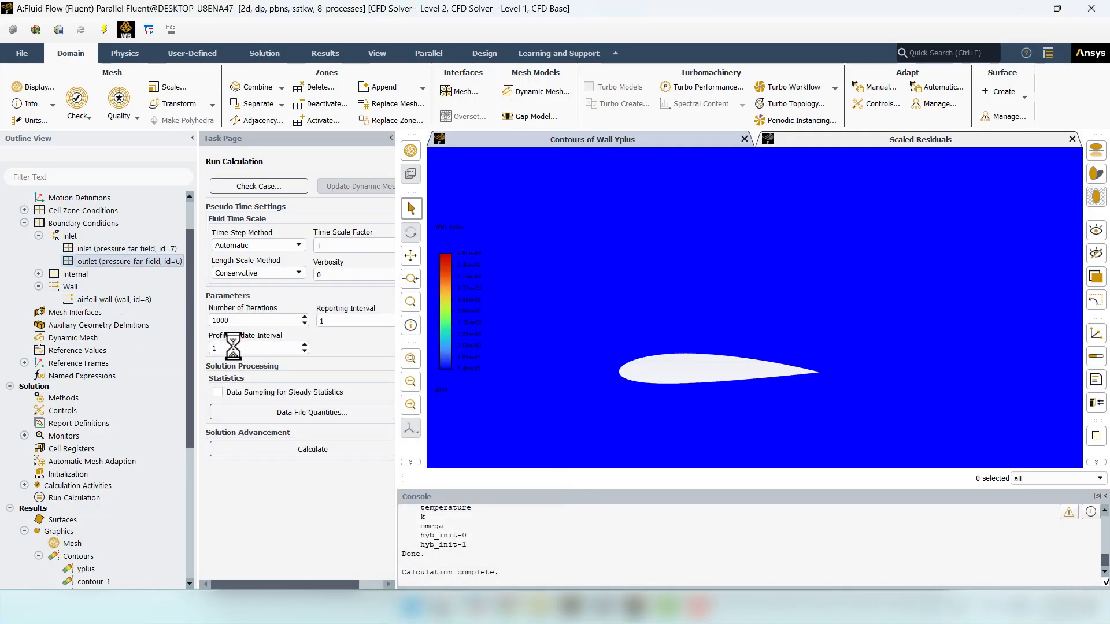
left_click_drag(355, 397, 294, 391)
type("1")
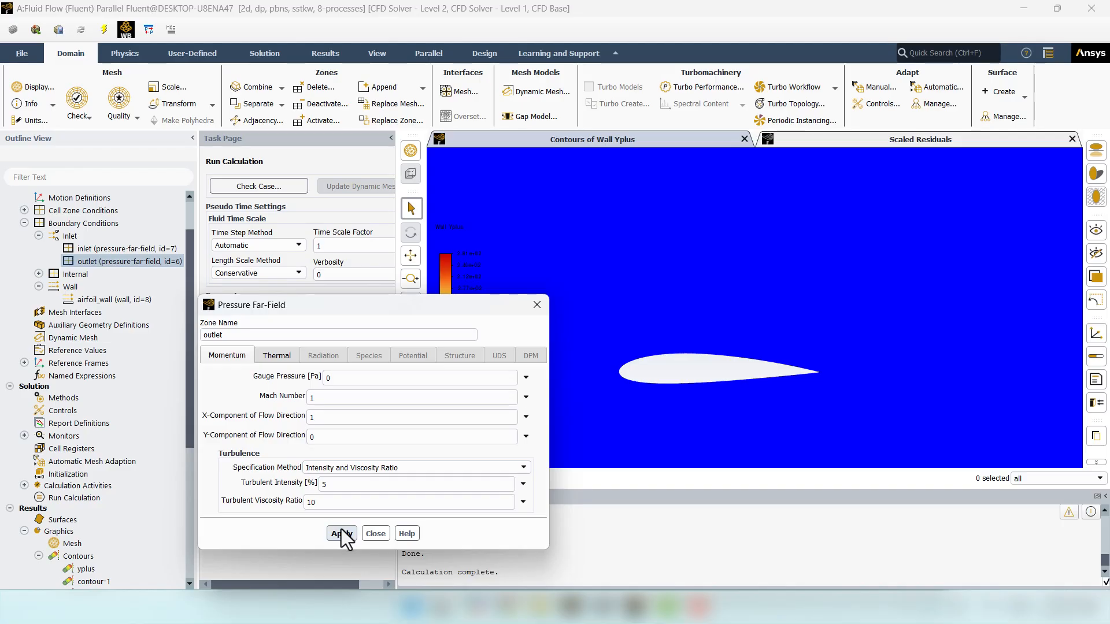
left_click(341, 533)
left_click(376, 534)
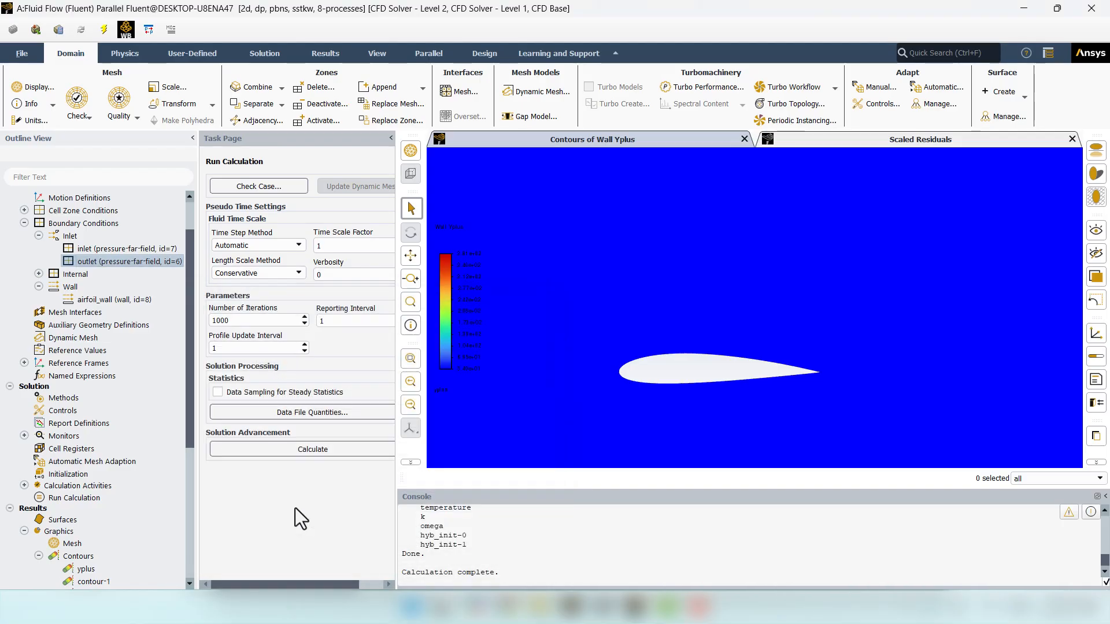
Run the Mach 1 calculation with 1000 iterations from a fresh hybrid initialization and check its scaled residuals
double_click(111, 474)
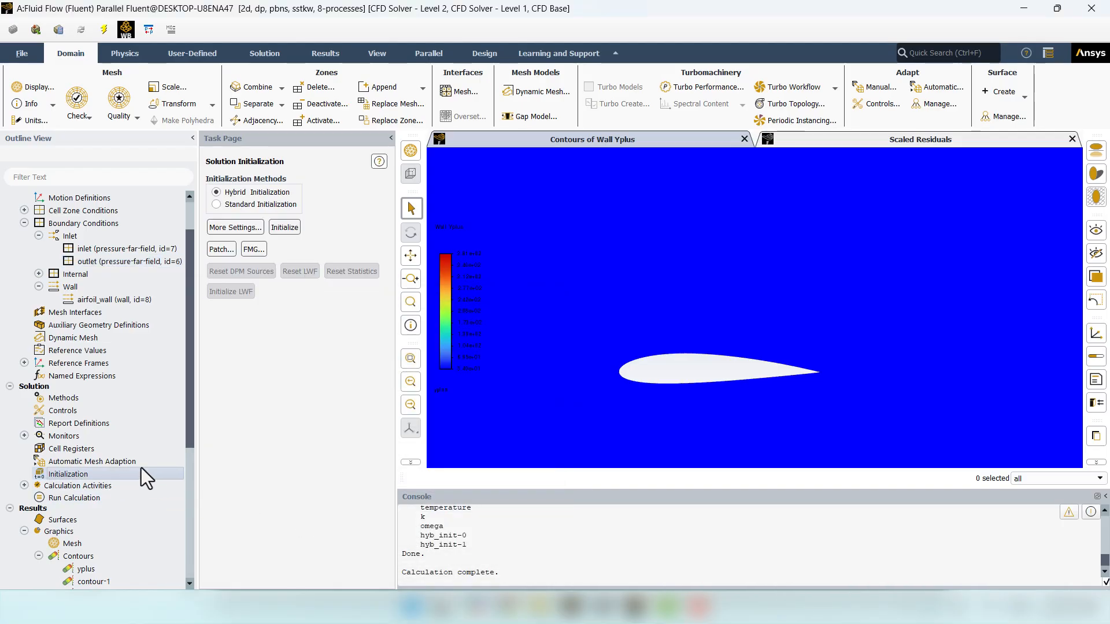
left_click(280, 229)
left_click(597, 322)
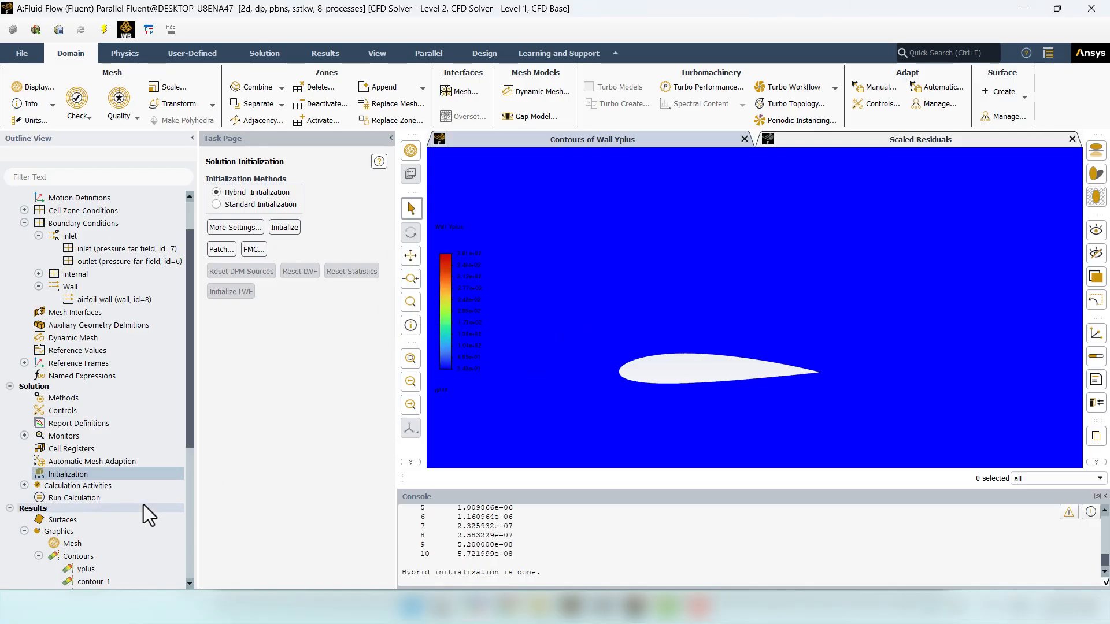
double_click(119, 499)
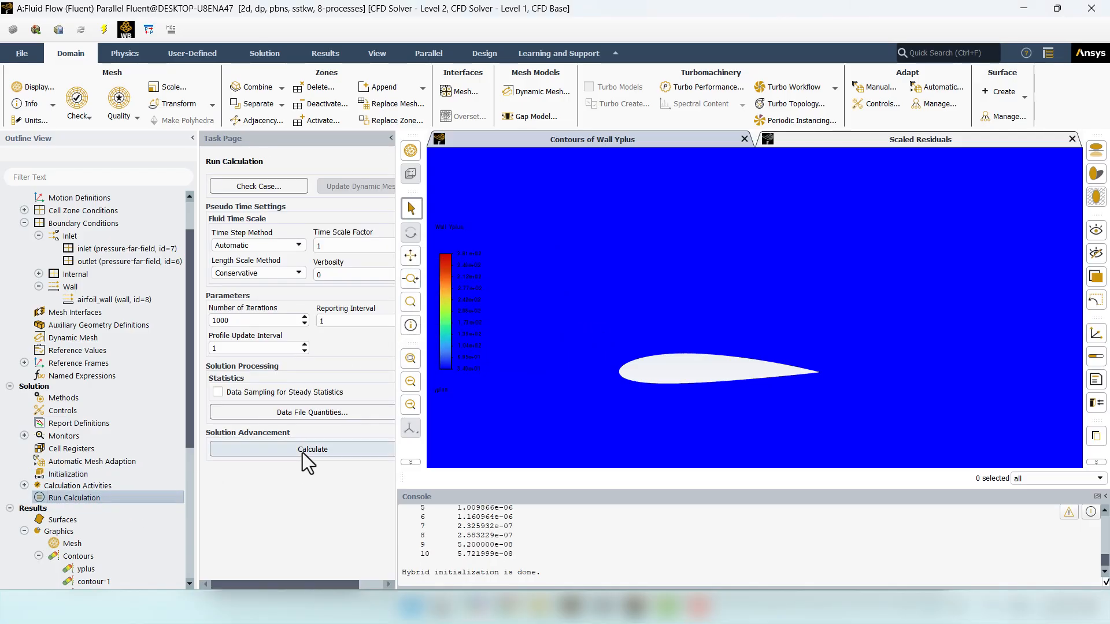
left_click(303, 453)
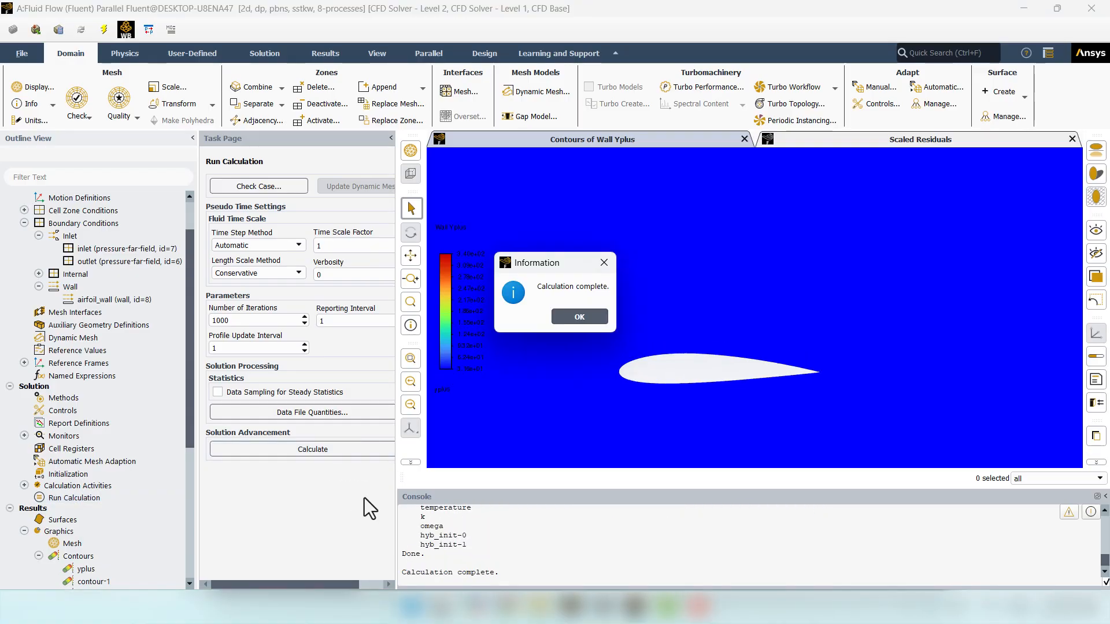
left_click(574, 316)
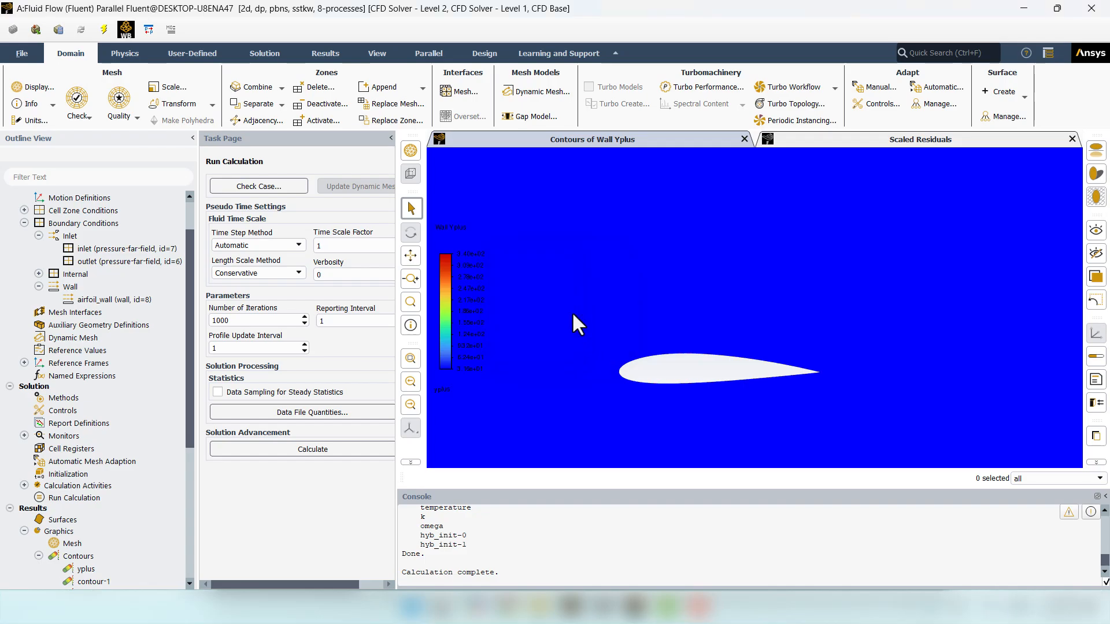
left_click(928, 141)
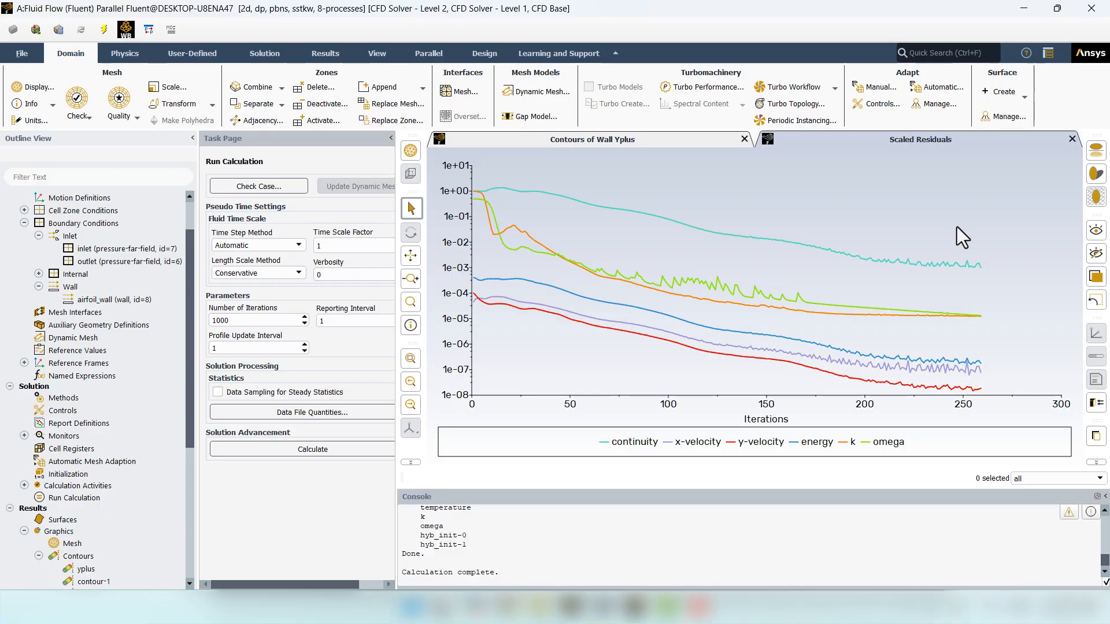
Redisplay the saved pressure contour for the Mach 1 solution and inspect the field around the airfoil
scroll(144, 506, "down", 4)
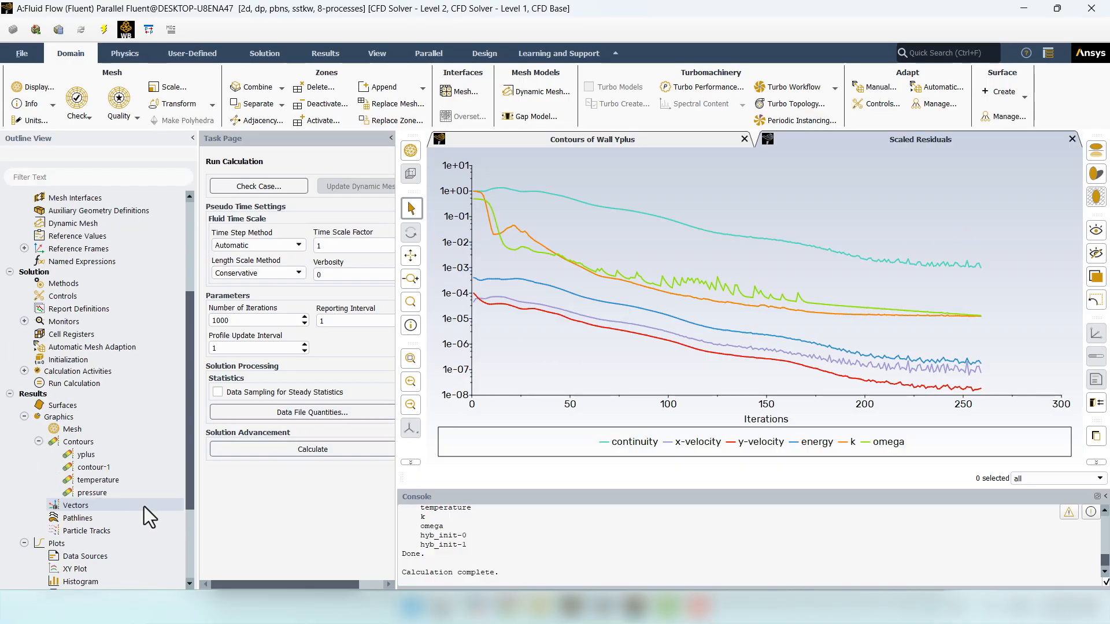
double_click(92, 456)
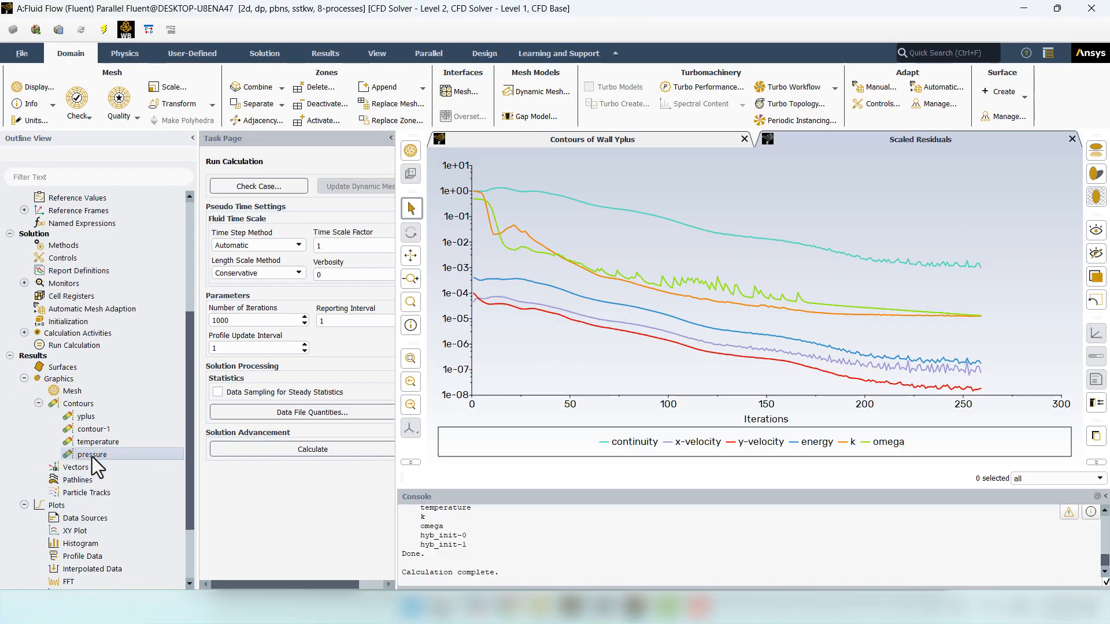
left_click(297, 564)
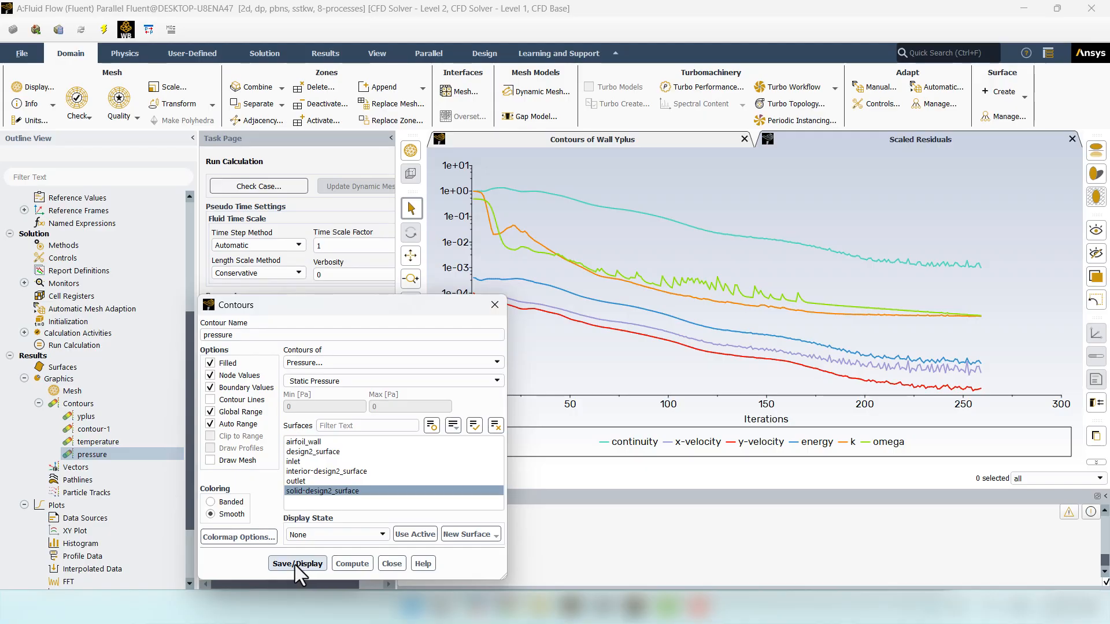
left_click(392, 564)
scroll(742, 243, "down", 5)
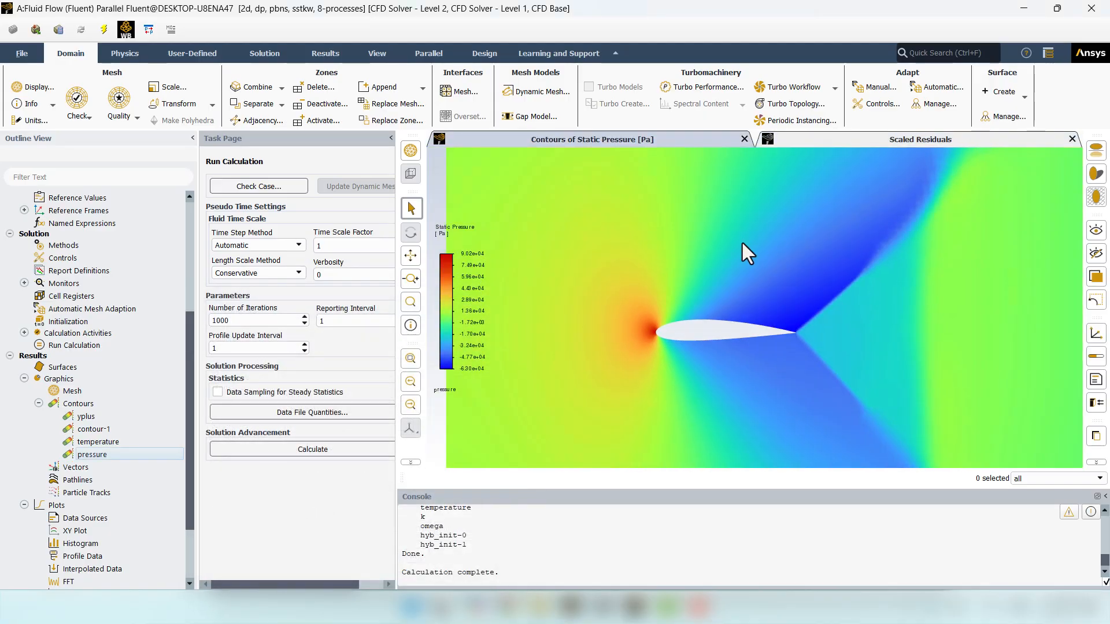
scroll(653, 343, "down", 1)
scroll(655, 329, "up", 1)
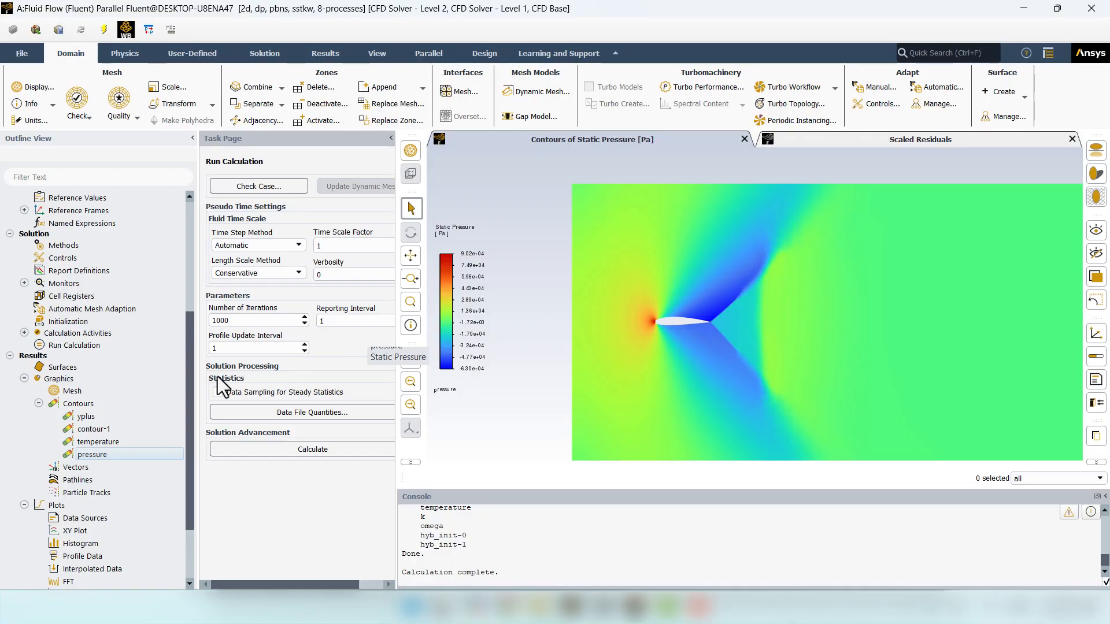
Redisplay the saved temperature contour with the Mach 1 results
left_click(96, 441)
double_click(96, 439)
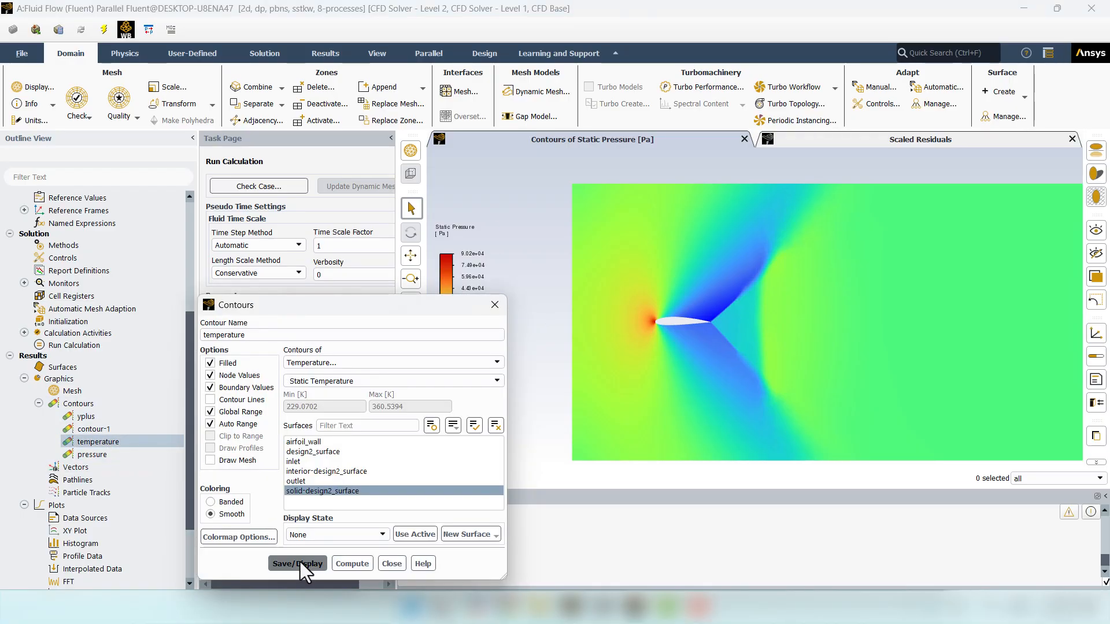
left_click(299, 558)
left_click(387, 556)
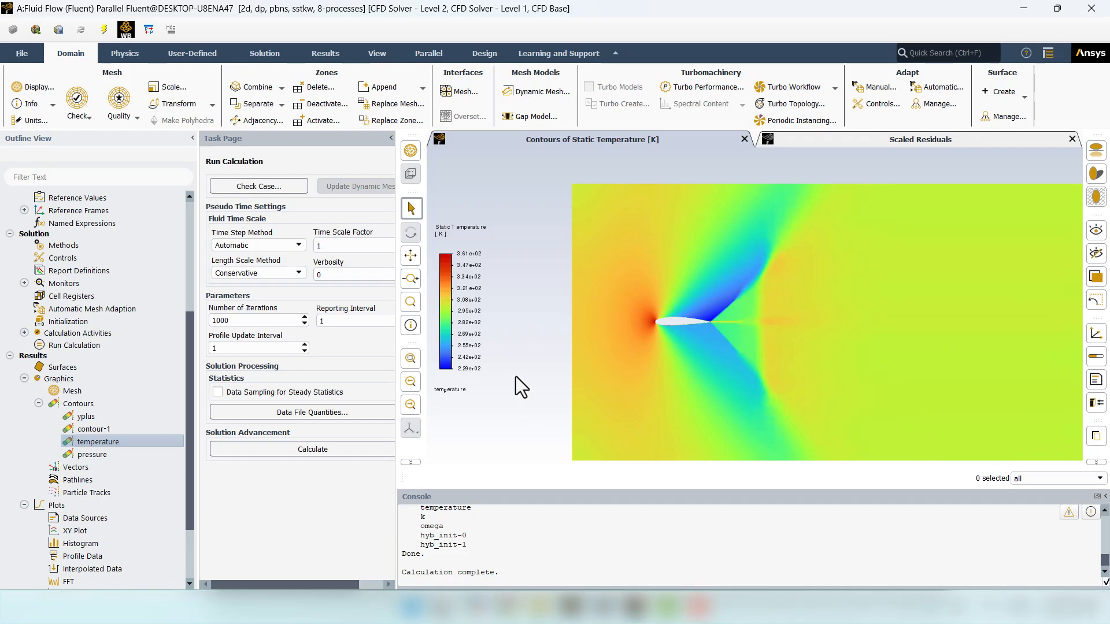